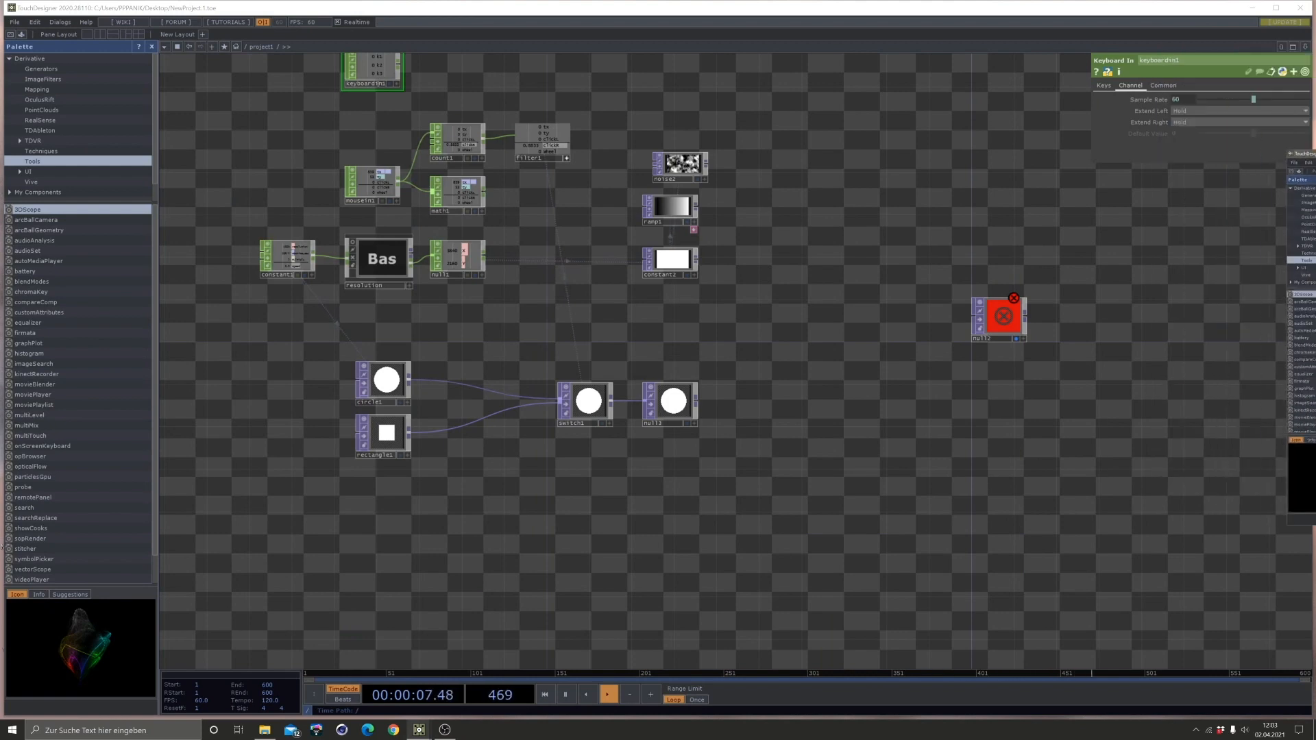
# Delete the circle, rectangle, switch and both null TOPs below the resolution setup.
pyautogui.moveTo(849, 487); pyautogui.dragTo(785, 439)
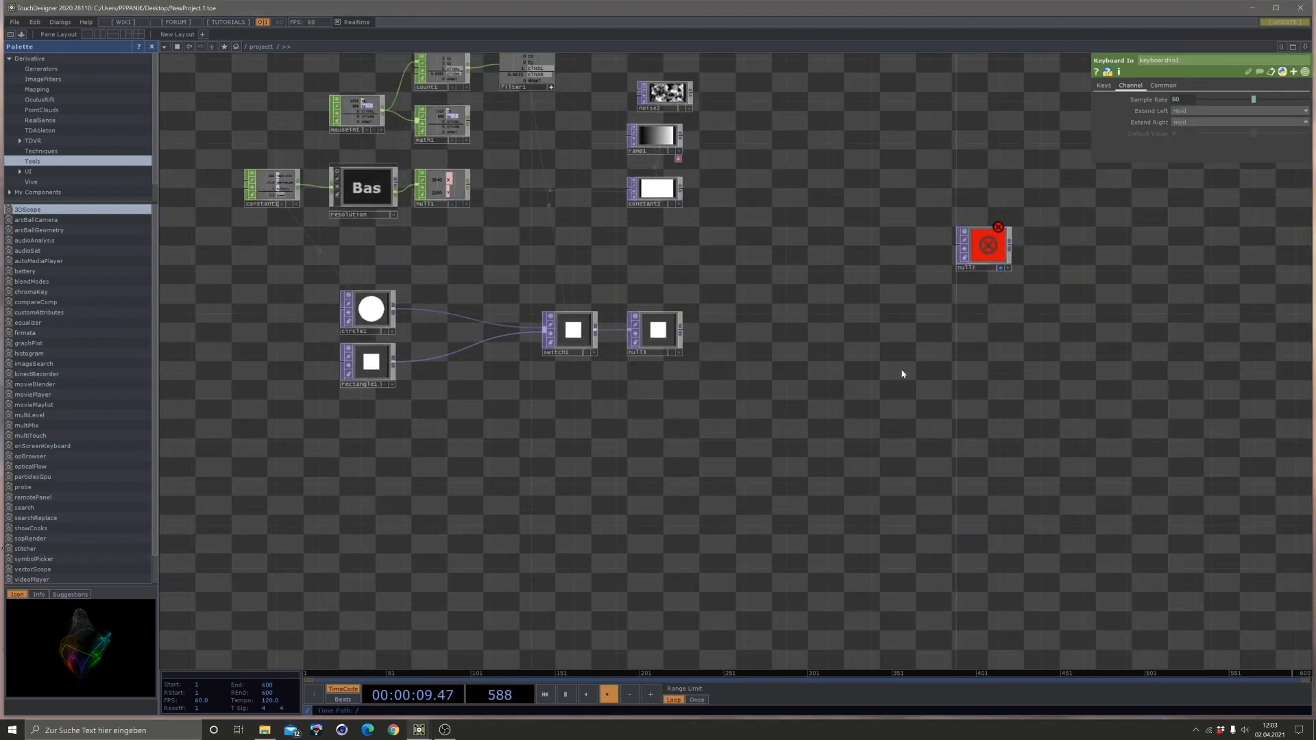
pyautogui.moveTo(987, 246); pyautogui.dragTo(911, 329)
pyautogui.moveTo(968, 396); pyautogui.dragTo(305, 287, button='right')
pyautogui.press('Delete')
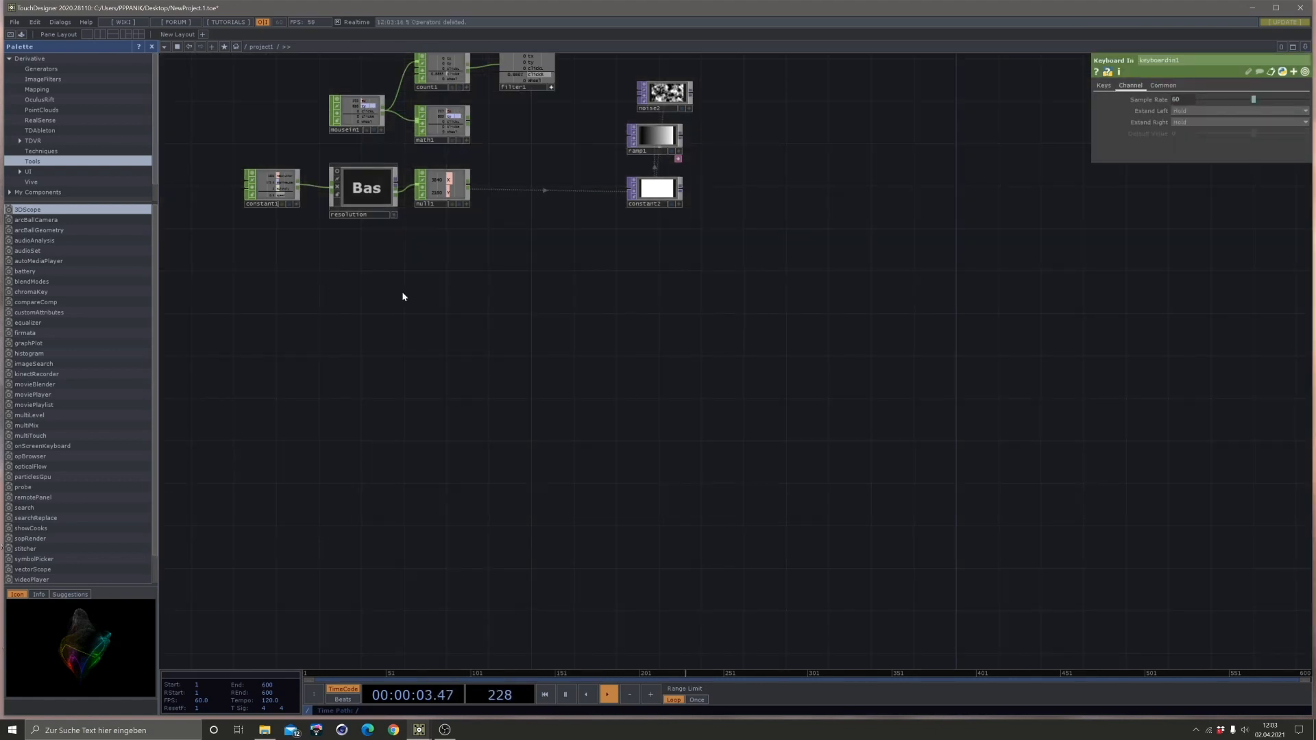
# Add a Circle TOP in the empty area below the constant and resolution operators.
pyautogui.moveTo(403, 296); pyautogui.dragTo(470, 246)
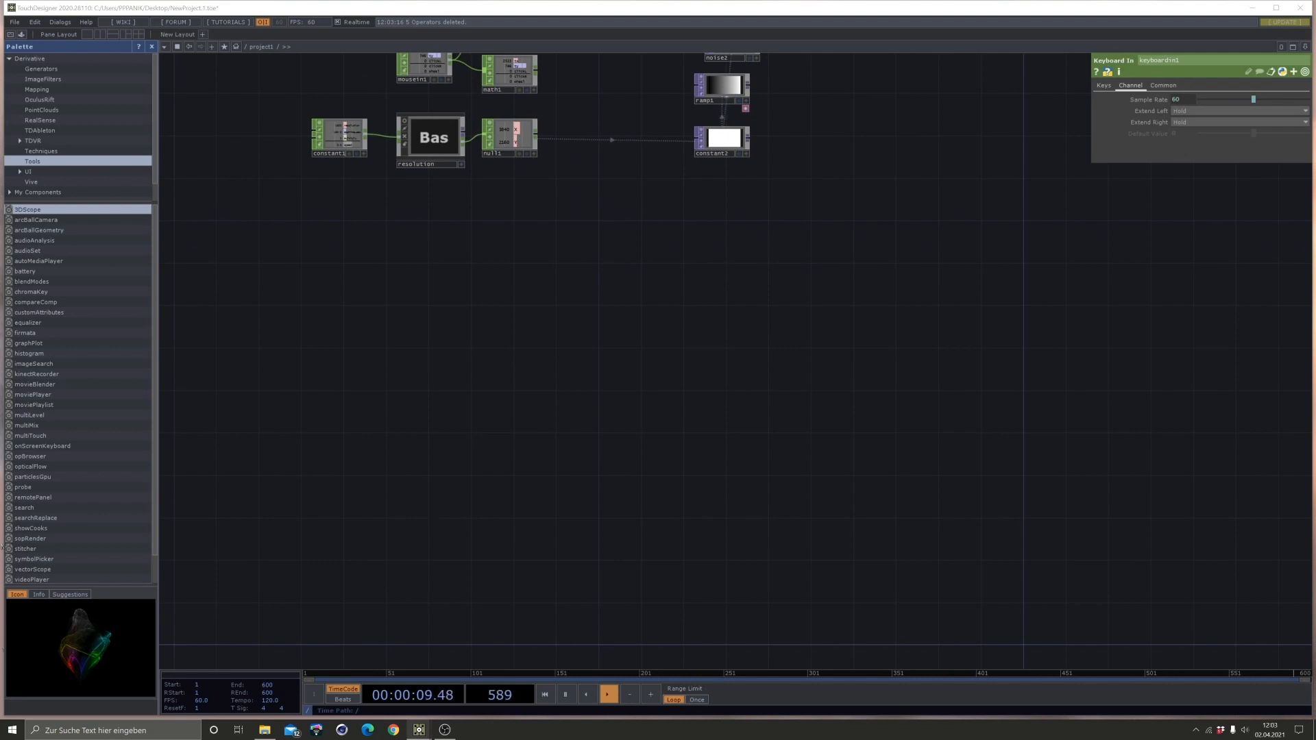
pyautogui.moveTo(503, 299); pyautogui.dragTo(524, 274)
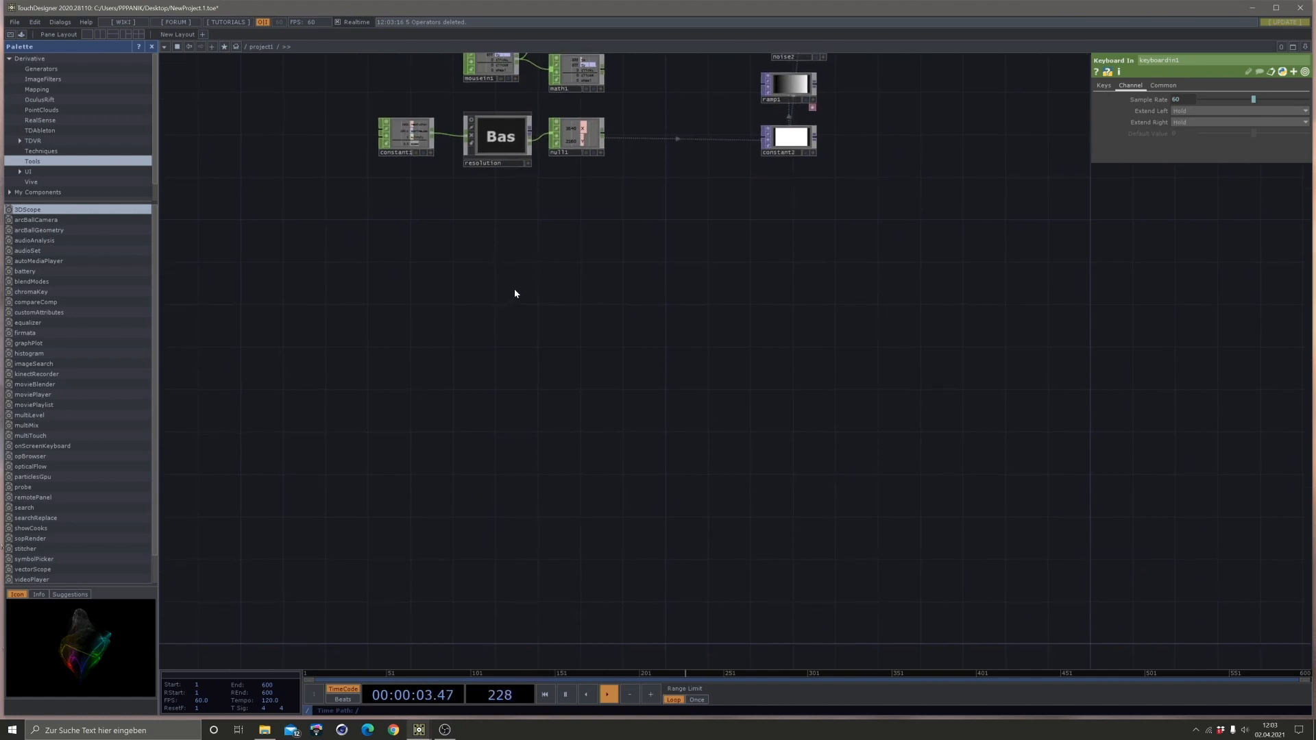
pyautogui.doubleClick(533, 286)
pyautogui.click(368, 292)
pyautogui.click(343, 365)
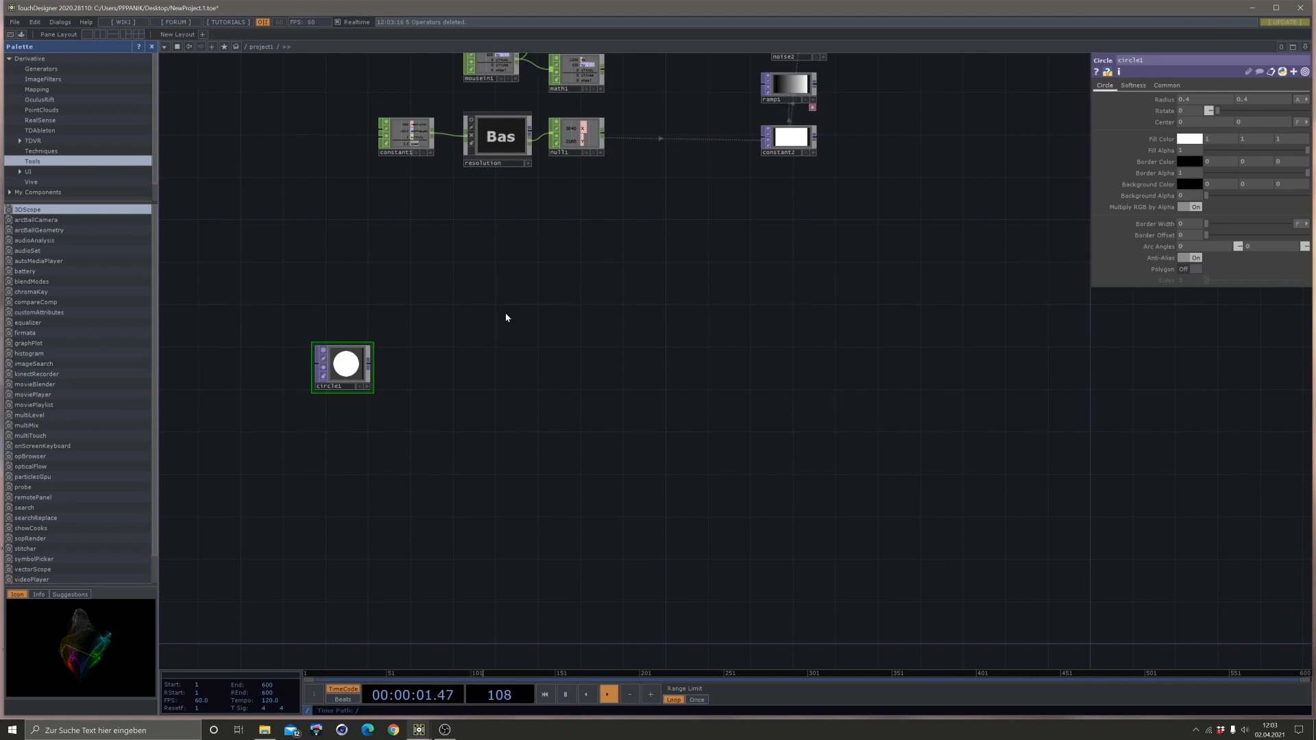
# Copy the resolution parameter of constant2 and paste it as a reference into the circle's resolution.
pyautogui.moveTo(506, 317); pyautogui.dragTo(569, 354)
pyautogui.click(1167, 85)
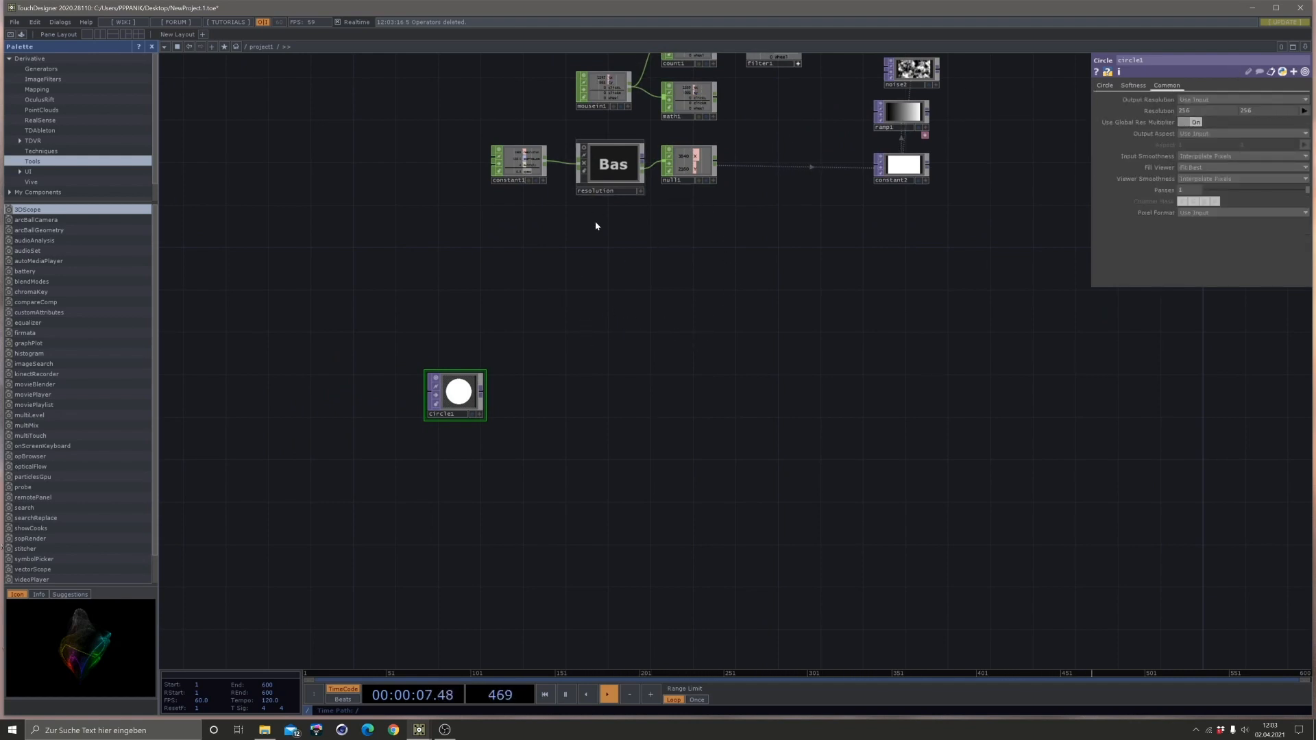
pyautogui.click(904, 161)
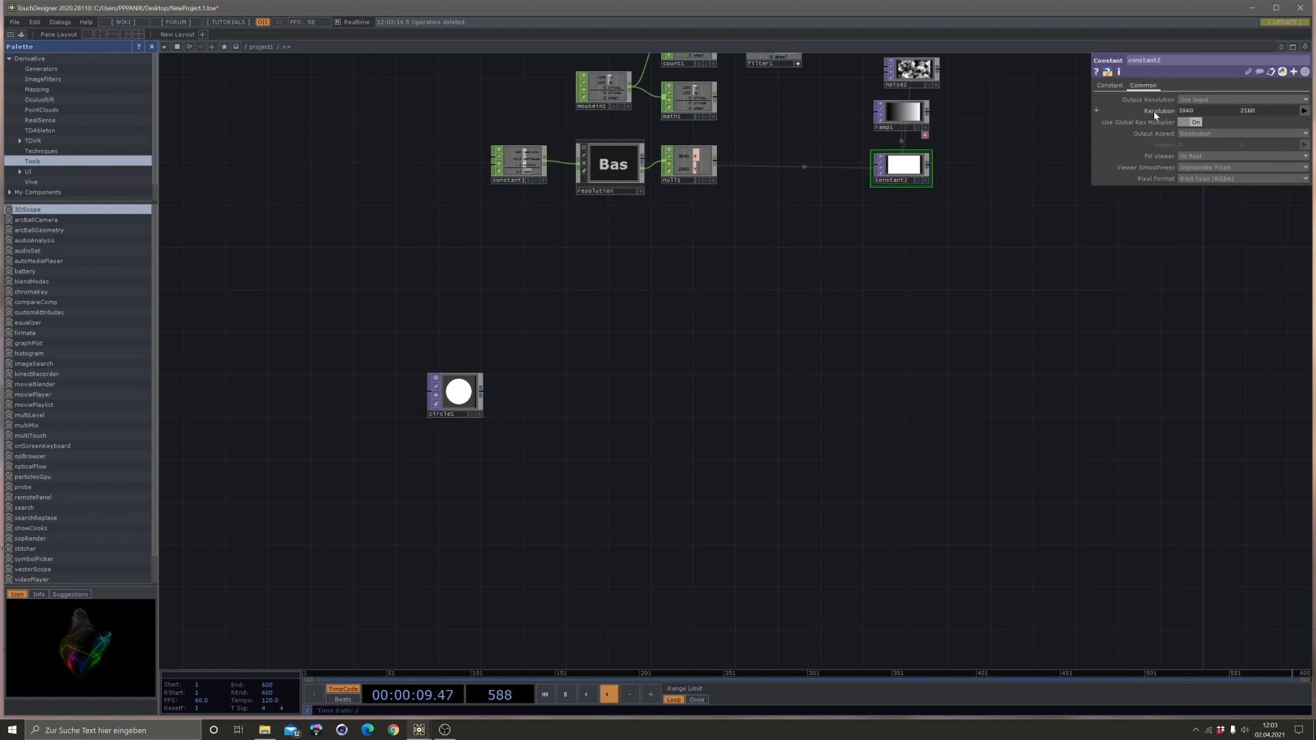
pyautogui.click(481, 405)
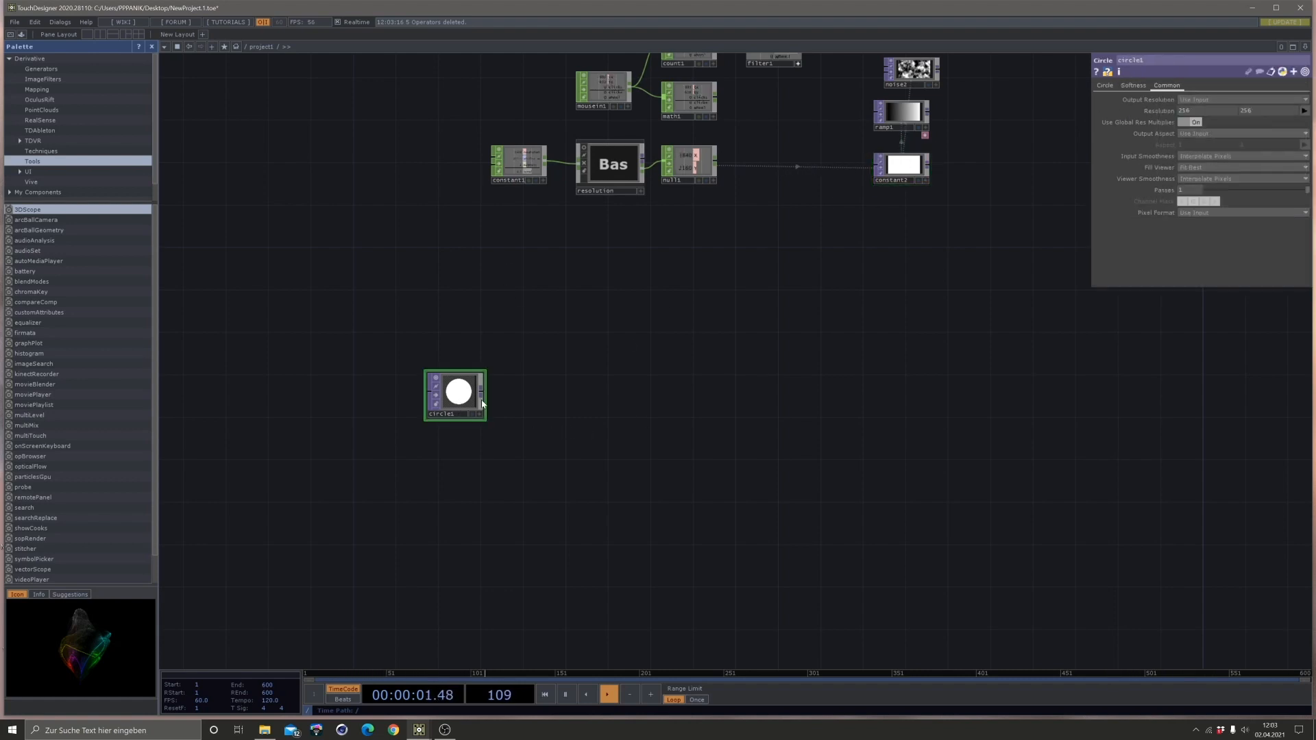
pyautogui.rightClick(1159, 111)
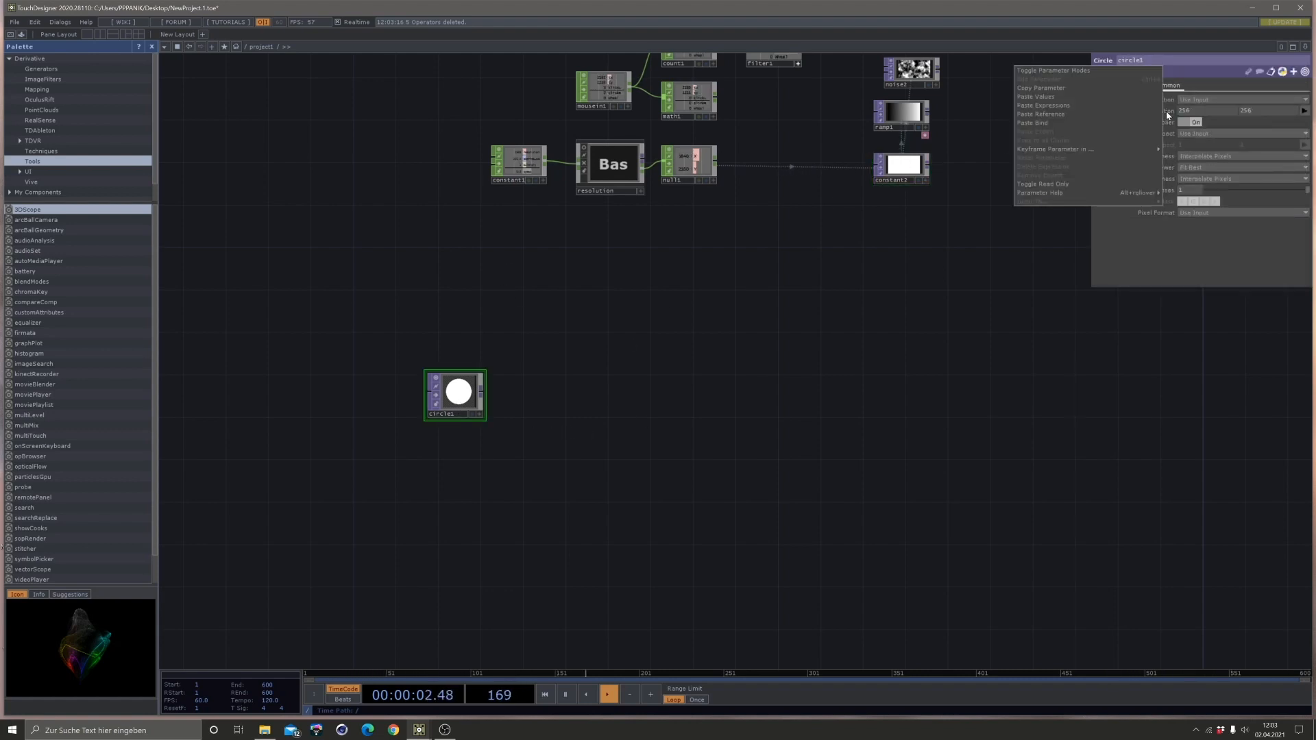
pyautogui.click(1053, 114)
# Examine the resolution component's parameters and how its output feeds the null and constant operators.
pyautogui.moveTo(636, 240); pyautogui.dragTo(567, 344)
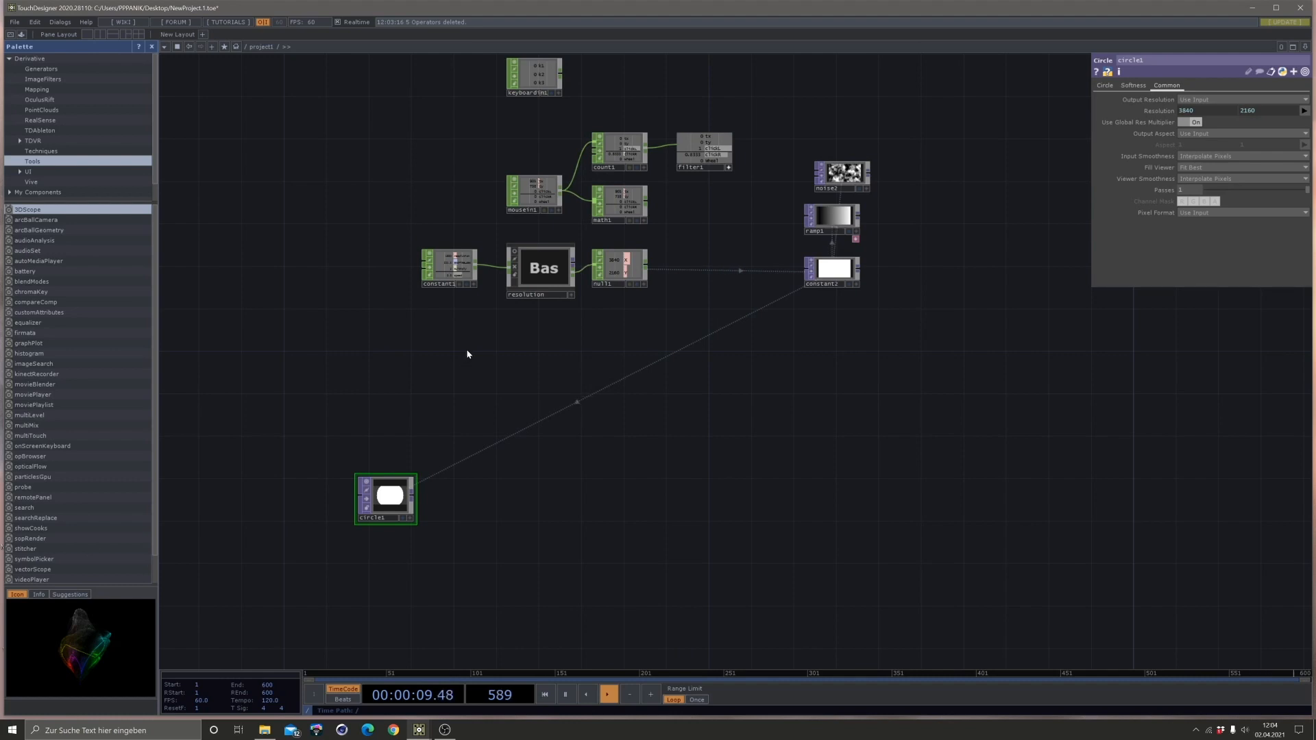
pyautogui.click(536, 264)
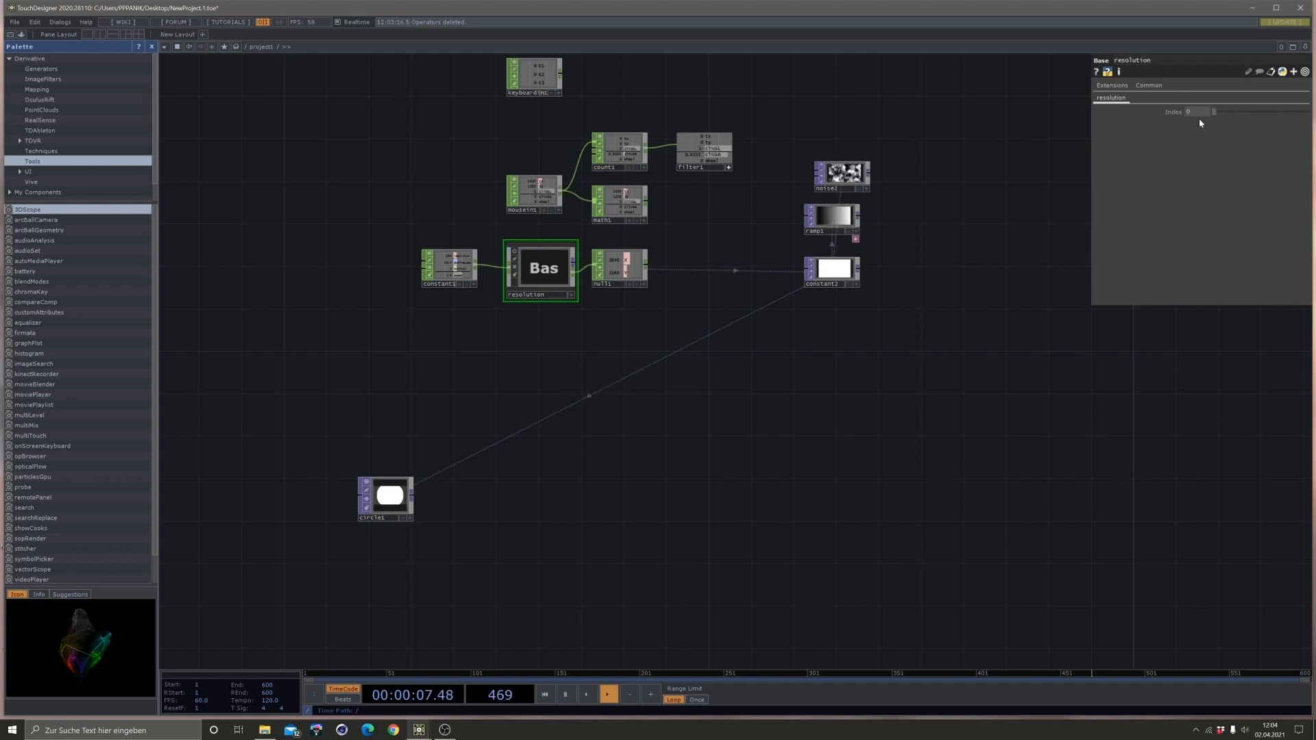
pyautogui.scroll(3, 839, 268)
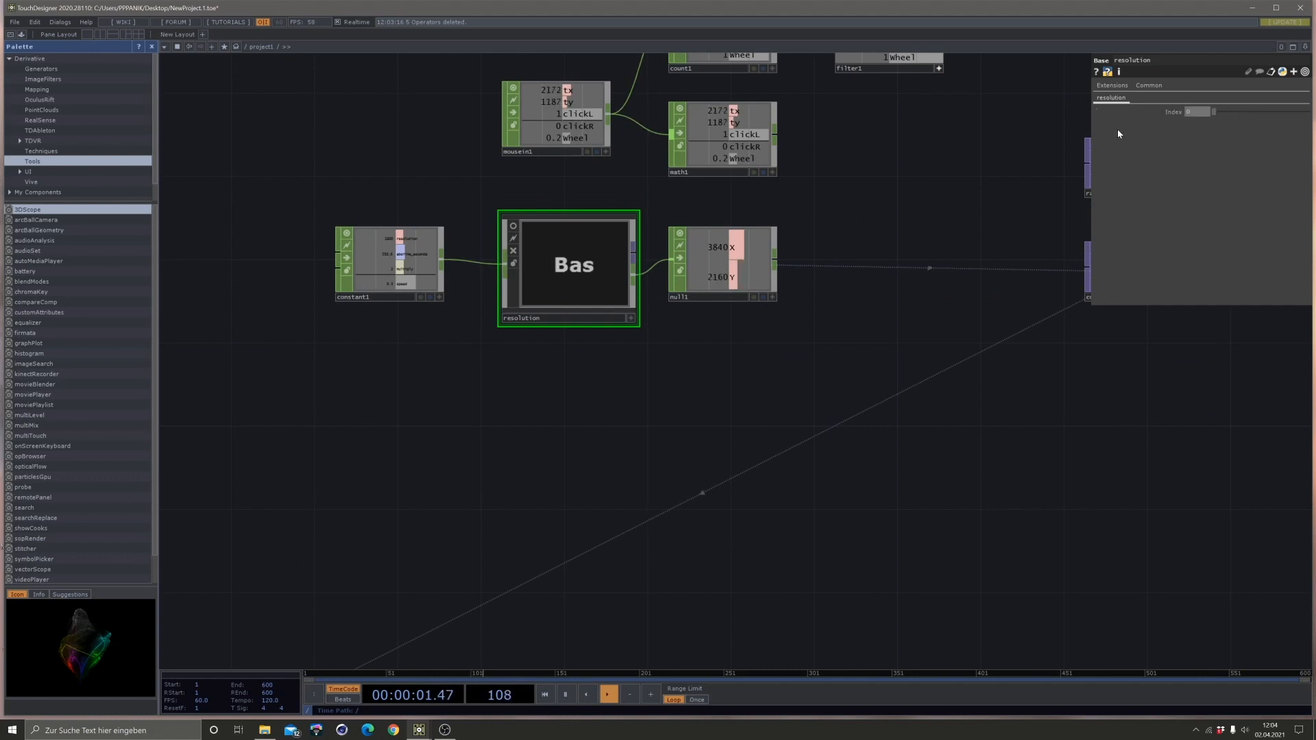
pyautogui.scroll(-2, 870, 294)
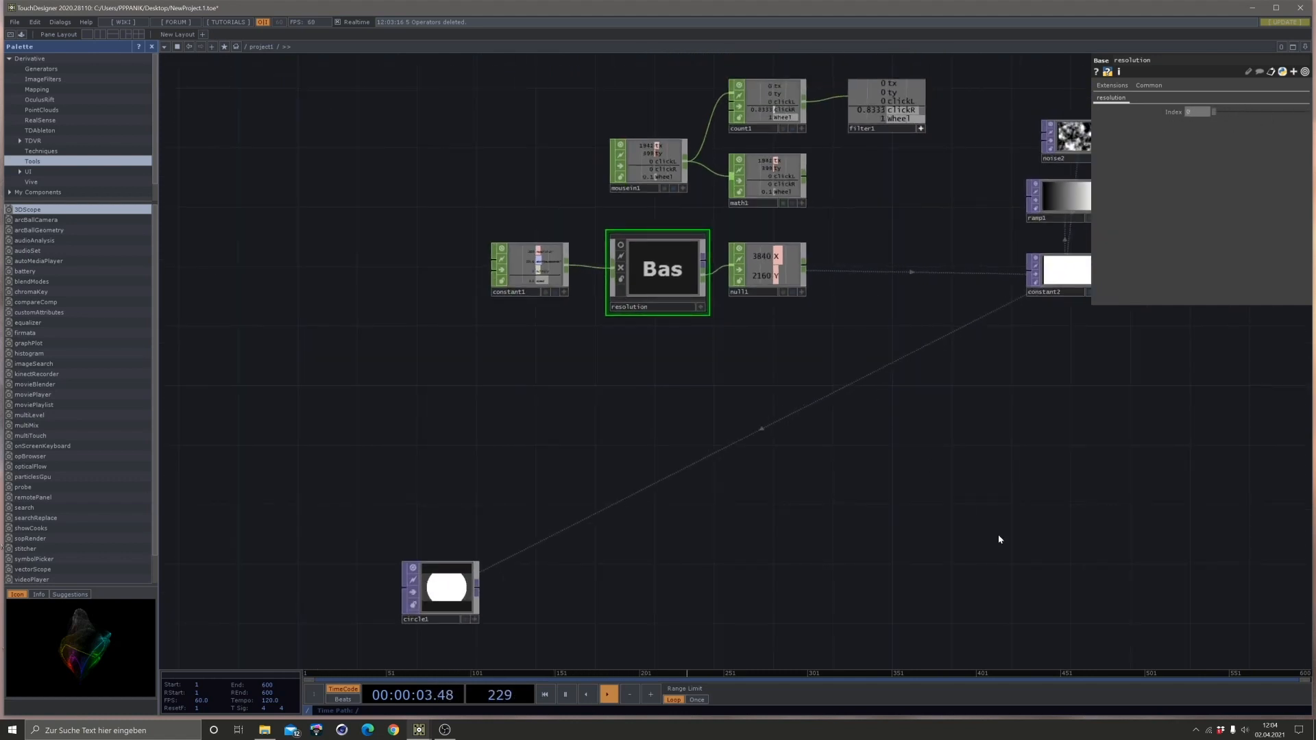
pyautogui.scroll(-2, 822, 328)
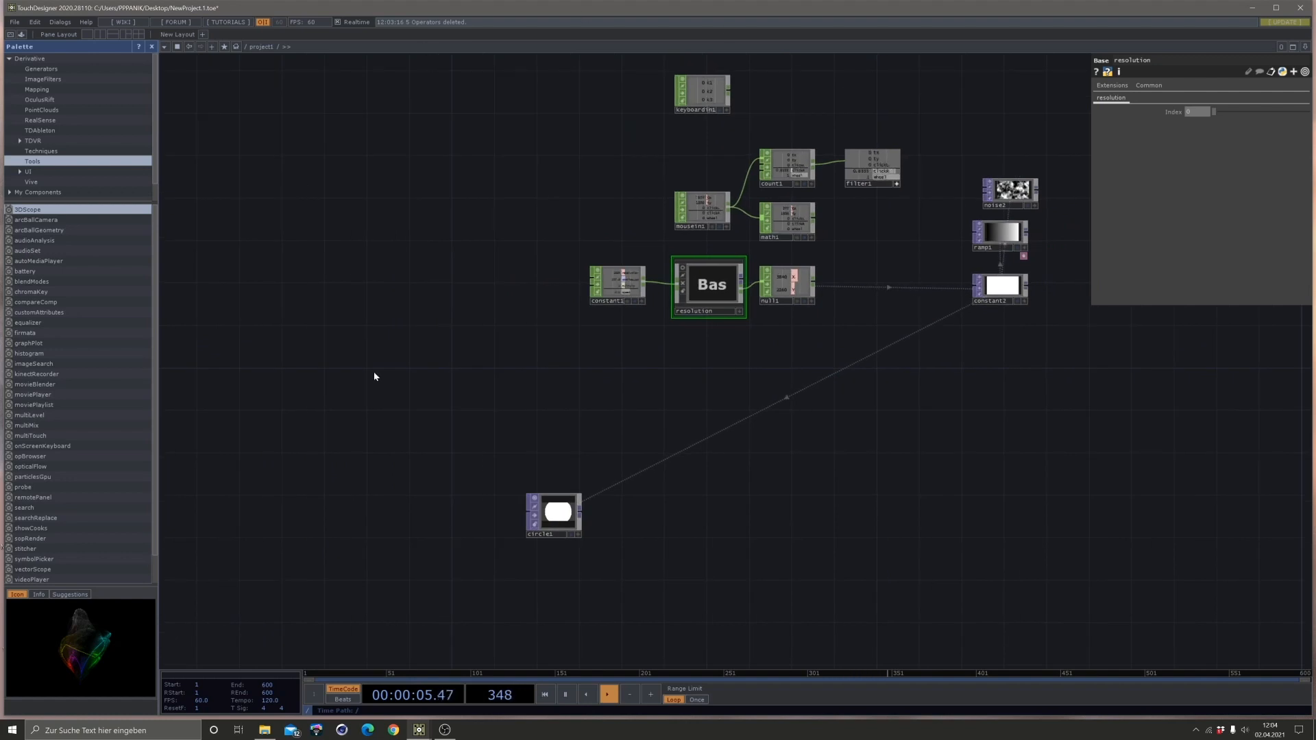
pyautogui.moveTo(710, 323); pyautogui.dragTo(627, 301)
pyautogui.moveTo(703, 405); pyautogui.dragTo(709, 217)
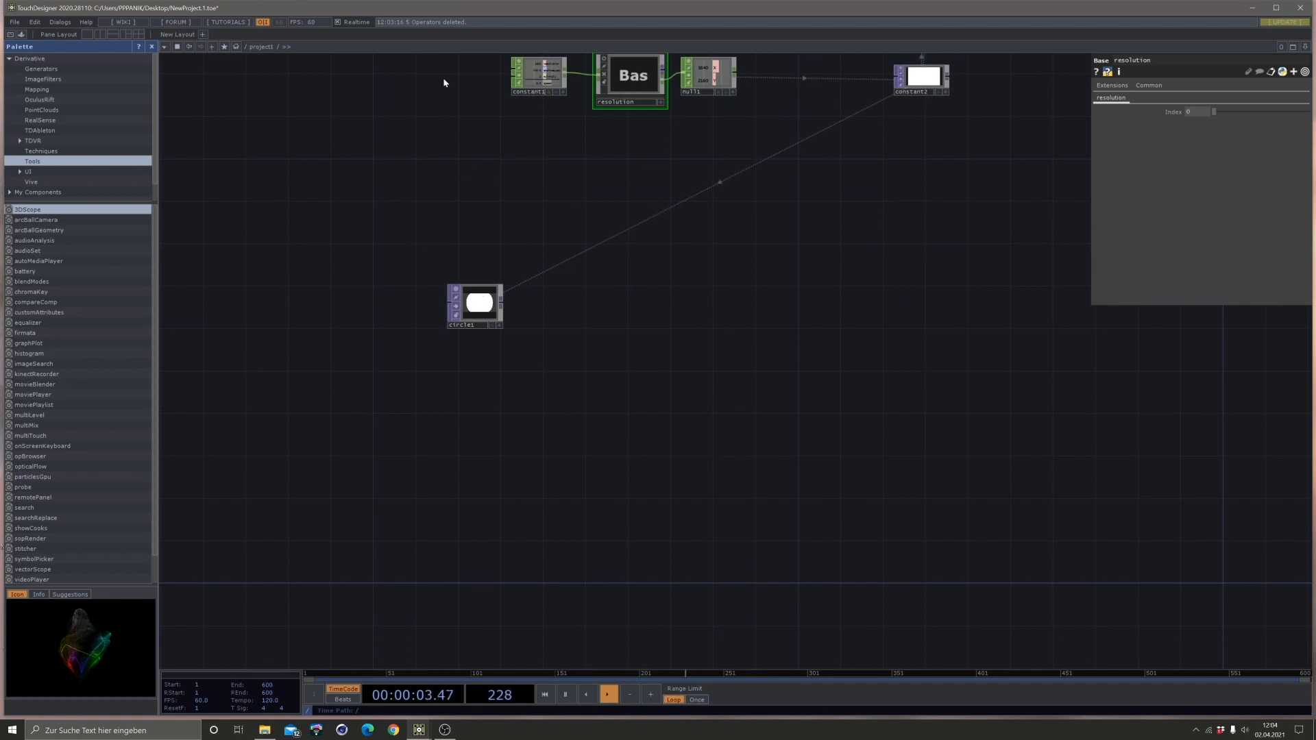
pyautogui.scroll(-3, 656, 339)
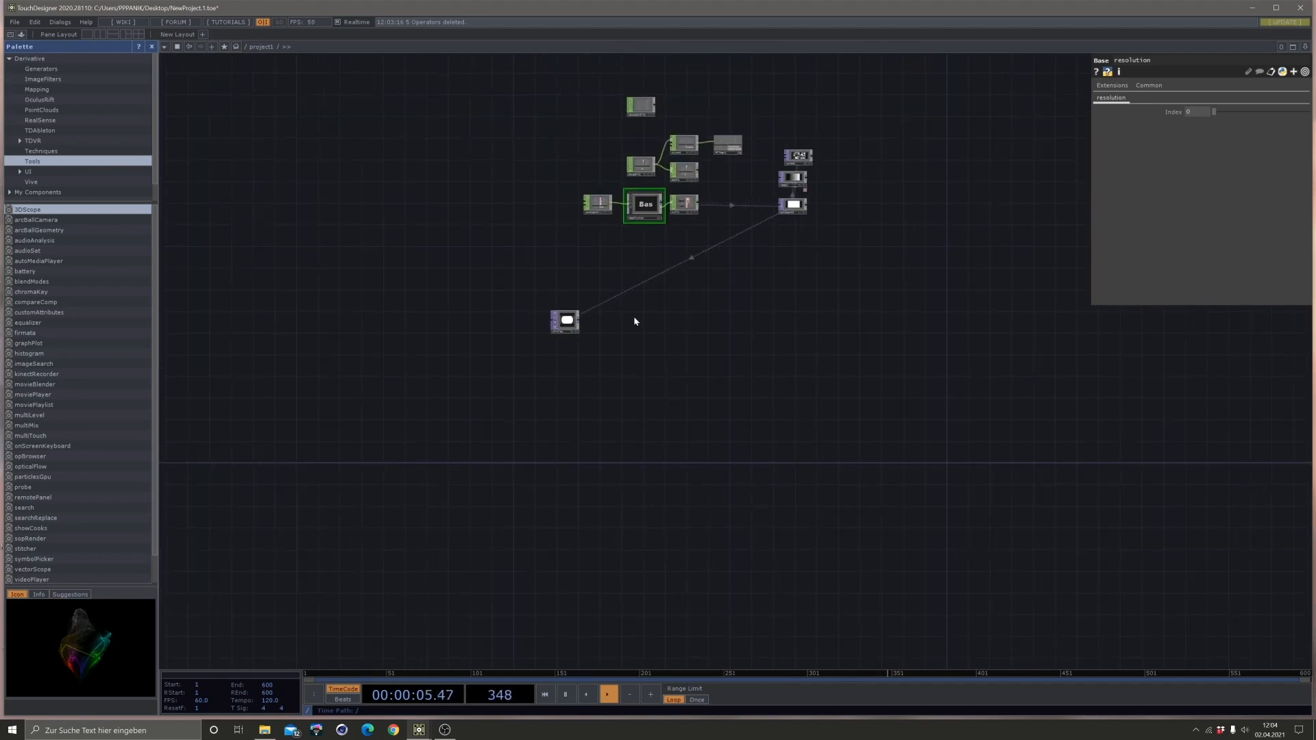
pyautogui.scroll(2, 611, 322)
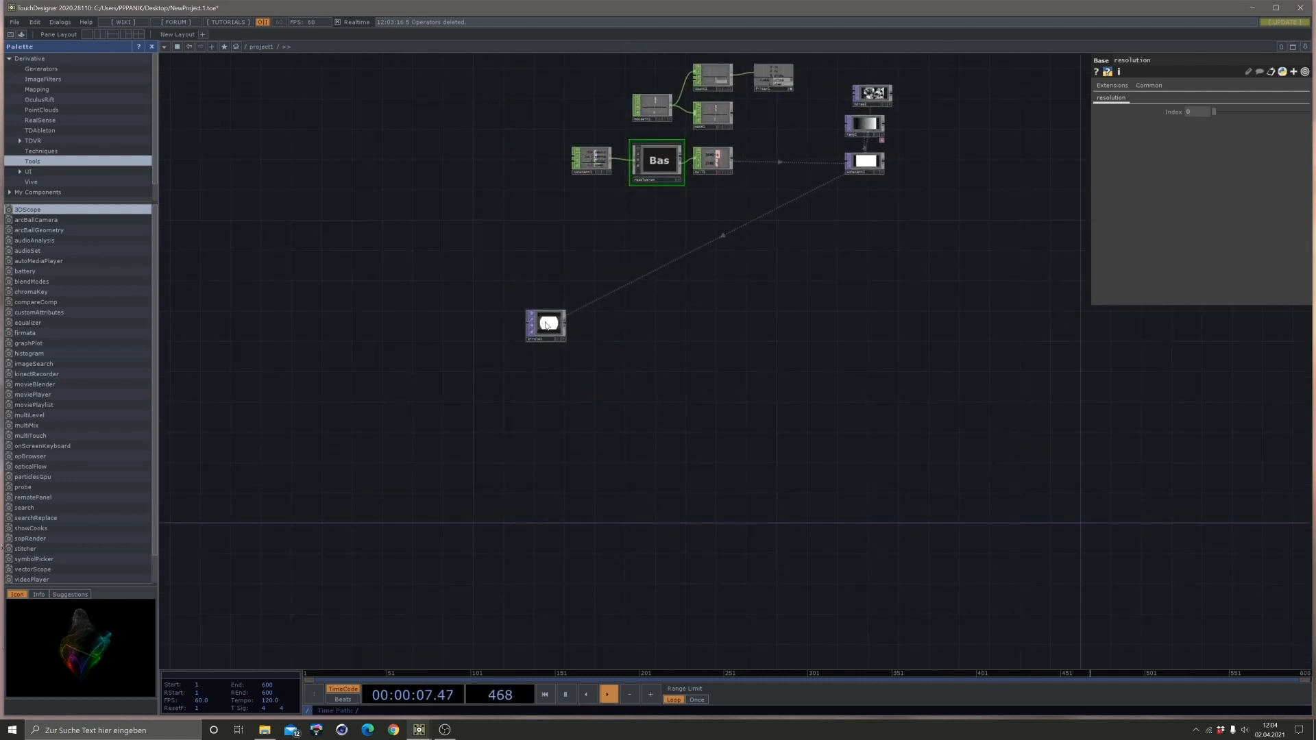
# Reposition the circle, connect its output to a new Null TOP and display the null in the network background.
pyautogui.moveTo(546, 324); pyautogui.dragTo(524, 362)
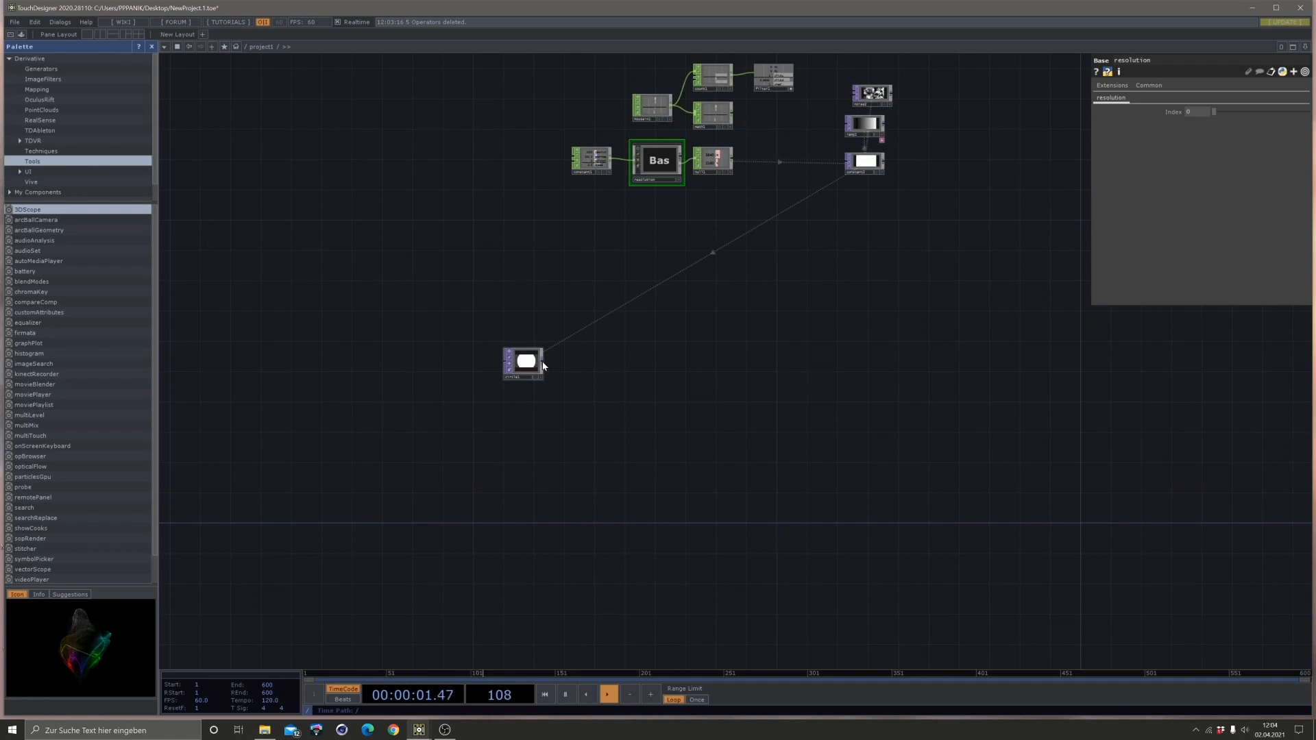
pyautogui.moveTo(545, 366); pyautogui.dragTo(977, 364)
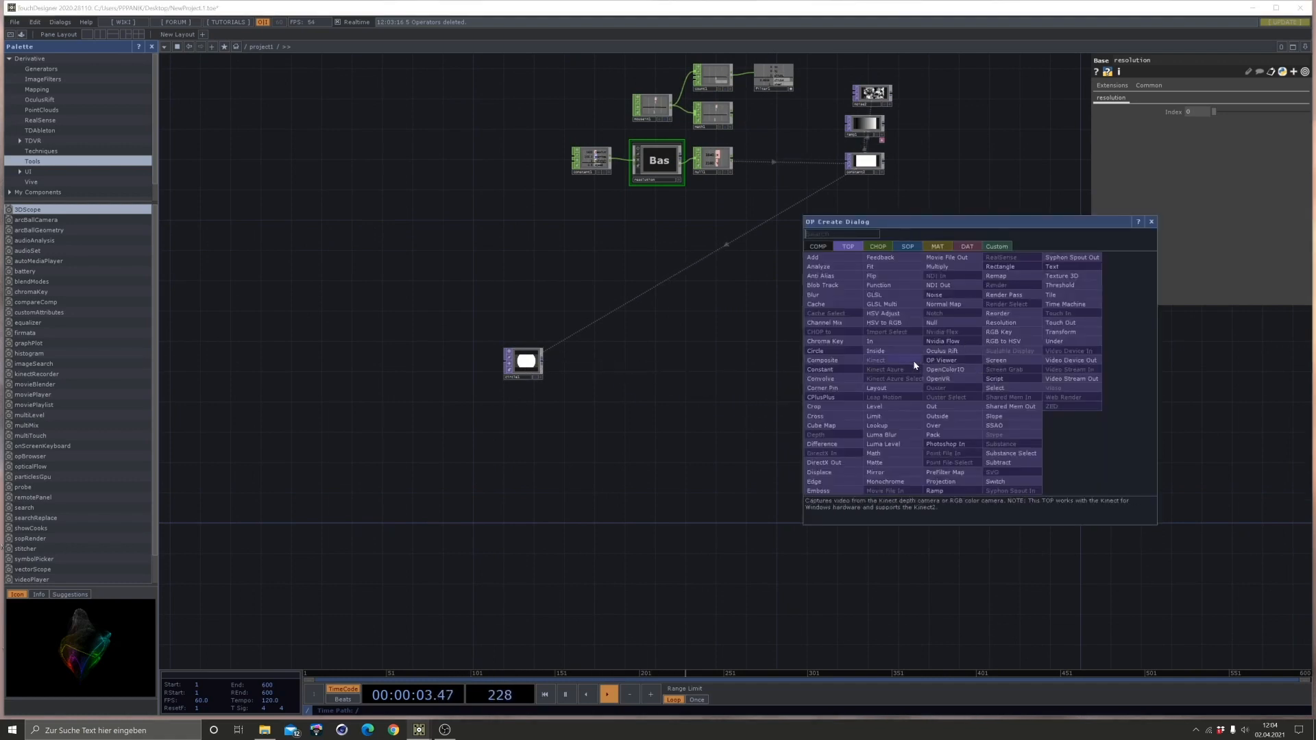
pyautogui.click(936, 325)
pyautogui.click(1058, 372)
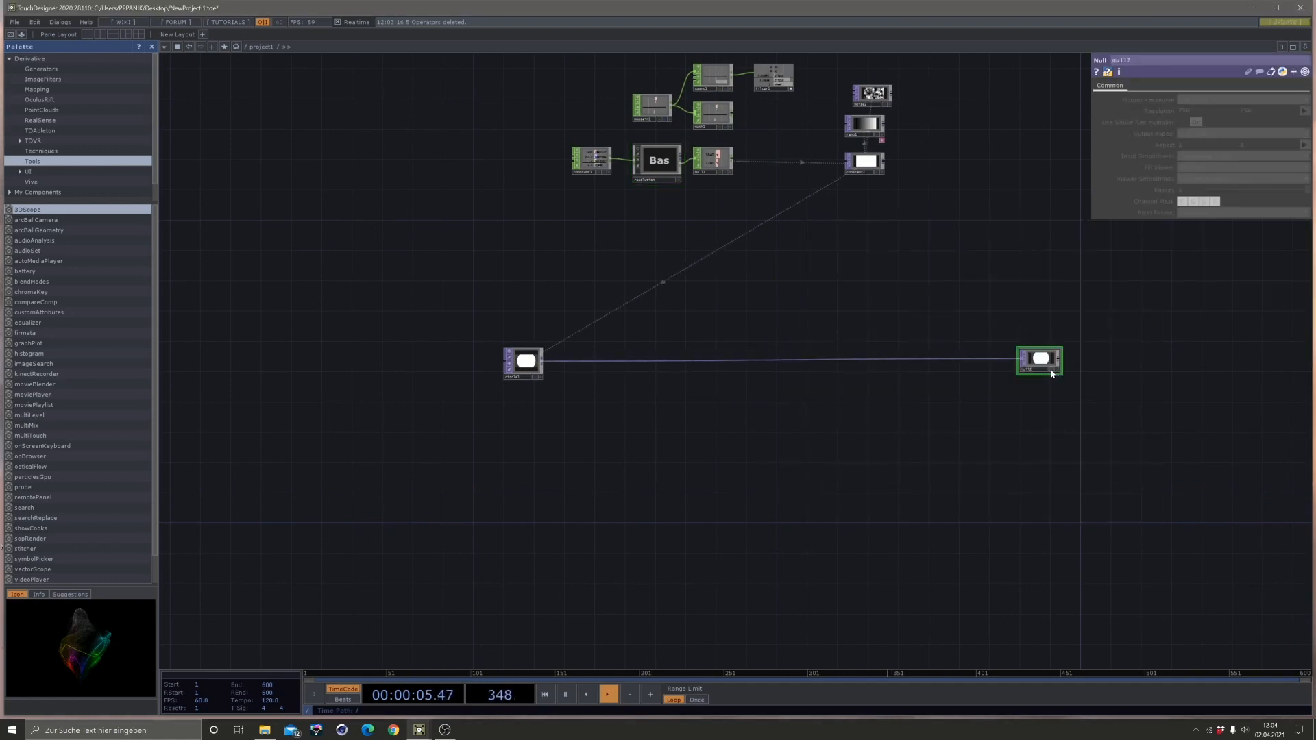
pyautogui.click(1053, 371)
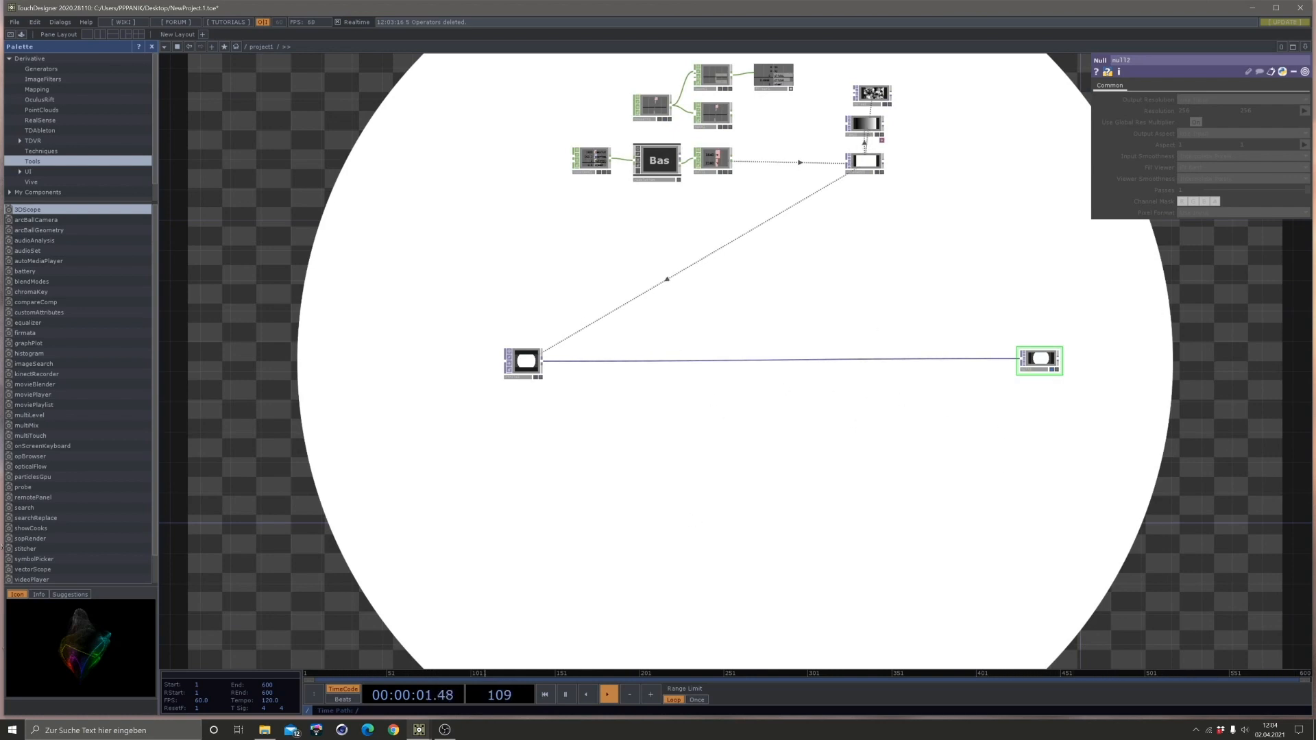
# Set both radius values of the circle to 0.19.
pyautogui.click(525, 364)
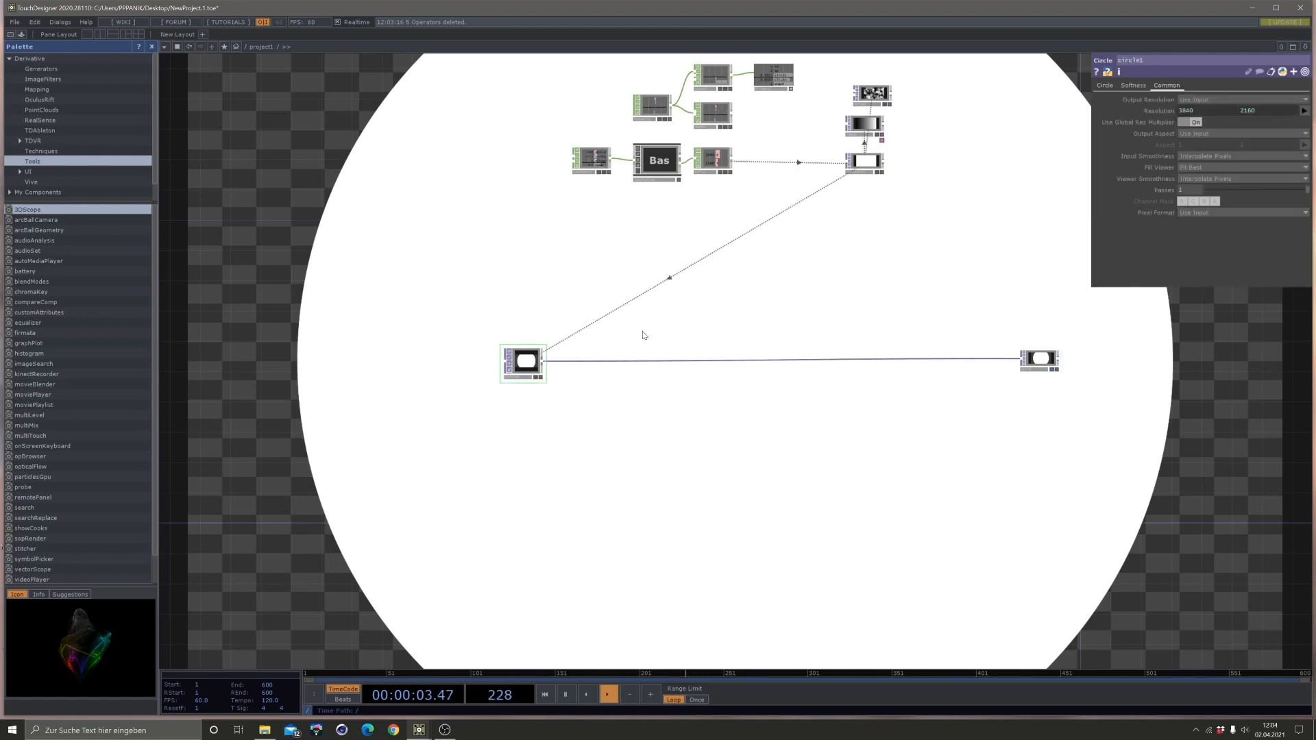
pyautogui.click(1104, 86)
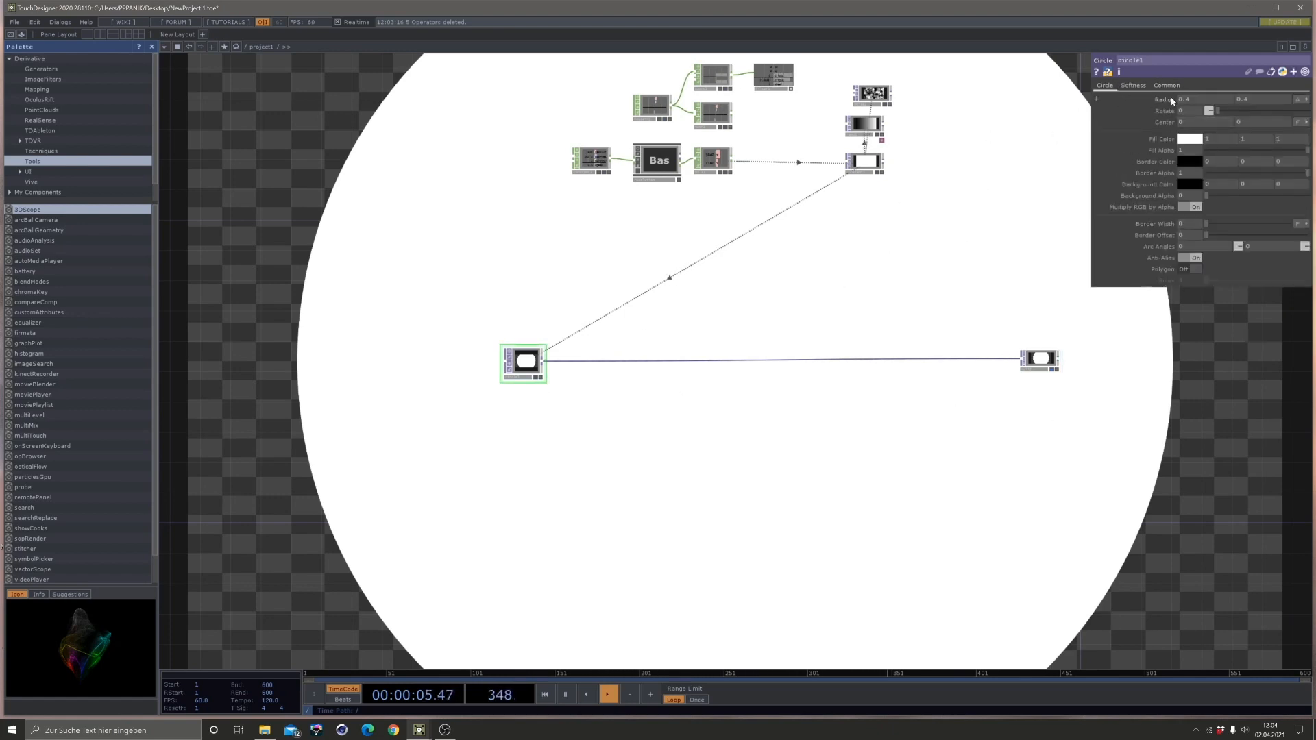
pyautogui.moveTo(1170, 100)
pyautogui.mouseDown(button='middle')
pyautogui.moveTo(1172, 110)
pyautogui.moveTo(1060, 110)
pyautogui.moveTo(1164, 110)
pyautogui.mouseUp(button='middle')
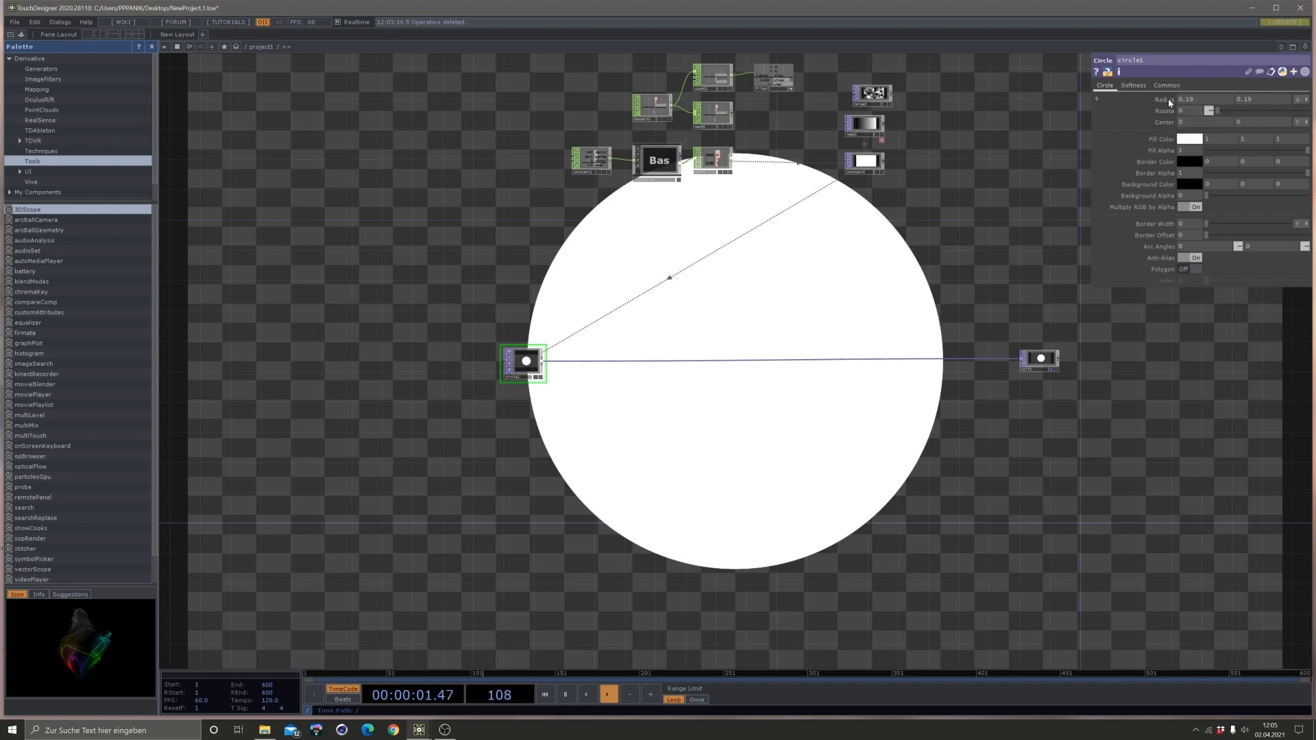
pyautogui.moveTo(1169, 103)
pyautogui.mouseDown(button='middle')
pyautogui.moveTo(1168, 86)
pyautogui.moveTo(1155, 97)
pyautogui.moveTo(1166, 103)
pyautogui.mouseUp(button='middle')
pyautogui.moveTo(1162, 118)
pyautogui.mouseDown()
pyautogui.moveTo(1163, 80)
pyautogui.moveTo(1163, 112)
pyautogui.moveTo(1193, 113)
pyautogui.moveTo(1143, 113)
pyautogui.moveTo(1163, 113)
pyautogui.mouseUp()
# Move the null farther from the circle and insert a Transform TOP on the wire just before it.
pyautogui.moveTo(1044, 368); pyautogui.dragTo(1151, 367)
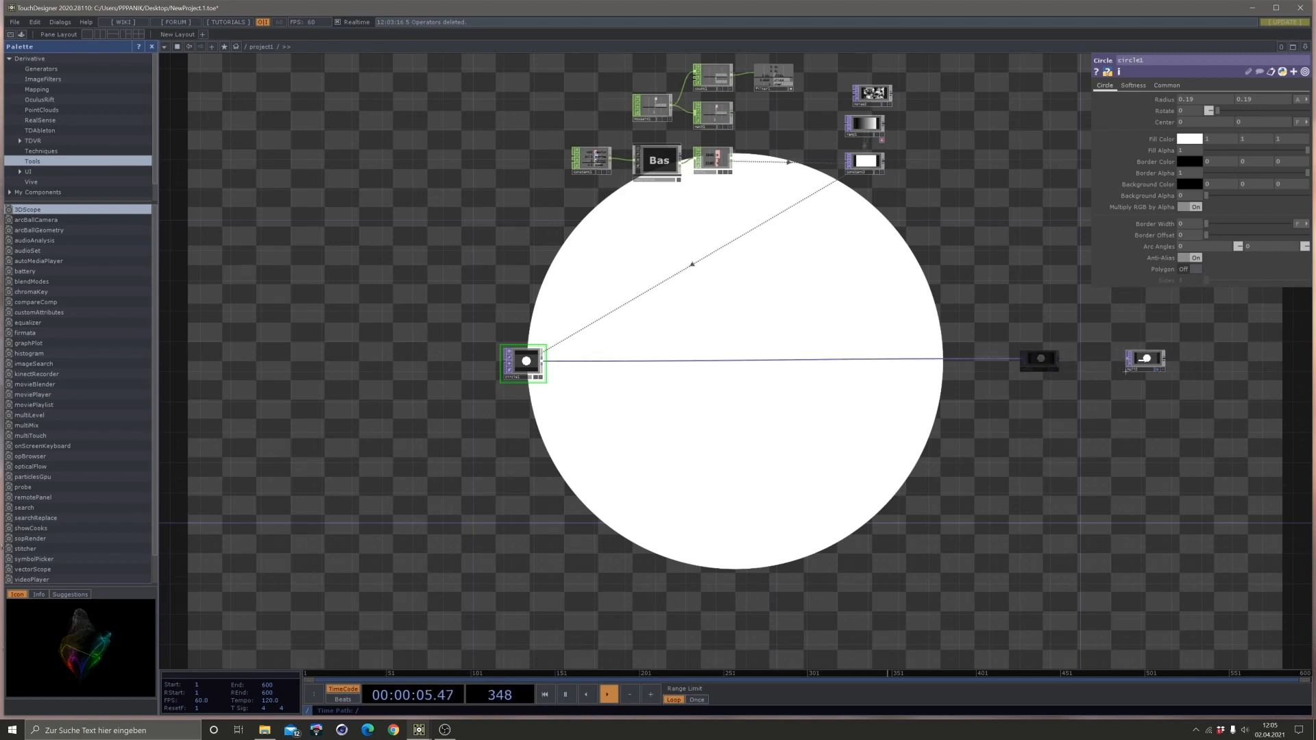
pyautogui.moveTo(1006, 429); pyautogui.dragTo(723, 447)
pyautogui.scroll(8, 826, 383)
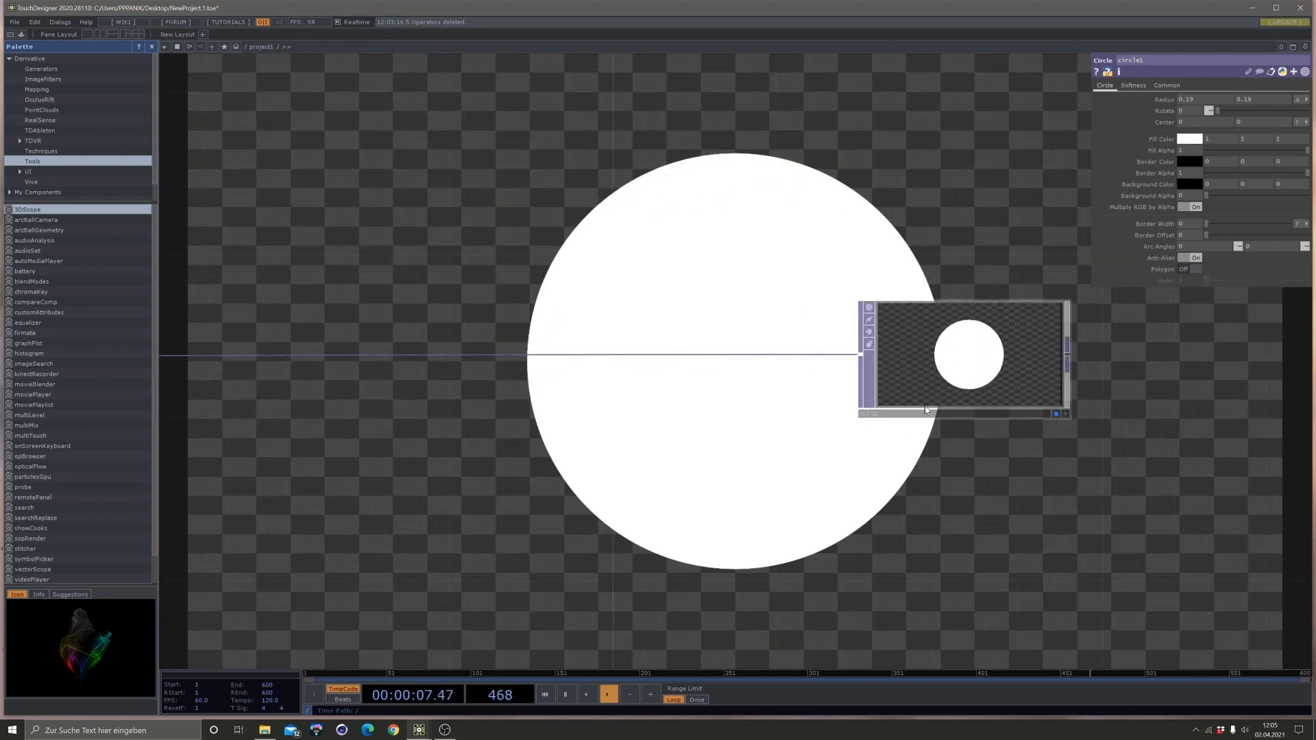
pyautogui.rightClick(818, 355)
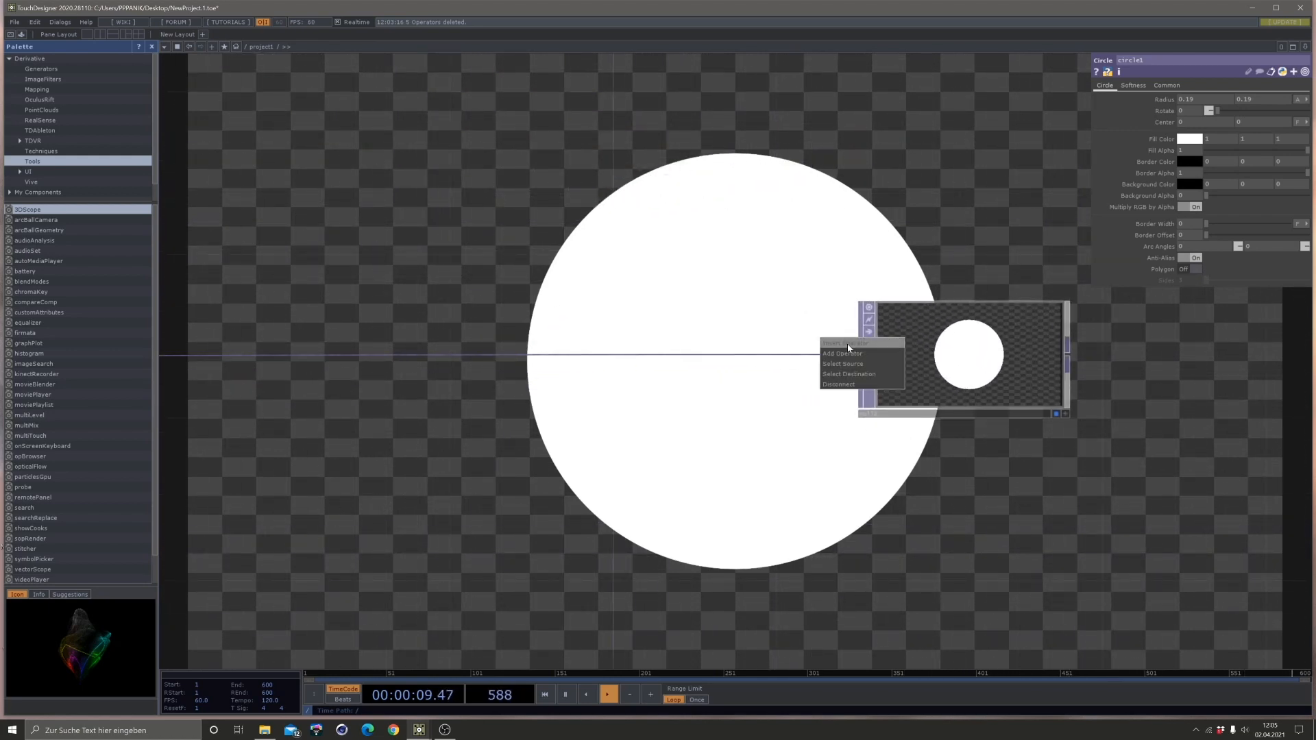
pyautogui.click(845, 343)
pyautogui.click(933, 314)
pyautogui.click(736, 357)
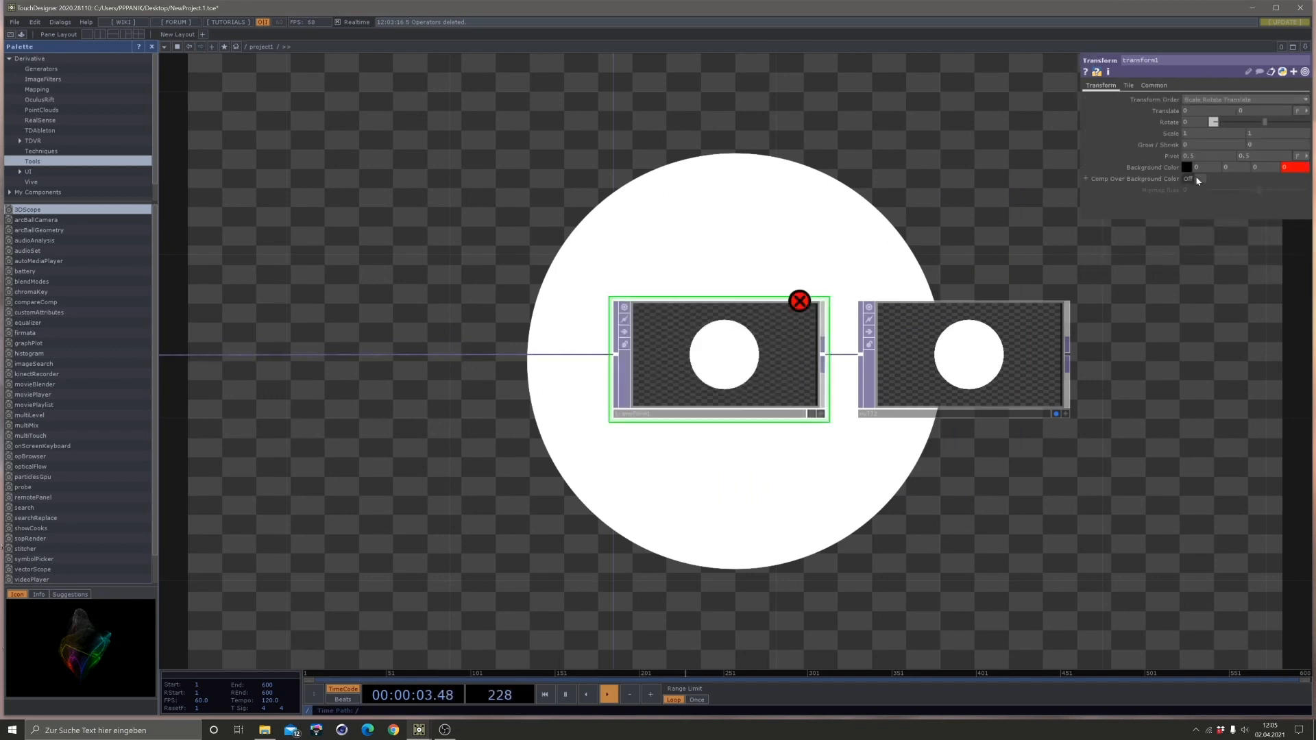
# Turn on Comp Over Background Color for the transform and set the background alpha to 1.
pyautogui.click(1198, 179)
pyautogui.click(1295, 169)
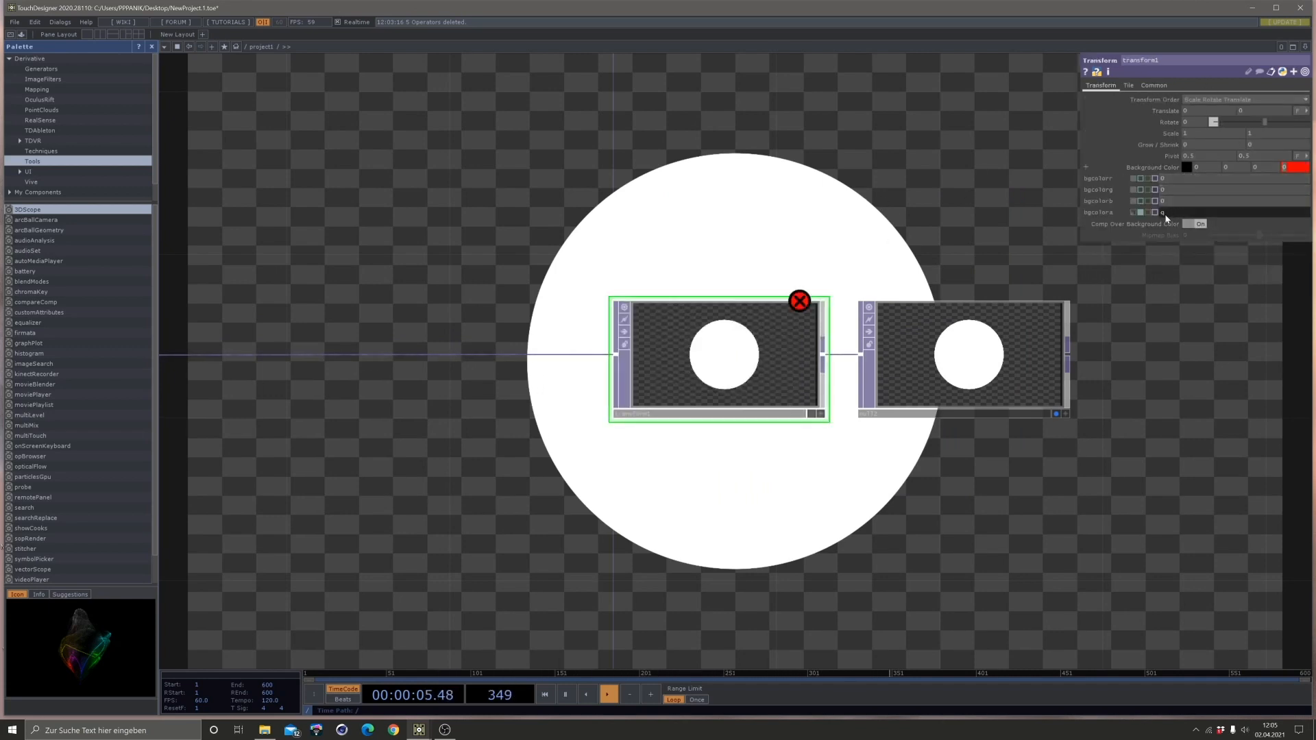
pyautogui.press('Return')
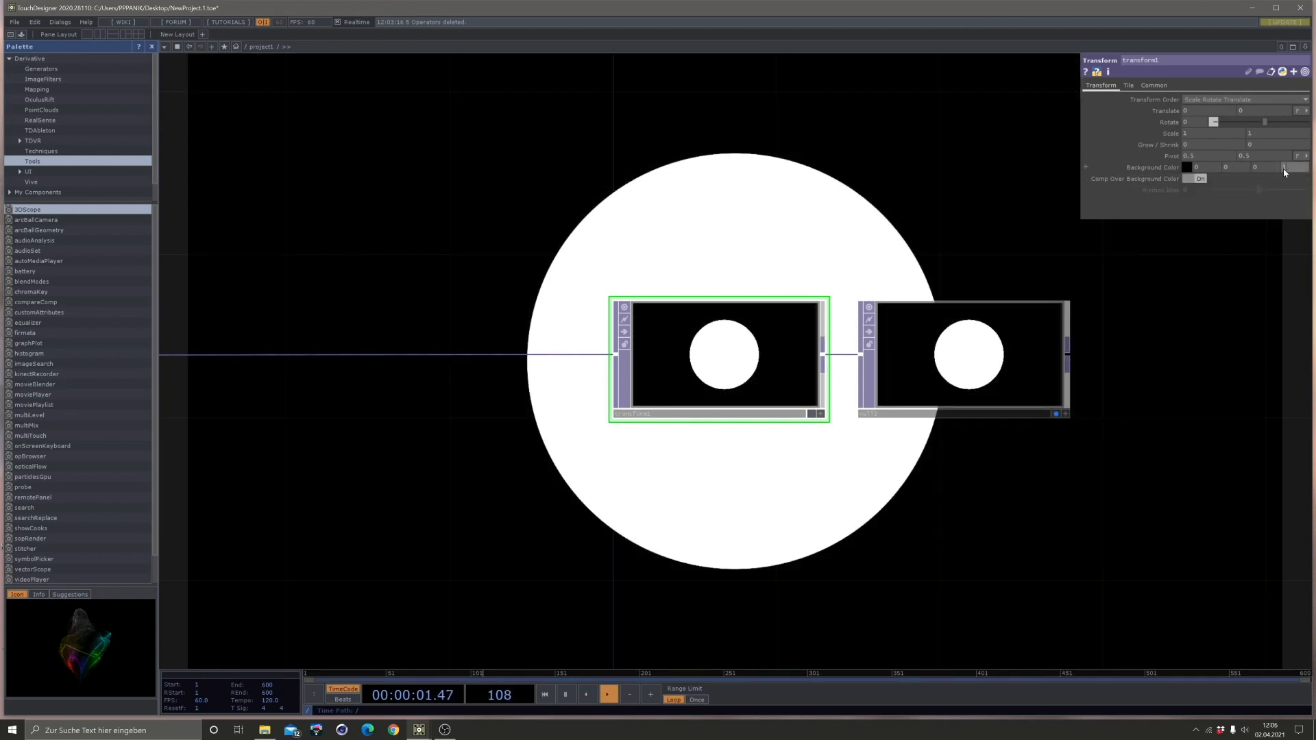
pyautogui.click(1193, 178)
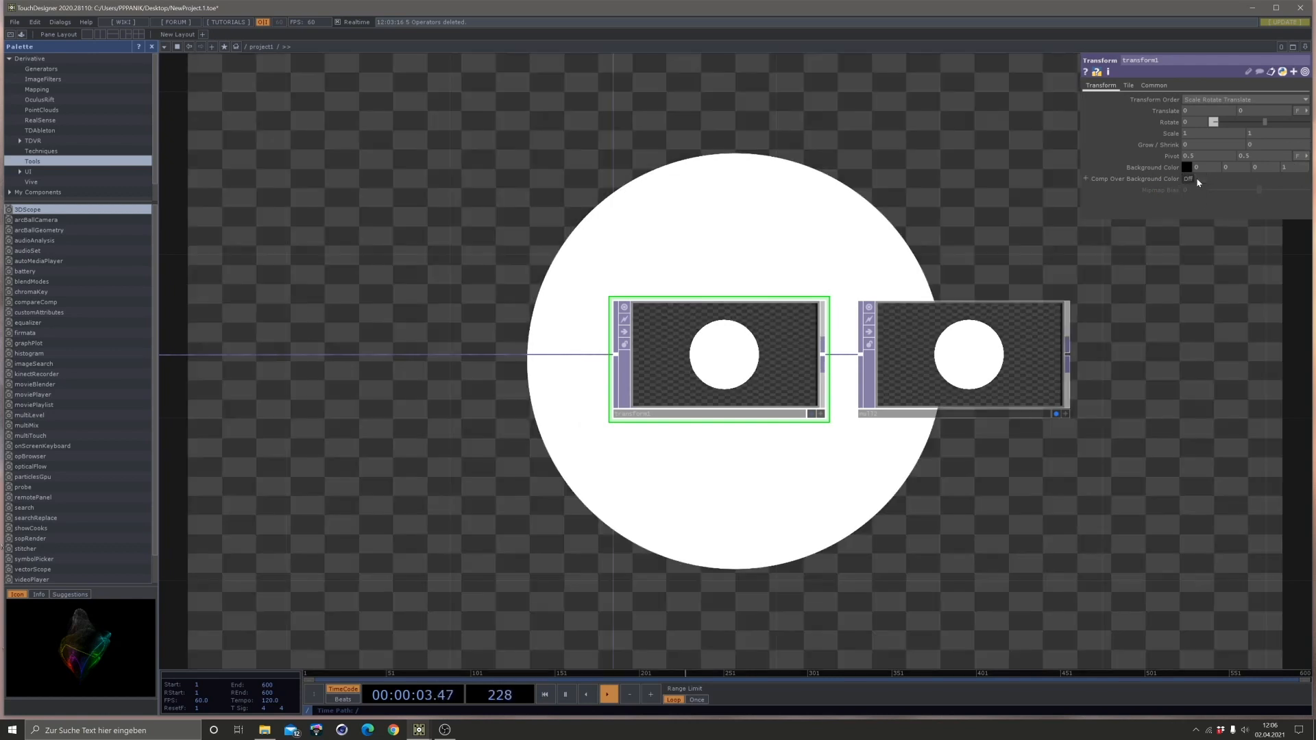
pyautogui.click(1193, 178)
# Insert a Displace TOP on the wire directly after the circle.
pyautogui.moveTo(771, 152); pyautogui.dragTo(1066, 190)
pyautogui.scroll(-6, 1031, 223)
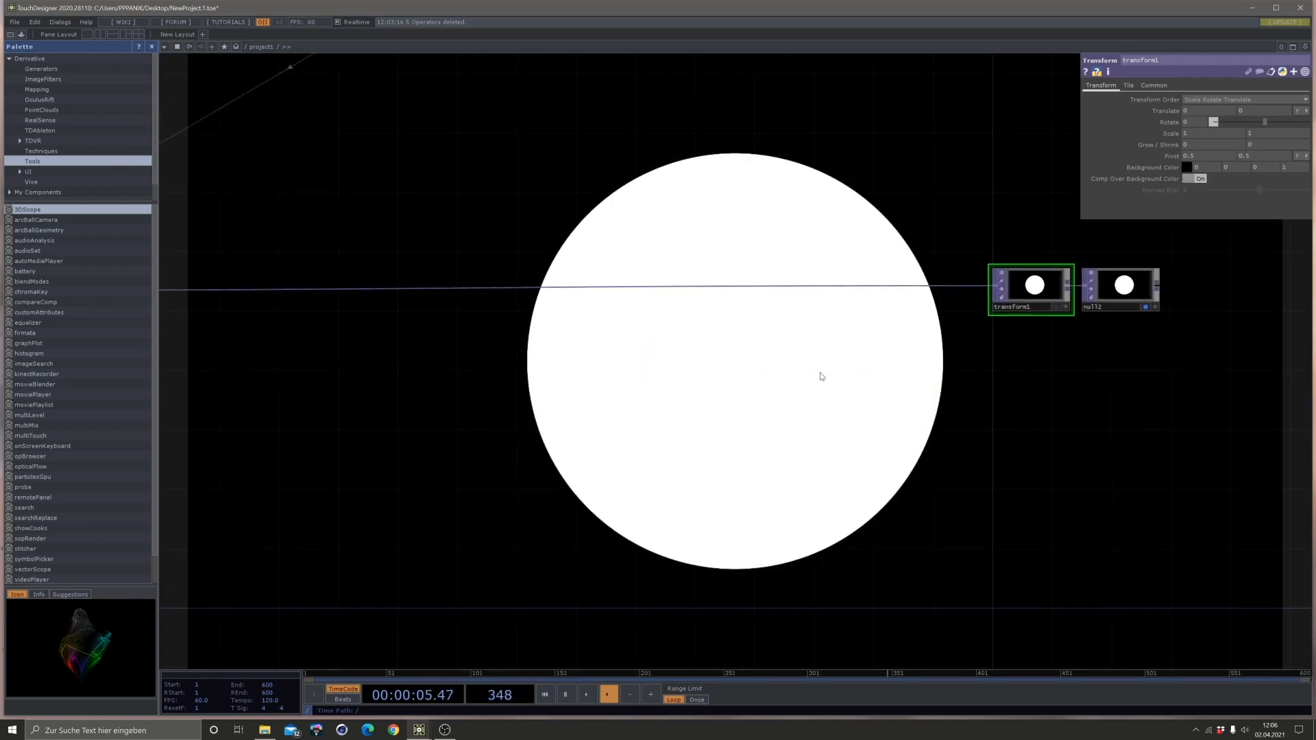
pyautogui.moveTo(437, 364); pyautogui.dragTo(643, 360)
pyautogui.scroll(-5, 921, 430)
pyautogui.moveTo(762, 370); pyautogui.dragTo(829, 379)
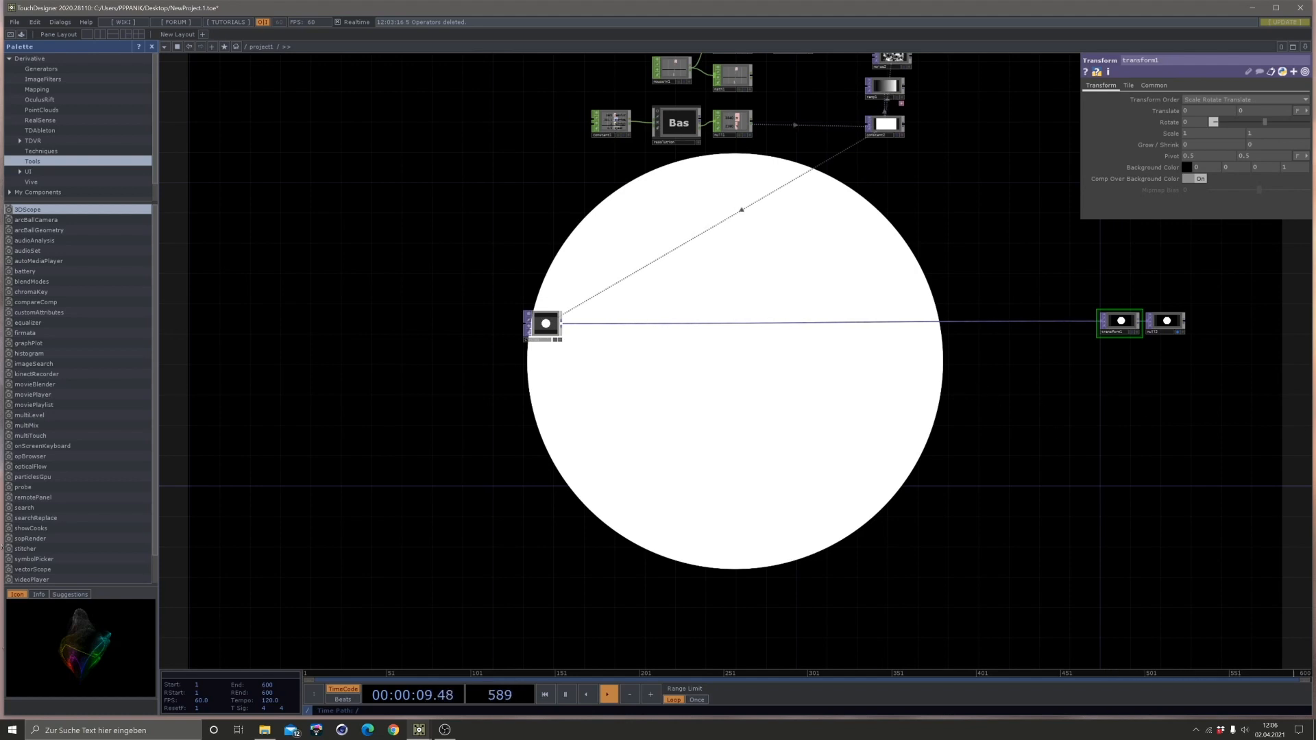
pyautogui.rightClick(607, 325)
pyautogui.click(618, 319)
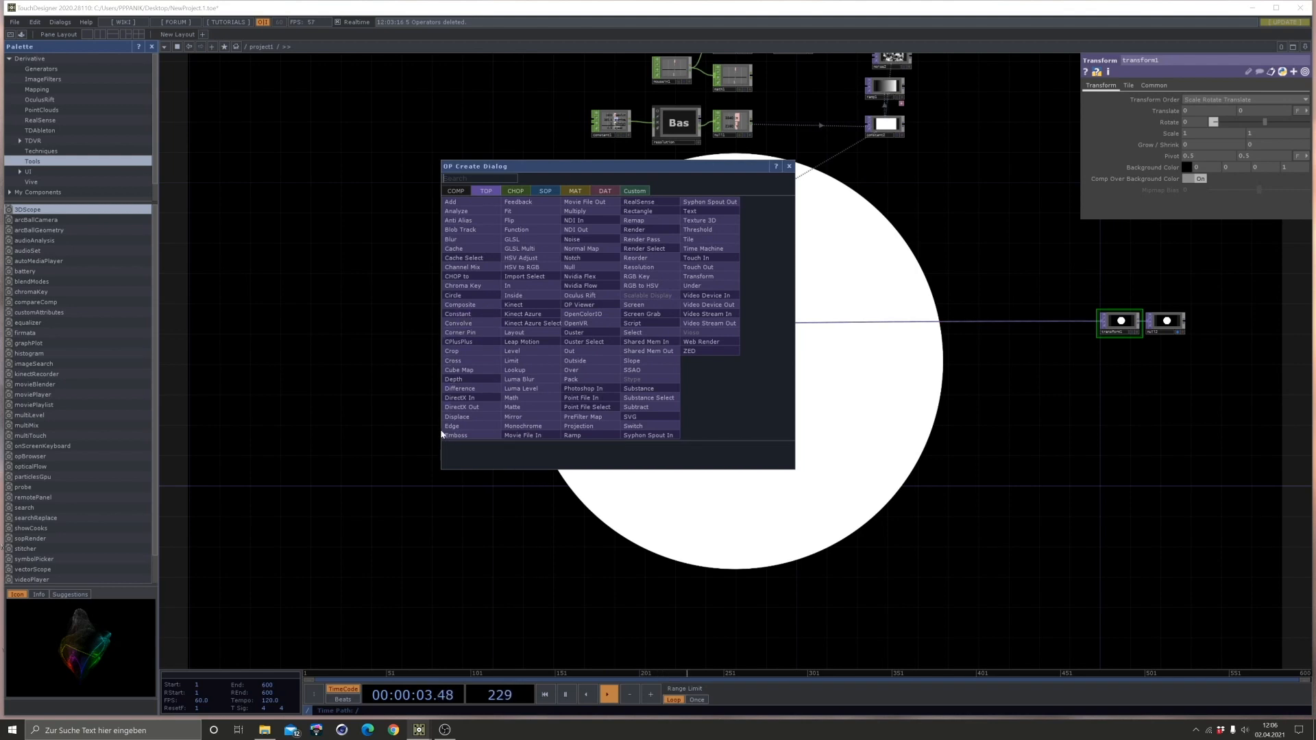
pyautogui.click(471, 430)
pyautogui.click(605, 332)
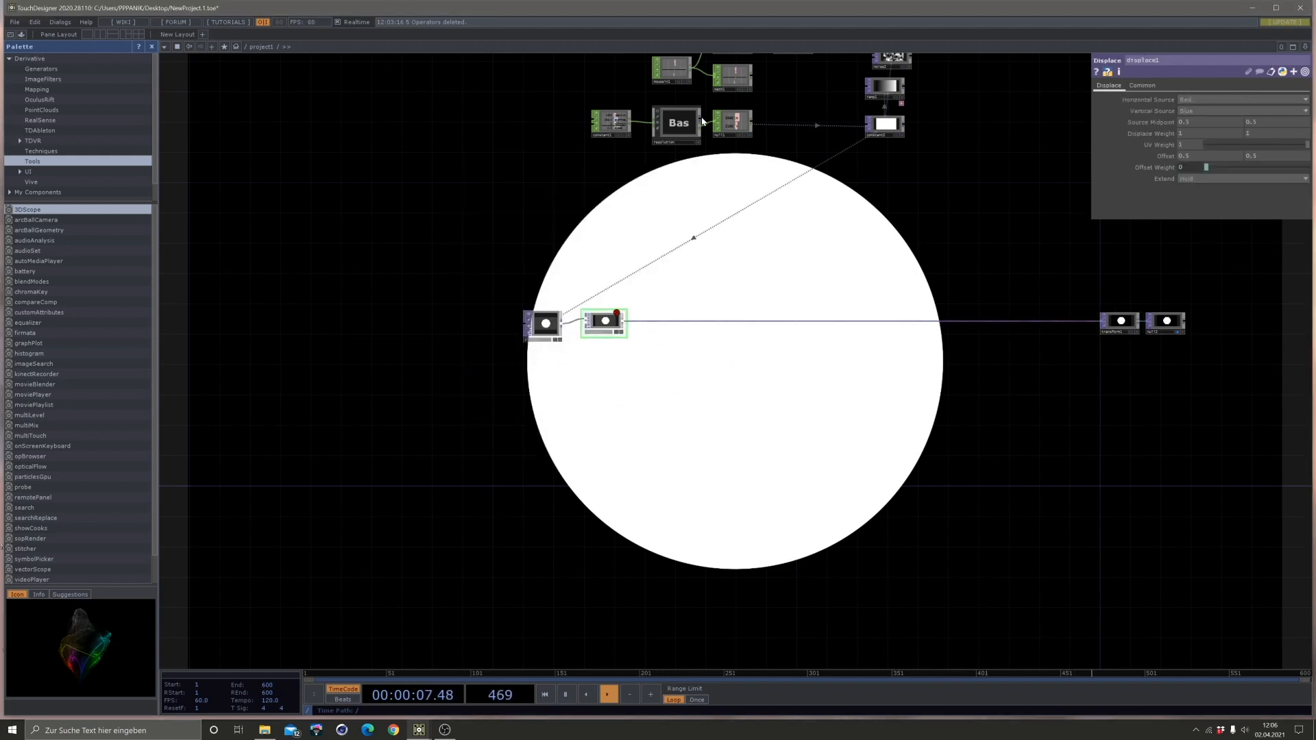
# Duplicate the existing noise TOP linked to the constant and place the copy below the circle.
pyautogui.scroll(2, 793, 266)
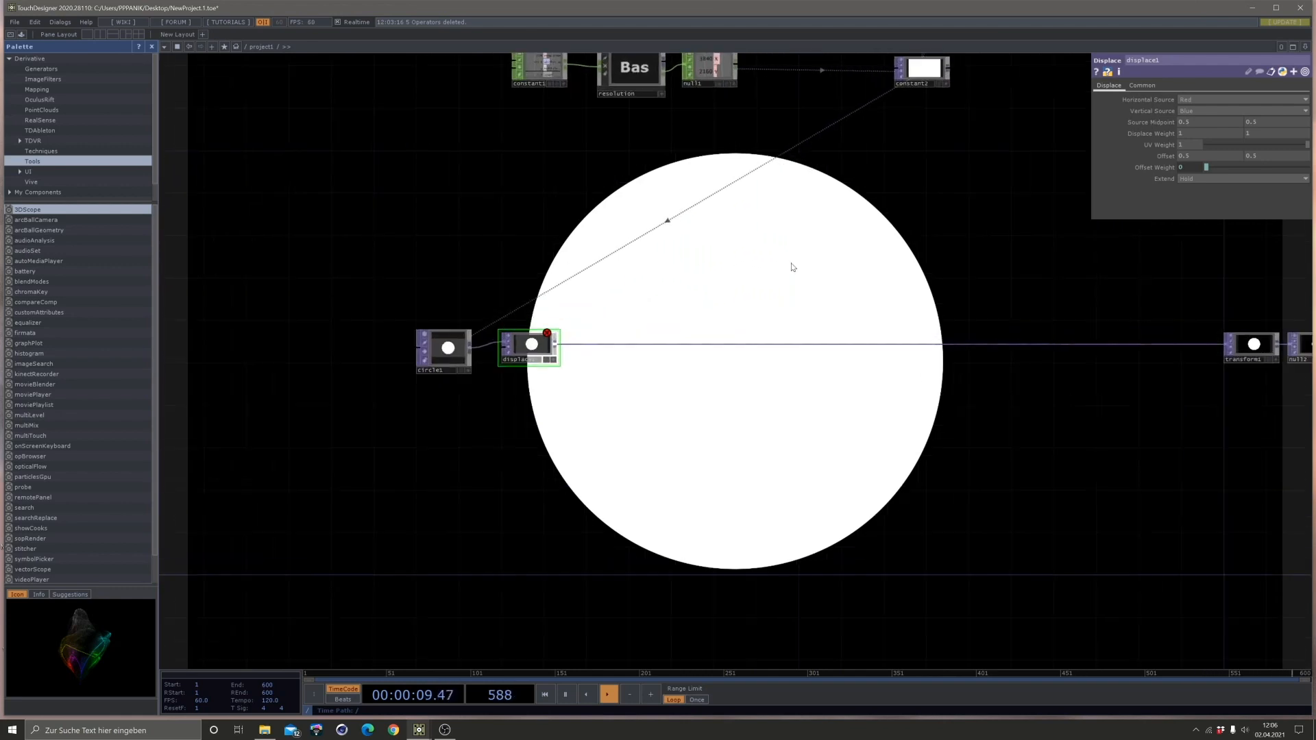
pyautogui.moveTo(758, 263); pyautogui.dragTo(804, 370)
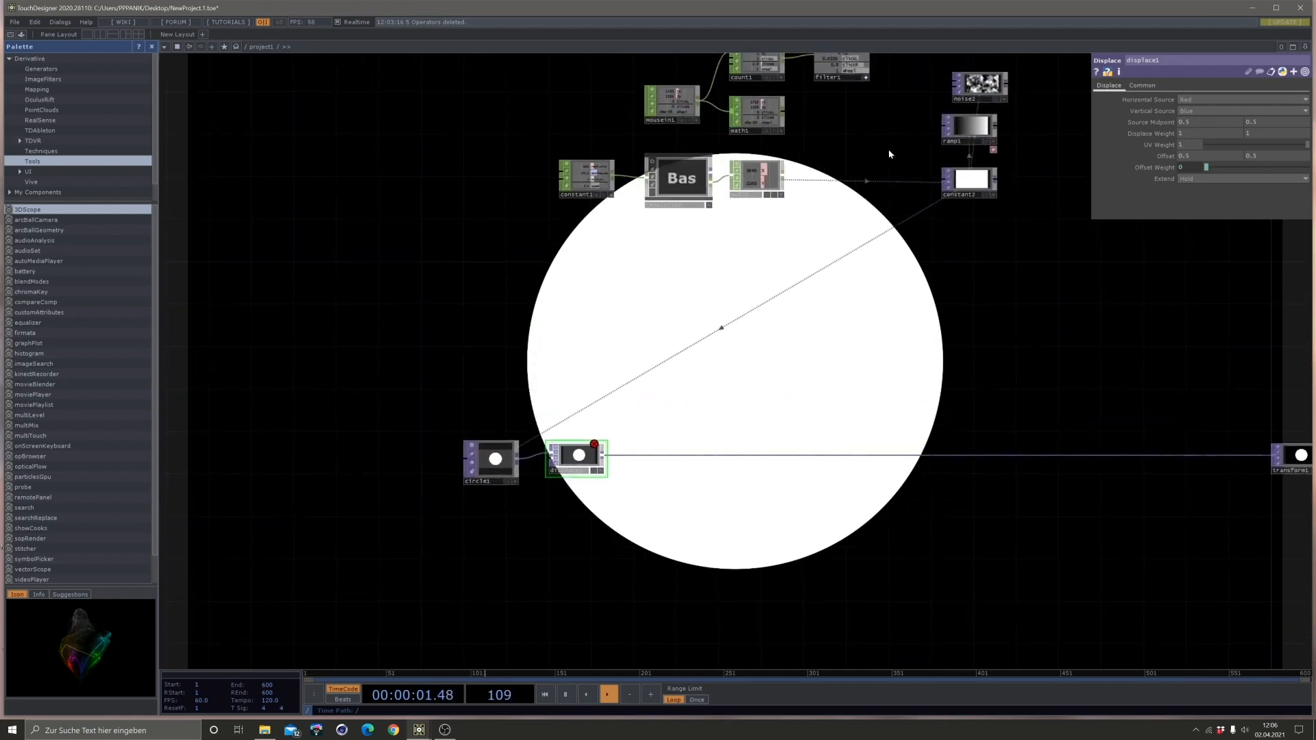
pyautogui.click(990, 83)
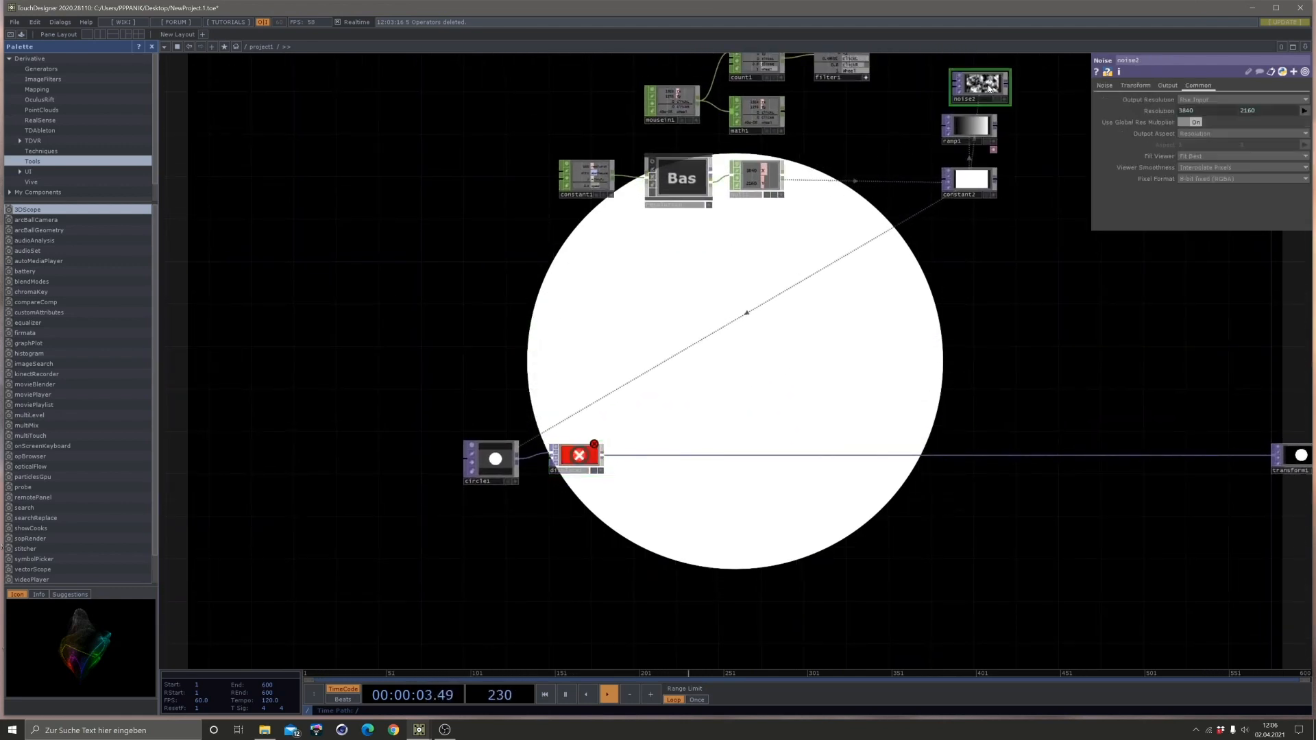
pyautogui.hotkey('ctrl', 'c')
pyautogui.hotkey('ctrl', 'v')
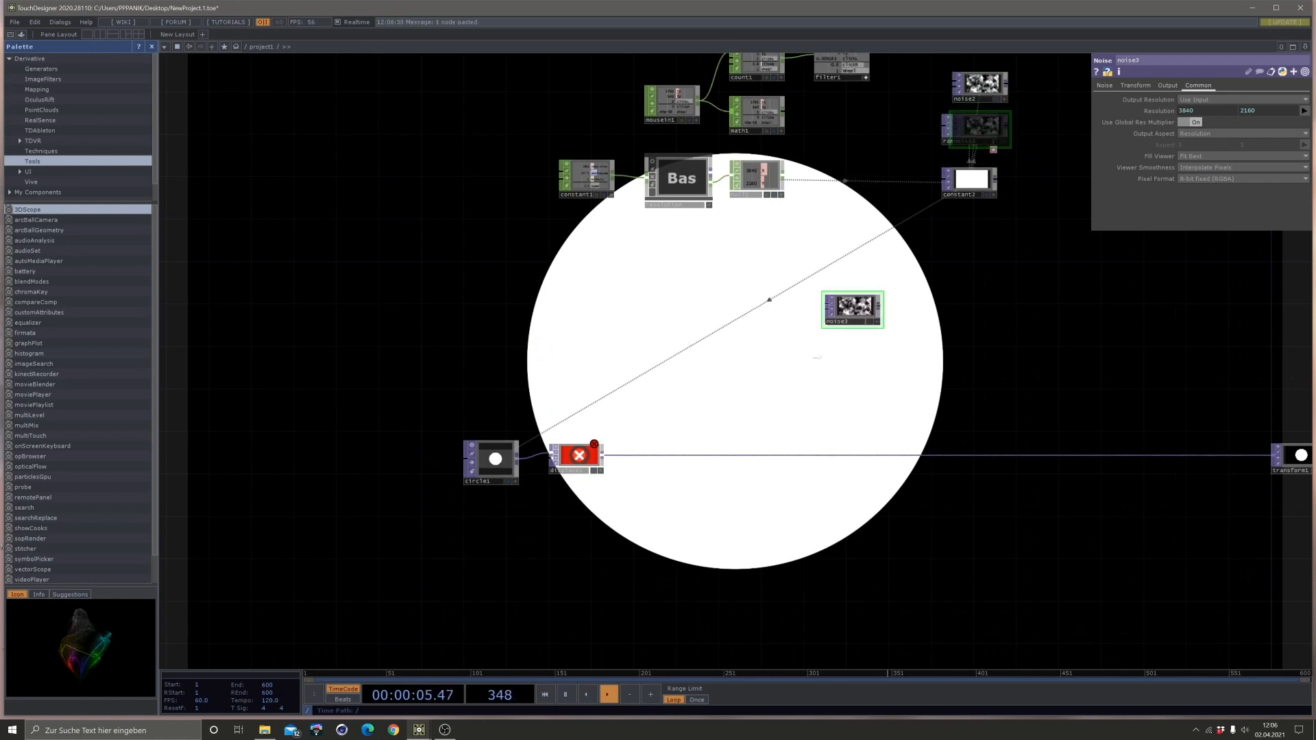
pyautogui.click(481, 523)
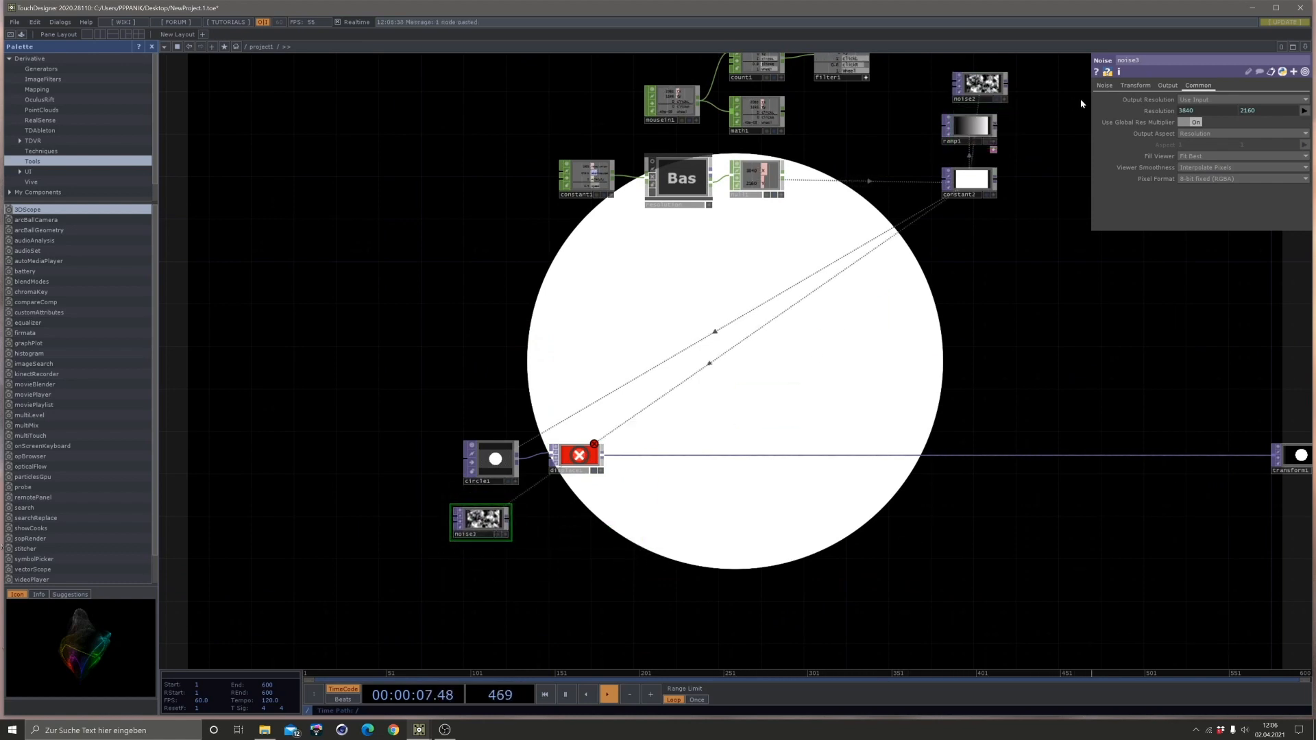
pyautogui.click(1194, 121)
pyautogui.moveTo(578, 525); pyautogui.dragTo(694, 441)
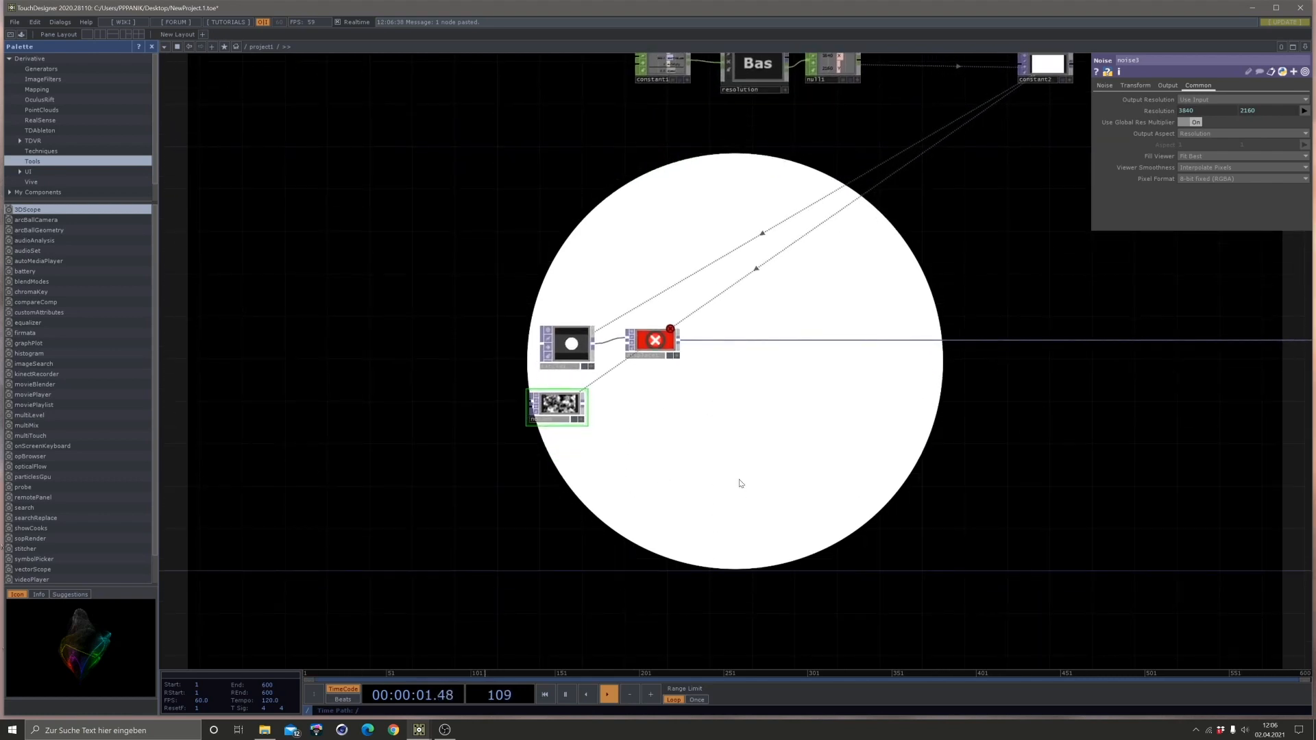
pyautogui.press('Tab')
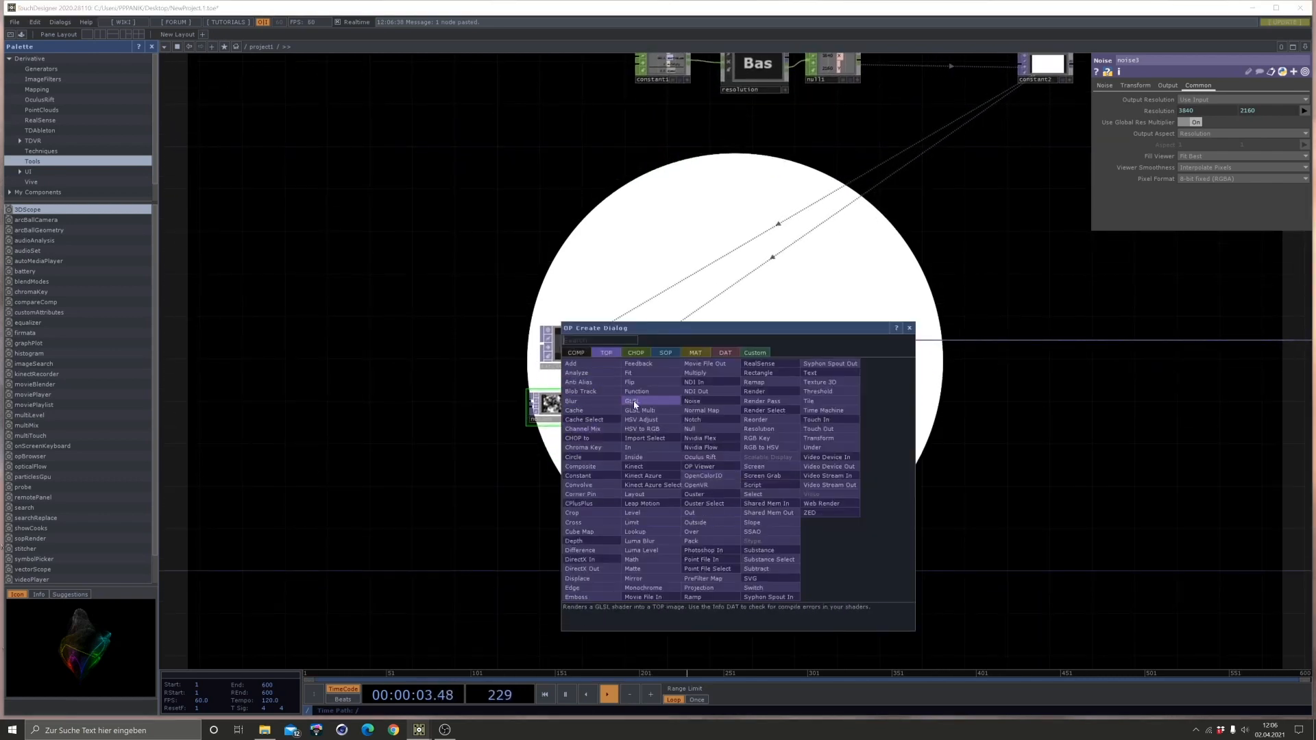
pyautogui.click(692, 401)
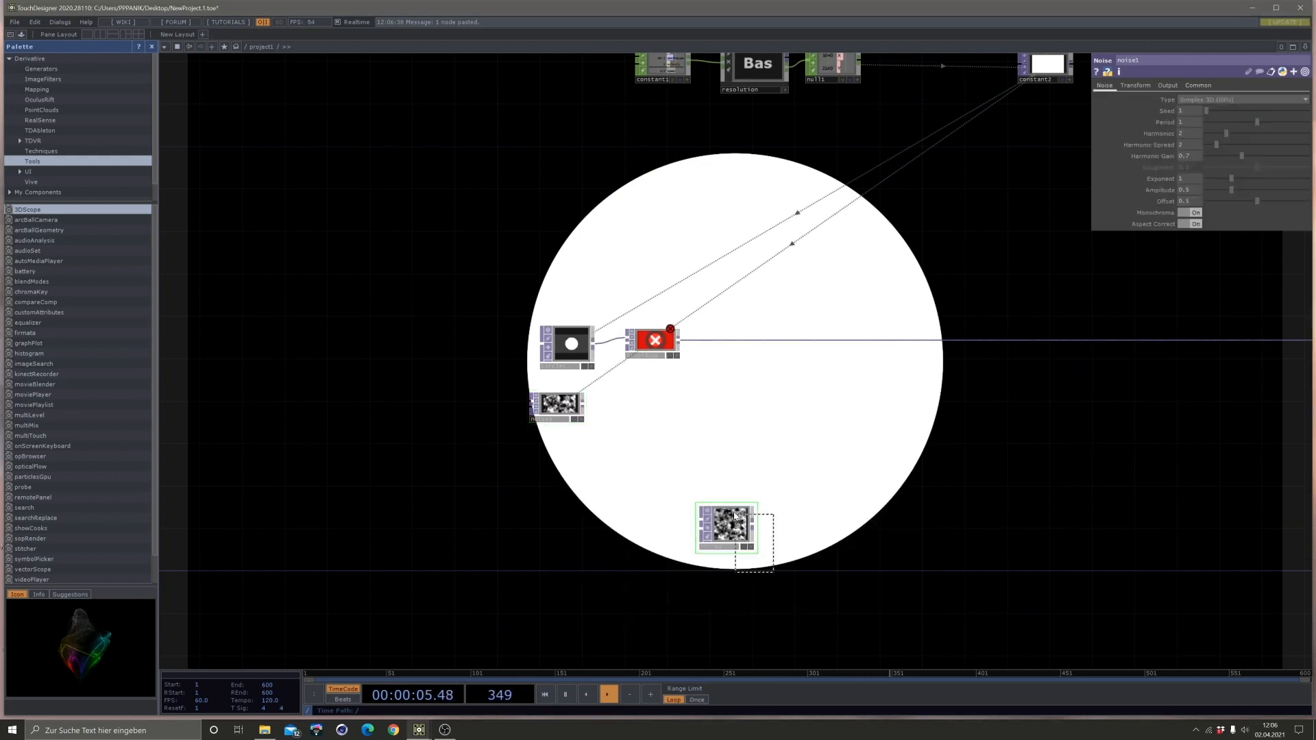
pyautogui.press('Delete')
# Line up the circle and the copied noise one above the other, with clear space before the displace.
pyautogui.moveTo(655, 459); pyautogui.dragTo(664, 454)
pyautogui.scroll(4, 640, 426)
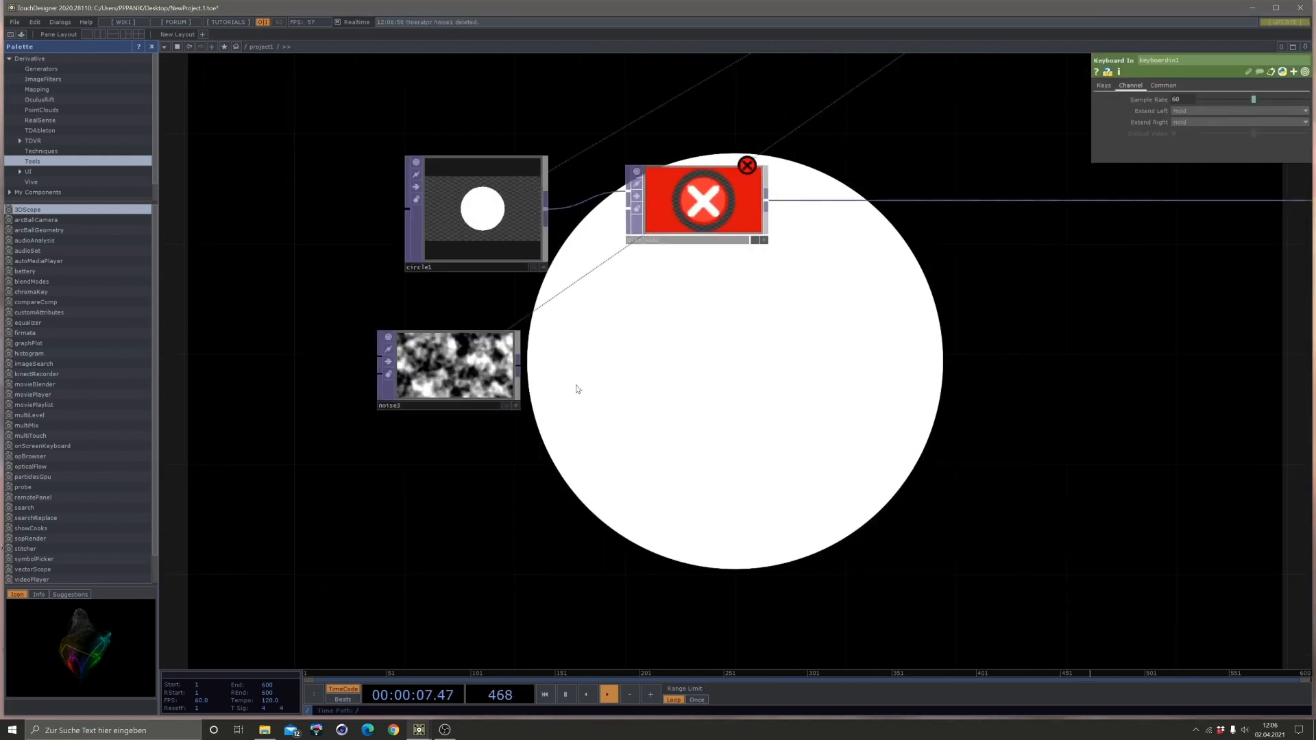
pyautogui.hotkey('ctrl', 'v')
pyautogui.click(414, 156)
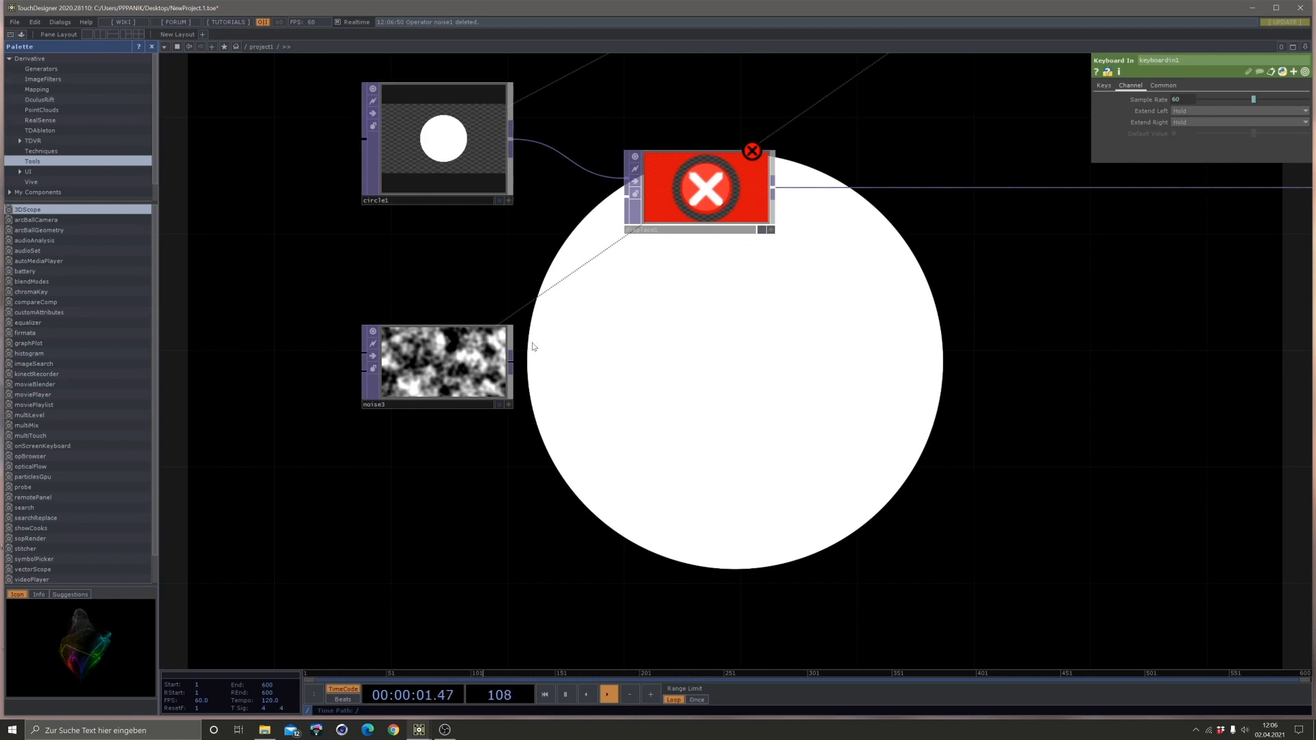
pyautogui.moveTo(660, 408); pyautogui.dragTo(677, 462)
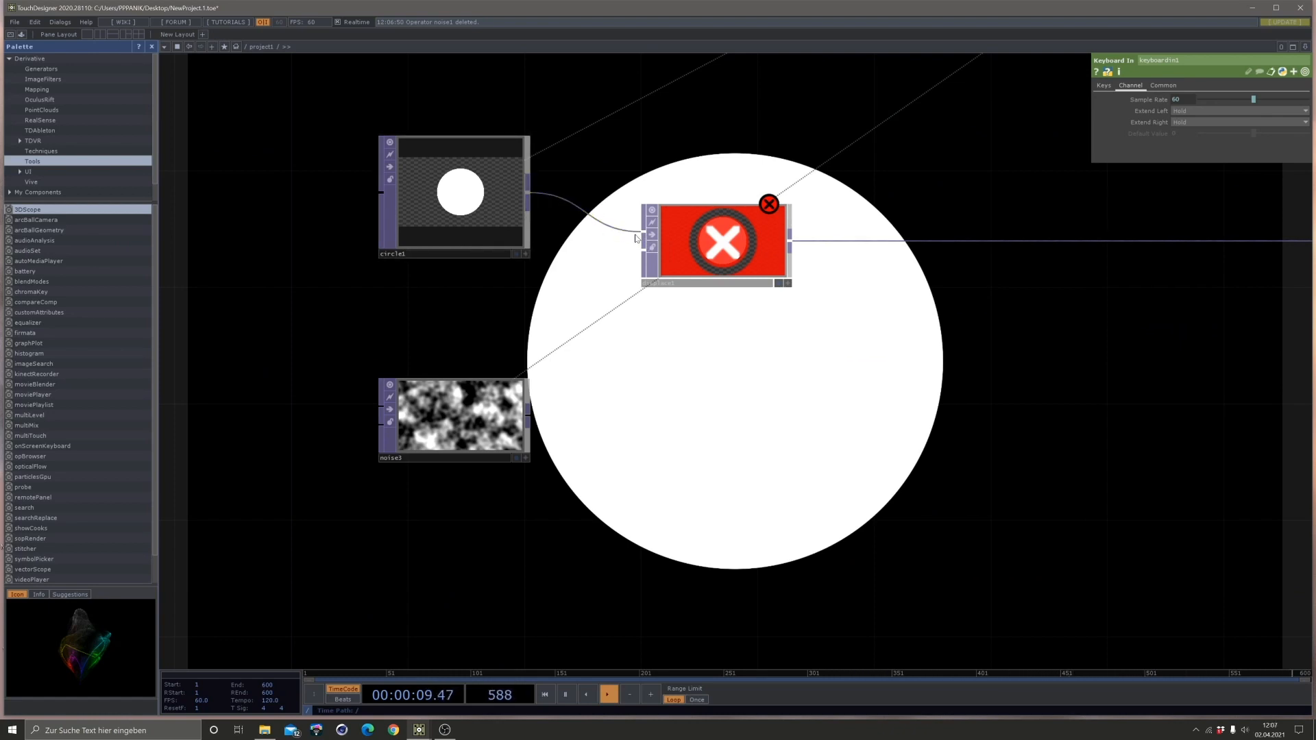
# Wire the copied noise into the second input of the displace and set both displace weights to 0.44.
pyautogui.moveTo(528, 409); pyautogui.dragTo(627, 265)
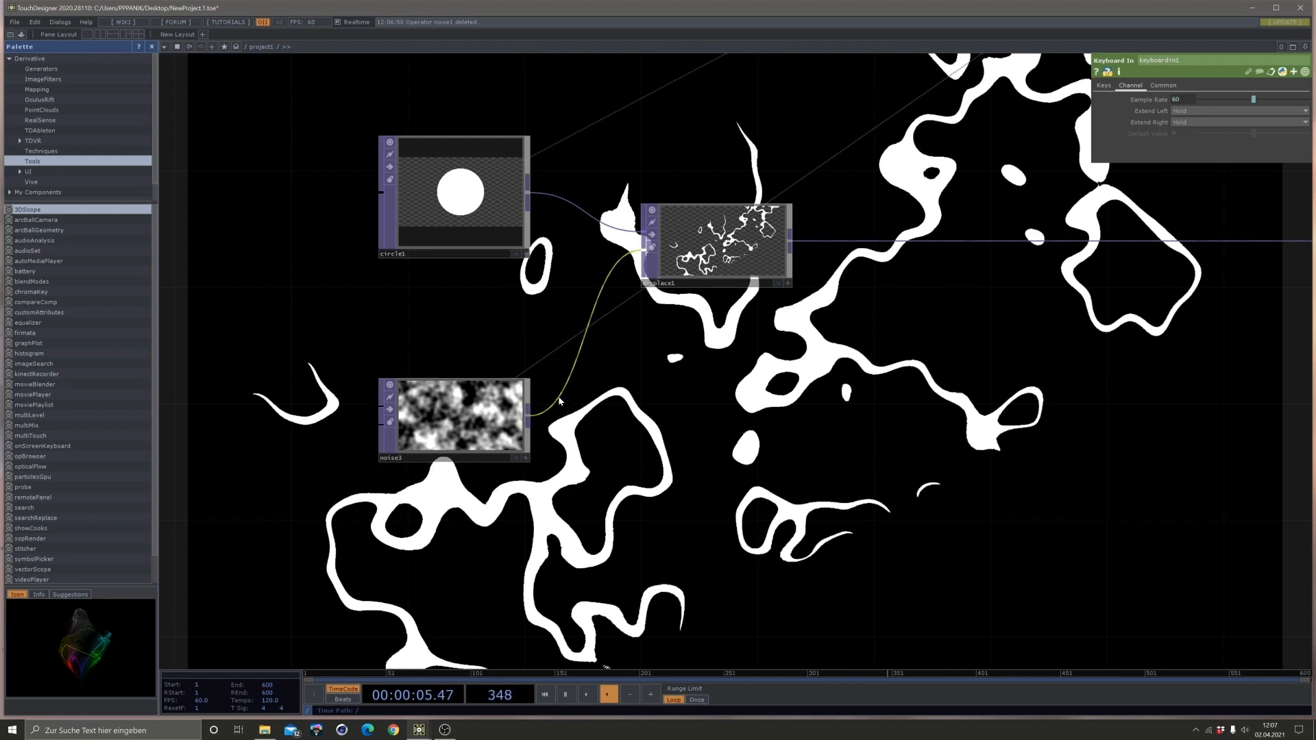
pyautogui.click(685, 242)
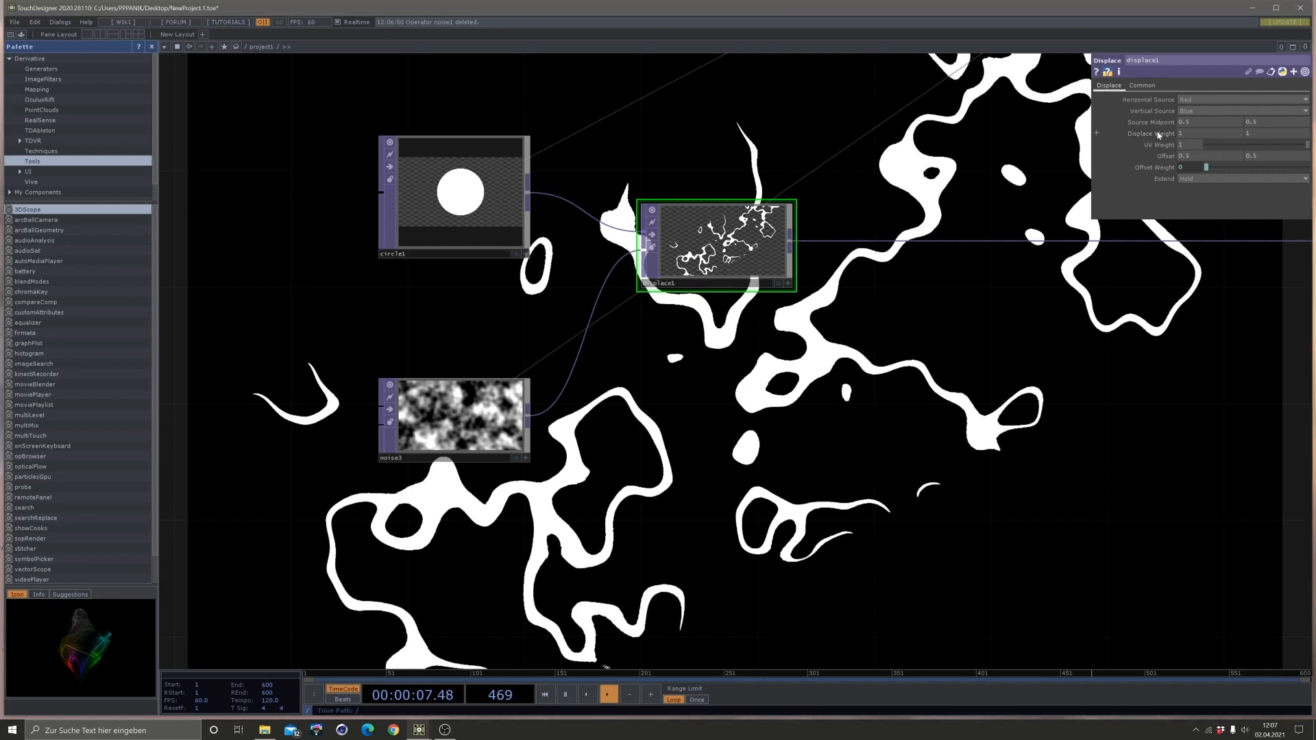
pyautogui.moveTo(1158, 135)
pyautogui.mouseDown(button='middle')
pyautogui.moveTo(1156, 152)
pyautogui.moveTo(1157, 119)
pyautogui.mouseUp(button='middle')
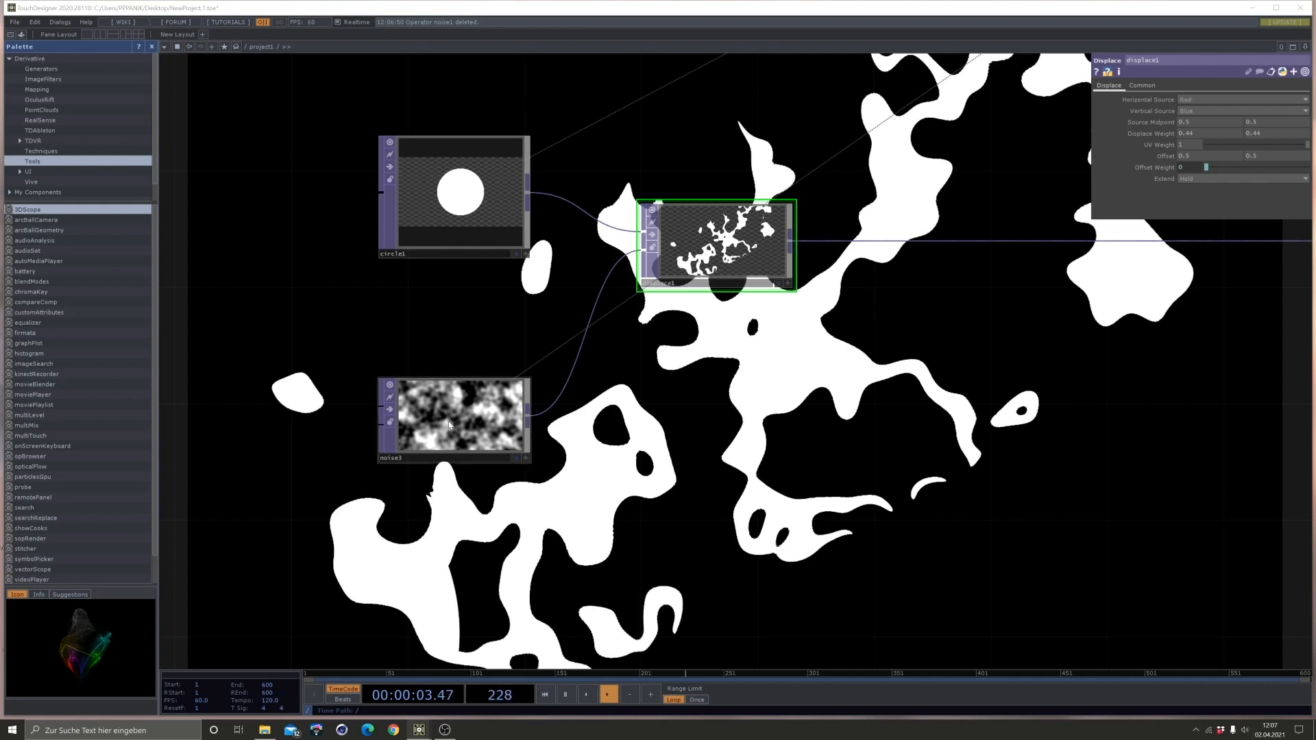
# Set the period of the noise feeding the displace to 2 and its harmonics to 0.
pyautogui.scroll(6, 440, 431)
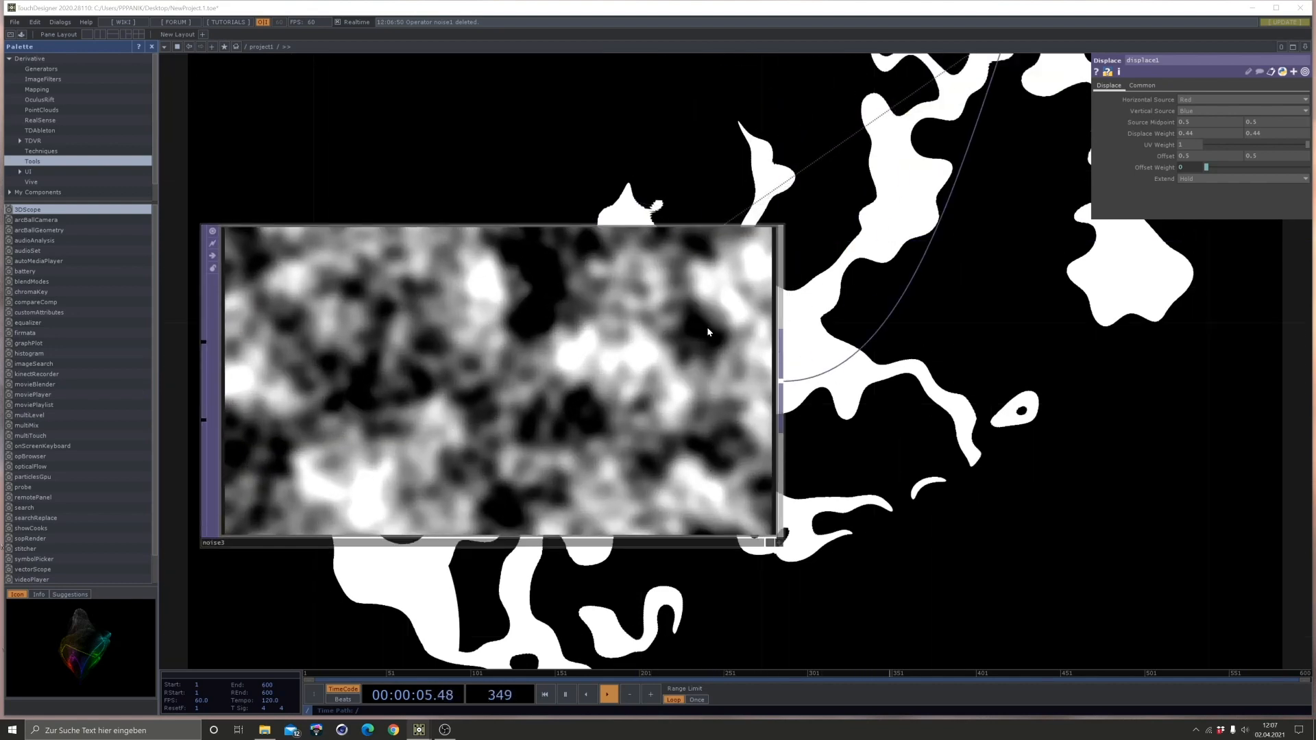
pyautogui.click(721, 414)
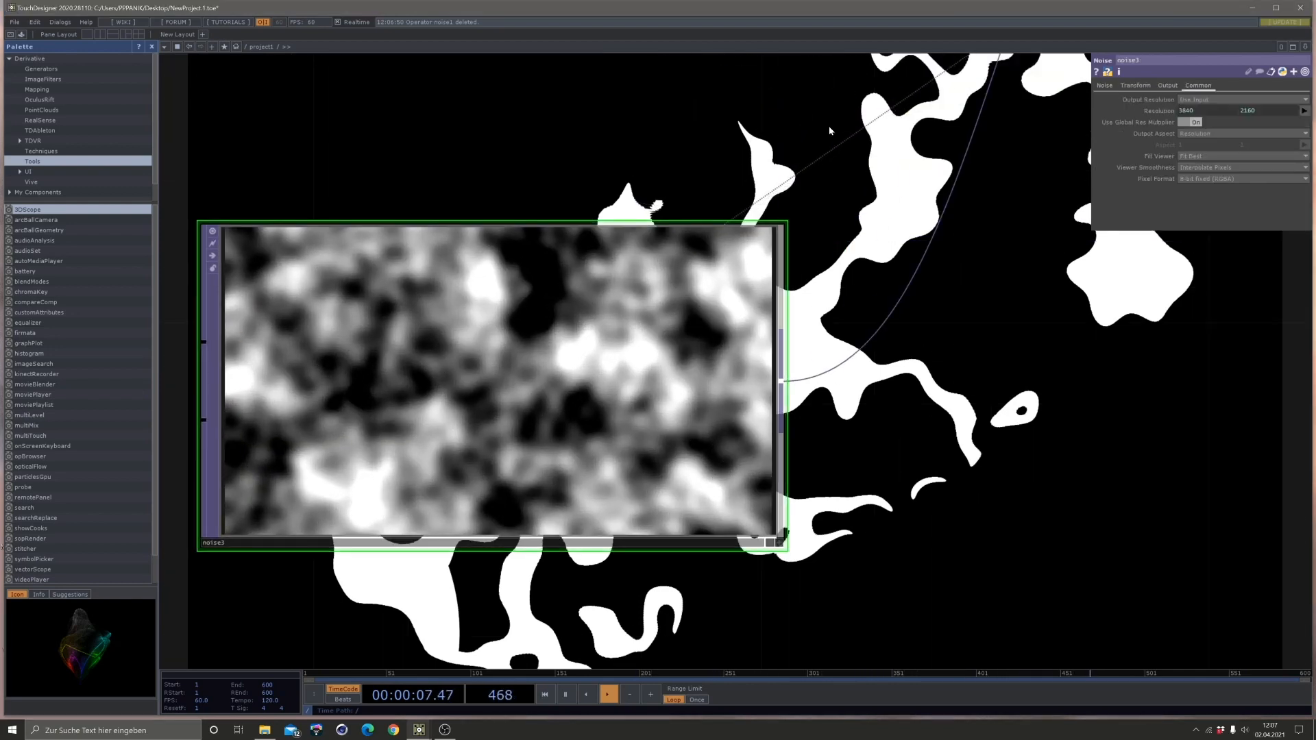
pyautogui.click(1105, 87)
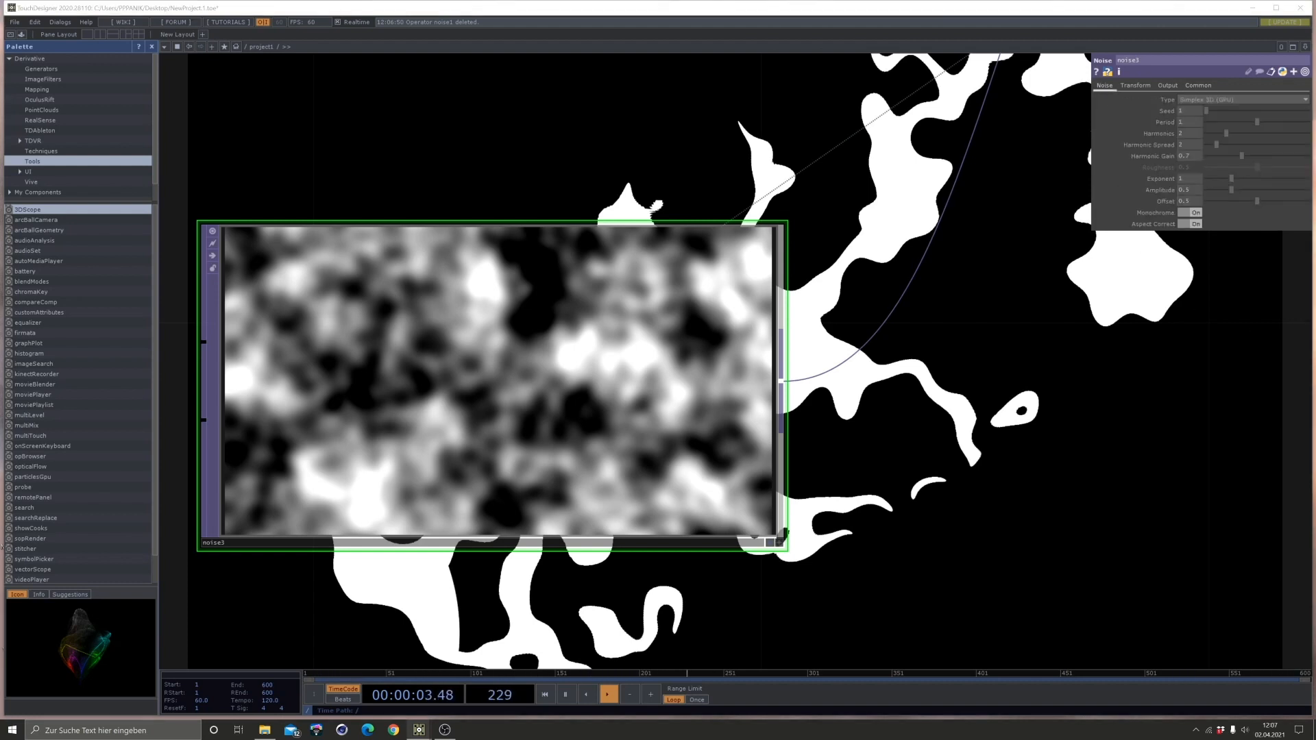
pyautogui.scroll(-4, 914, 349)
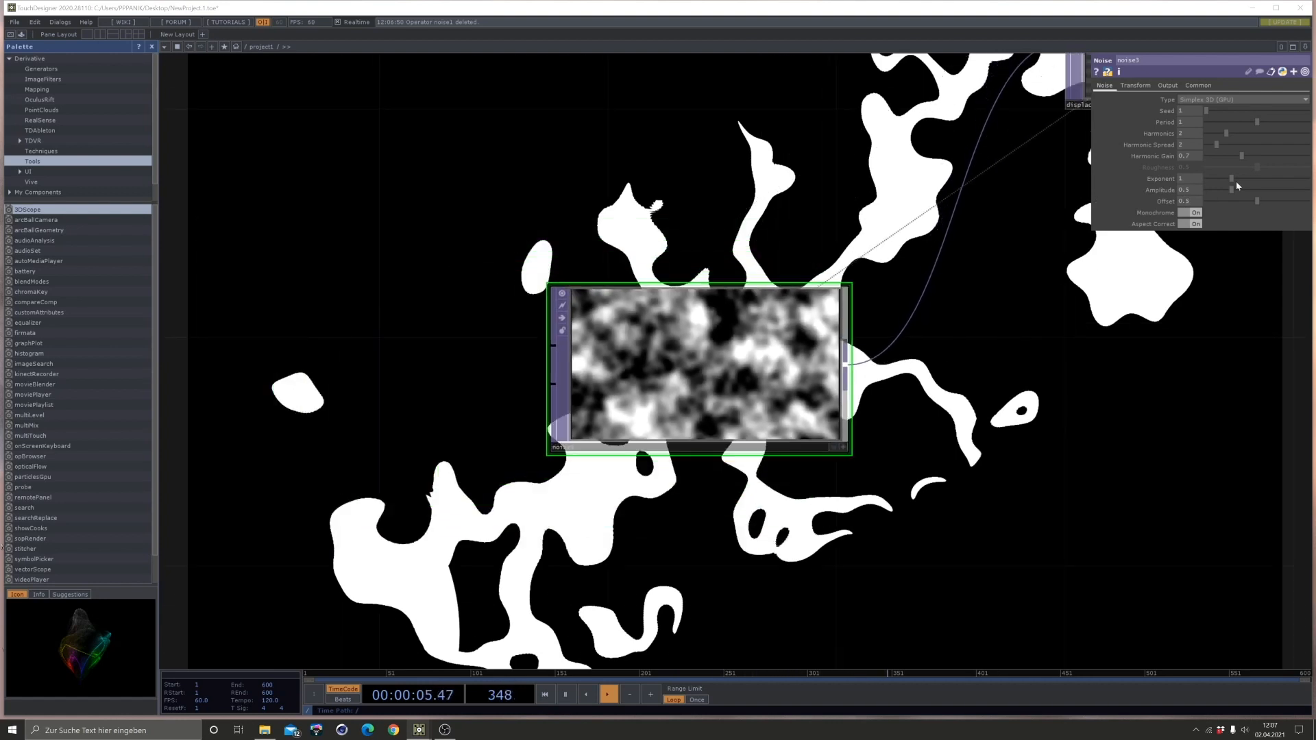
pyautogui.moveTo(1261, 121); pyautogui.dragTo(1309, 122)
pyautogui.scroll(-5, 1151, 388)
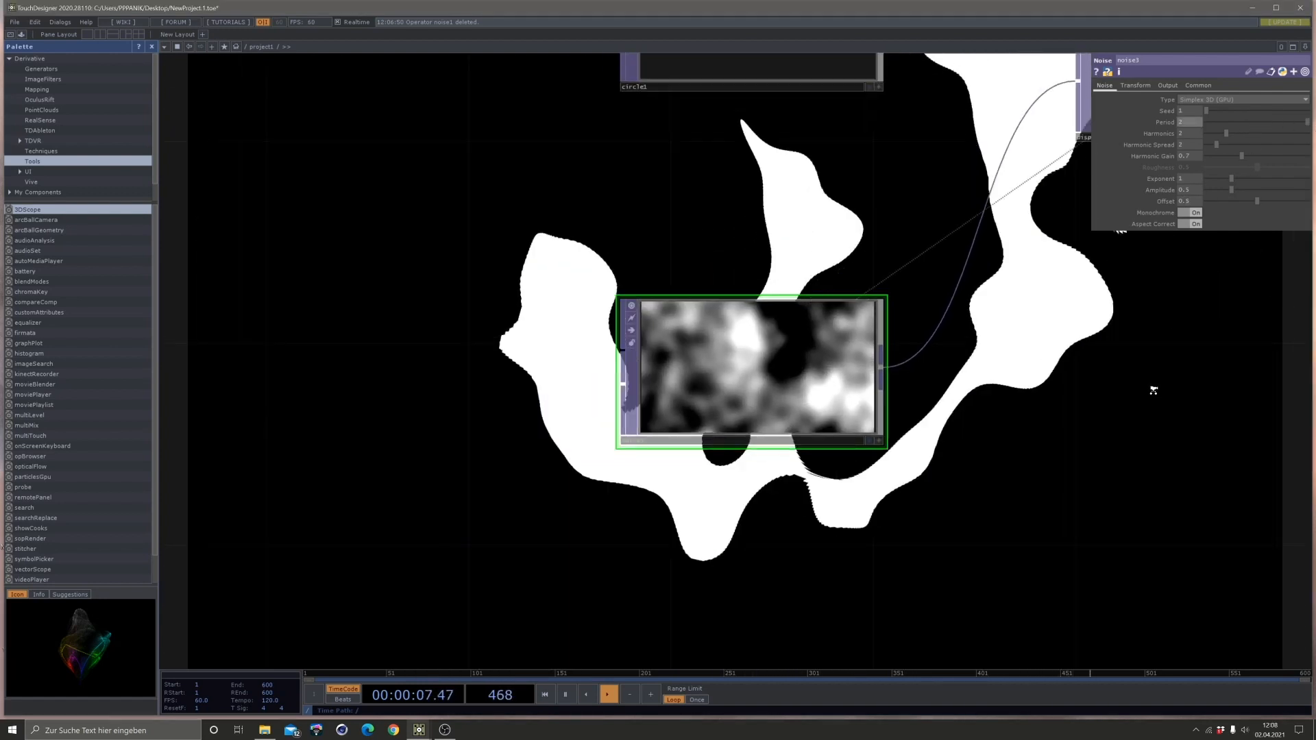
pyautogui.moveTo(1143, 388); pyautogui.dragTo(1018, 389)
pyautogui.moveTo(1215, 135); pyautogui.dragTo(1186, 135)
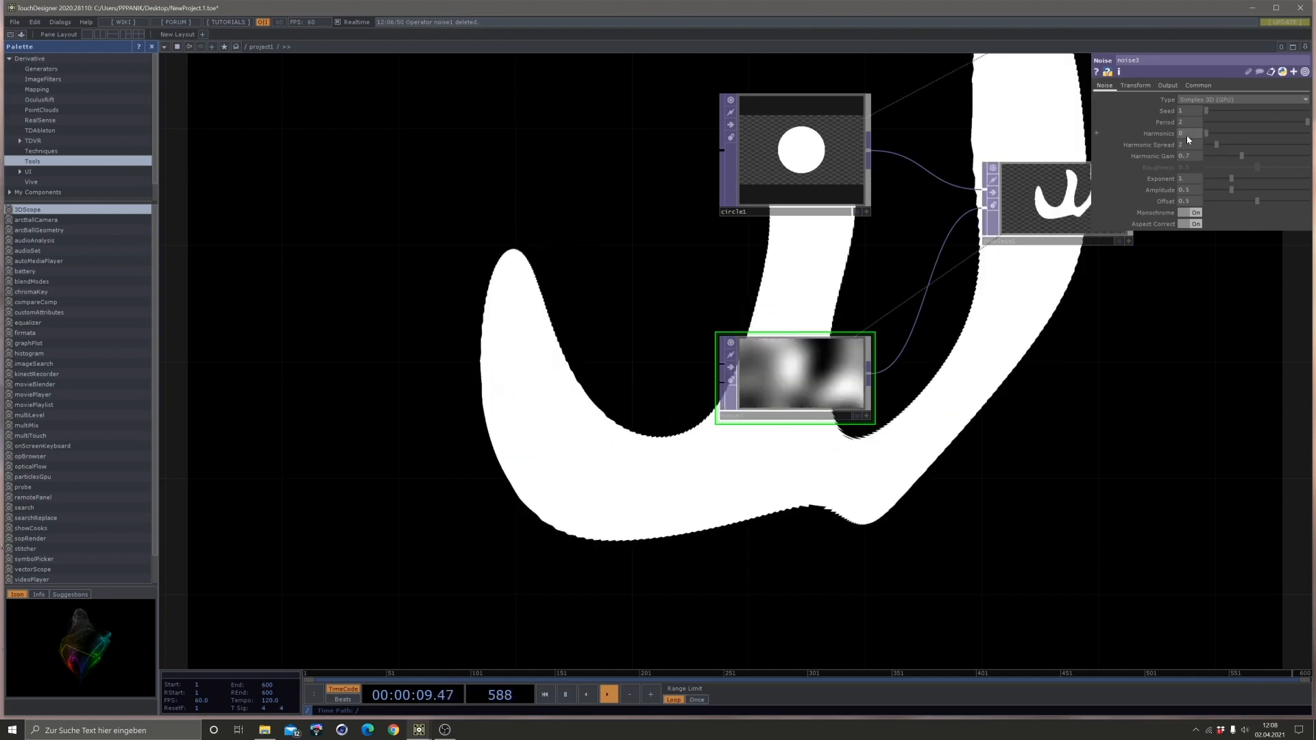
pyautogui.scroll(-3, 1124, 467)
pyautogui.moveTo(1149, 507); pyautogui.dragTo(812, 418)
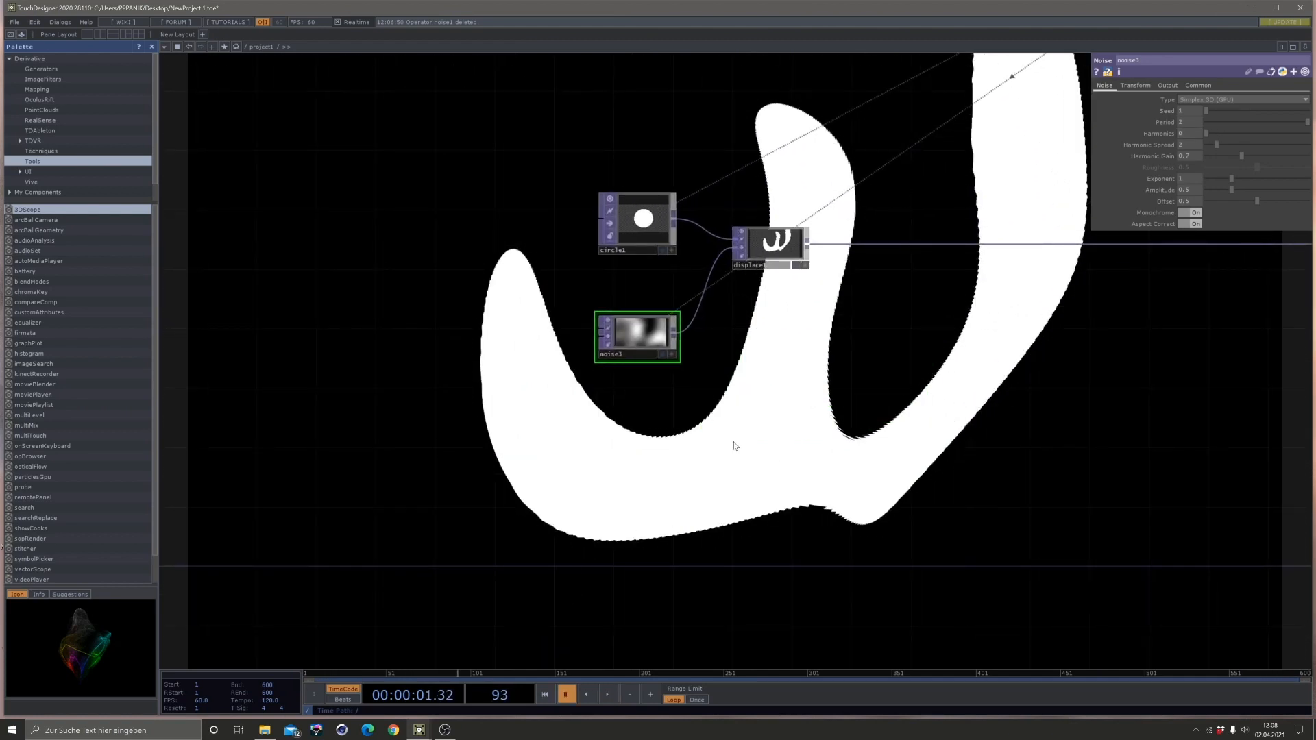
pyautogui.scroll(-3, 763, 436)
pyautogui.scroll(-1, 764, 434)
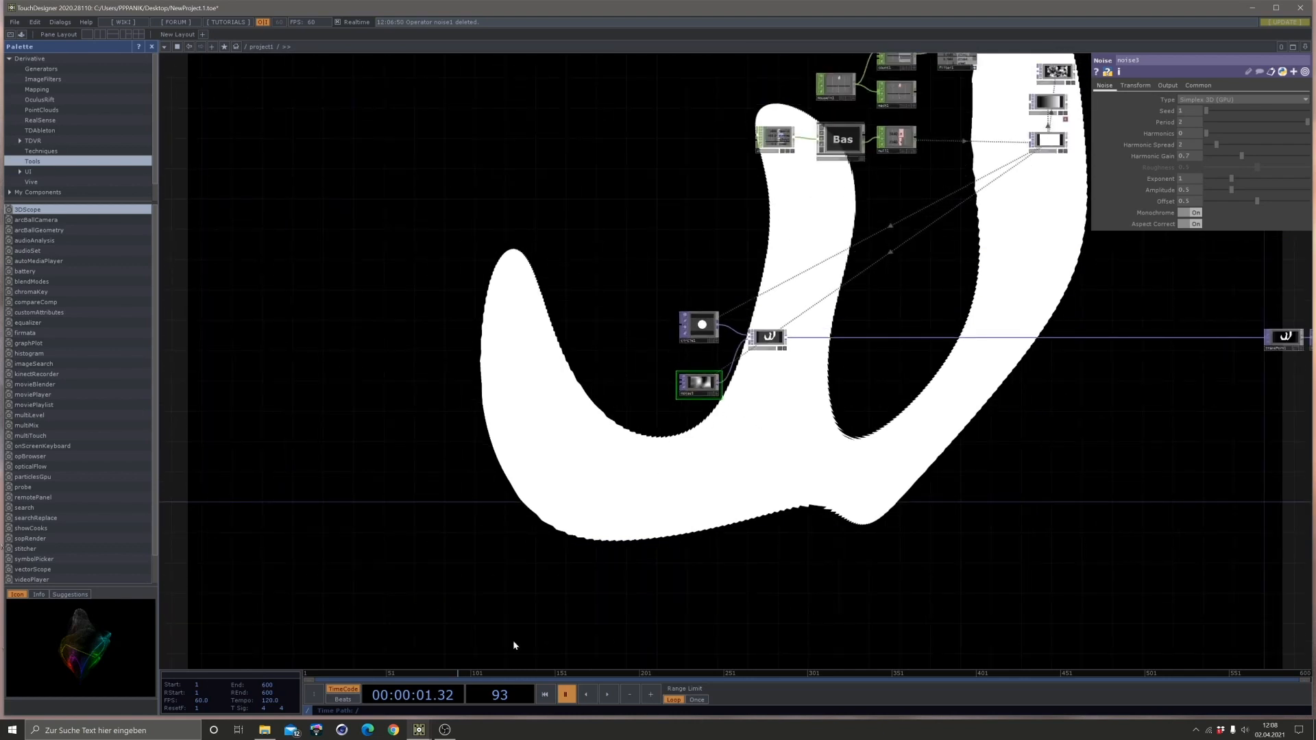
# Resume timeline playback and change the noise's Z translate expression to absTime.seconds/5.
pyautogui.press('space')
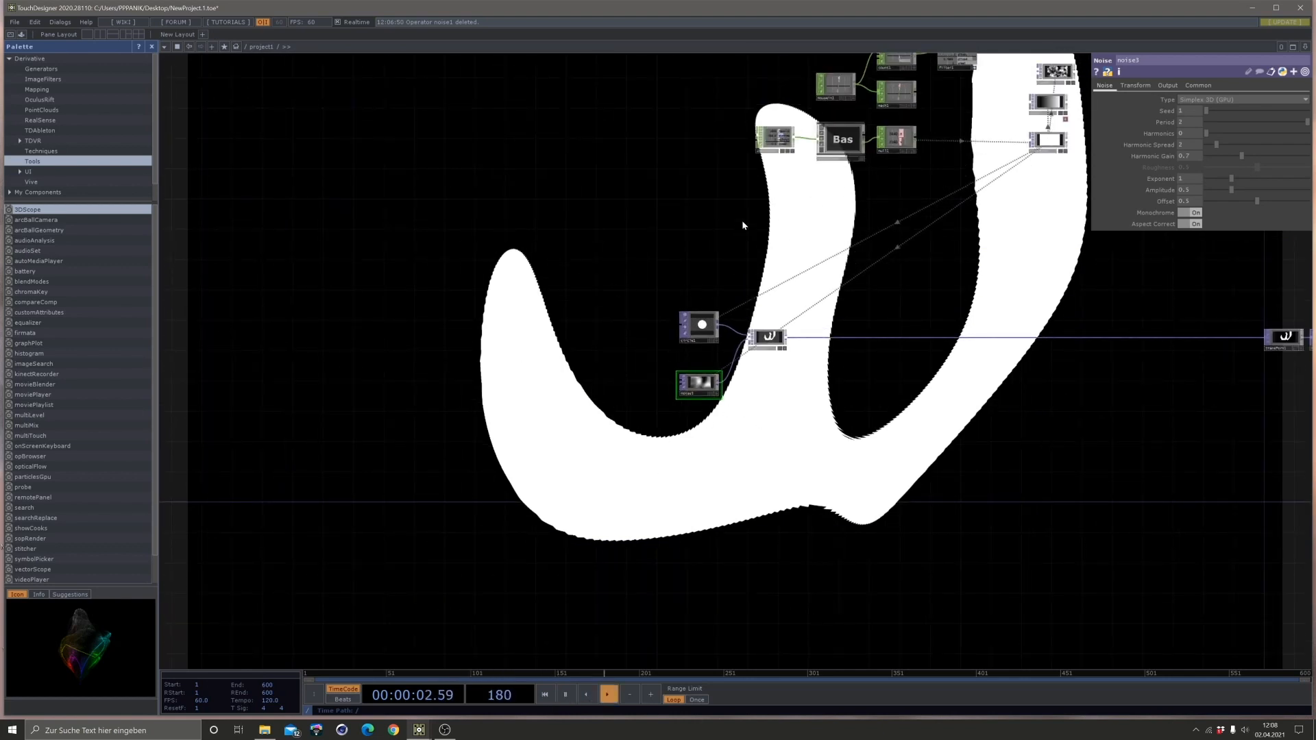
pyautogui.scroll(4, 699, 264)
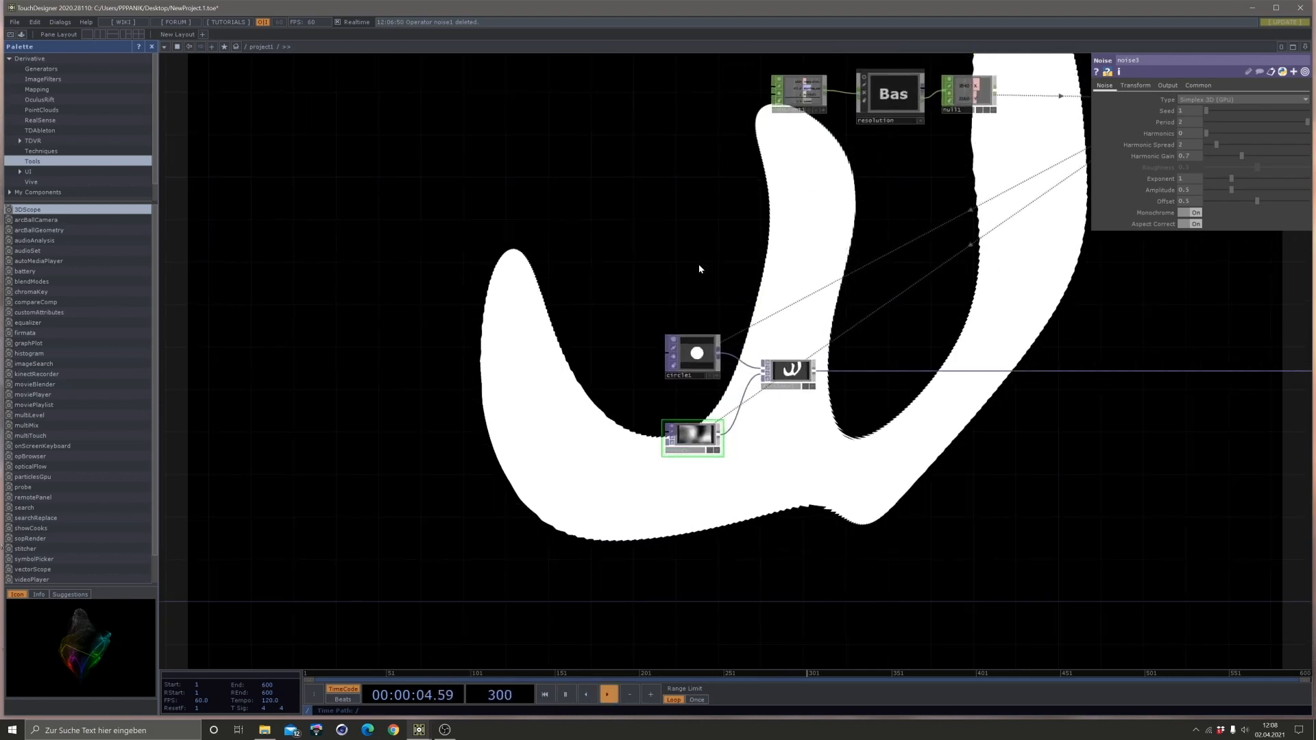
pyautogui.click(1135, 85)
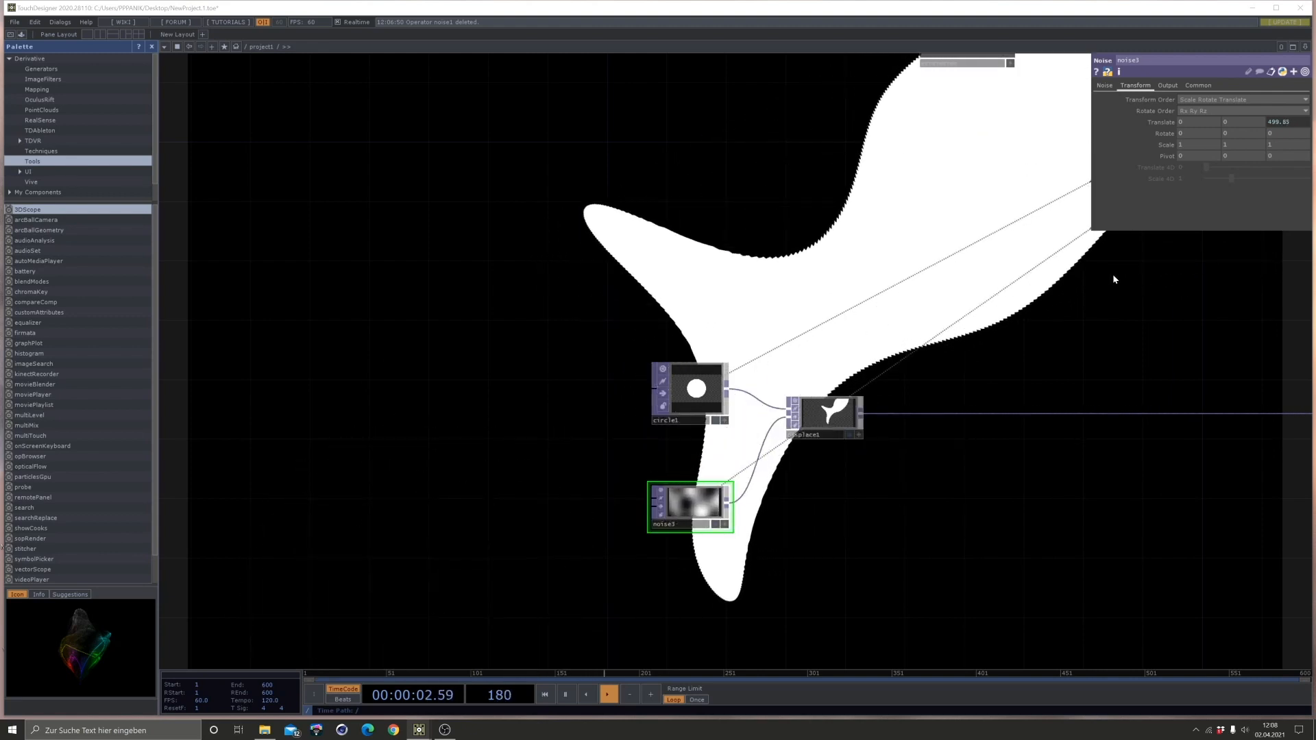
pyautogui.click(1303, 124)
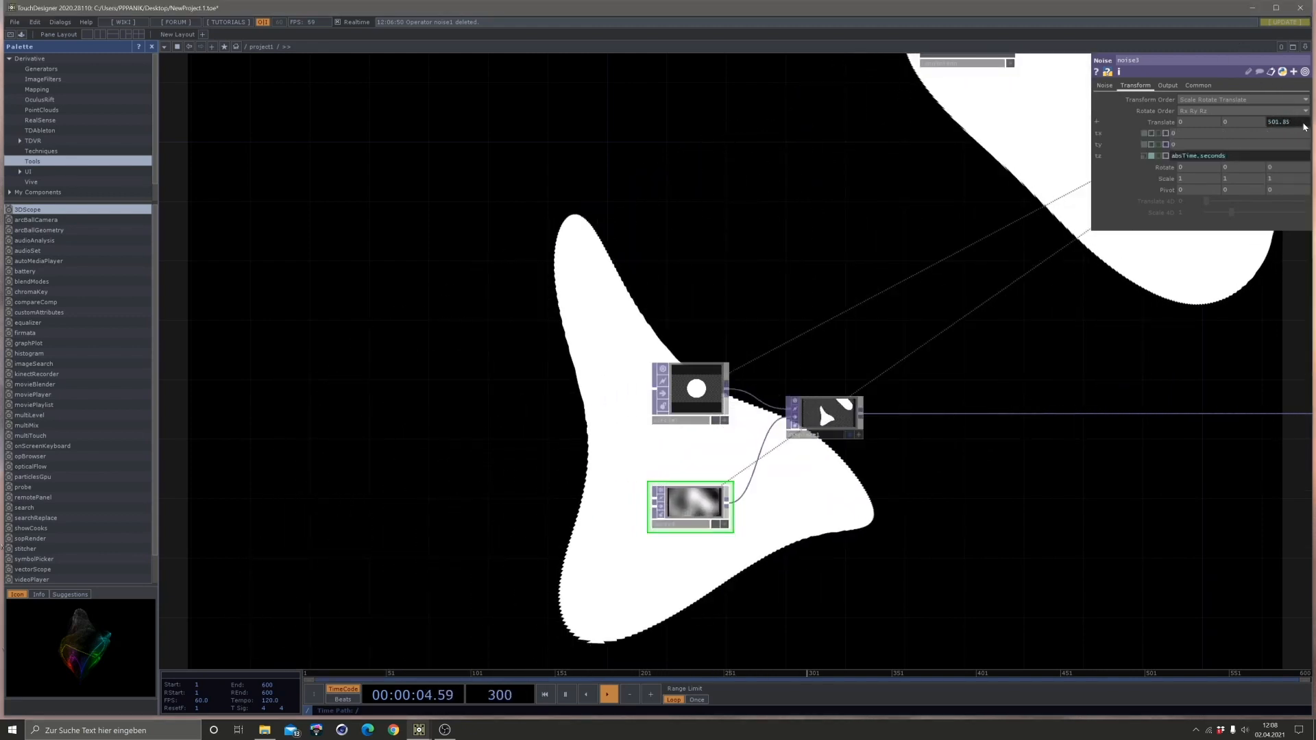
pyautogui.write('/5')
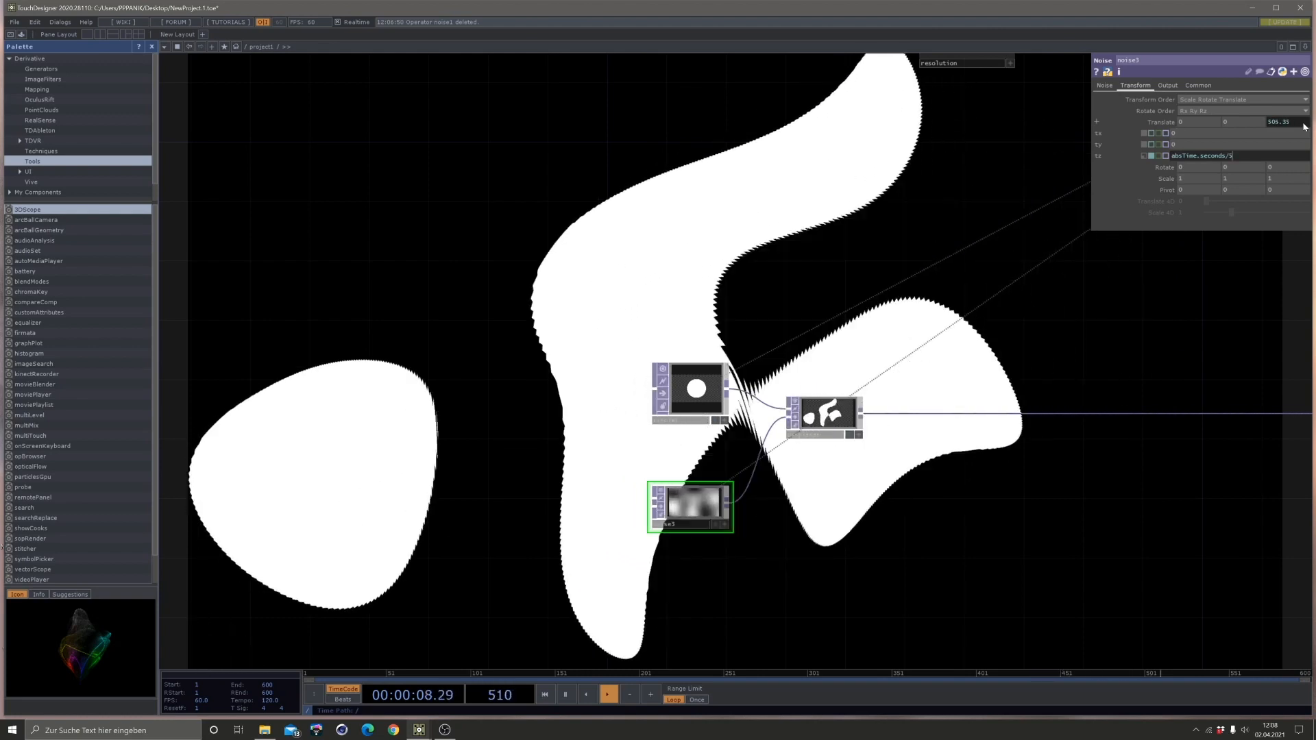
pyautogui.press('Return')
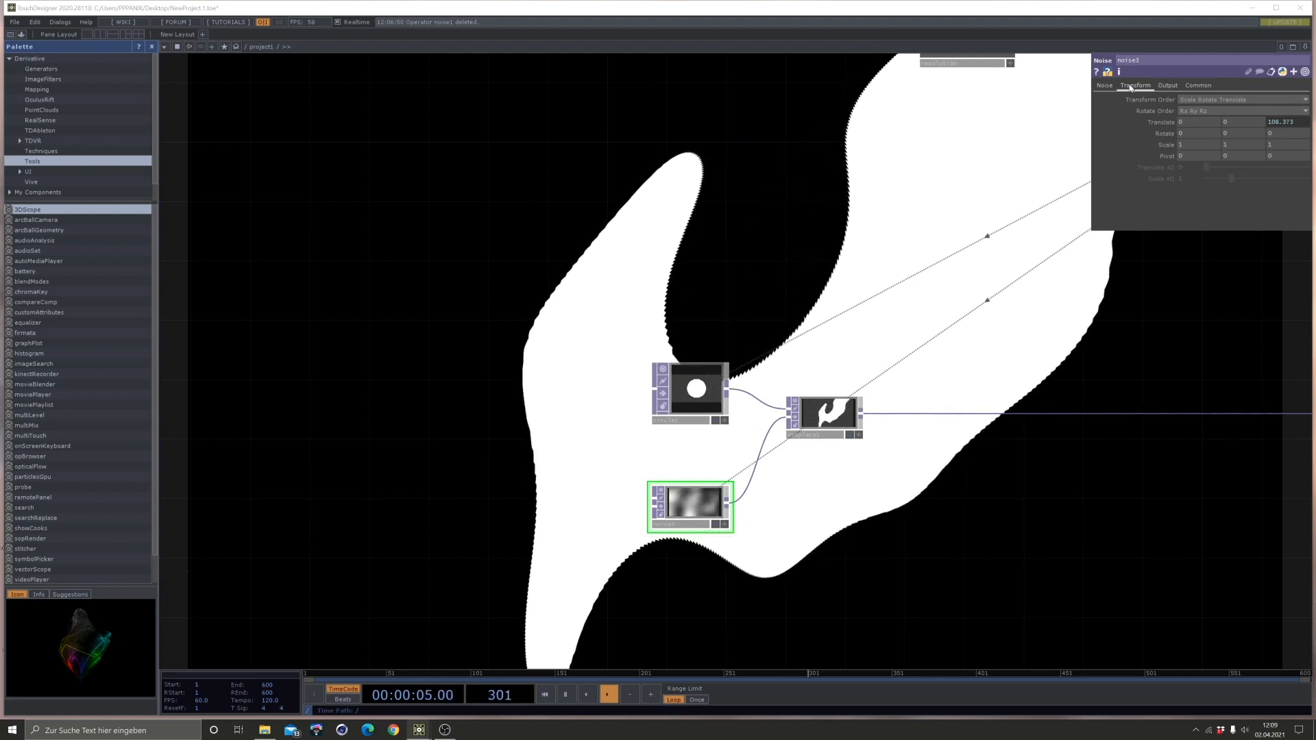
# Set the pixel format of the noise feeding the displace to 32-bit float (RGBA).
pyautogui.click(1198, 86)
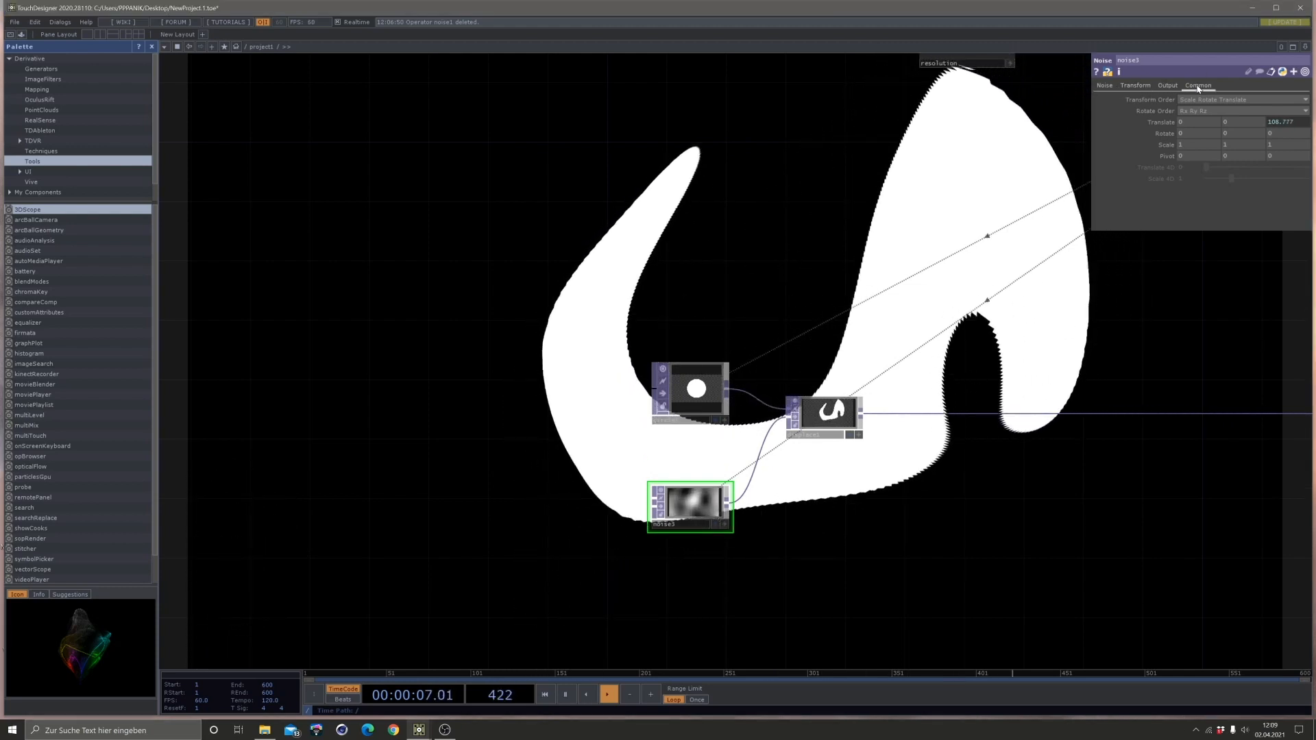
pyautogui.click(1204, 180)
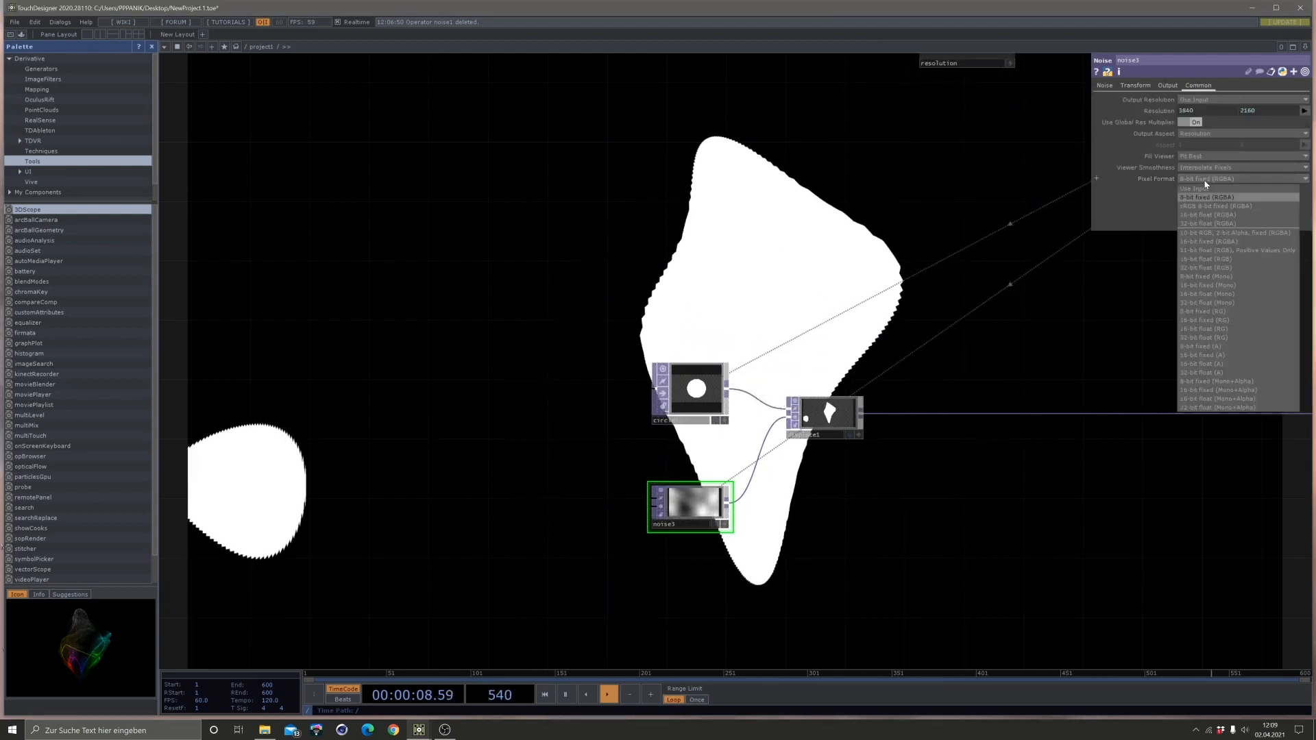
pyautogui.click(1201, 225)
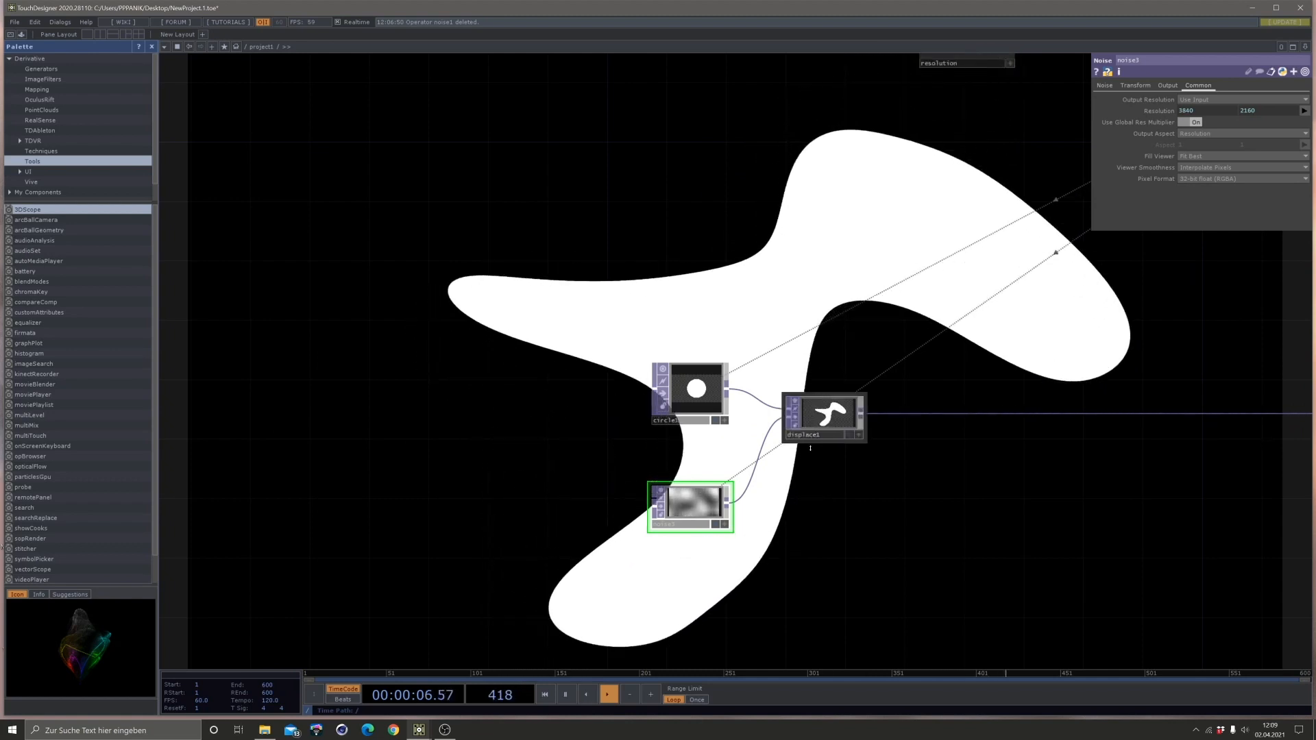
# Show the parameters of the constant CHOP that feeds the resolution component.
pyautogui.moveTo(894, 260); pyautogui.dragTo(744, 266)
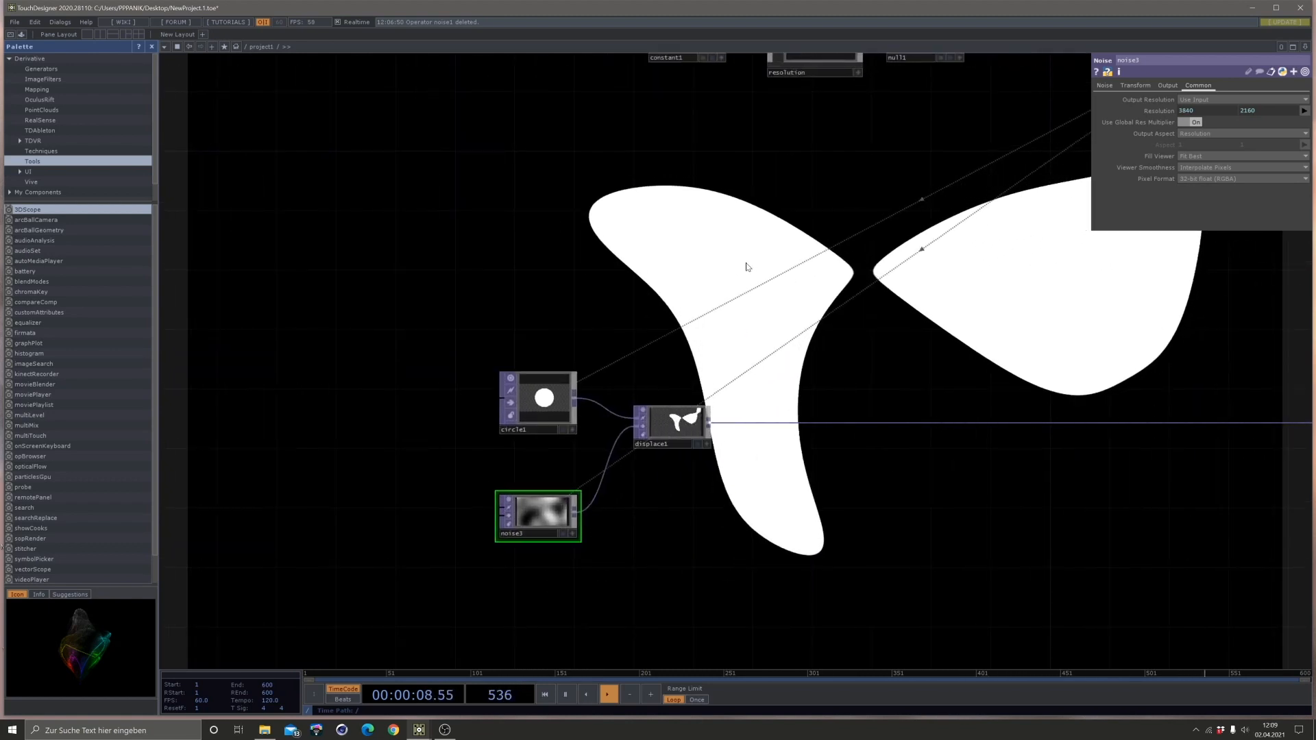
pyautogui.scroll(-4, 747, 267)
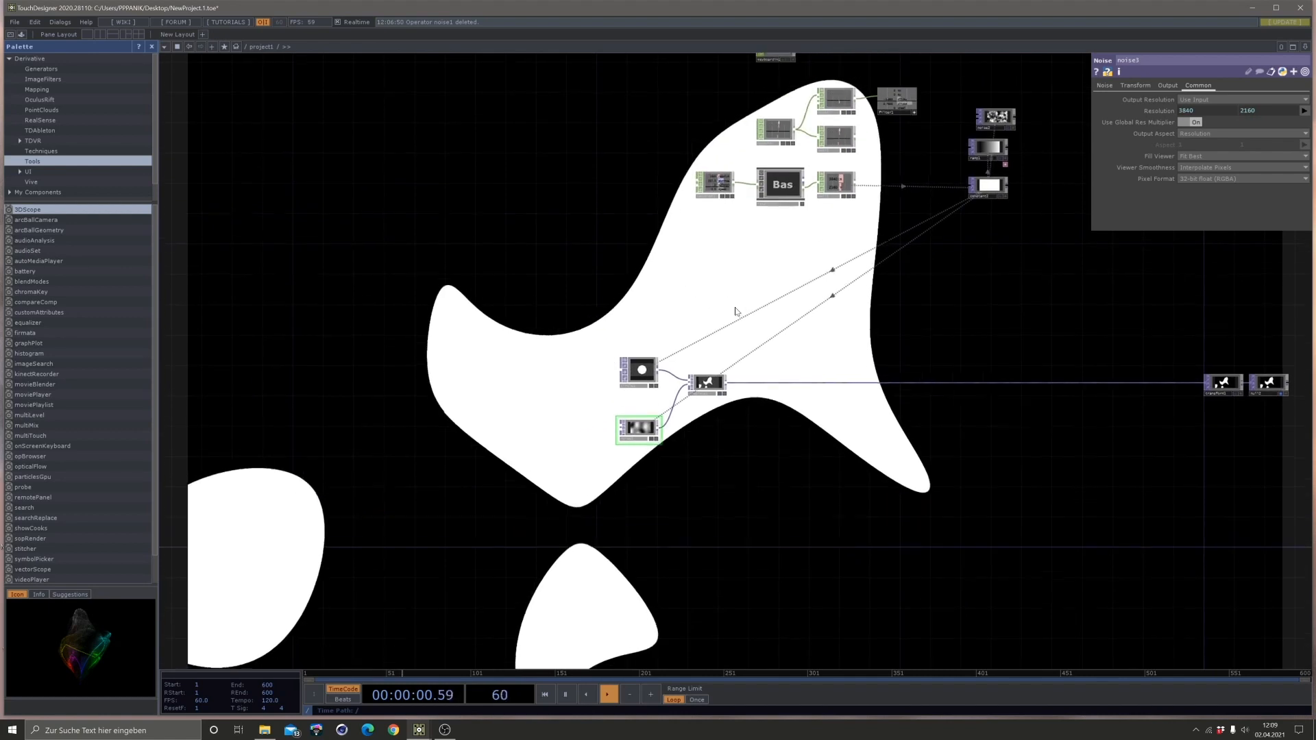
pyautogui.click(711, 187)
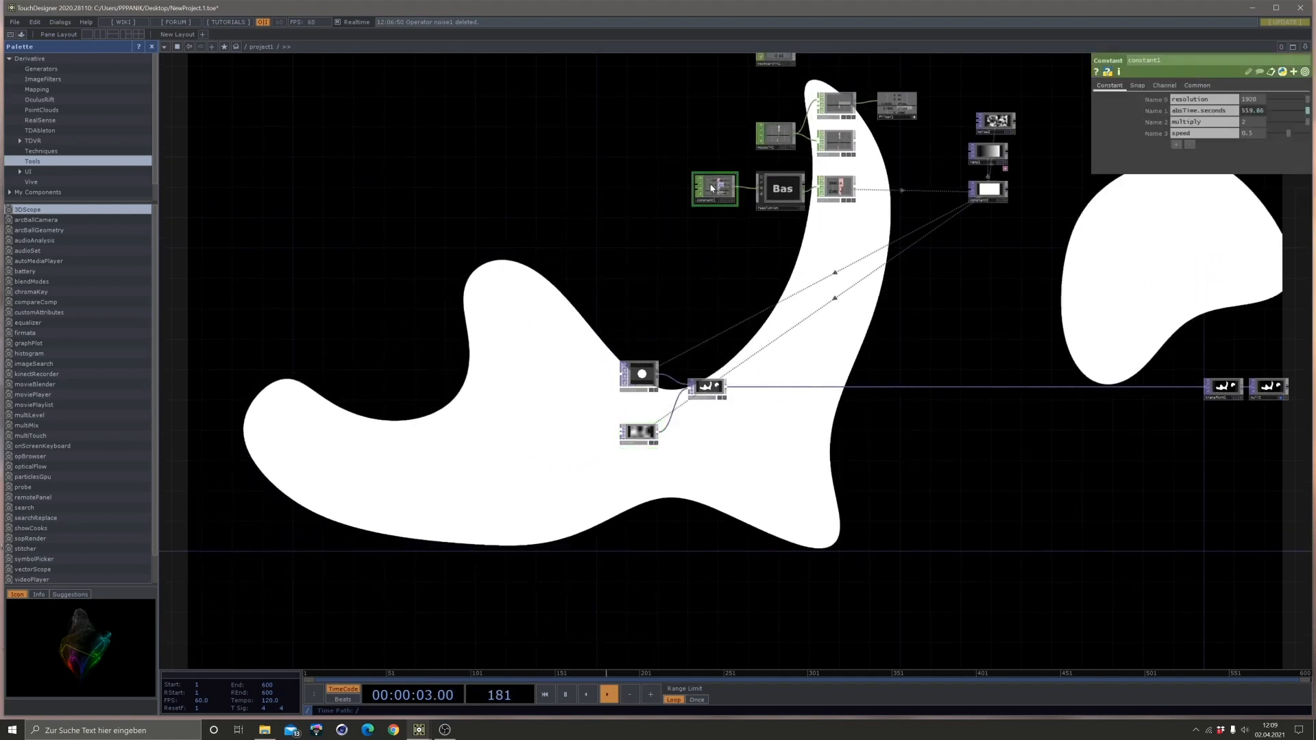
pyautogui.moveTo(693, 258); pyautogui.dragTo(658, 215)
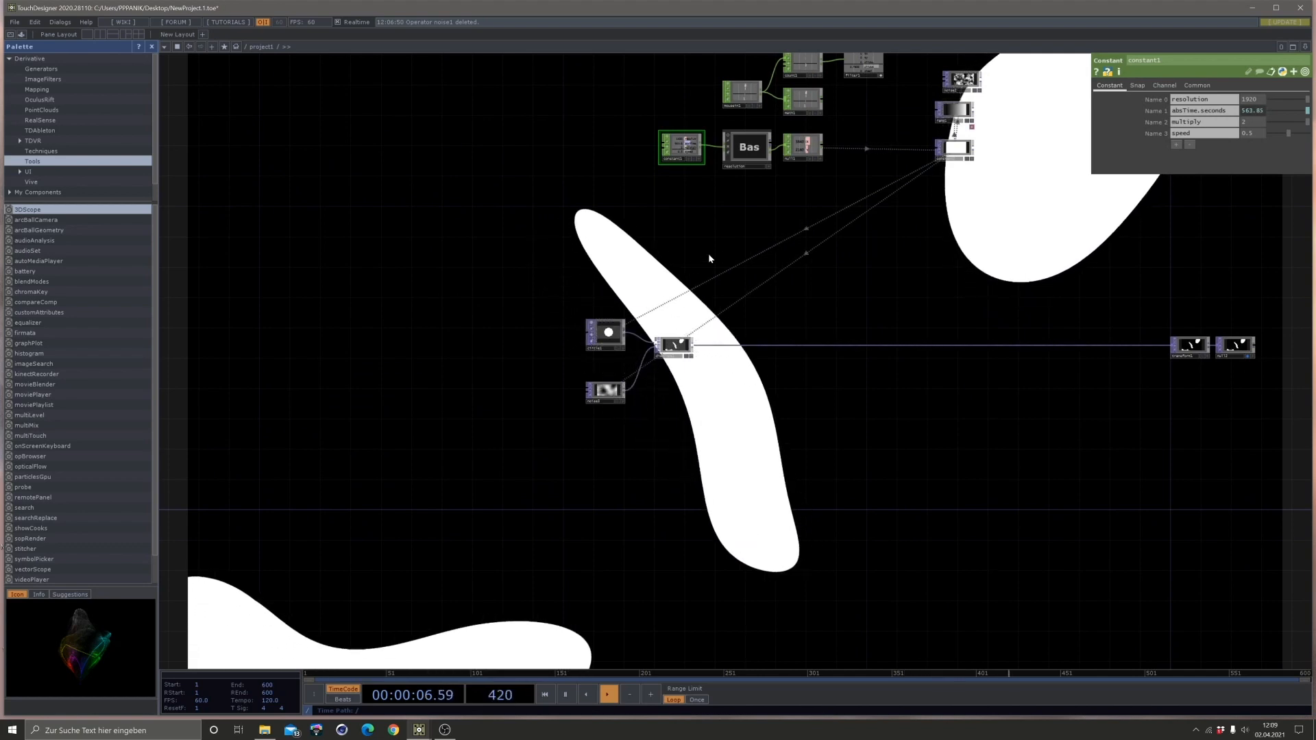
# Set the multiply value of the constant CHOP feeding the resolution component to 1.
pyautogui.scroll(1, 709, 258)
pyautogui.moveTo(825, 133); pyautogui.dragTo(748, 222)
pyautogui.scroll(4, 768, 197)
pyautogui.moveTo(829, 400); pyautogui.dragTo(1288, 440)
pyautogui.scroll(-4, 866, 326)
pyautogui.moveTo(740, 421); pyautogui.dragTo(670, 284)
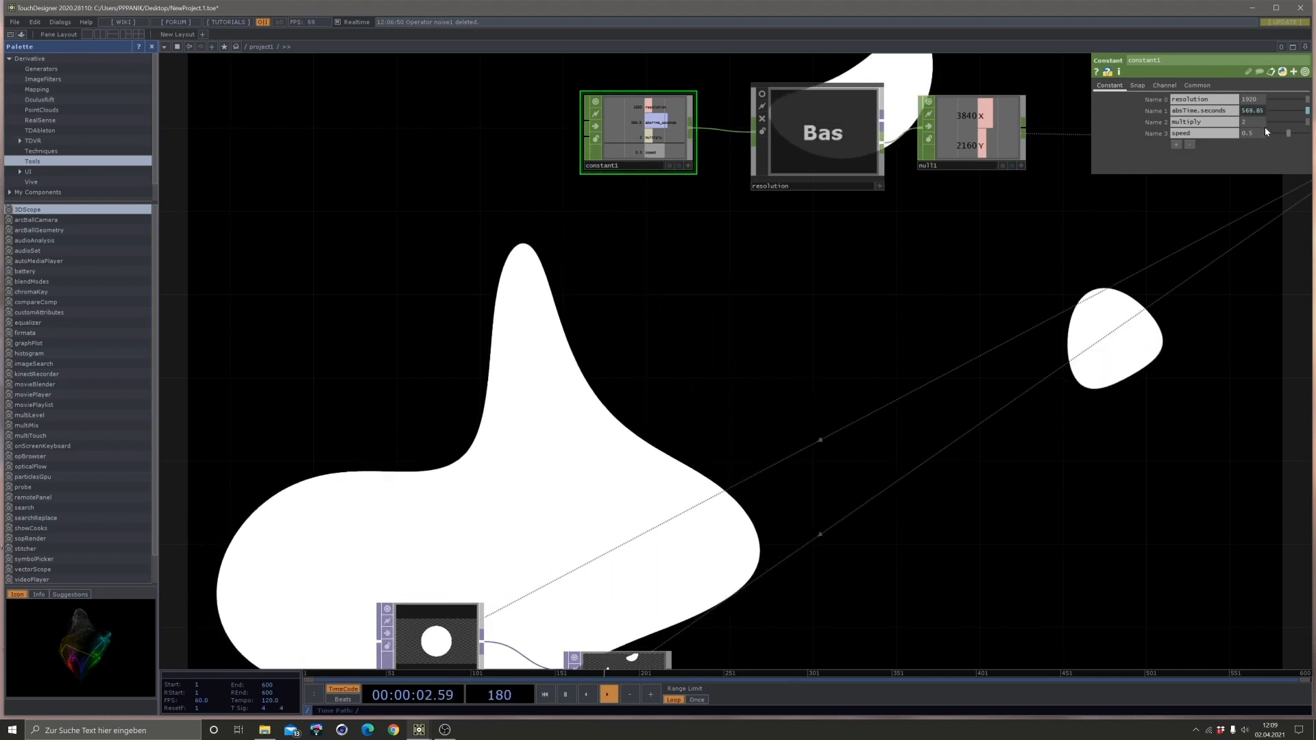
pyautogui.moveTo(1264, 126); pyautogui.dragTo(1256, 128)
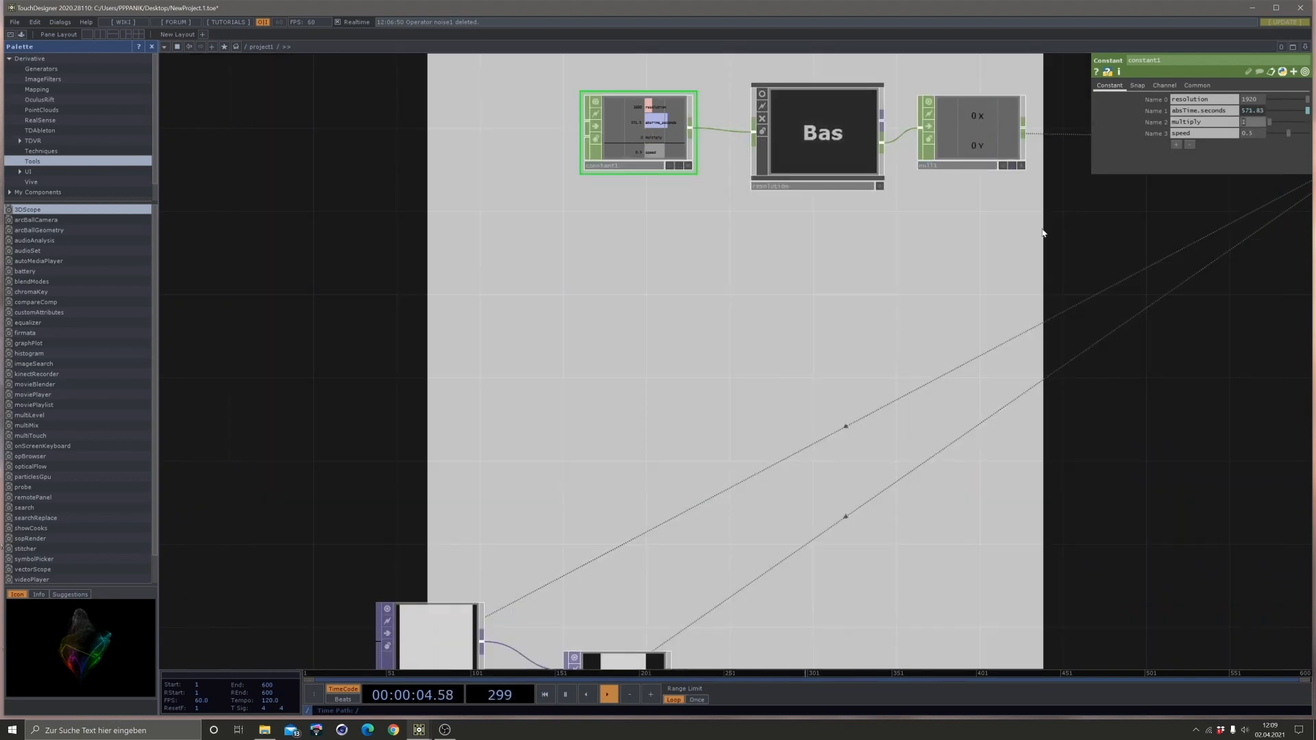
pyautogui.scroll(-2, 735, 338)
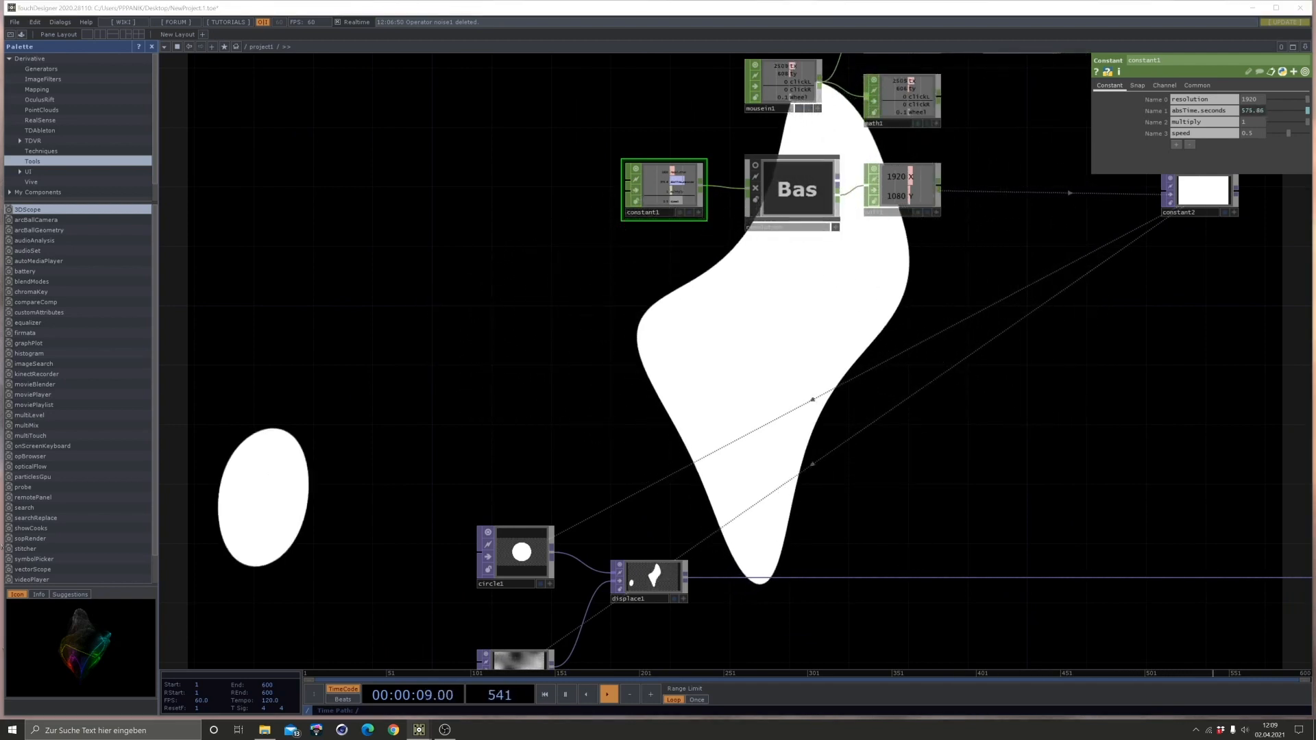
# Reduce both displace weights of the Displace TOP to 0.05.
pyautogui.moveTo(609, 356); pyautogui.dragTo(601, 164)
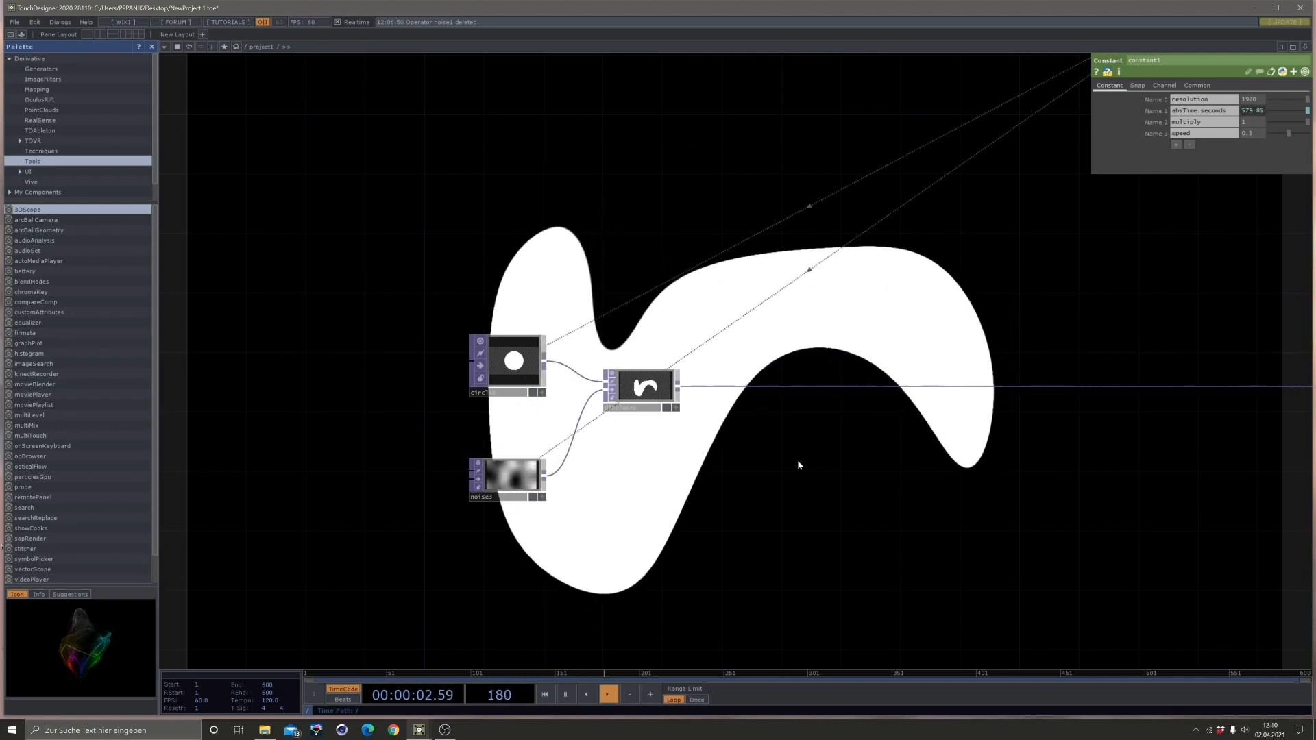
pyautogui.click(648, 375)
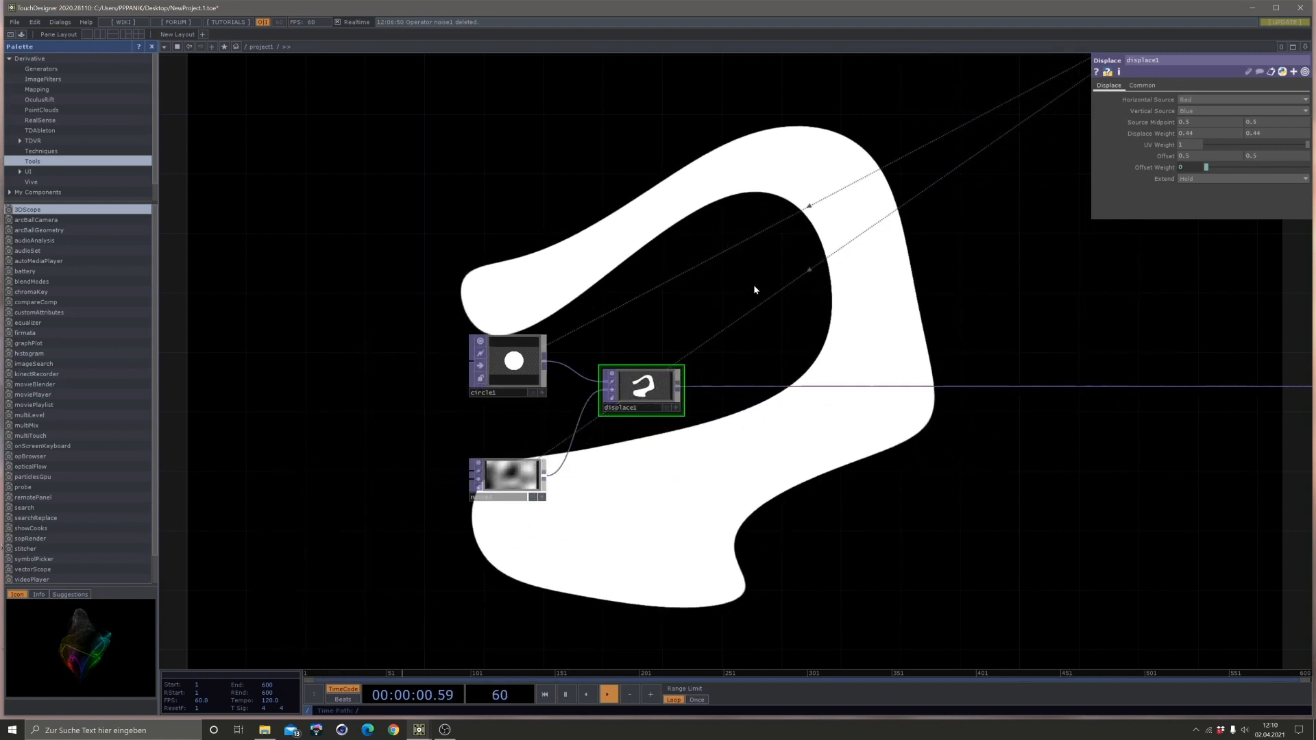
pyautogui.moveTo(1140, 134)
pyautogui.mouseDown()
pyautogui.moveTo(1143, 152)
pyautogui.moveTo(1161, 118)
pyautogui.mouseUp()
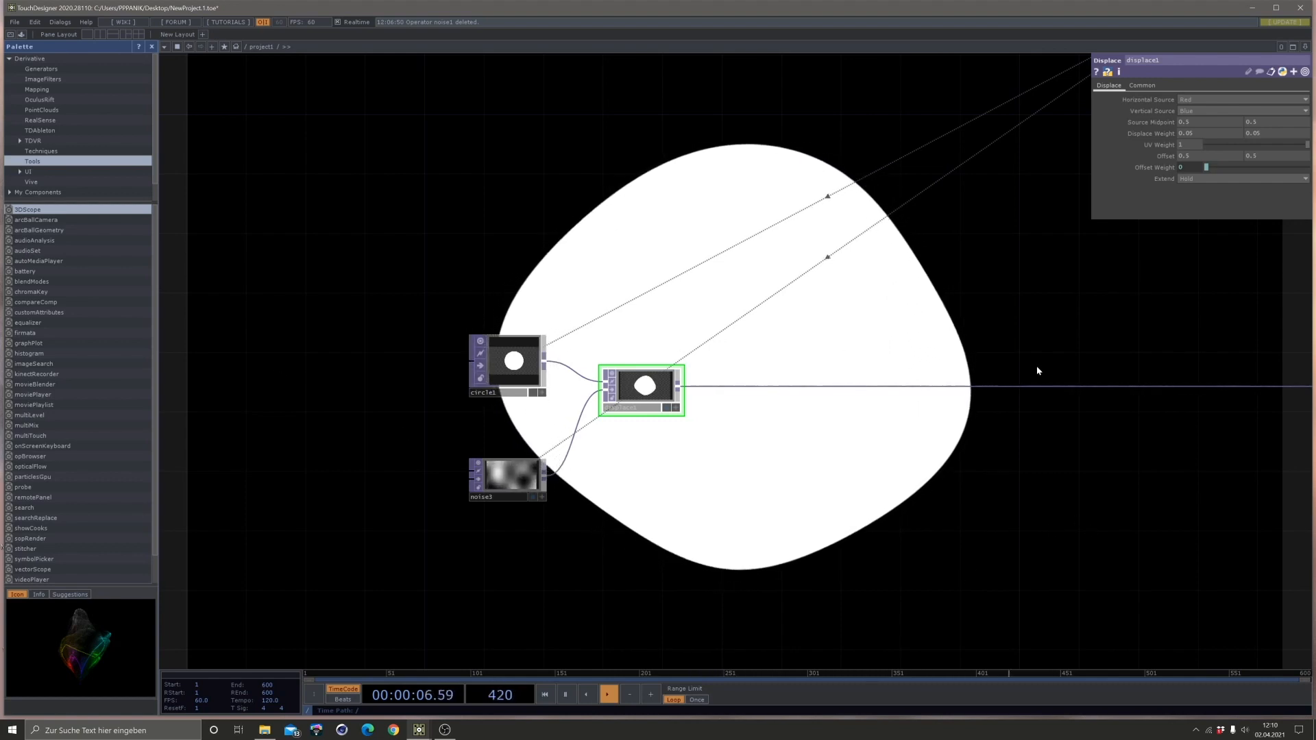
# Insert an Edge TOP into the connection between the displace and the transform.
pyautogui.moveTo(1054, 458); pyautogui.dragTo(757, 405)
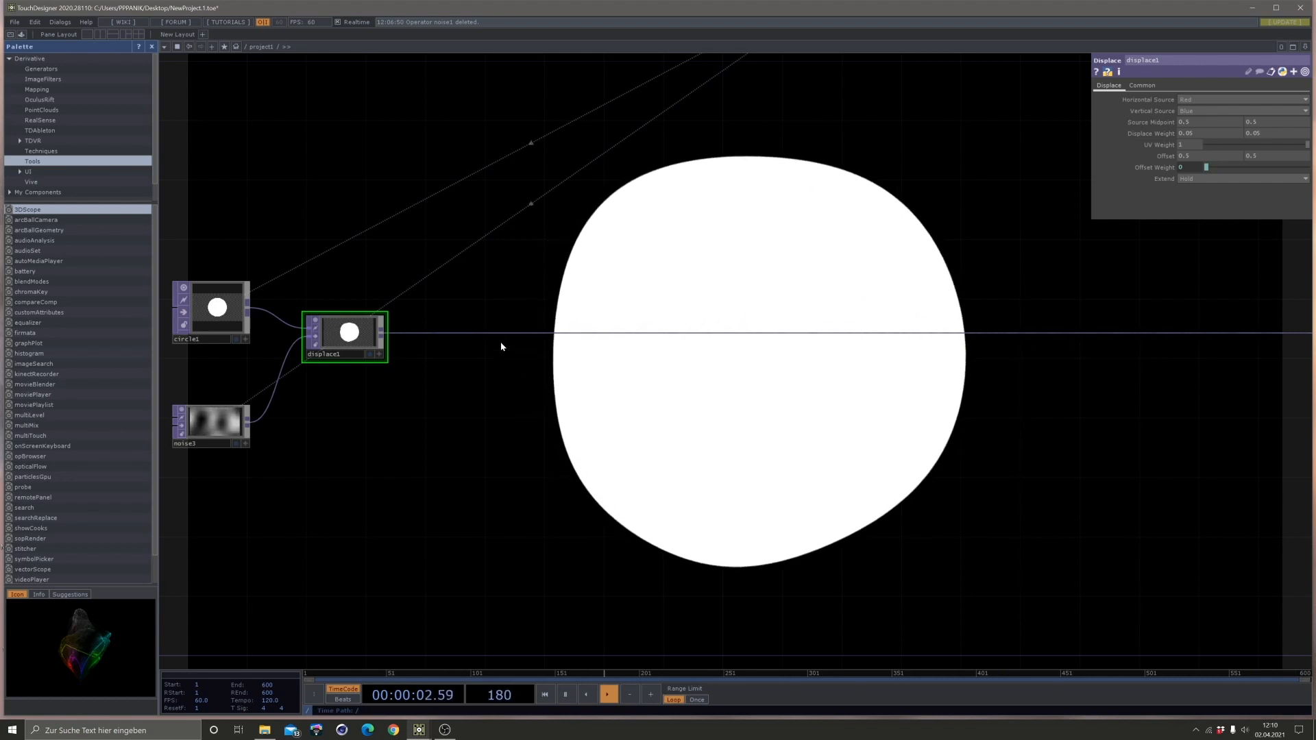
pyautogui.click(521, 325)
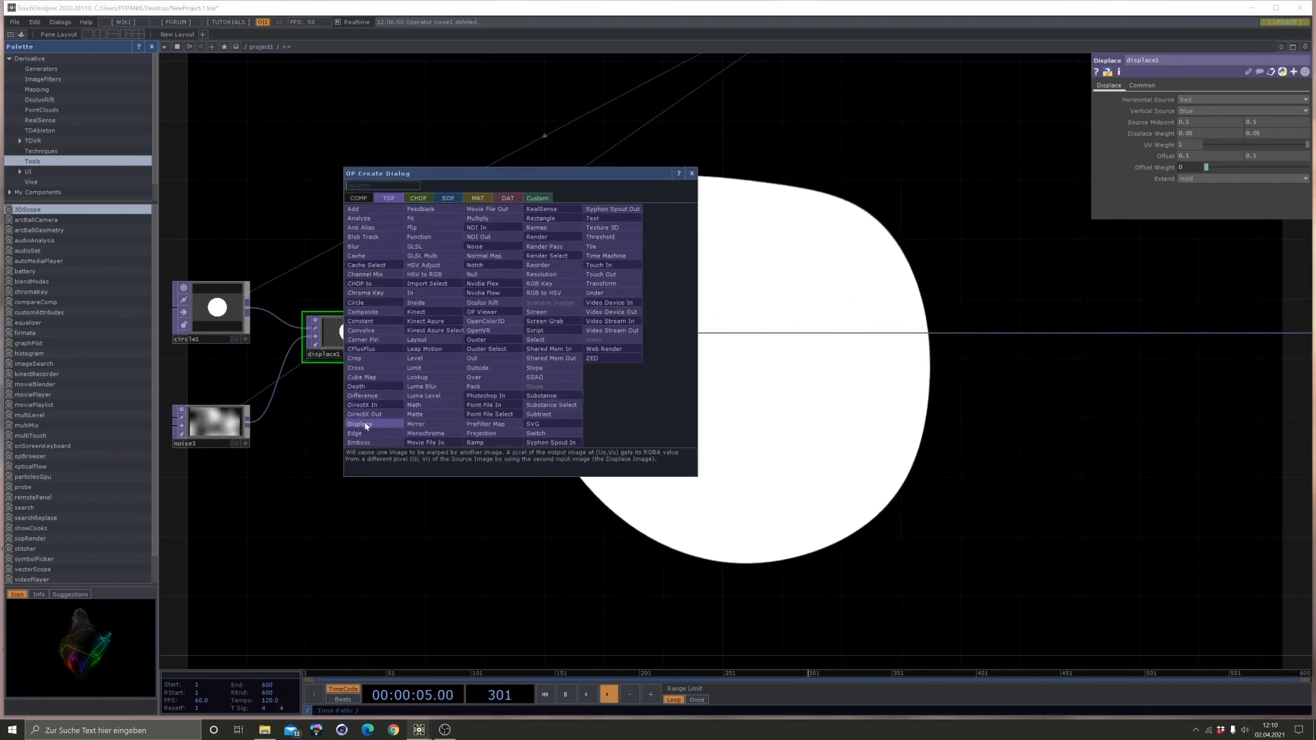
pyautogui.click(366, 434)
pyautogui.click(498, 338)
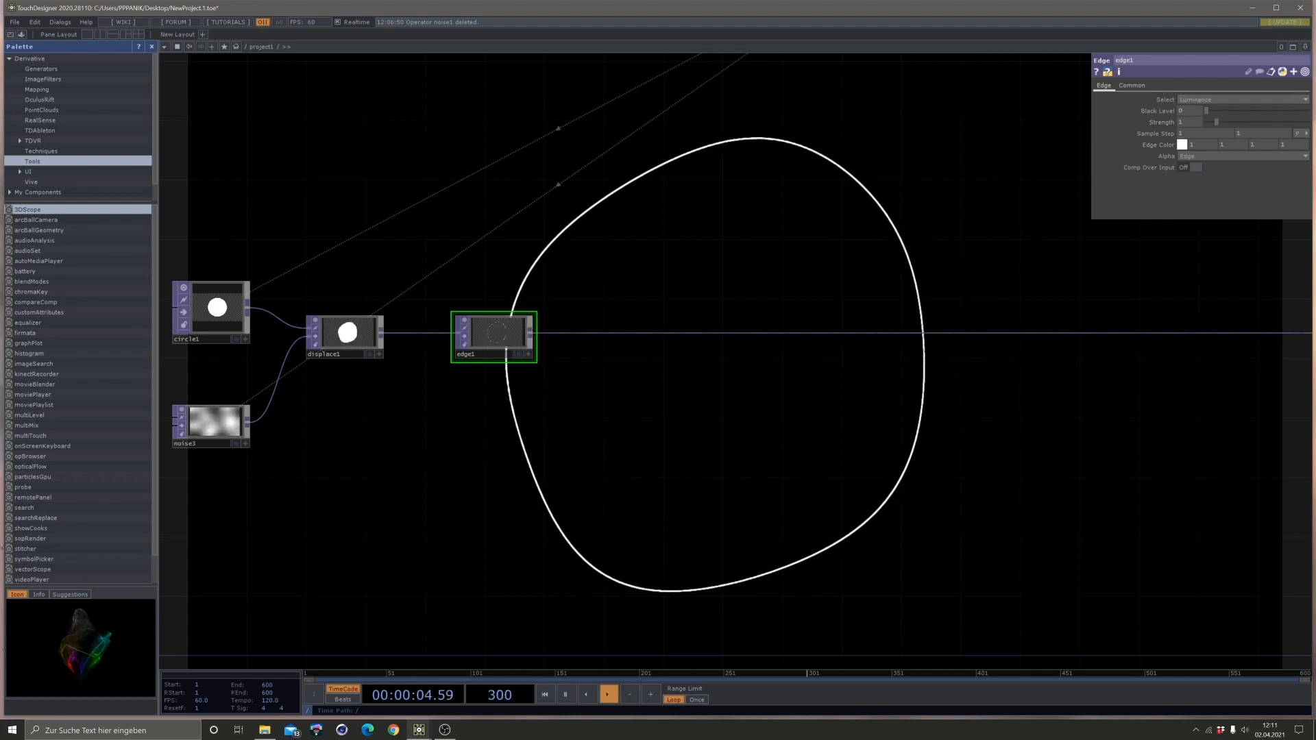
# Set the Edge TOP's strength to 0.1 and both of its sample steps to 0.1.
pyautogui.click(1209, 122)
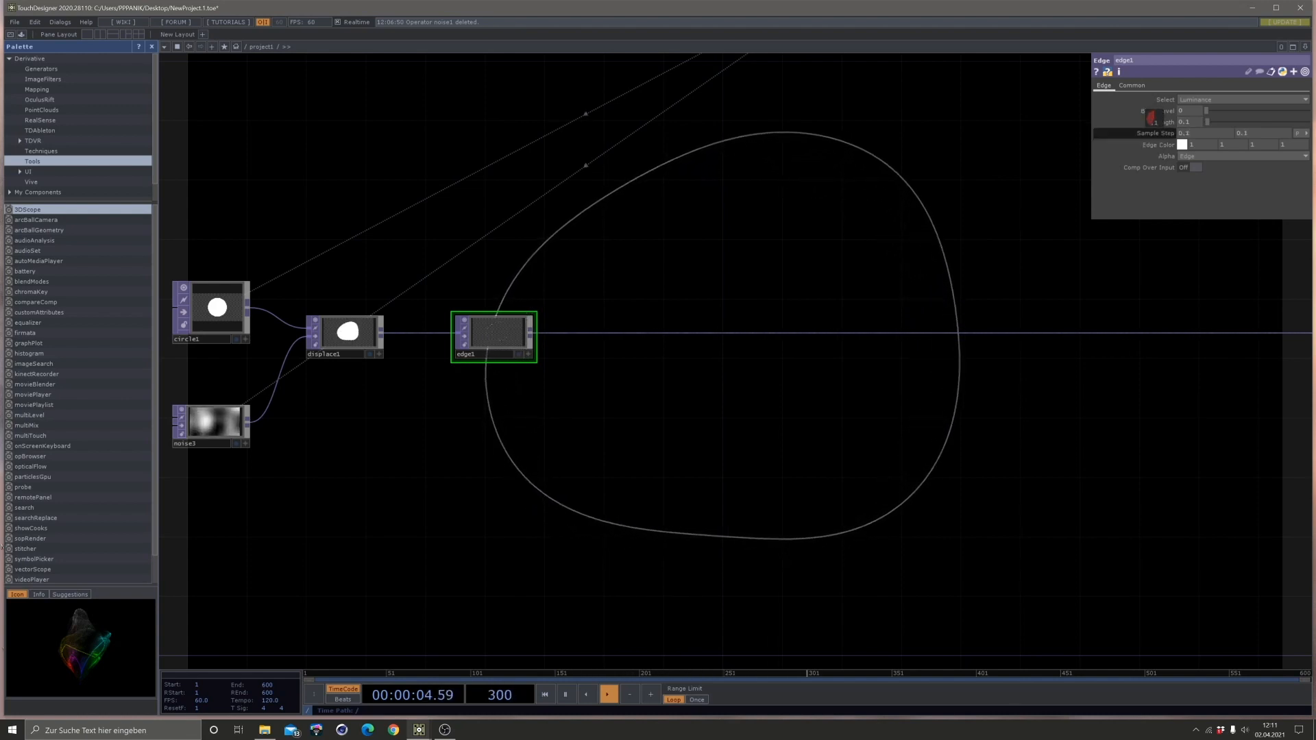
pyautogui.scroll(5, 599, 176)
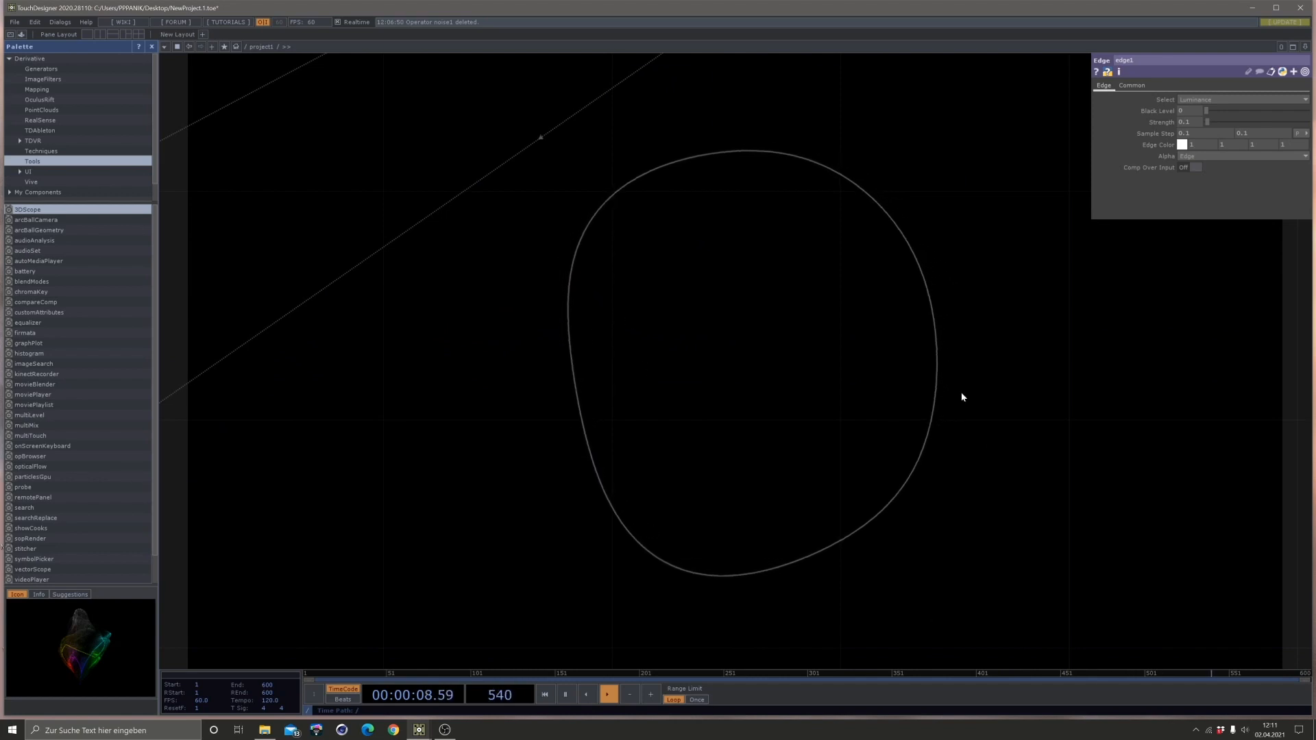
pyautogui.scroll(-5, 919, 332)
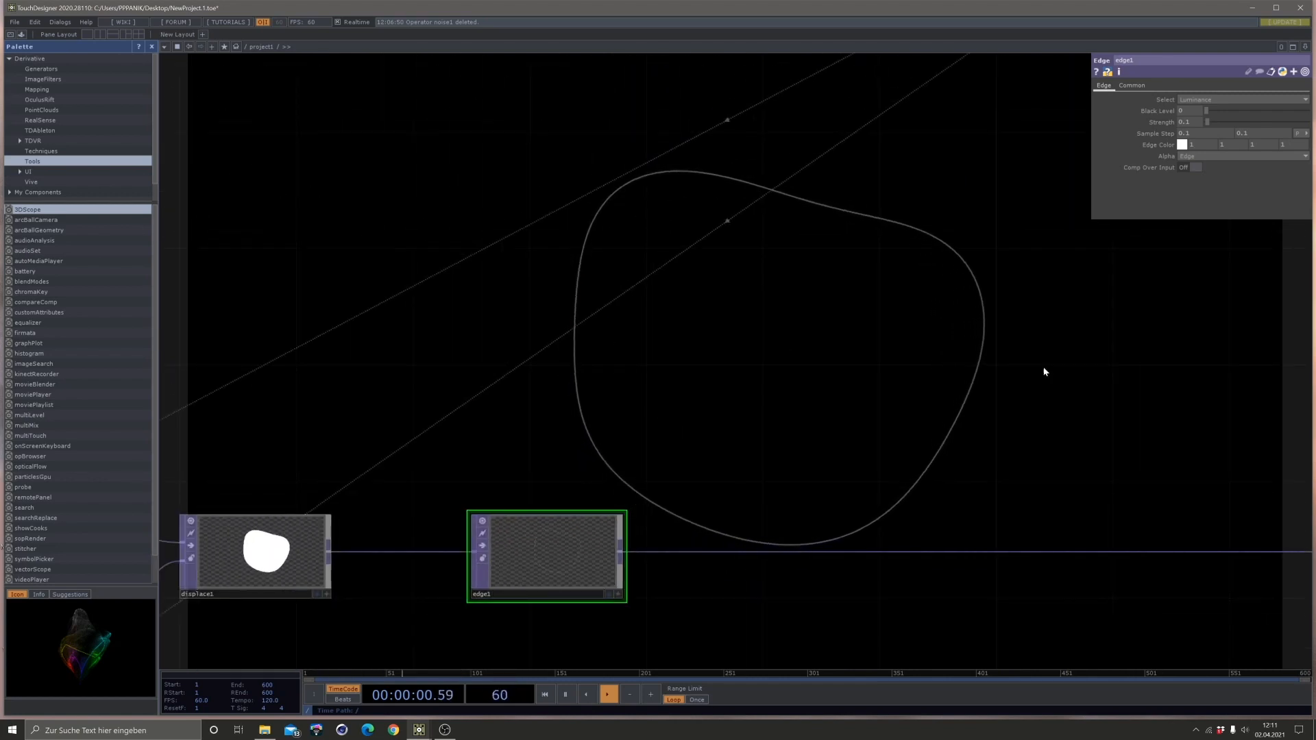
pyautogui.scroll(-3, 792, 367)
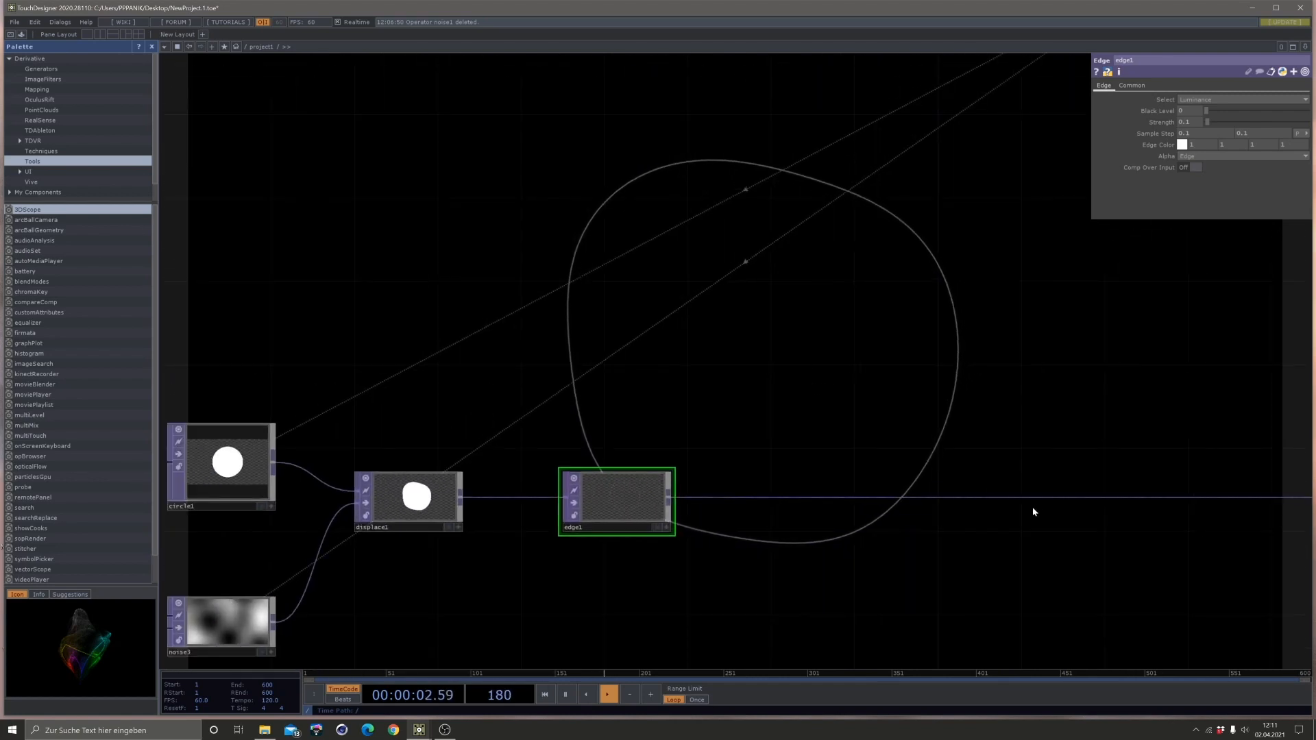
# Insert a Blur TOP between the edge and the transform, in line with the chain.
pyautogui.moveTo(988, 377); pyautogui.dragTo(870, 215)
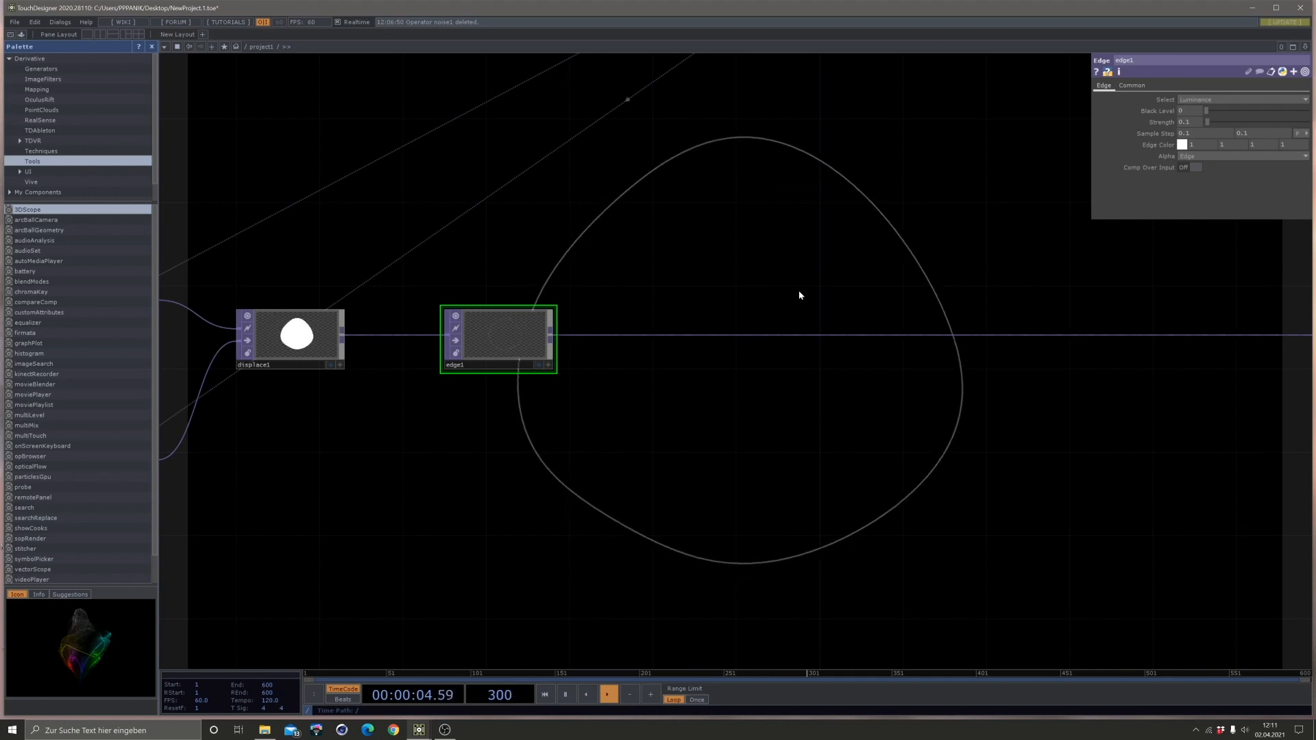
pyautogui.rightClick(652, 336)
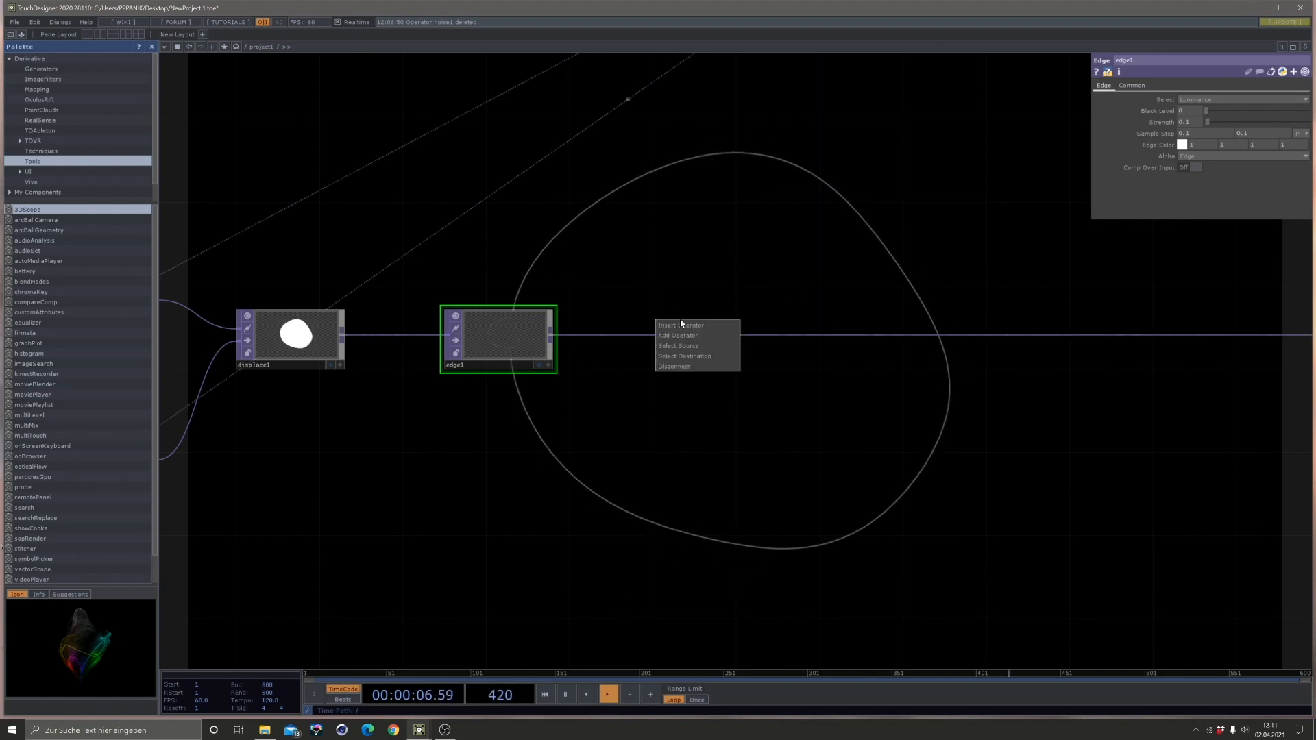
pyautogui.click(680, 319)
pyautogui.click(516, 249)
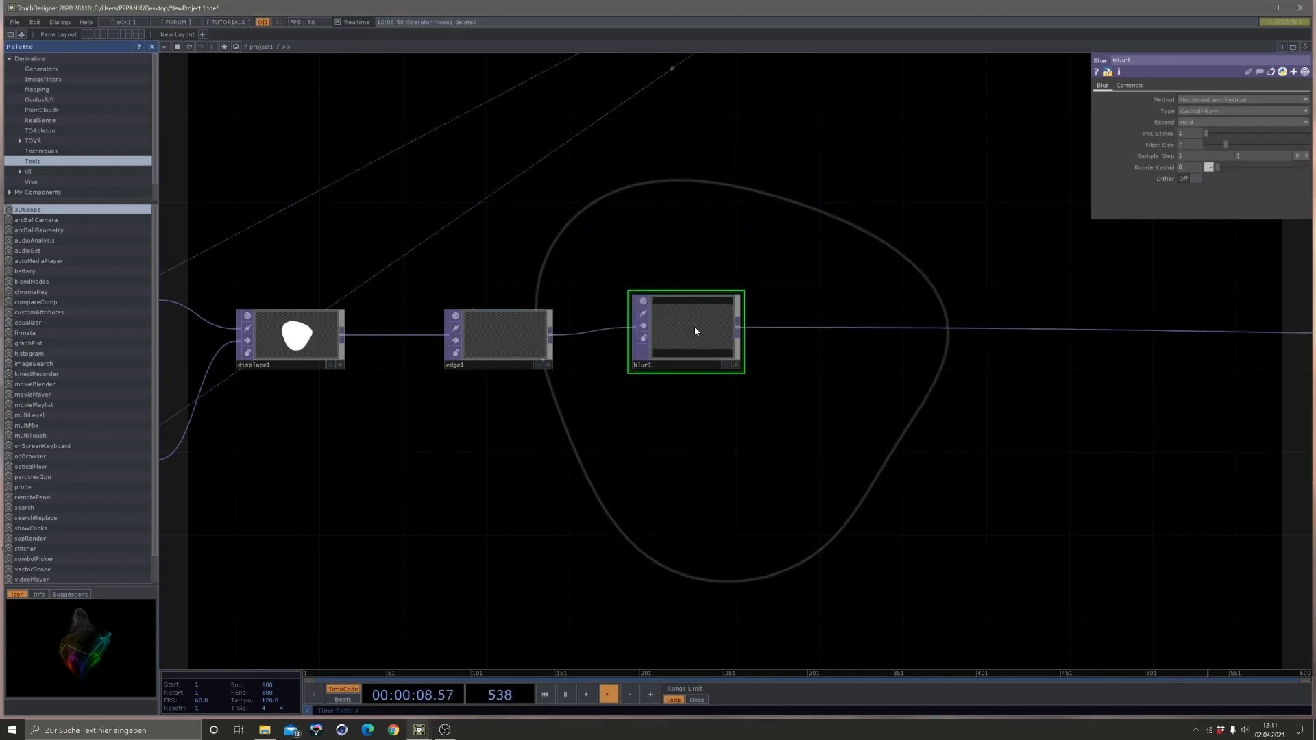
pyautogui.click(694, 326)
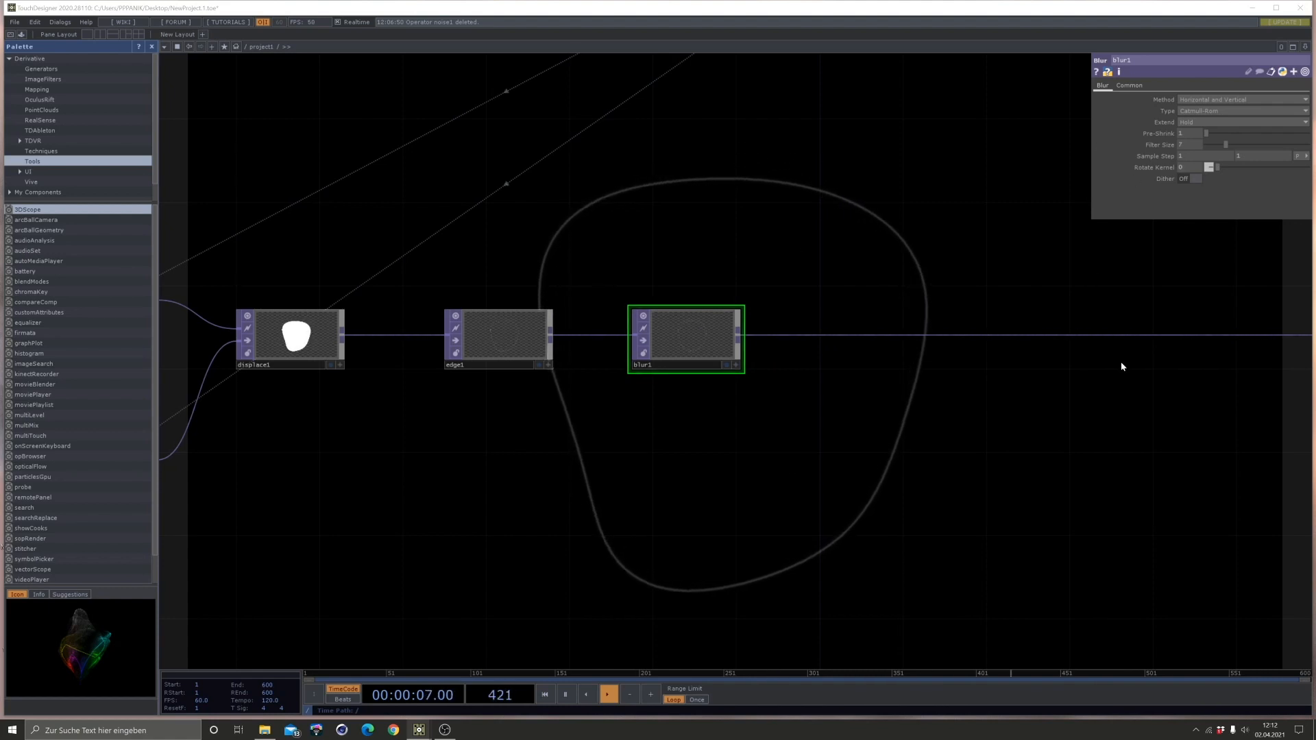
# Insert a Null TOP between the blur and the transform.
pyautogui.scroll(-4, 1060, 459)
pyautogui.moveTo(998, 483); pyautogui.dragTo(601, 458)
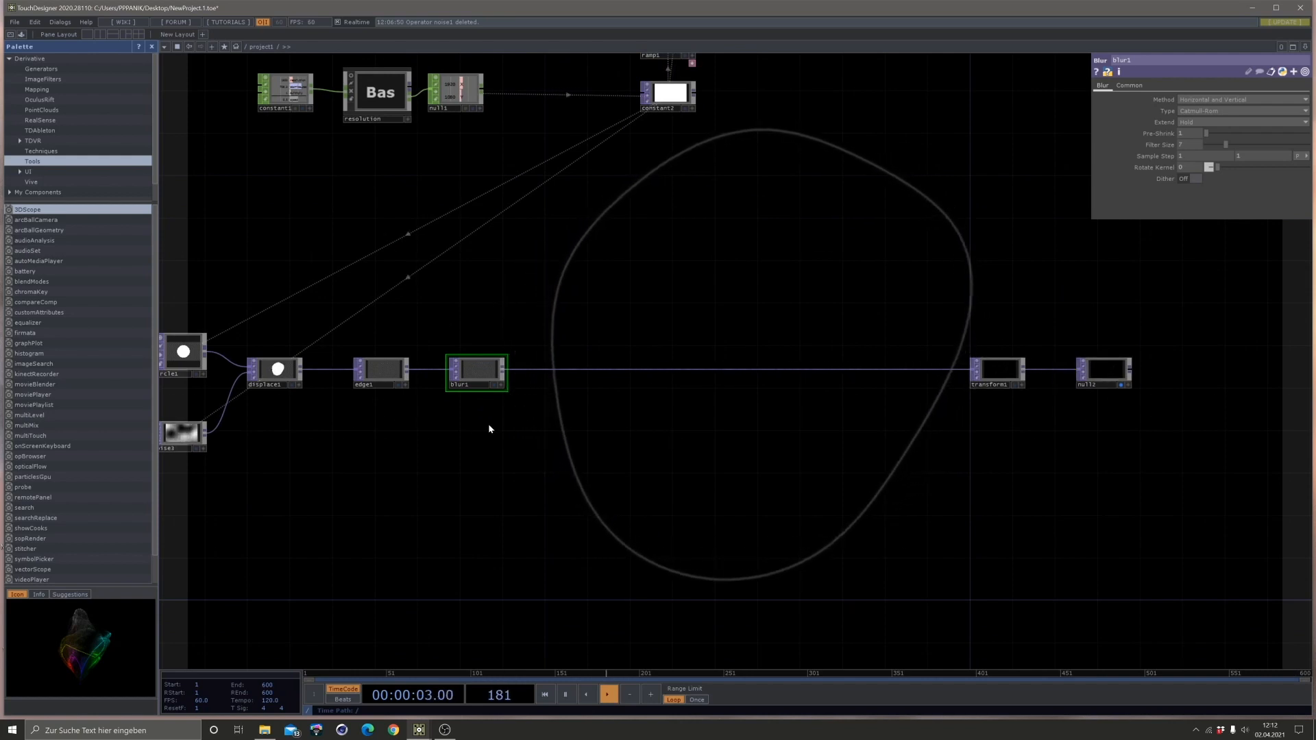
pyautogui.scroll(2, 422, 426)
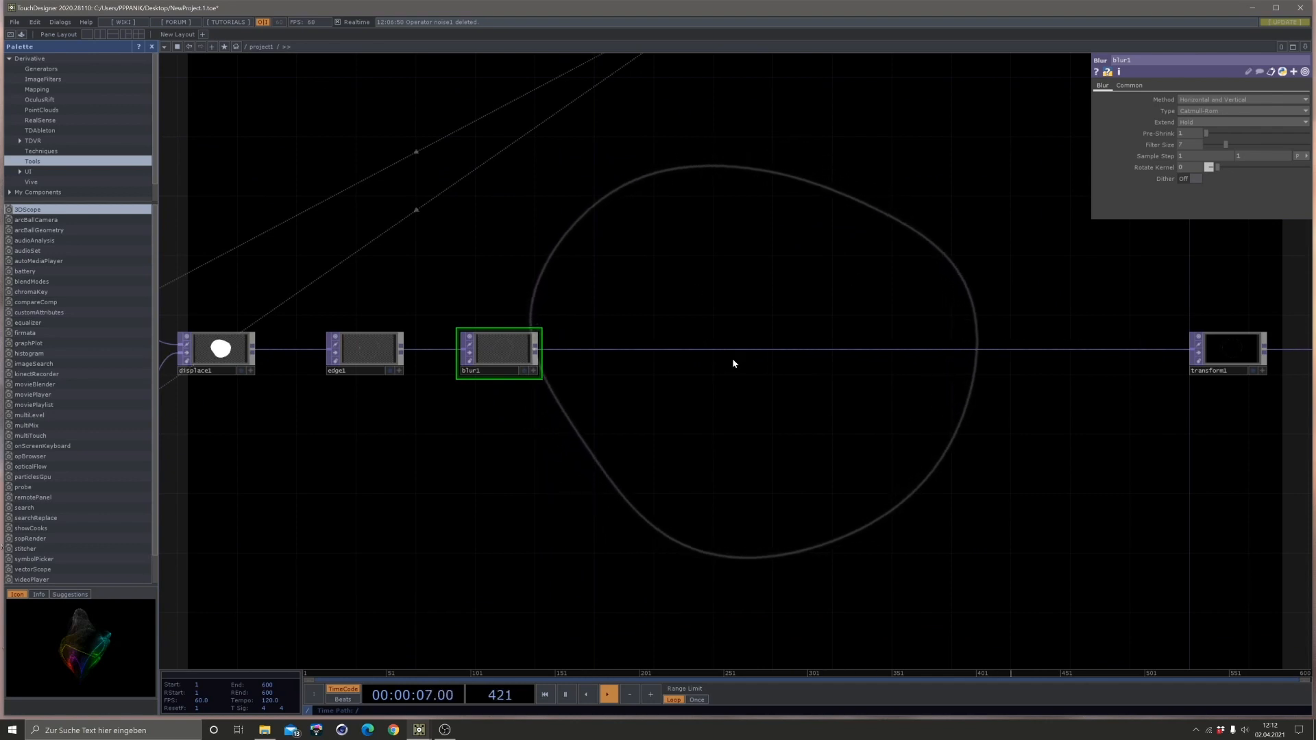
pyautogui.rightClick(682, 347)
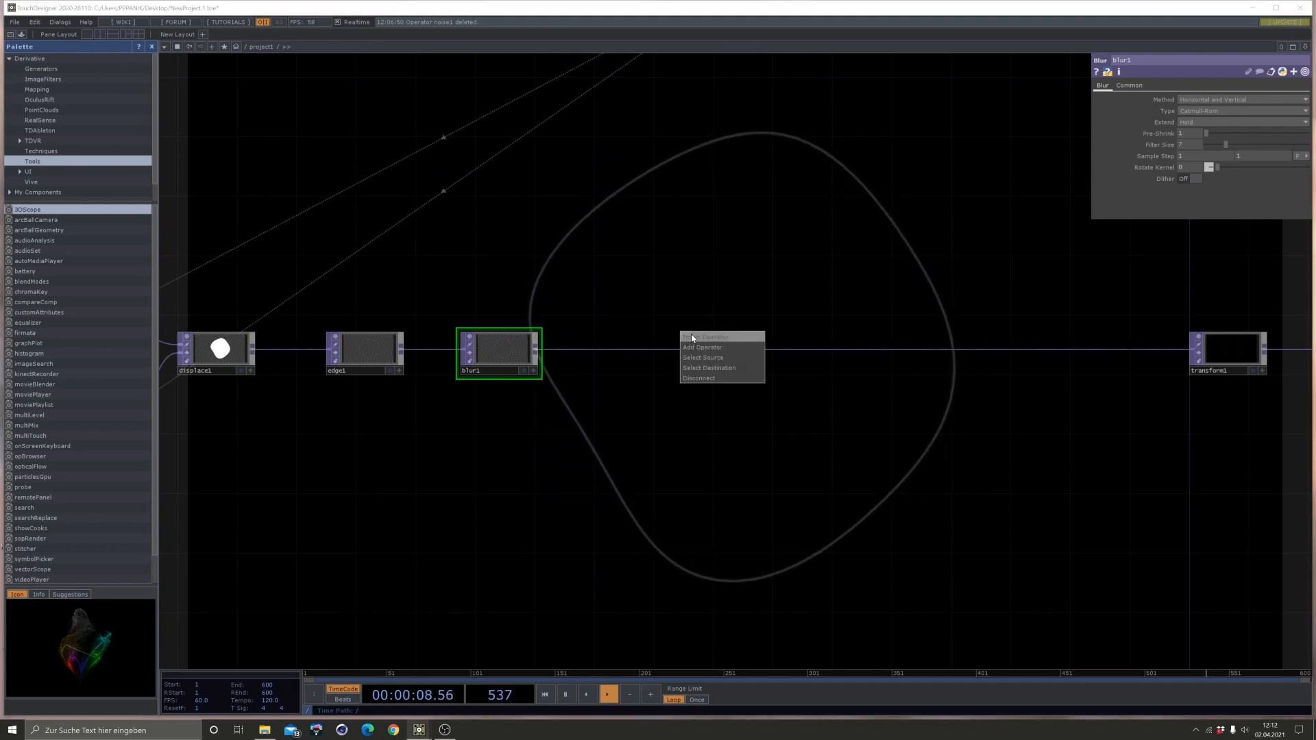
pyautogui.click(683, 347)
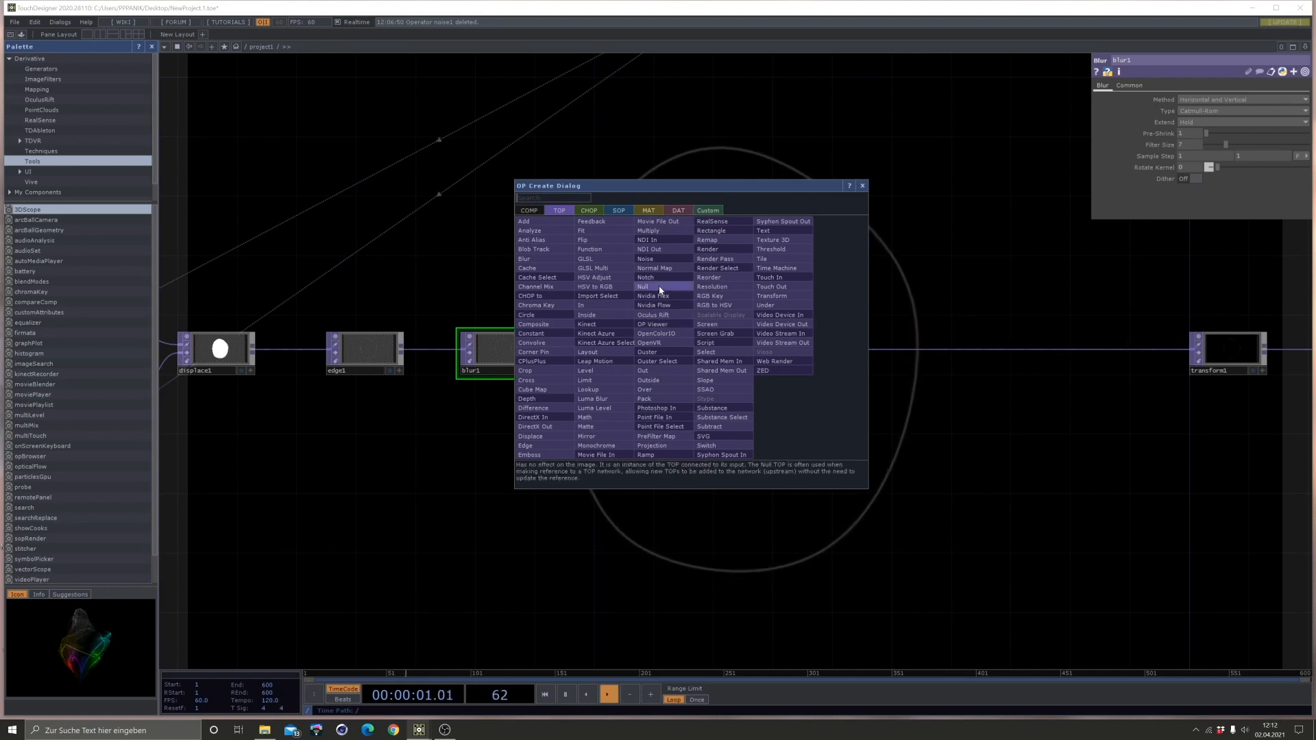
pyautogui.click(644, 286)
pyautogui.click(707, 353)
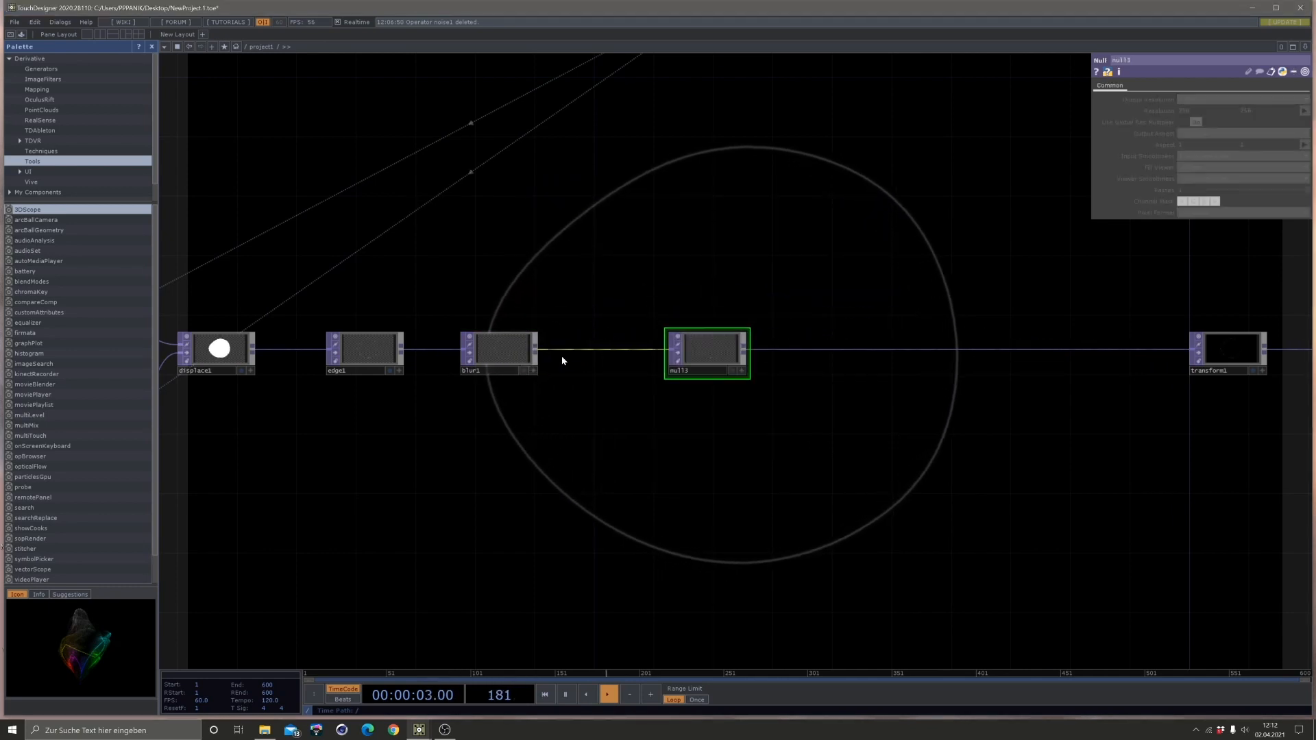
# Branch a Feedback TOP off the output of the null after the blur, placing it above the main chain.
pyautogui.moveTo(938, 473); pyautogui.dragTo(484, 416)
pyautogui.moveTo(940, 406); pyautogui.dragTo(772, 291, button='right')
pyautogui.moveTo(772, 291); pyautogui.dragTo(1100, 305)
pyautogui.moveTo(585, 390); pyautogui.dragTo(715, 391)
pyautogui.moveTo(382, 300); pyautogui.dragTo(522, 219)
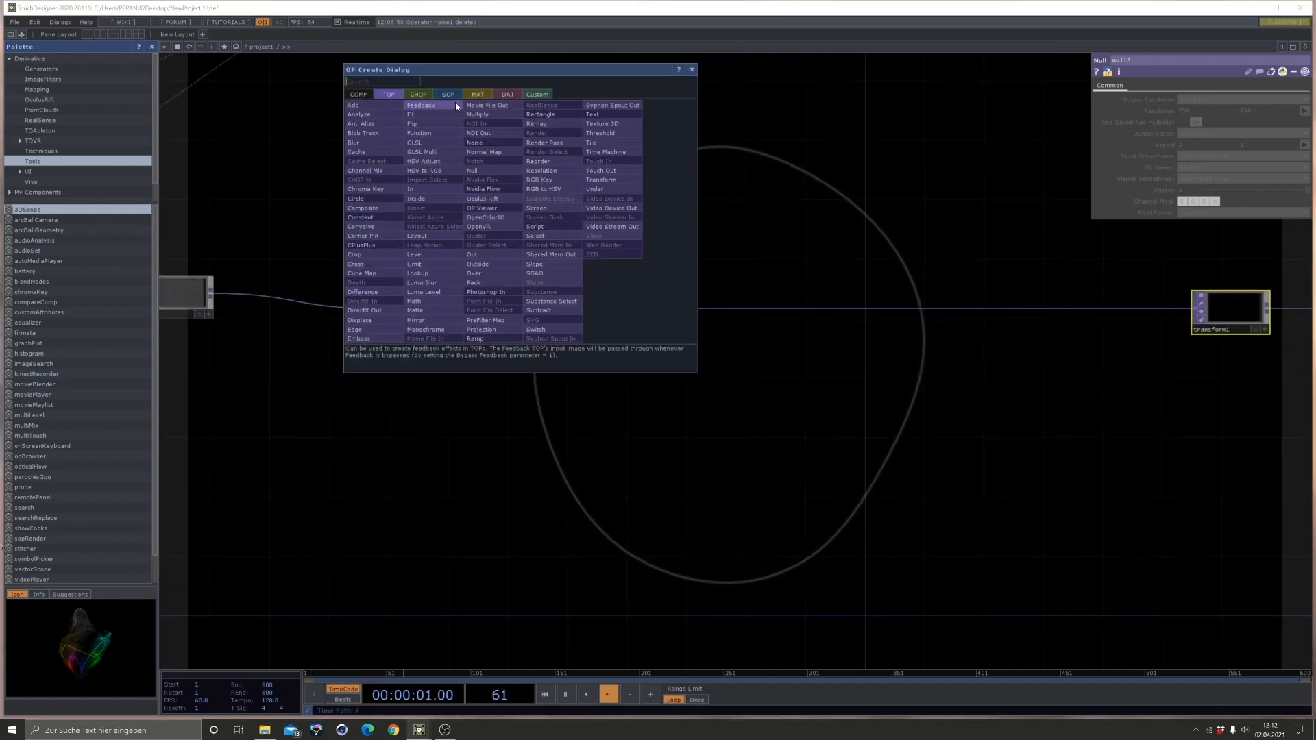
pyautogui.click(421, 105)
pyautogui.click(625, 200)
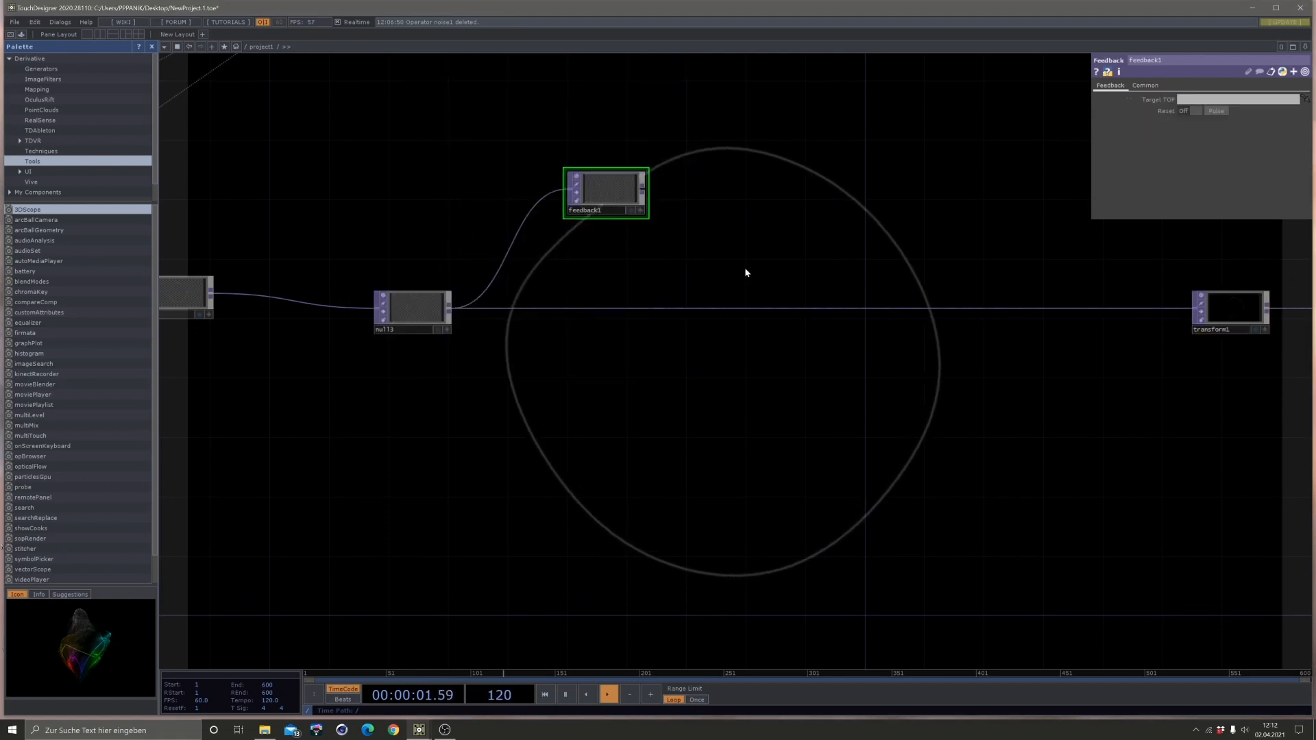
# Insert a Composite TOP set to Over between the null and the transform, and connect the feedback as its second input.
pyautogui.rightClick(762, 309)
pyautogui.click(781, 306)
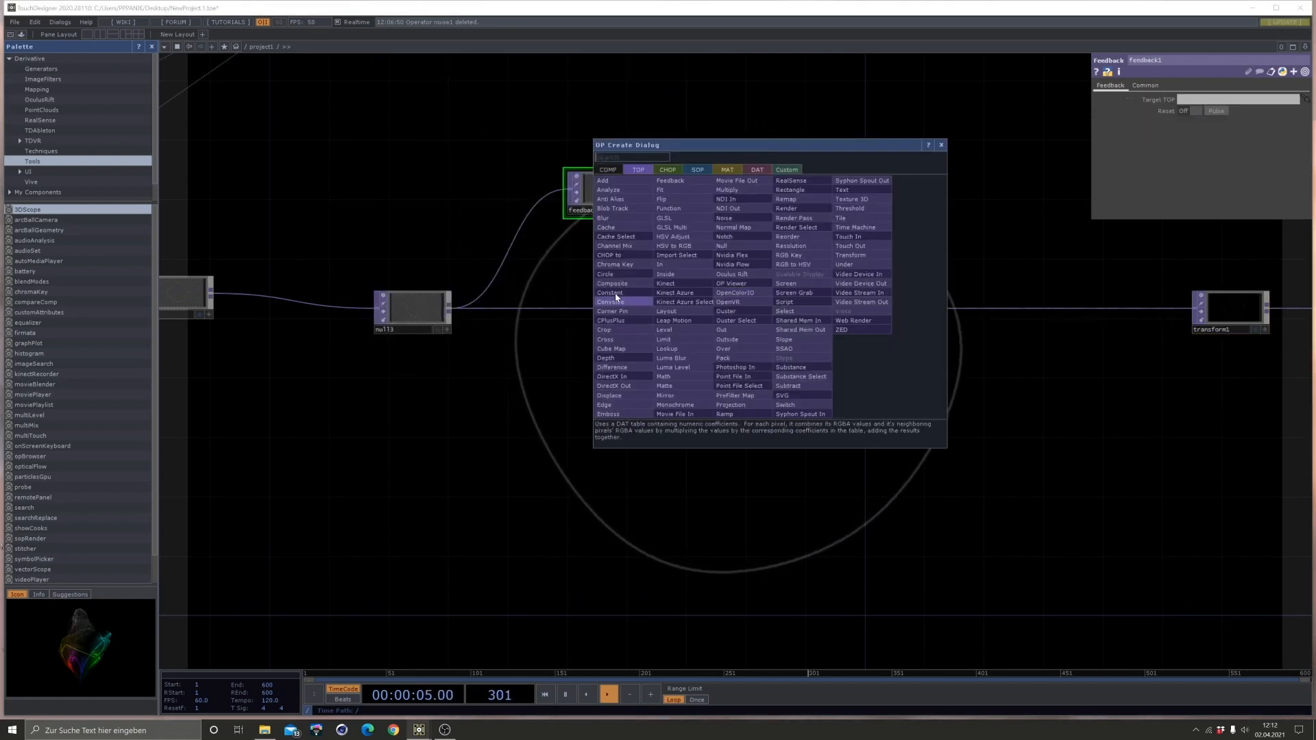
pyautogui.click(615, 293)
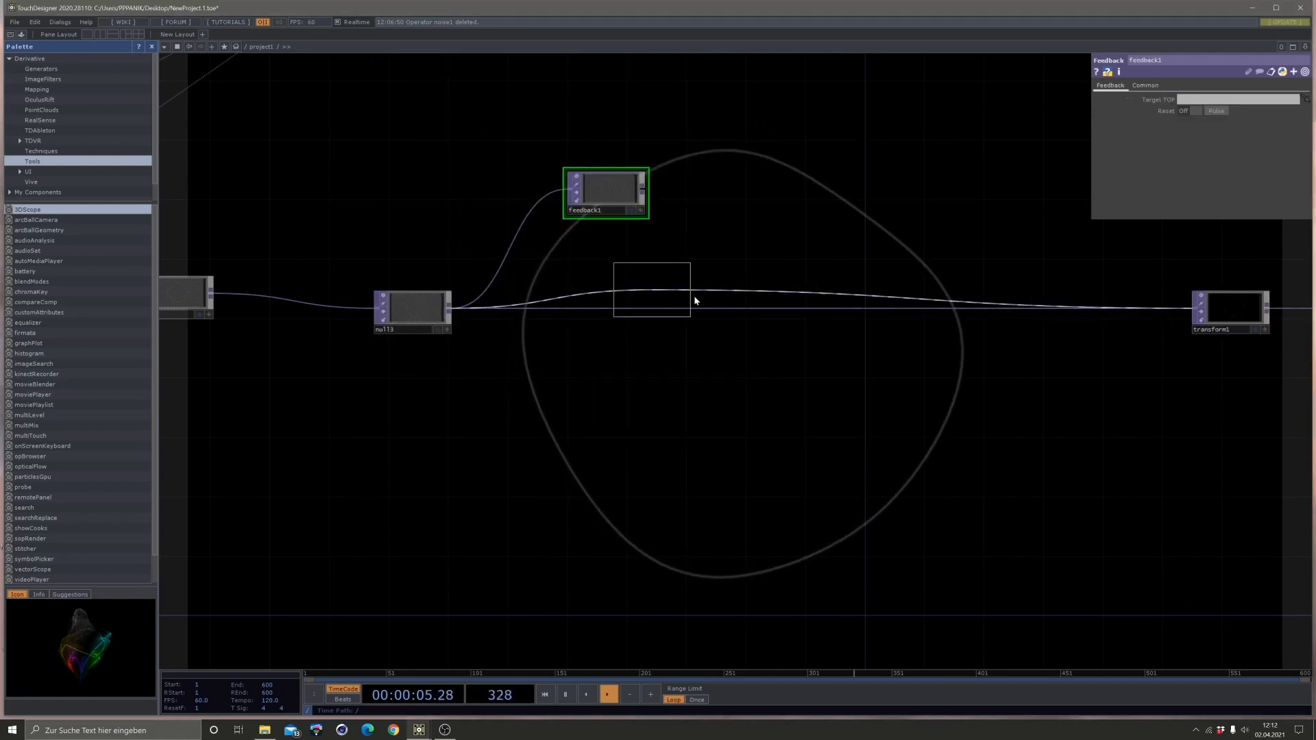
pyautogui.click(873, 307)
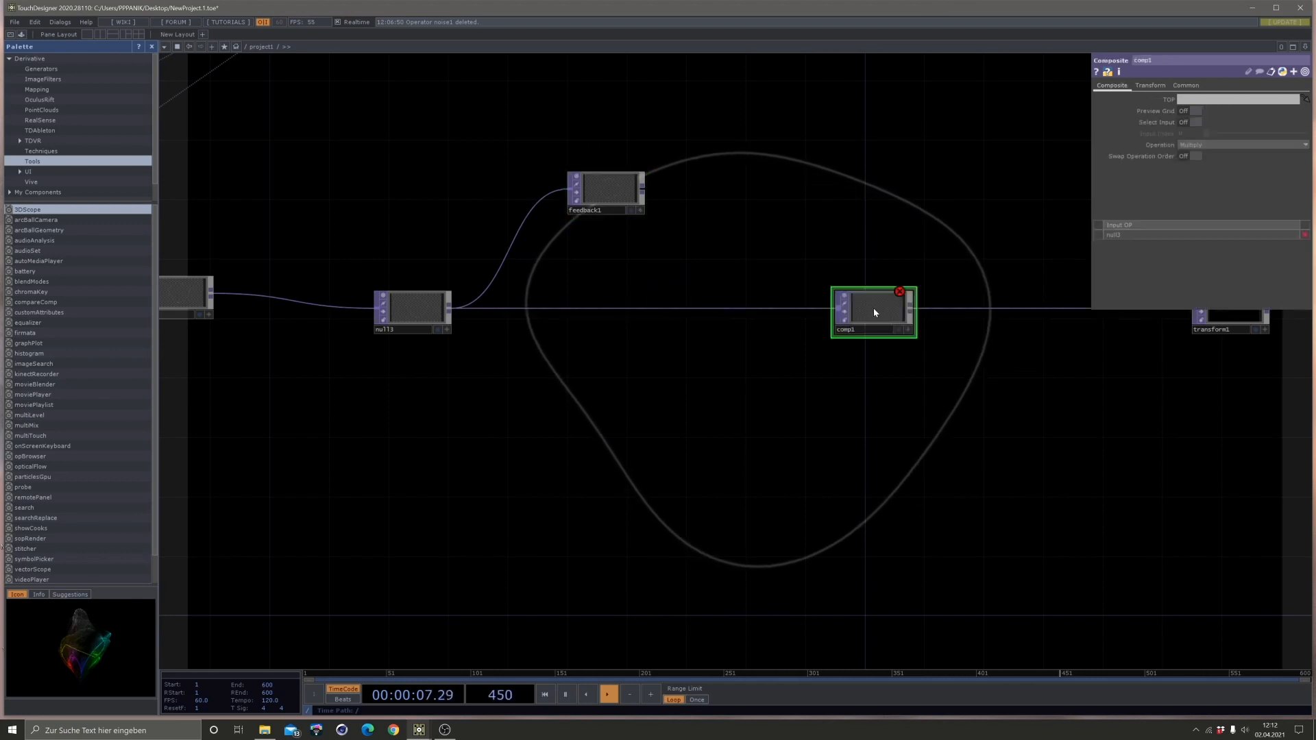
pyautogui.click(1196, 145)
pyautogui.click(1233, 185)
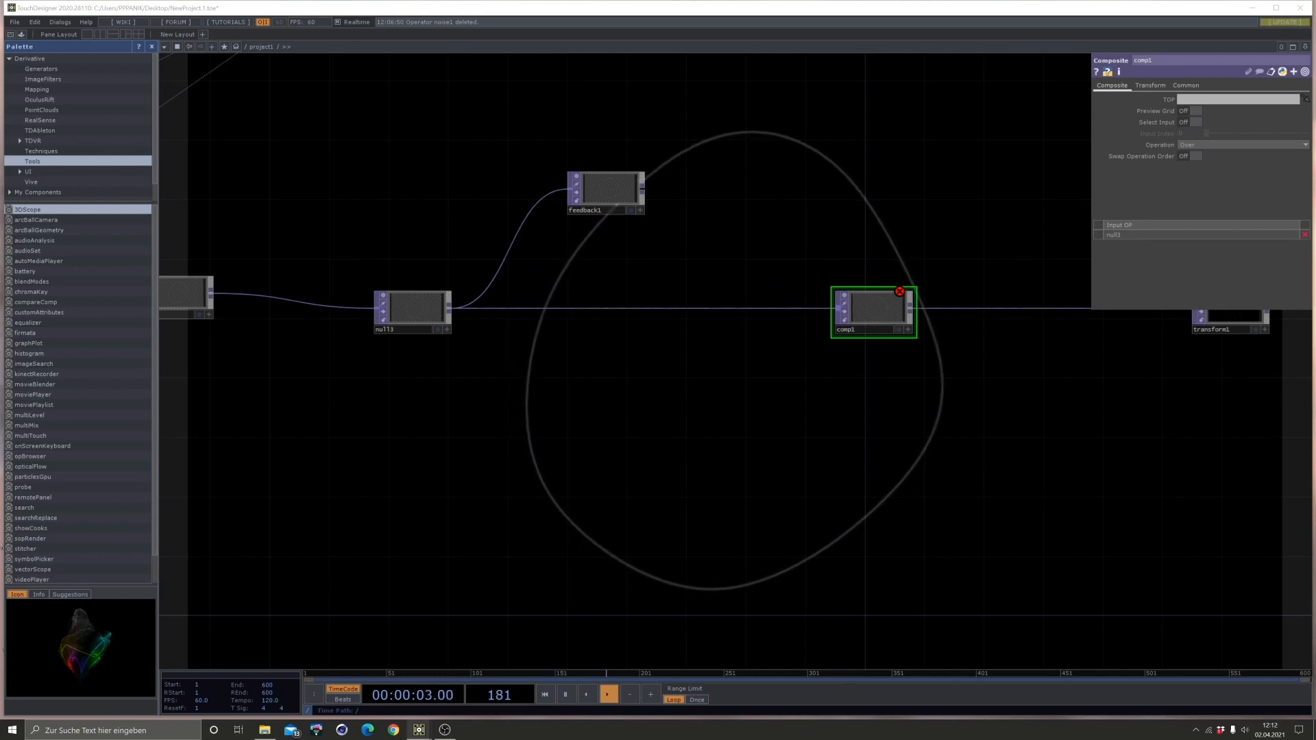
pyautogui.moveTo(643, 194); pyautogui.dragTo(837, 307)
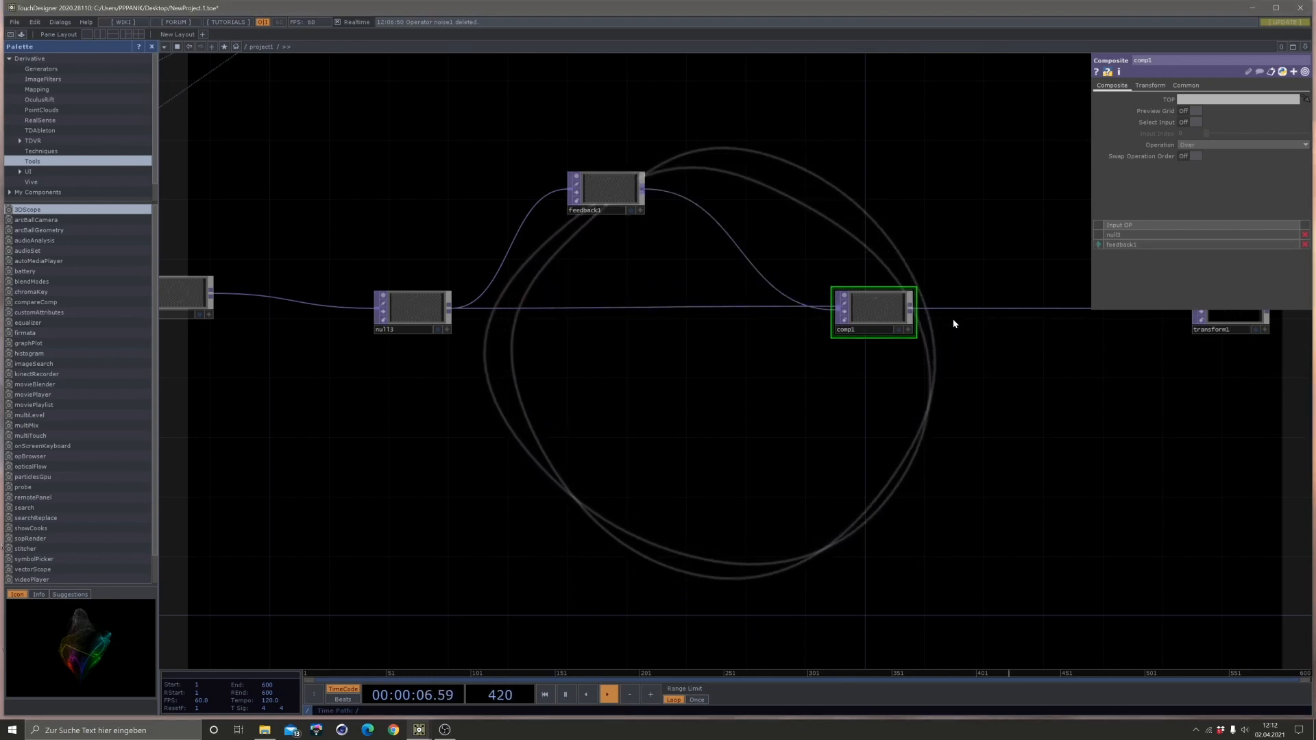
# Set the composite's operation to Maximum and assign the composite as the Feedback TOP's target.
pyautogui.click(1200, 146)
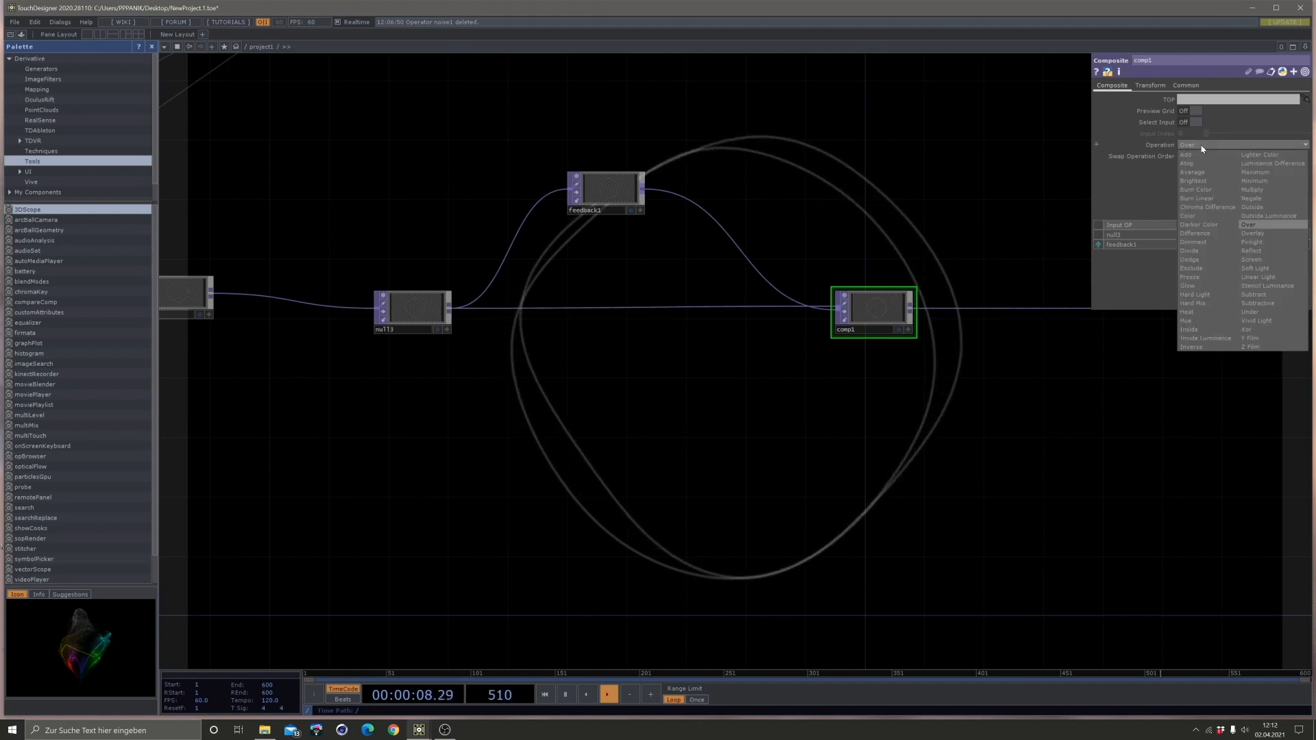
pyautogui.click(1254, 172)
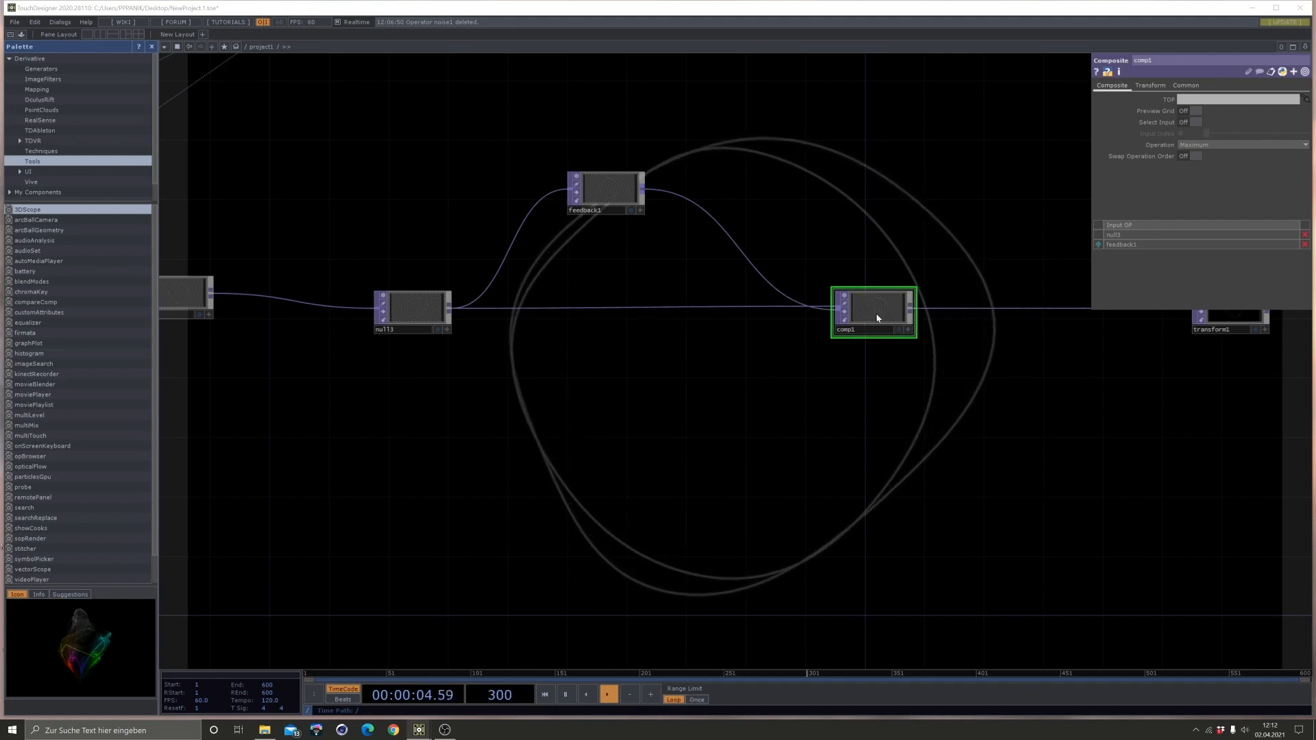
pyautogui.moveTo(877, 314); pyautogui.dragTo(603, 193)
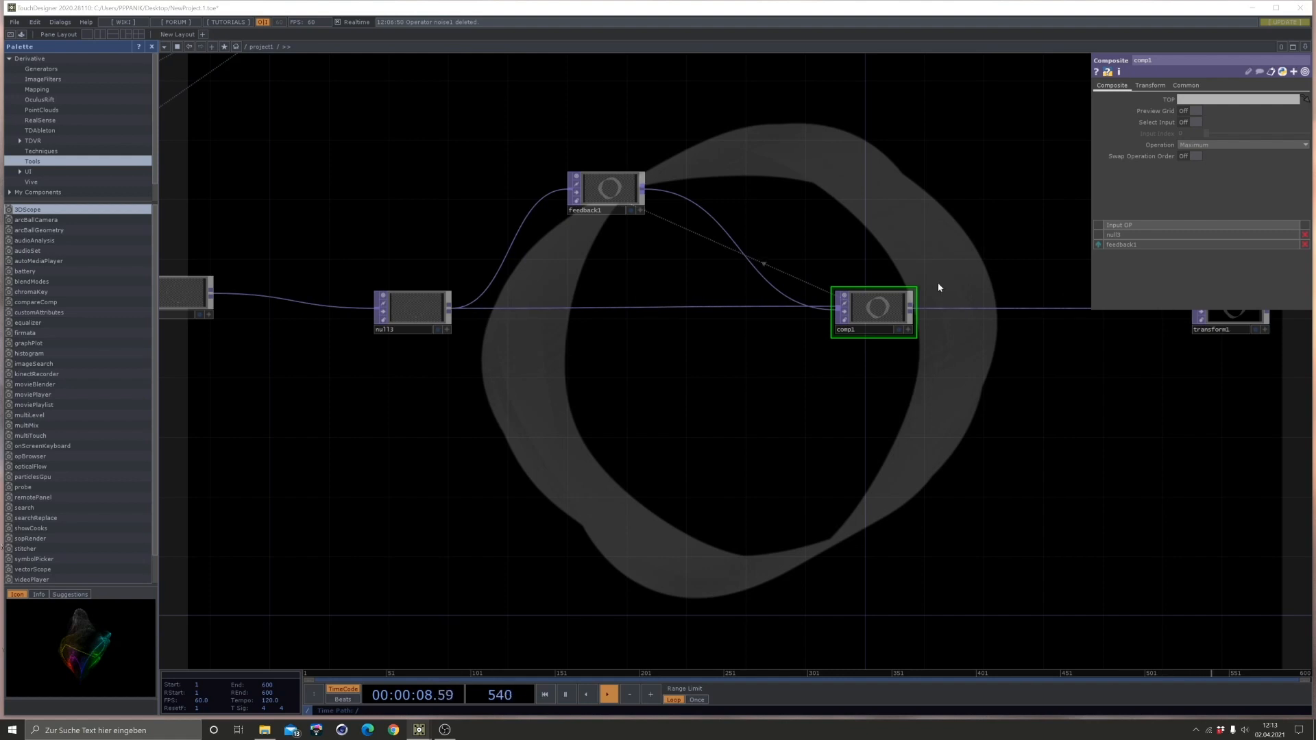
# Insert a Level TOP into the connection between the feedback and the composite.
pyautogui.rightClick(762, 279)
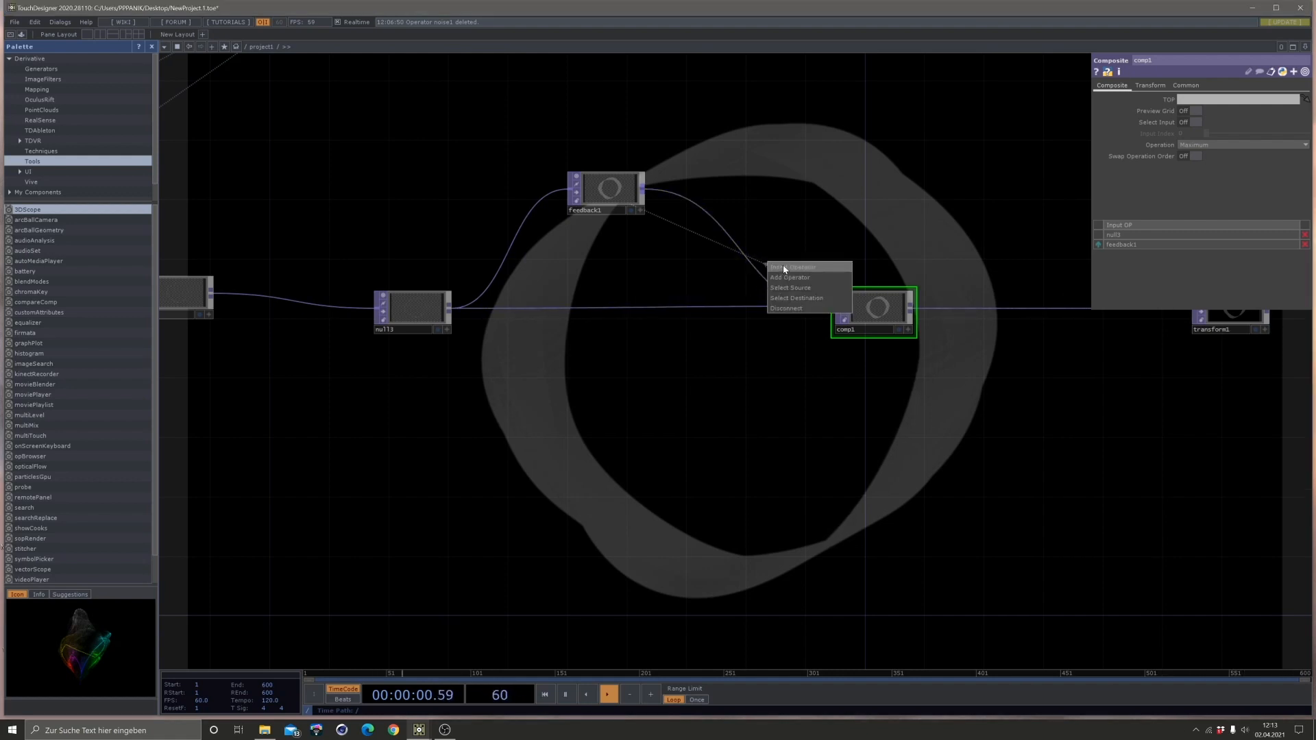
pyautogui.click(762, 264)
pyautogui.click(678, 301)
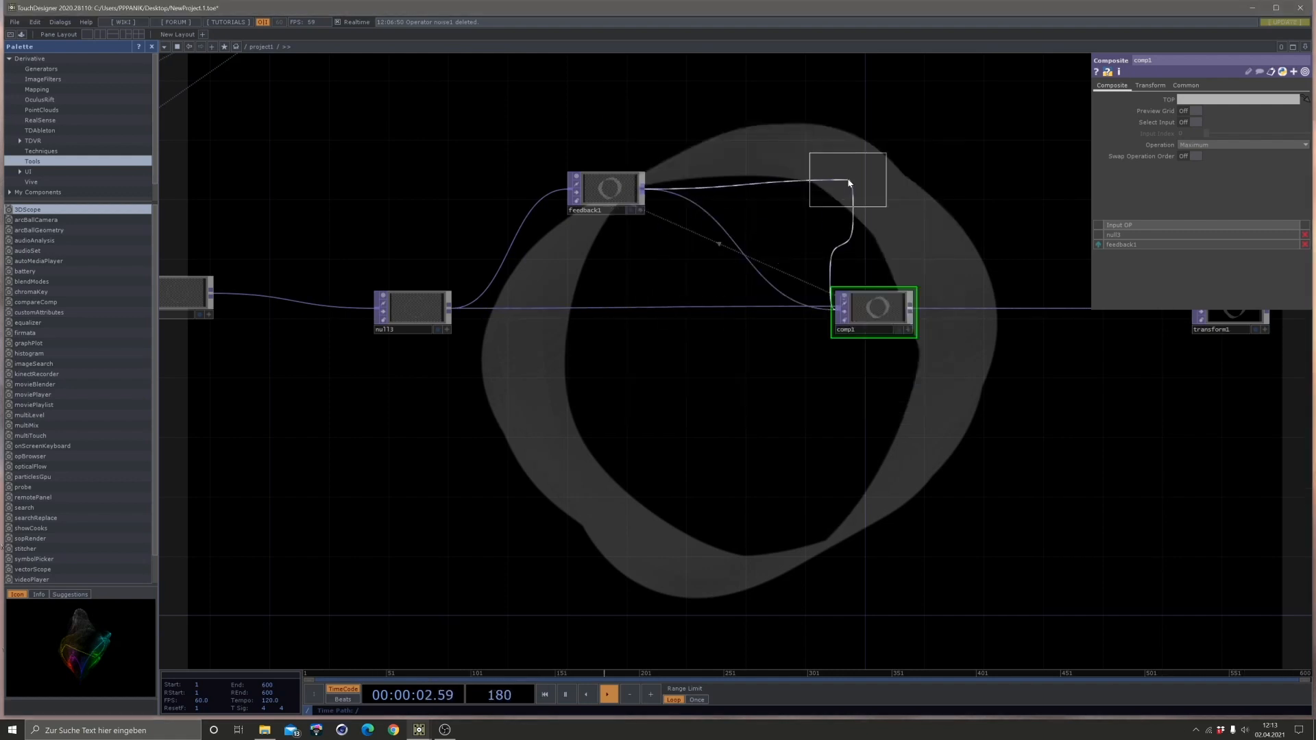
pyautogui.click(827, 199)
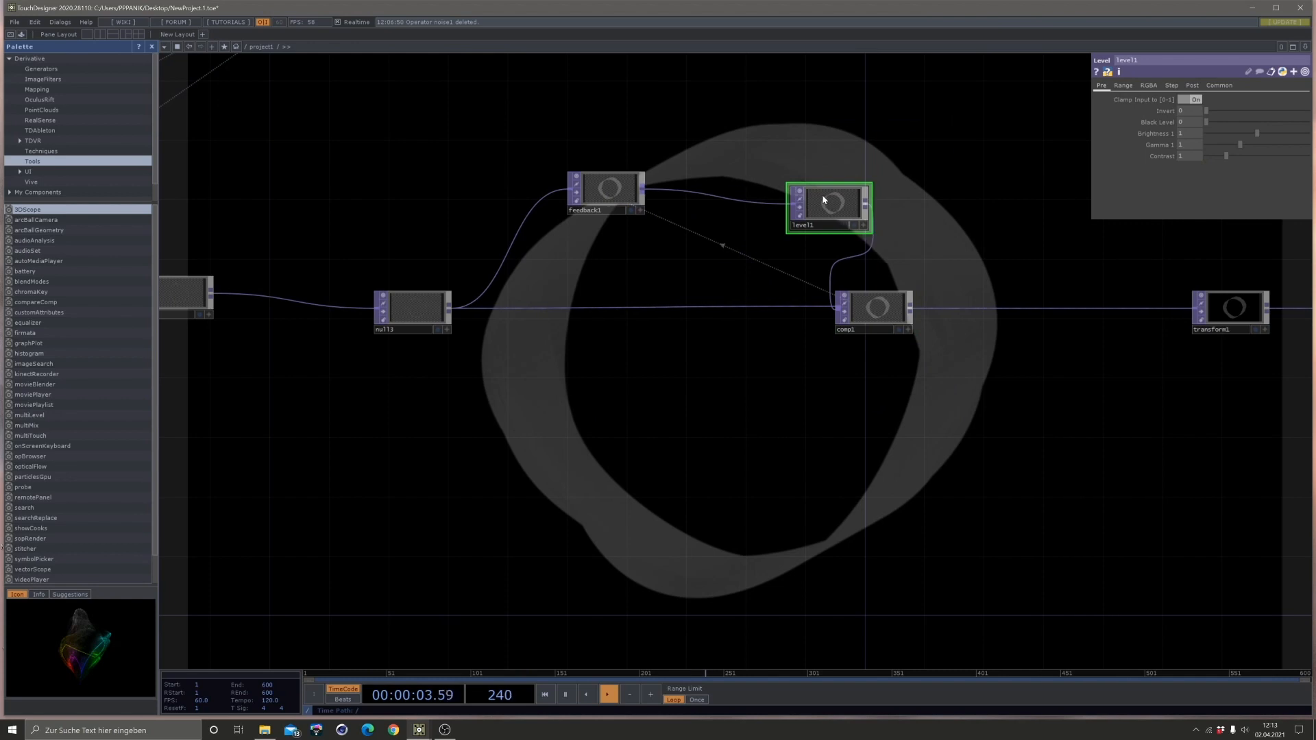
# Set the post opacity of the Level TOP in the feedback loop to 0.99.
pyautogui.click(1192, 85)
pyautogui.click(1159, 112)
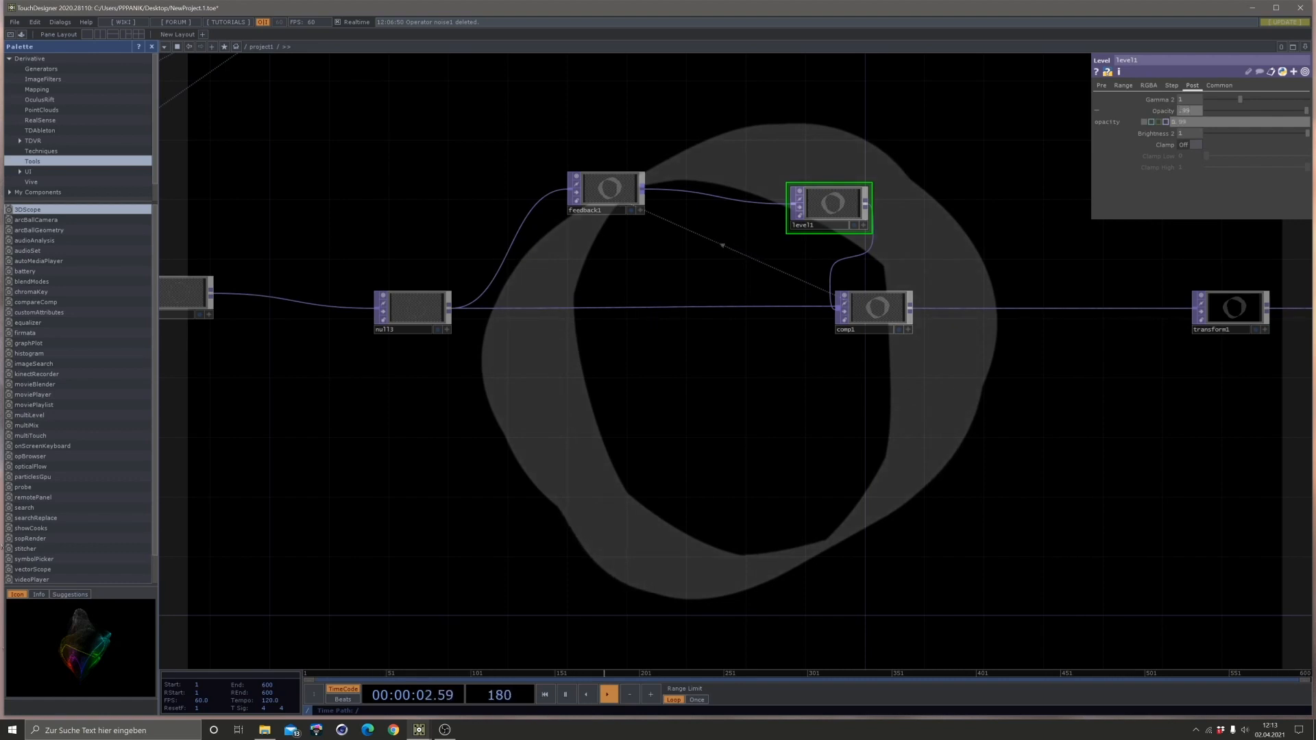
# Shift the Feedback TOP back toward the null and add a Keyboard In CHOP directly above it.
pyautogui.moveTo(702, 437); pyautogui.dragTo(853, 457)
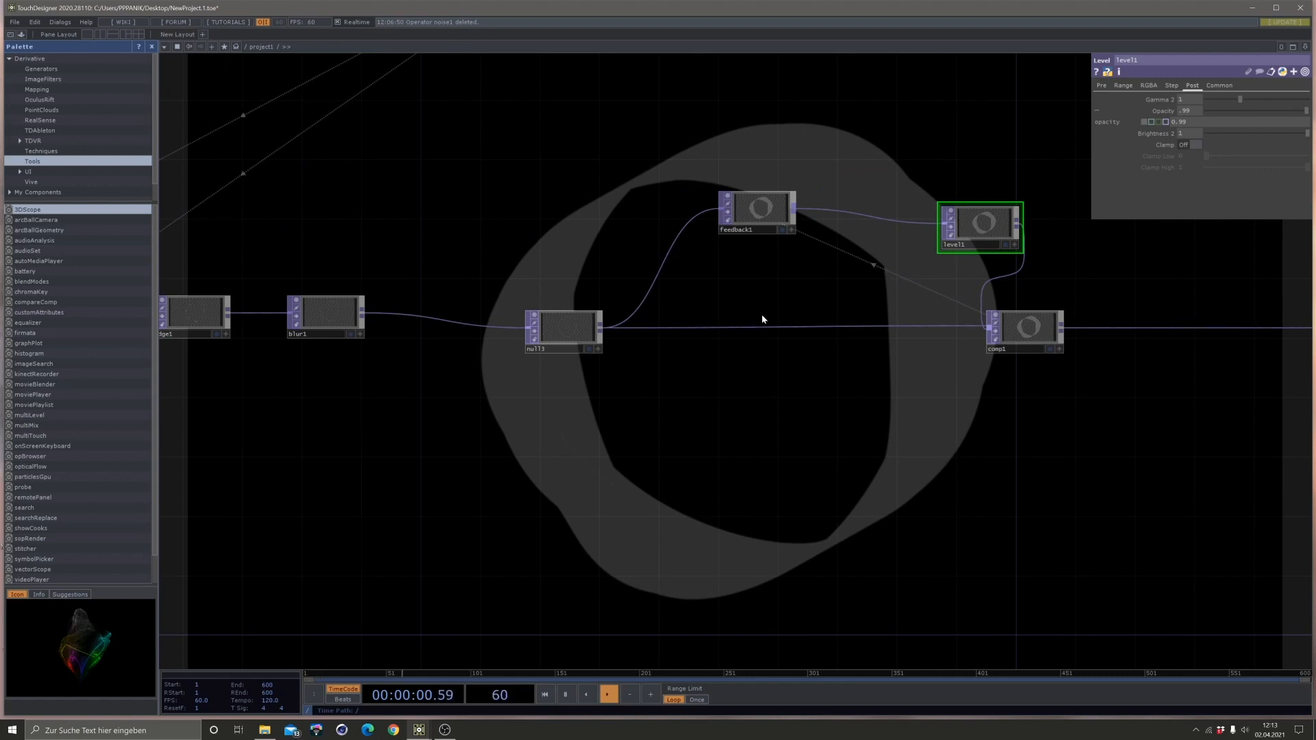
pyautogui.moveTo(752, 218); pyautogui.dragTo(677, 201)
pyautogui.press('Tab')
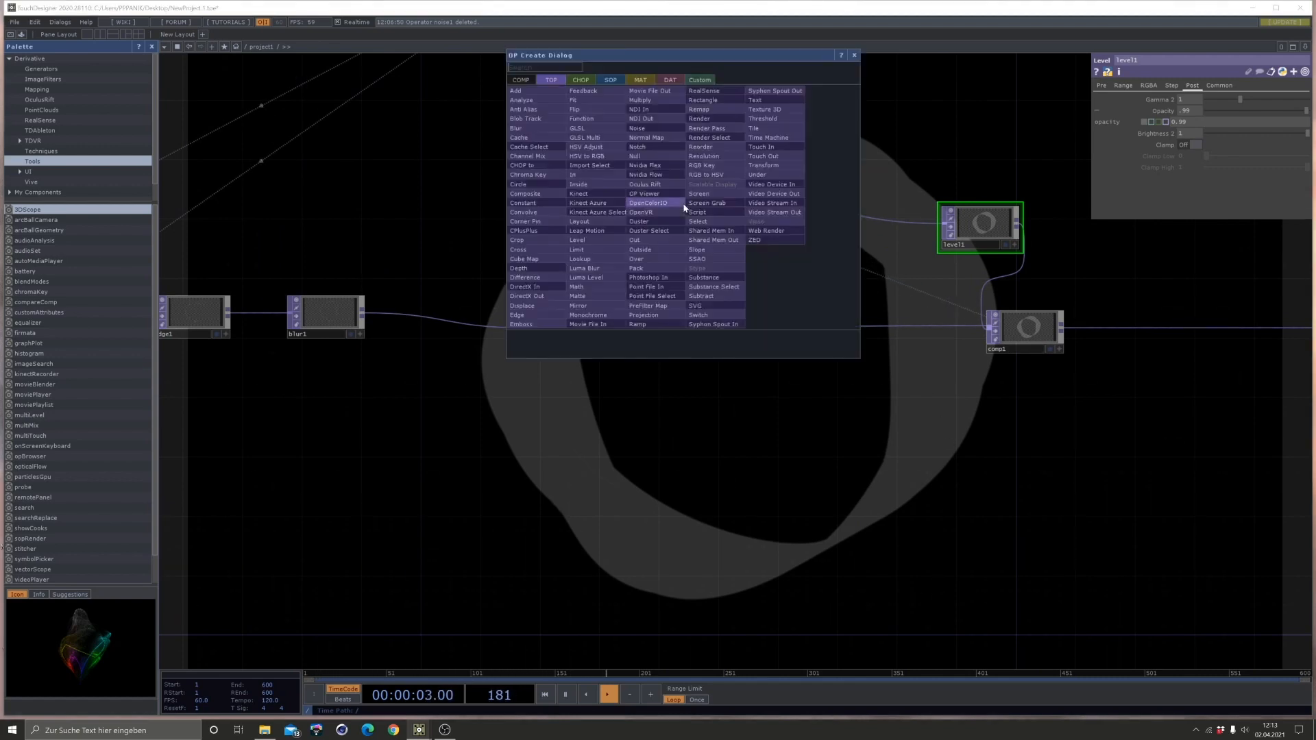
pyautogui.click(580, 80)
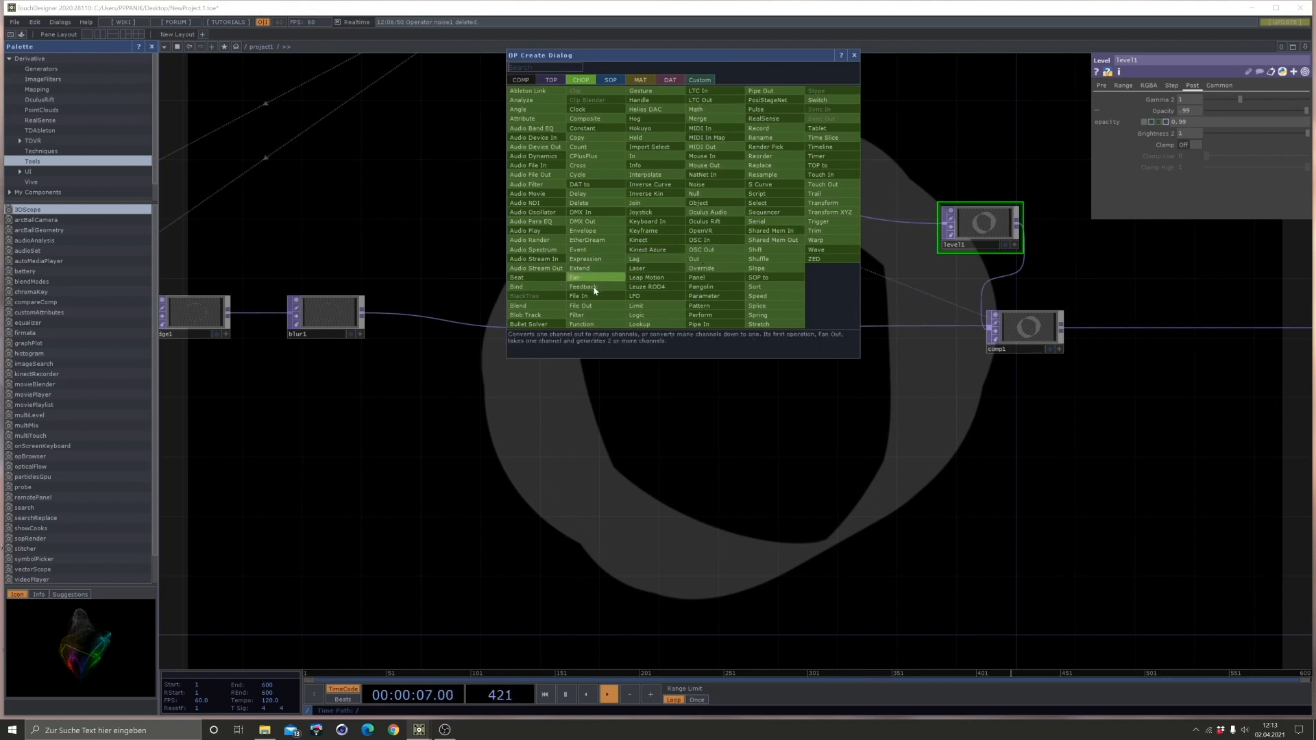
pyautogui.click(656, 224)
pyautogui.click(683, 146)
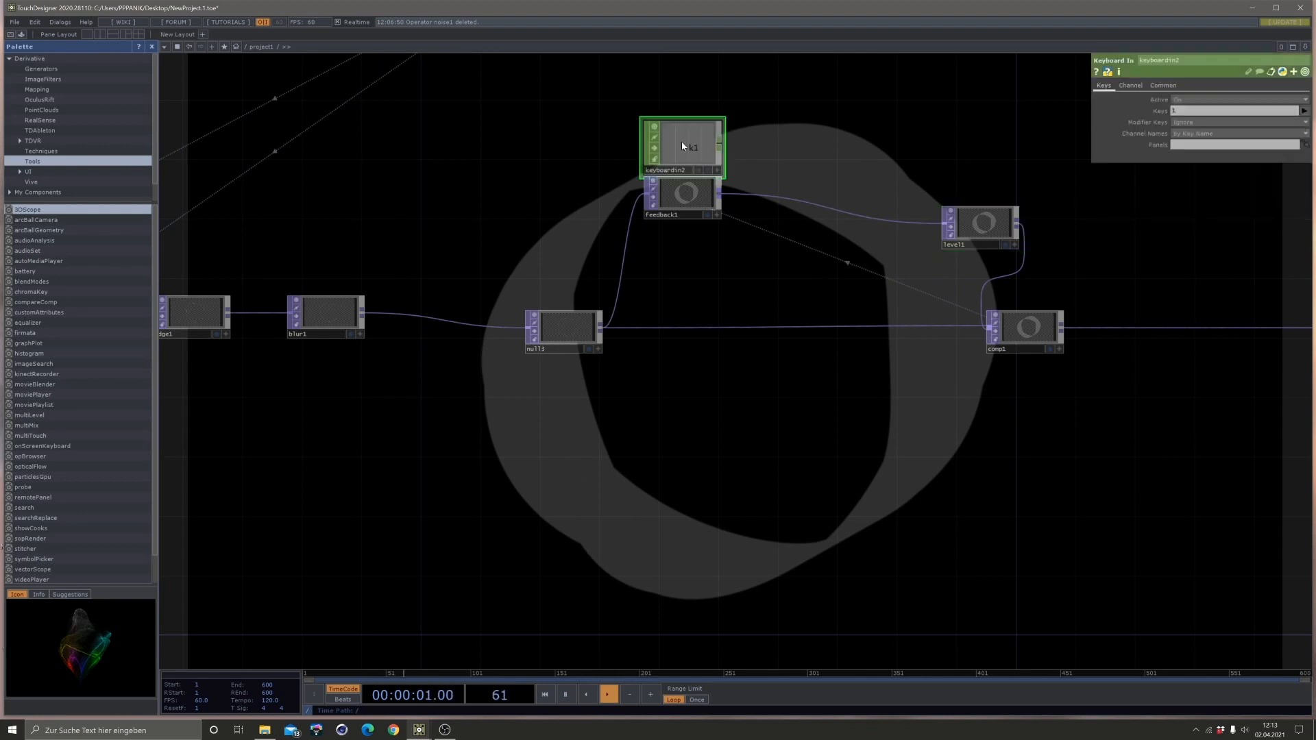
pyautogui.moveTo(674, 142); pyautogui.dragTo(674, 127)
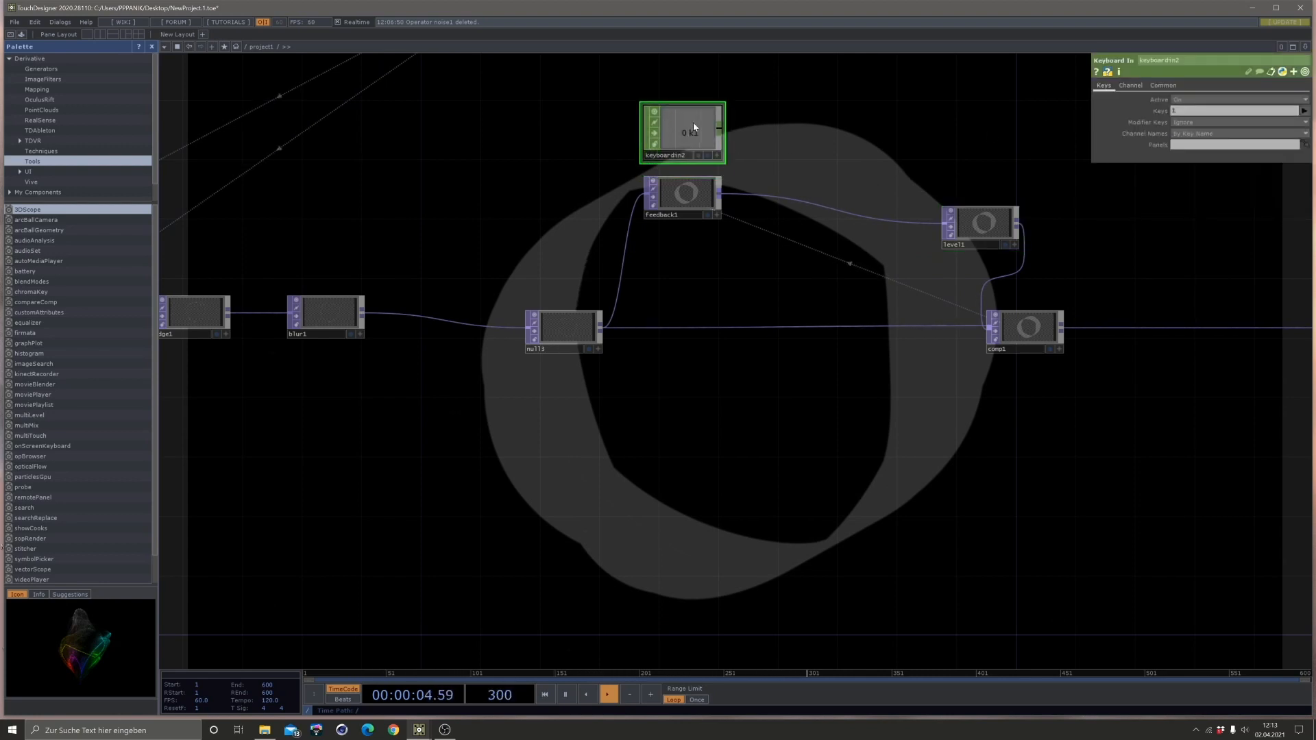
# Export the Keyboard In channel to the Feedback TOP's reset pulse and trigger the reset with its assigned key.
pyautogui.click(718, 158)
pyautogui.click(689, 191)
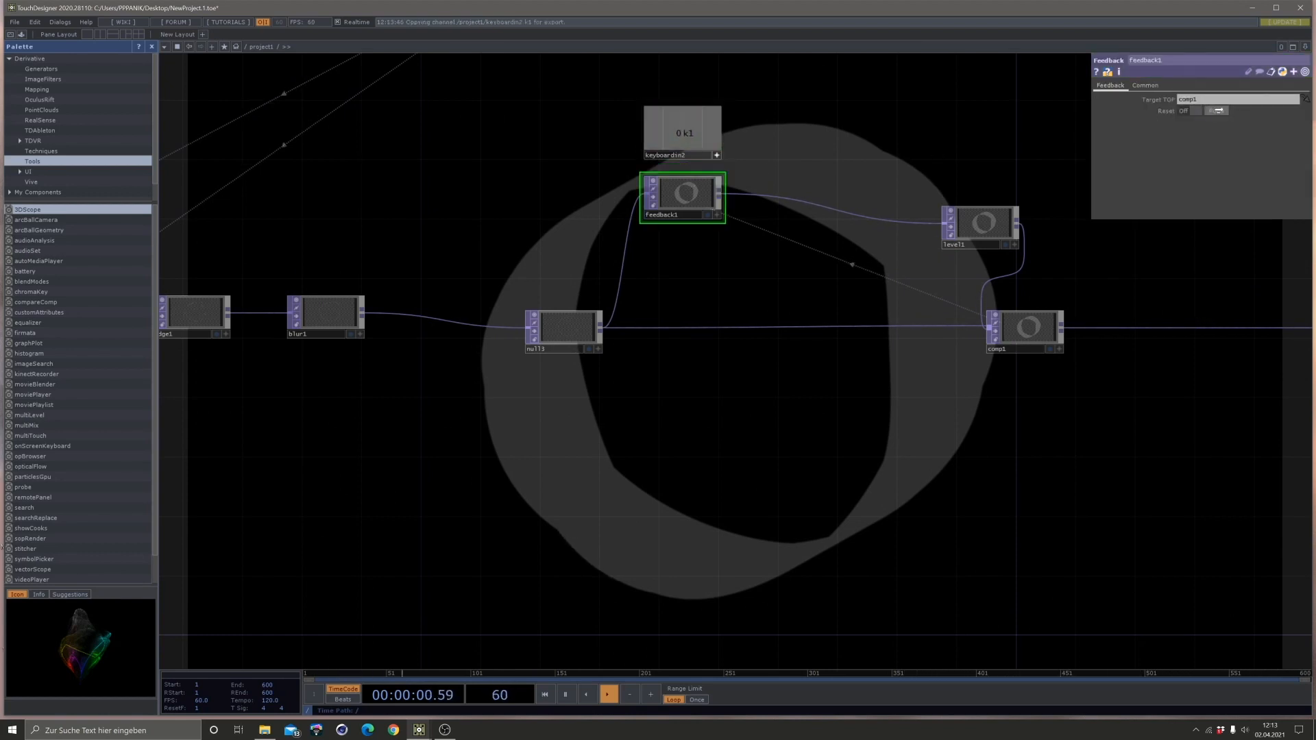
pyautogui.moveTo(1219, 110); pyautogui.dragTo(1217, 111)
pyautogui.click(1207, 111)
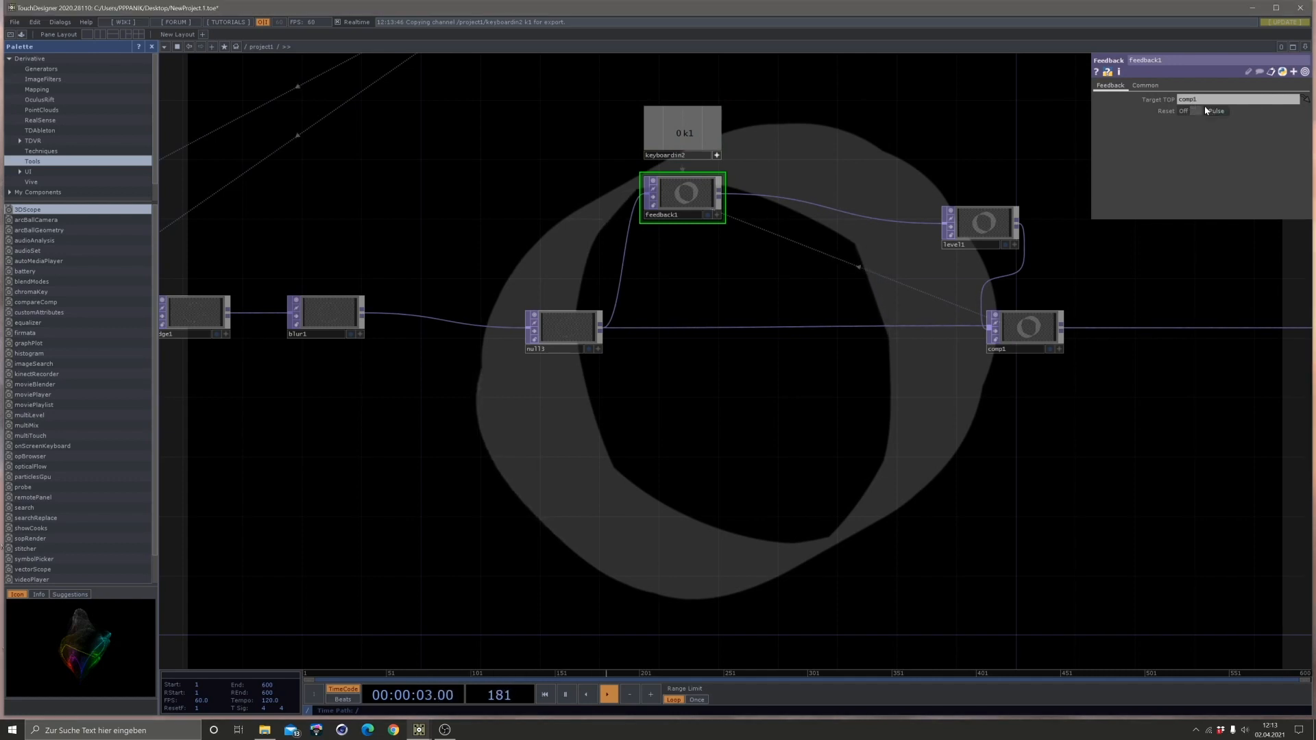
pyautogui.press('1')
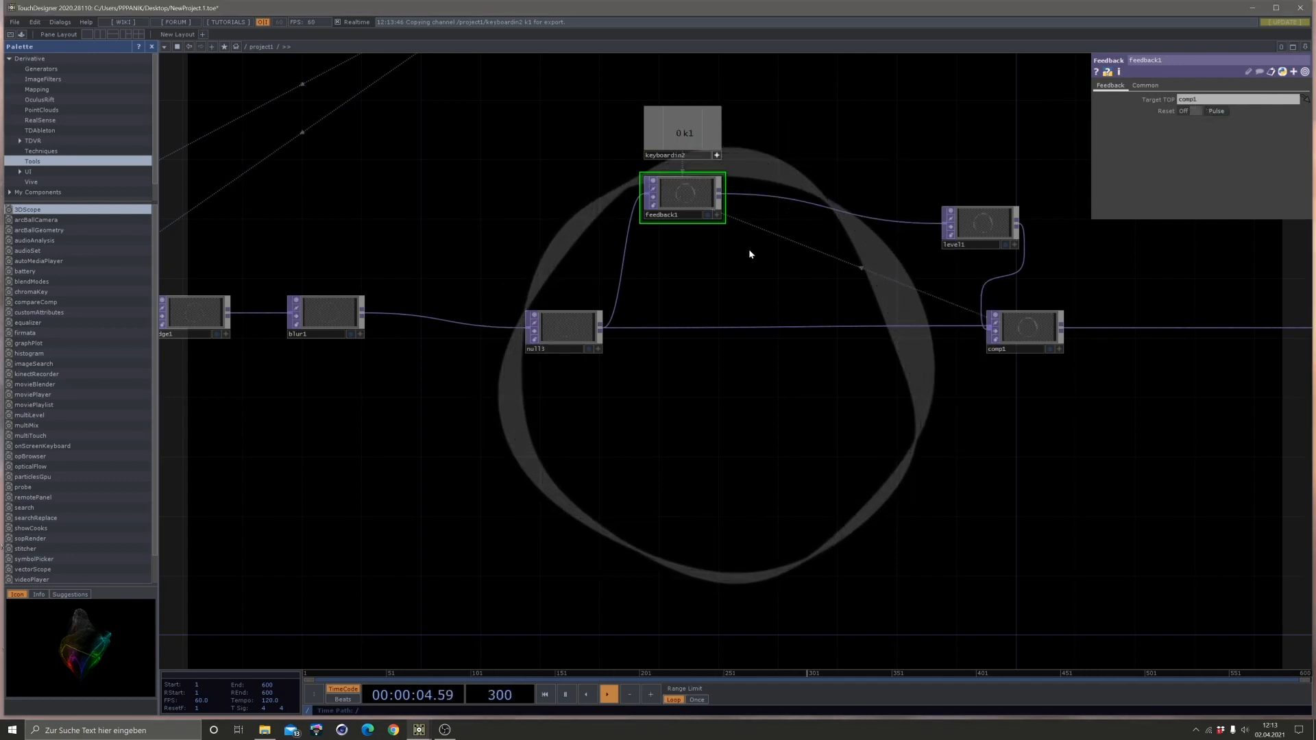
pyautogui.press('1')
pyautogui.press('1')
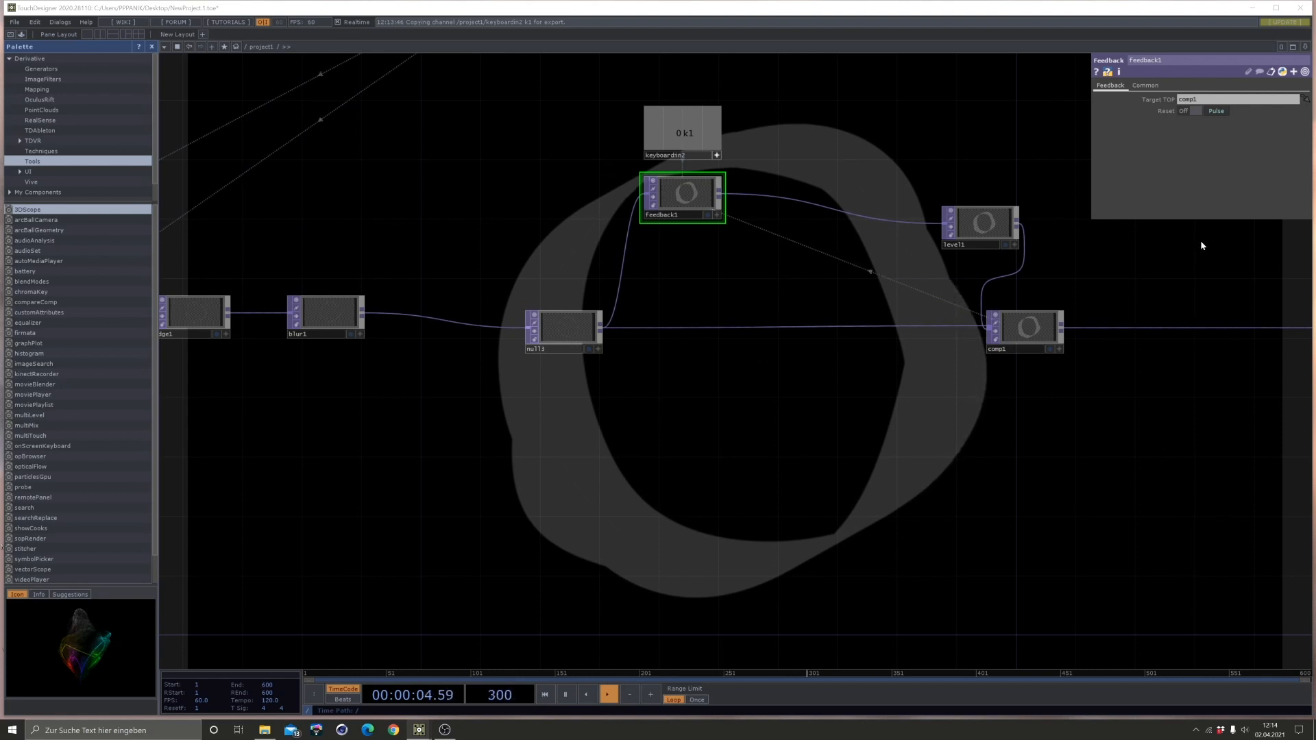
# Move the composite and the level further downstream, aligning the level with the Feedback TOP.
pyautogui.moveTo(1042, 378); pyautogui.dragTo(881, 327)
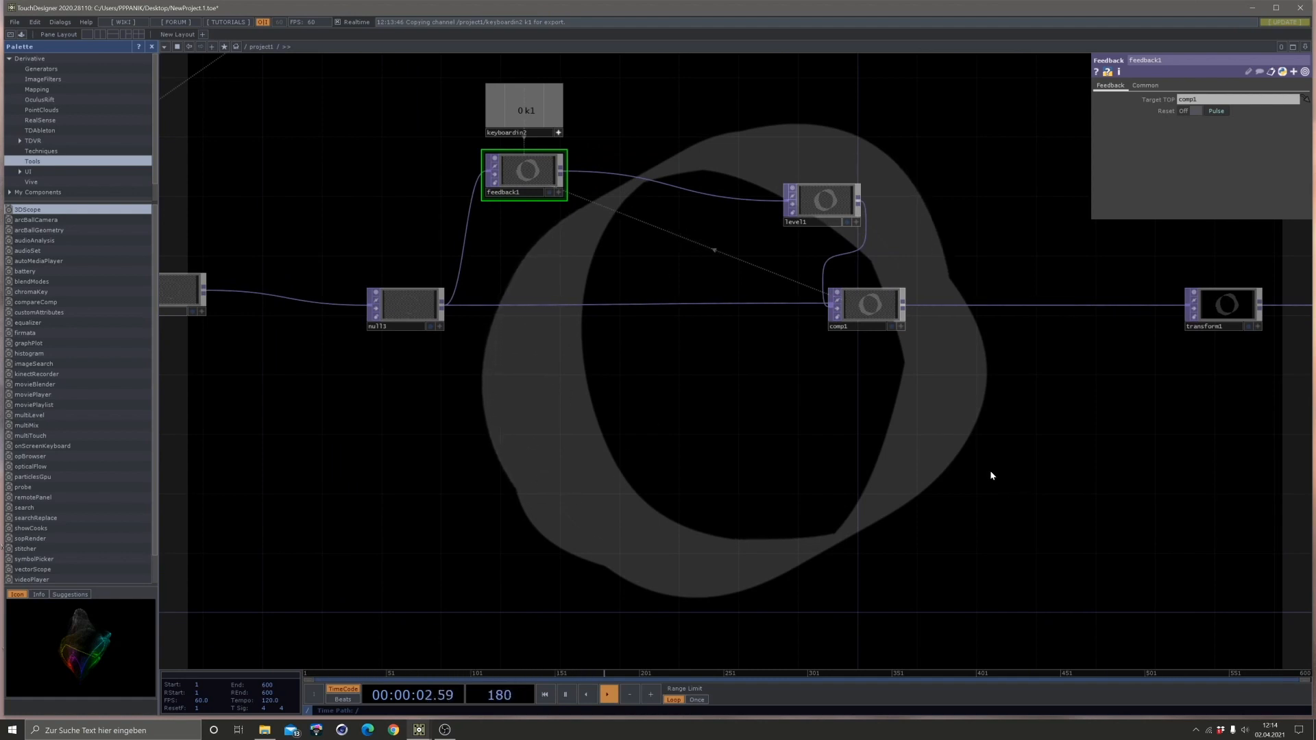
pyautogui.moveTo(873, 315); pyautogui.dragTo(937, 325)
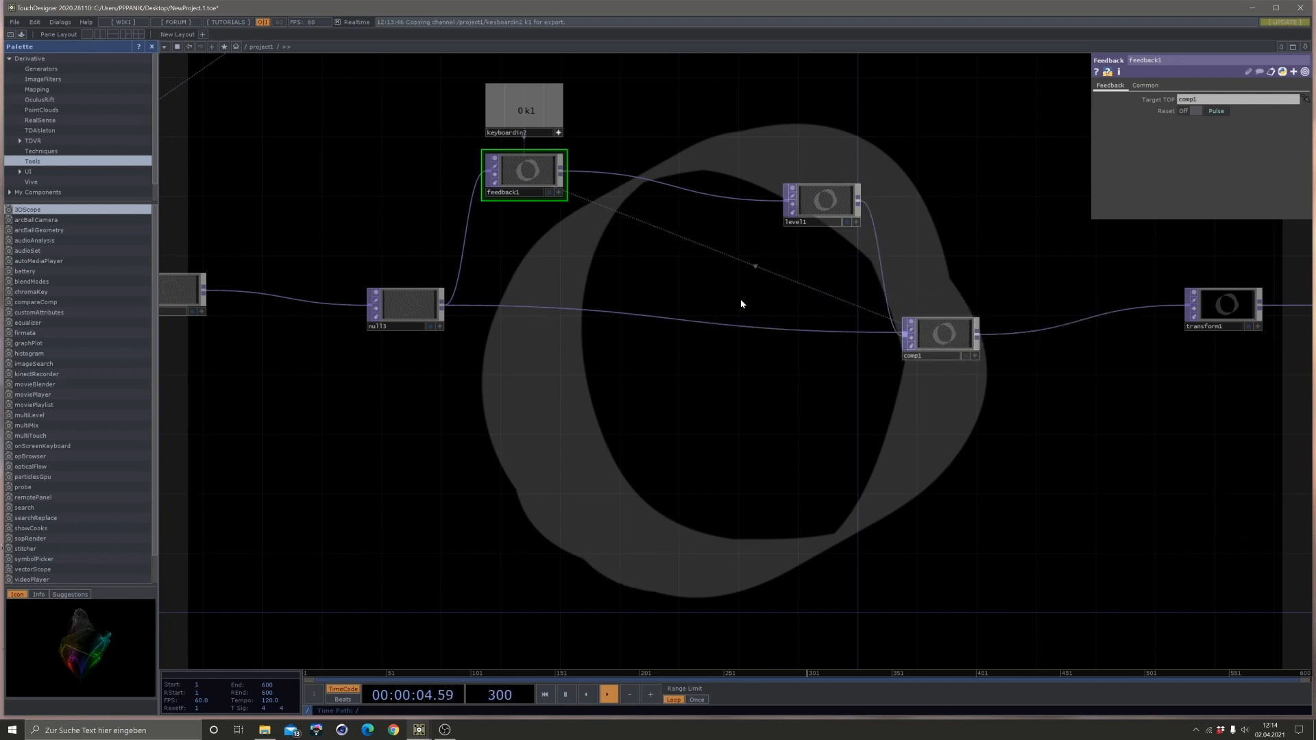
pyautogui.moveTo(814, 200); pyautogui.dragTo(874, 172)
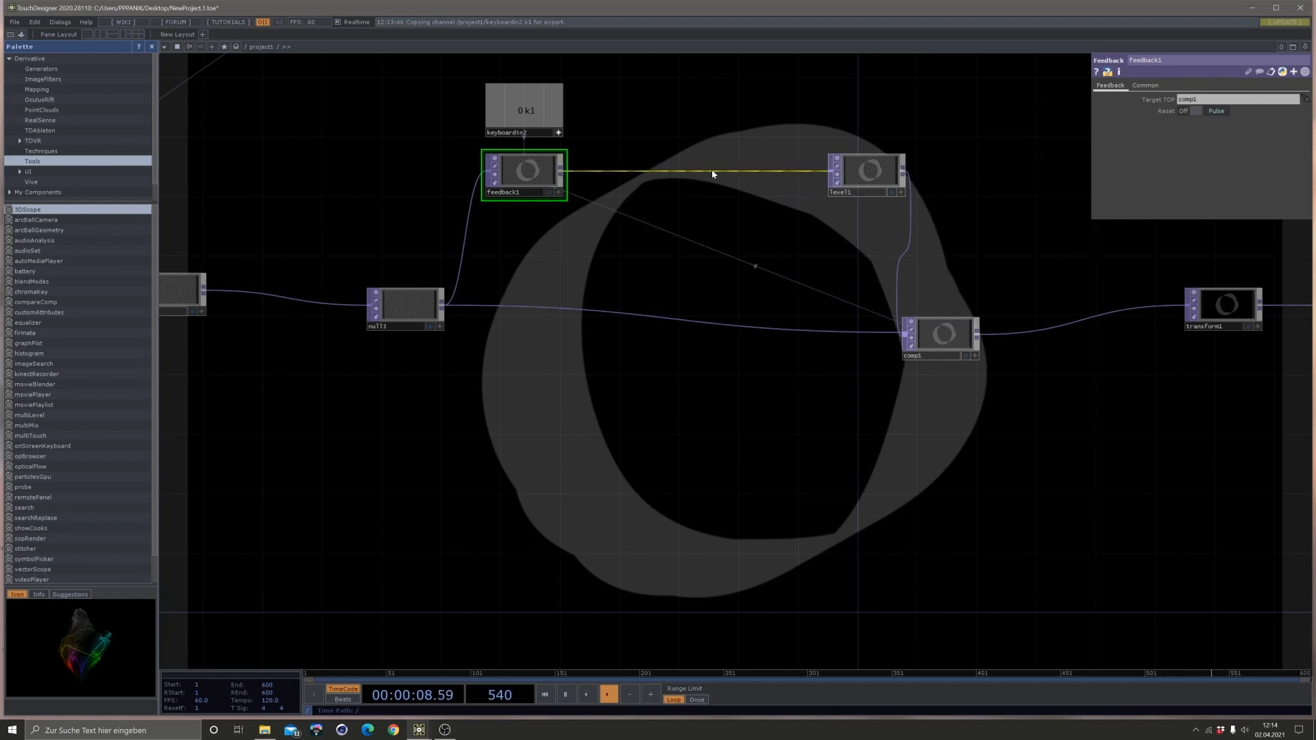
# Insert a Transform TOP between the feedback and the level, with its scale set to 1.028 on both axes.
pyautogui.rightClick(712, 174)
pyautogui.click(735, 165)
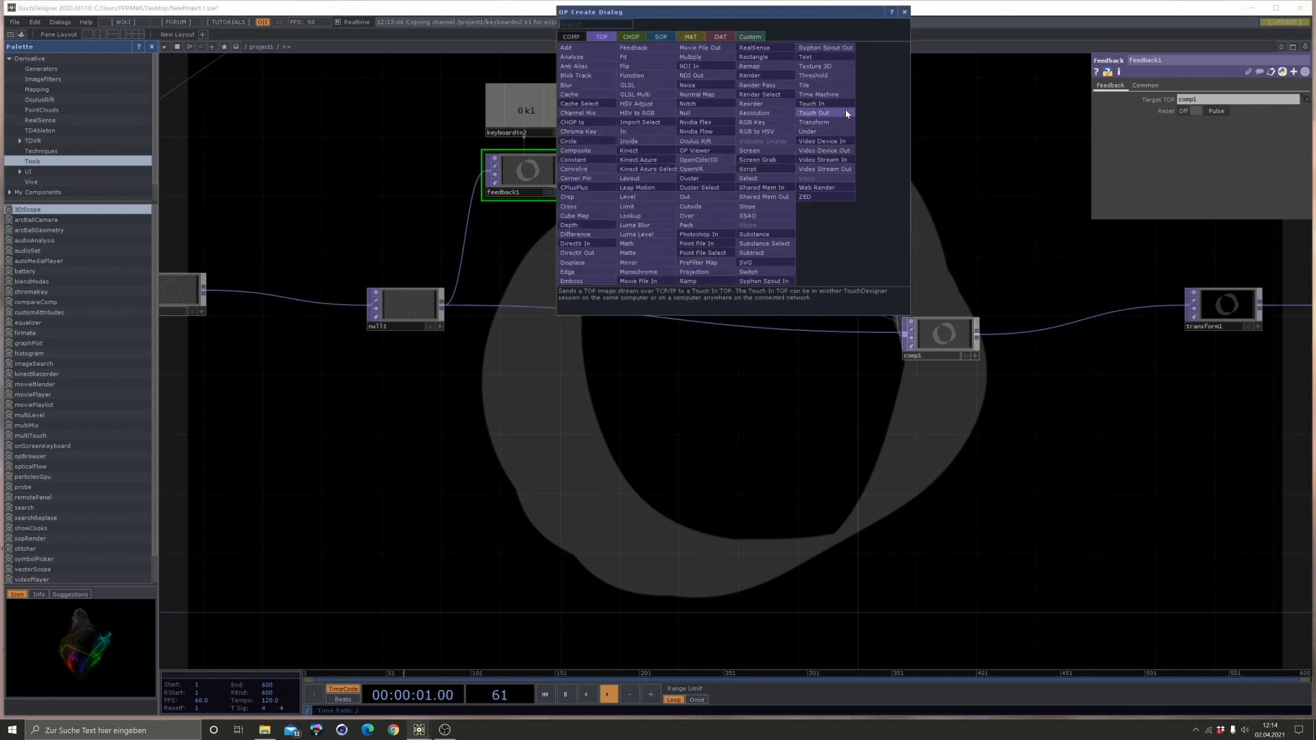
pyautogui.click(813, 122)
pyautogui.click(718, 172)
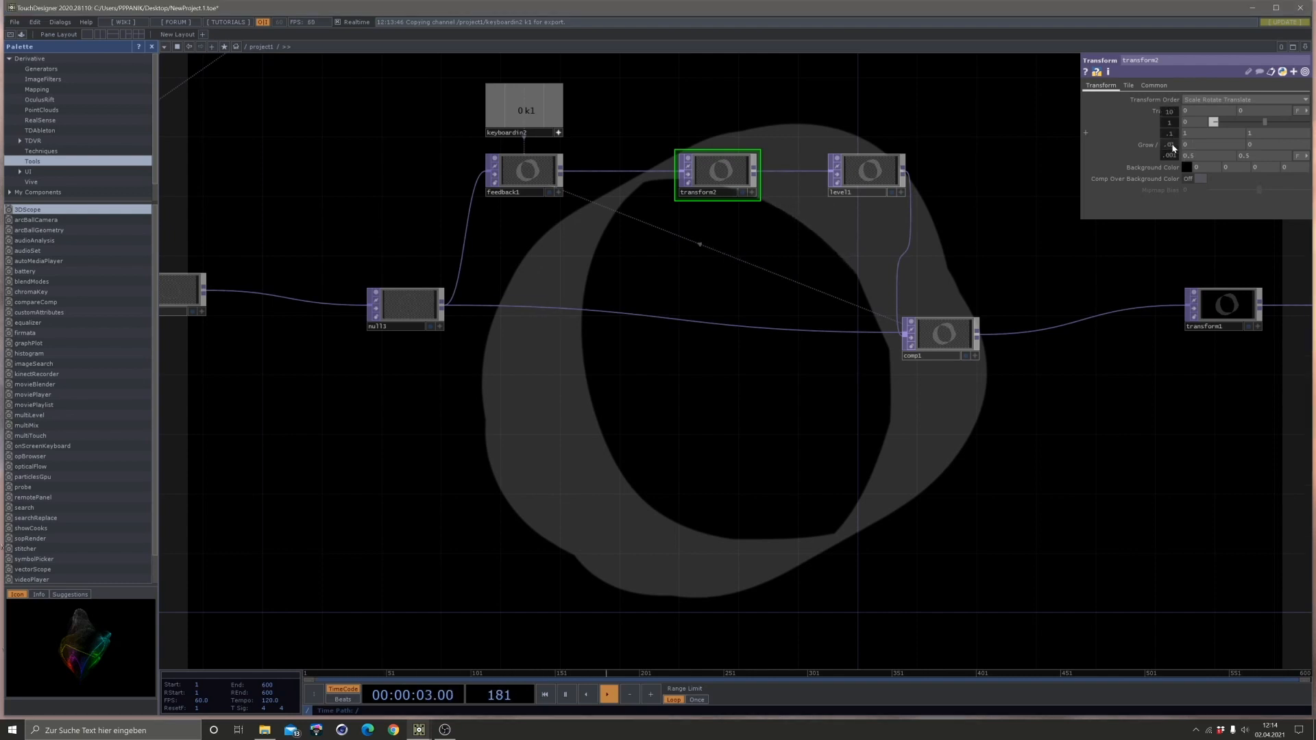
pyautogui.moveTo(1172, 157); pyautogui.dragTo(1213, 122)
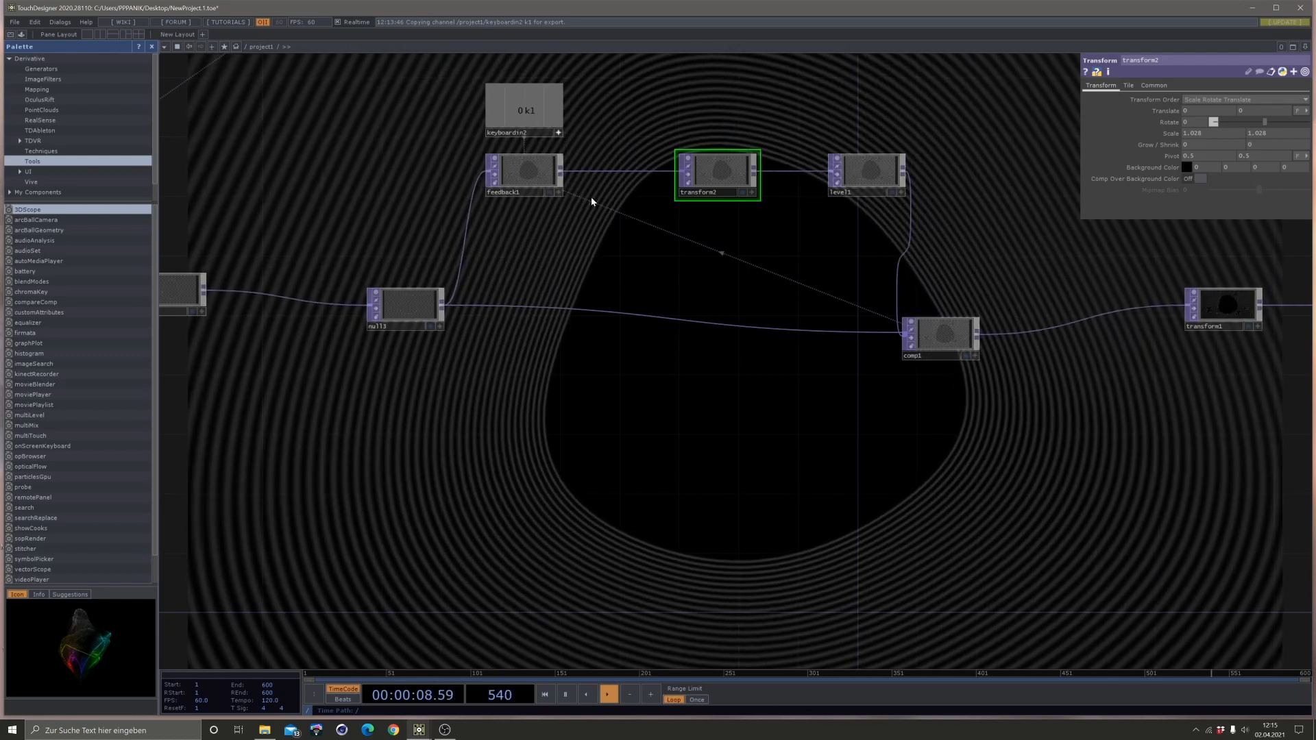
# Insert a Blur TOP between the feedback and the transform, with its filter size set to 5.
pyautogui.moveTo(624, 199); pyautogui.dragTo(664, 253)
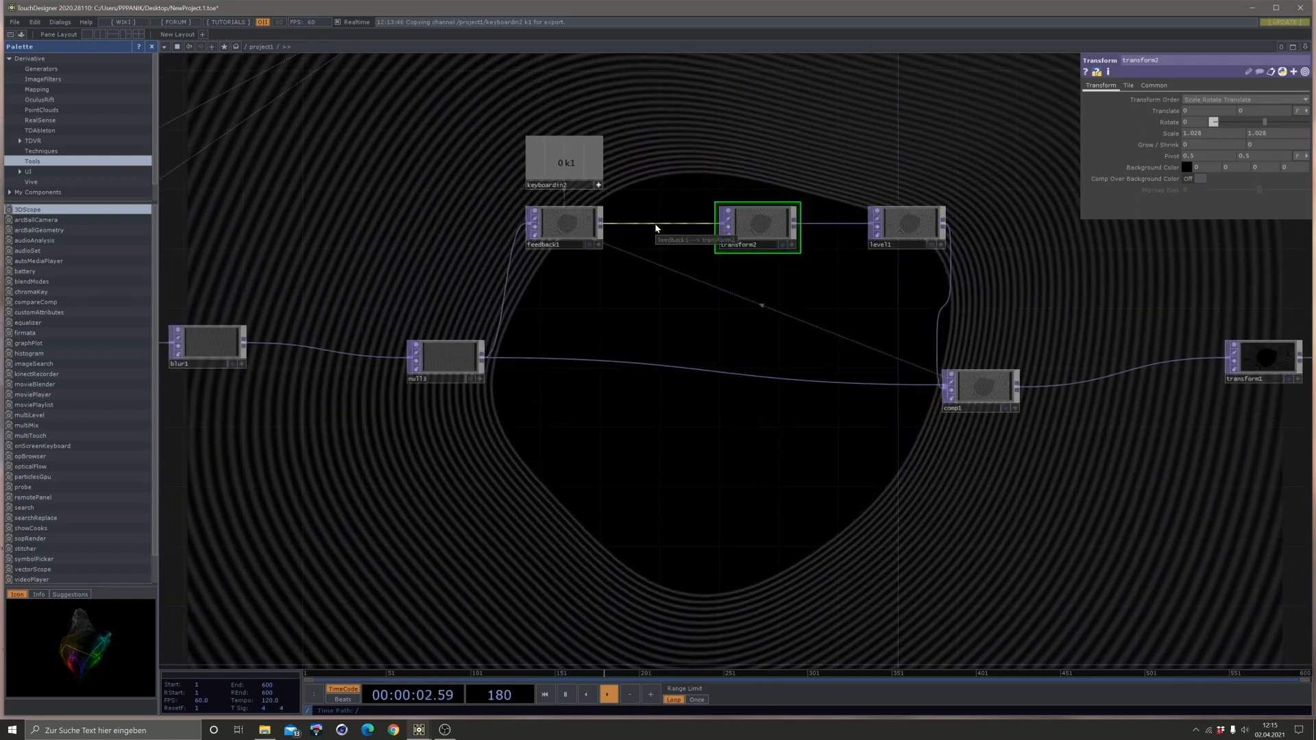
pyautogui.rightClick(647, 225)
pyautogui.click(666, 212)
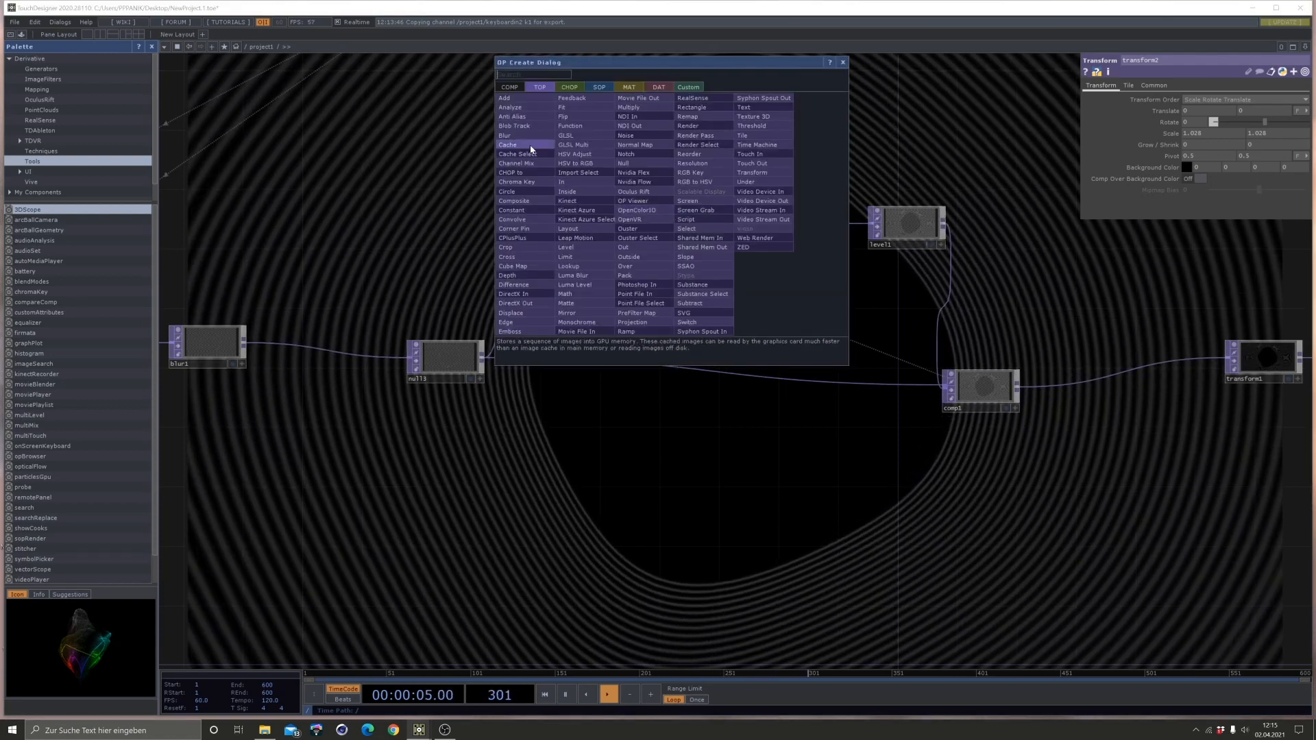
pyautogui.click(521, 134)
pyautogui.click(661, 261)
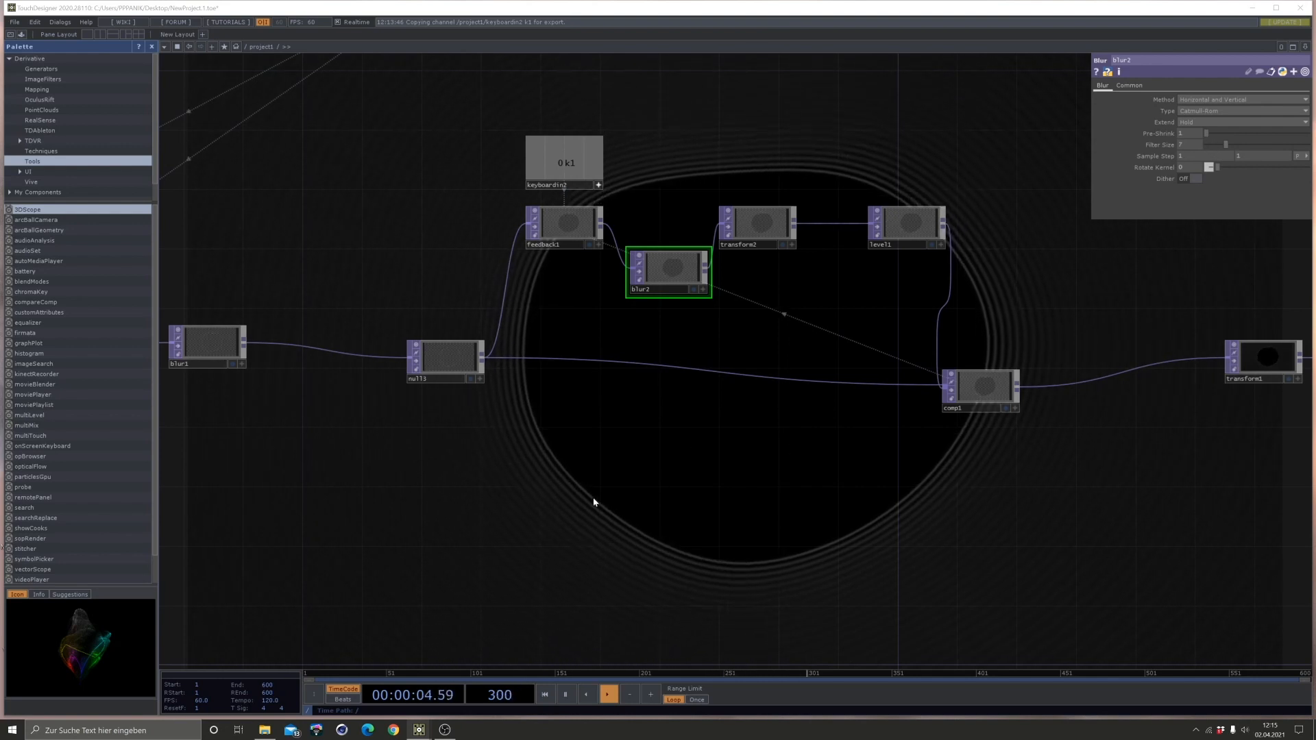
pyautogui.moveTo(1225, 145); pyautogui.dragTo(1218, 145)
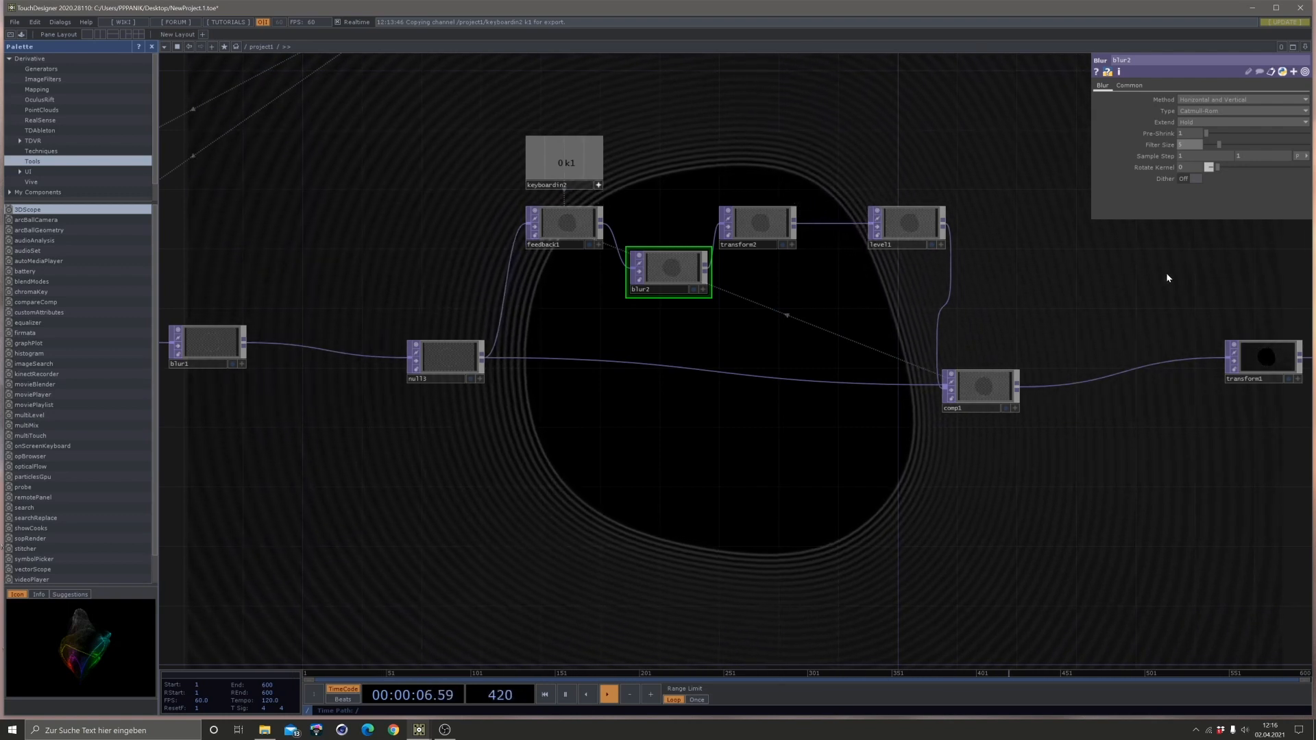
# Line up the blur, transform and level in one row with the feedback, and set the transform's rotate to 0.6.
pyautogui.moveTo(876, 220); pyautogui.dragTo(919, 219)
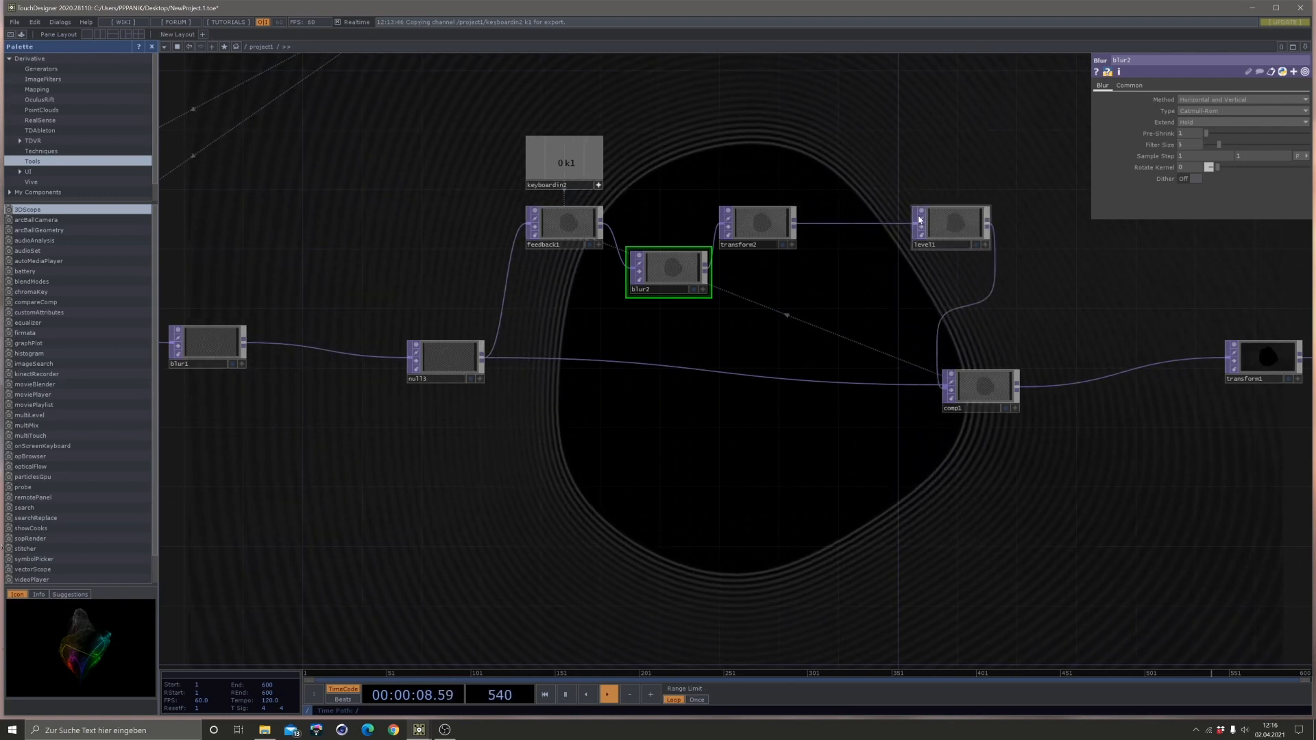
pyautogui.moveTo(759, 221); pyautogui.dragTo(788, 220)
pyautogui.moveTo(670, 271); pyautogui.dragTo(670, 226)
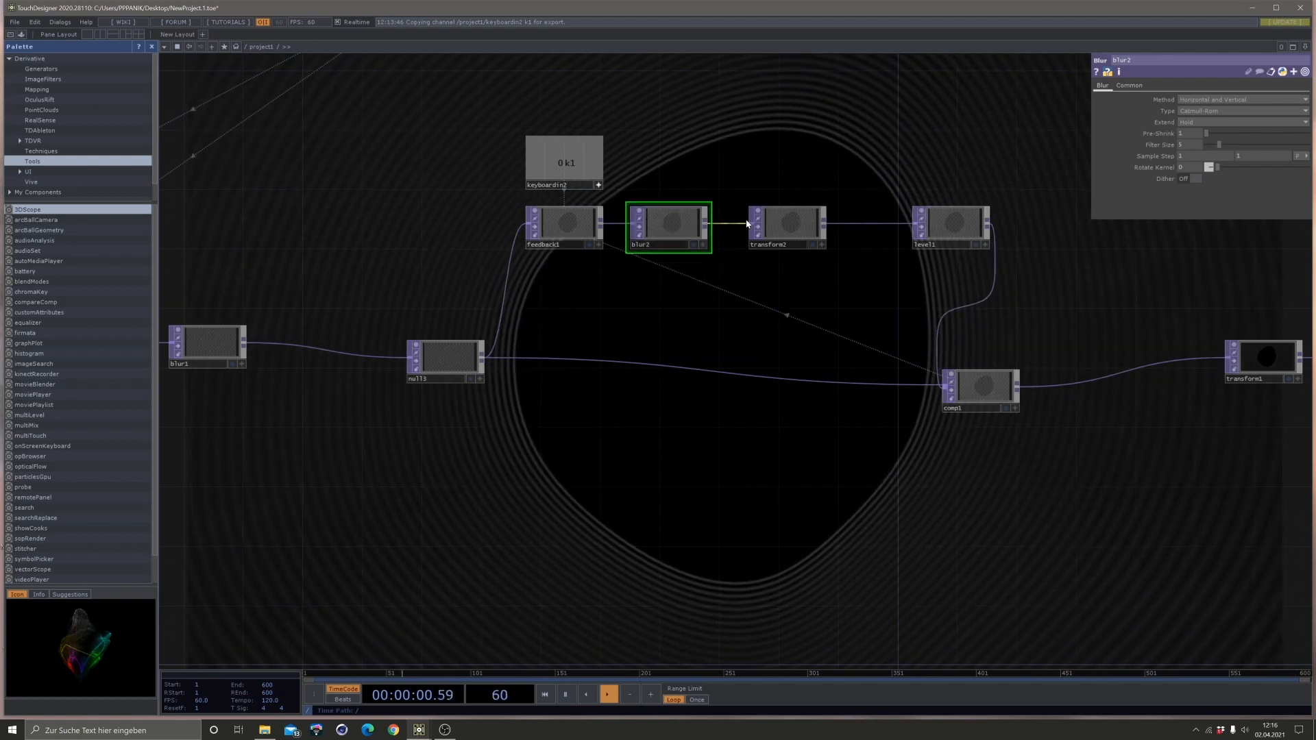
pyautogui.click(788, 225)
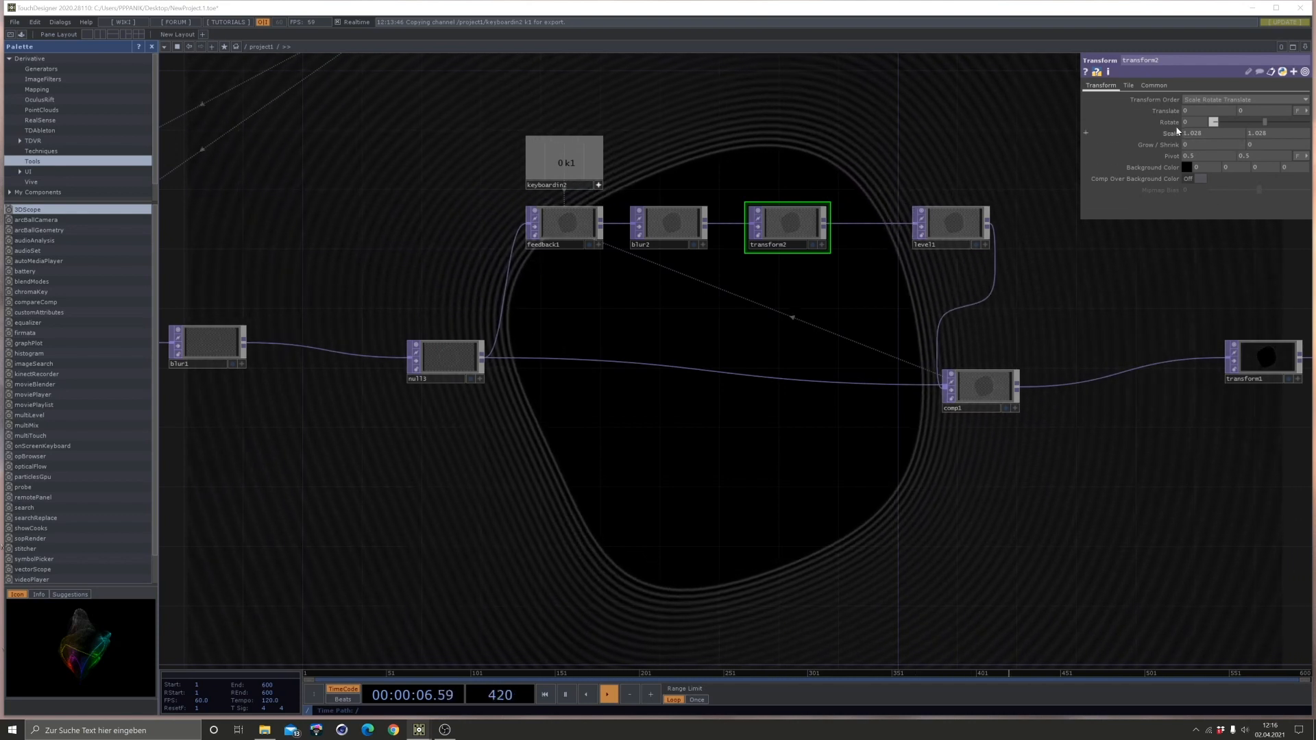
pyautogui.moveTo(1174, 125)
pyautogui.mouseDown(button='middle')
pyautogui.moveTo(1220, 126)
pyautogui.moveTo(1174, 107)
pyautogui.mouseUp(button='middle')
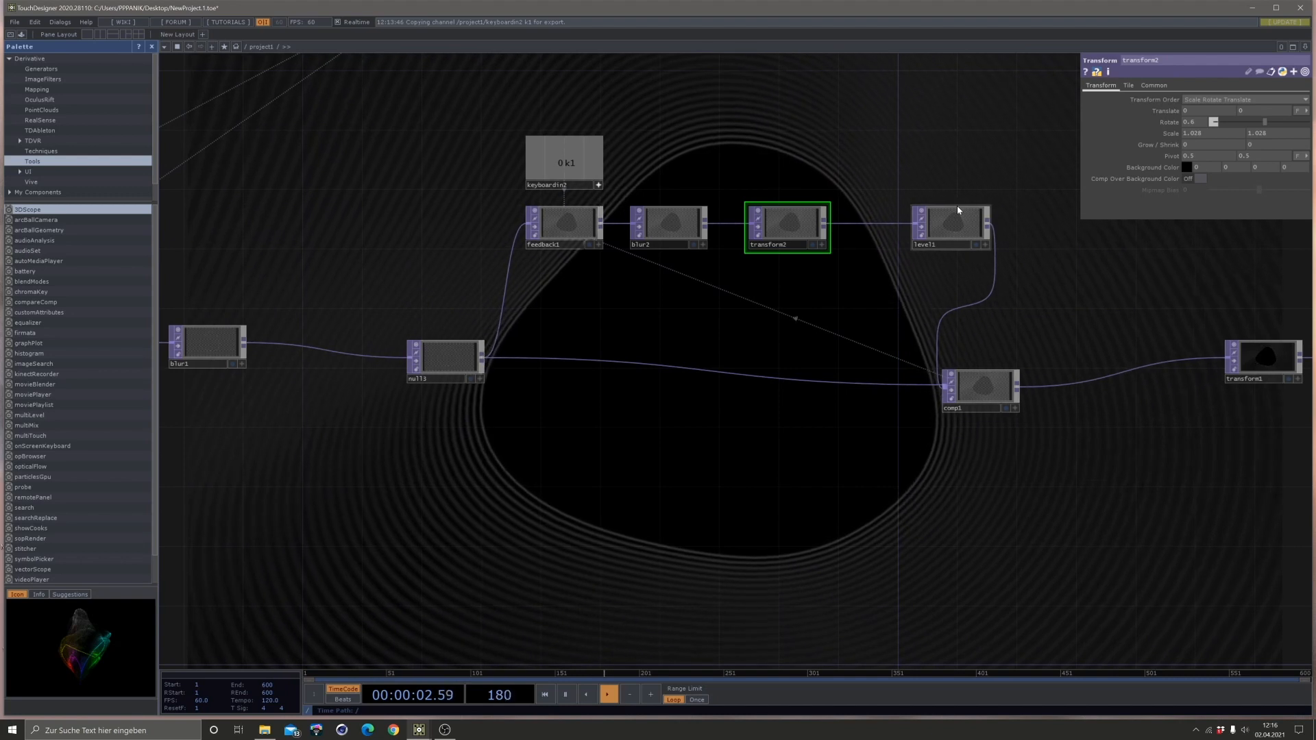
# Move the level, composite, final transform and output null together downstream to open a gap after the loop's transform.
pyautogui.moveTo(1110, 420); pyautogui.dragTo(714, 435)
pyautogui.scroll(-3, 569, 418)
pyautogui.moveTo(1043, 481); pyautogui.dragTo(616, 273, button='right')
pyautogui.moveTo(611, 291); pyautogui.dragTo(813, 292)
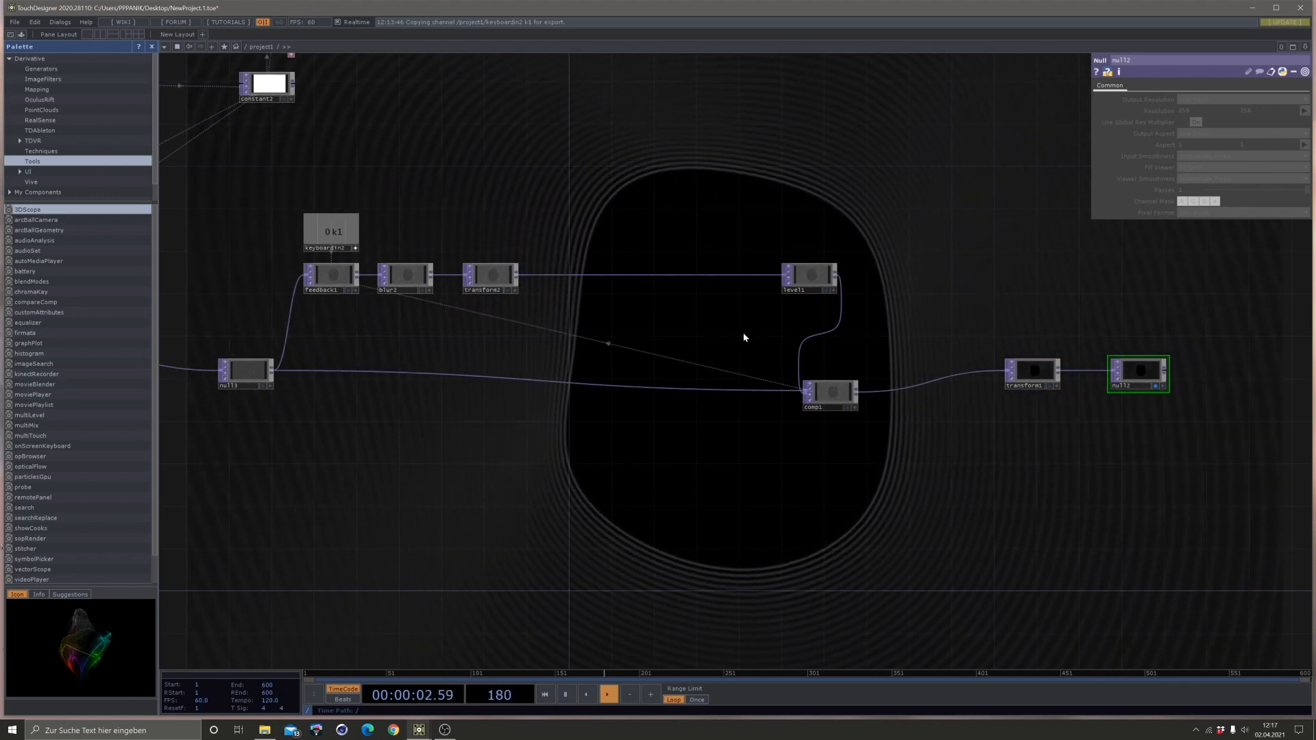
# Insert a Displace TOP between the loop's transform and the level, and set both displace weights to 0.006.
pyautogui.rightClick(658, 279)
pyautogui.click(682, 265)
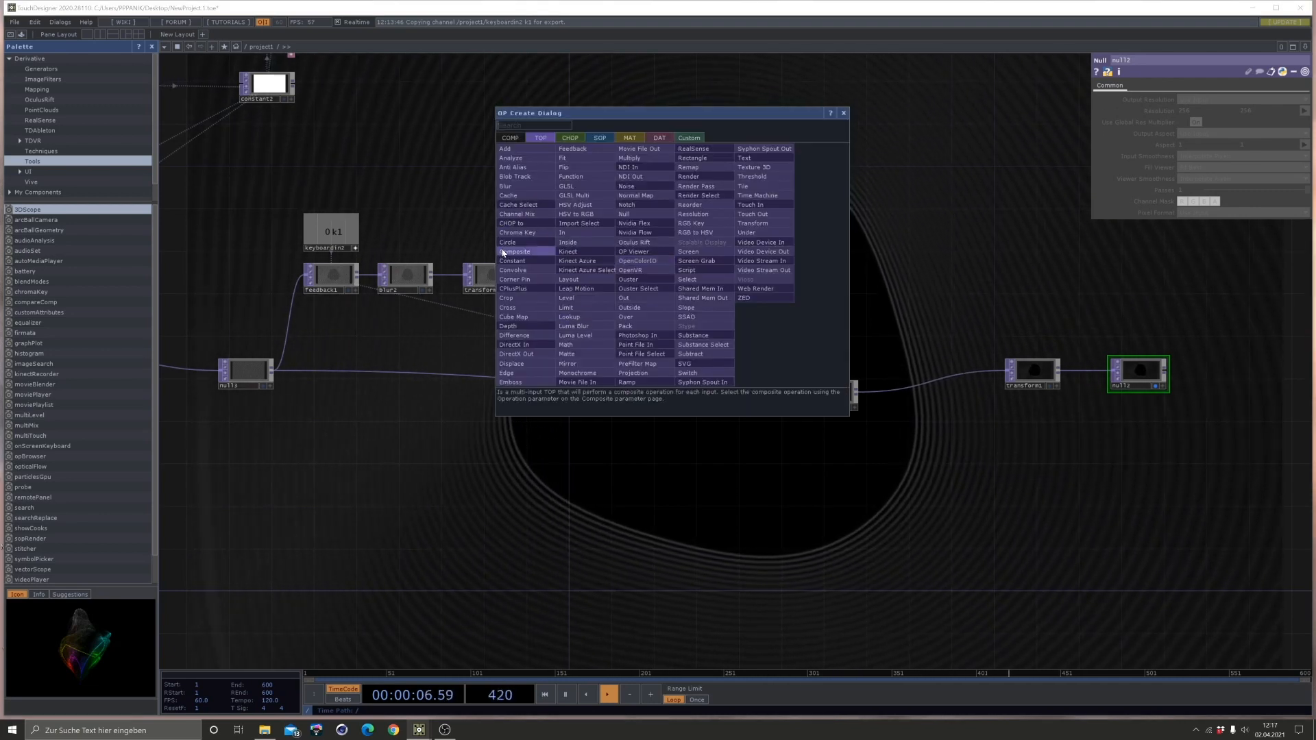
pyautogui.click(512, 364)
pyautogui.click(659, 267)
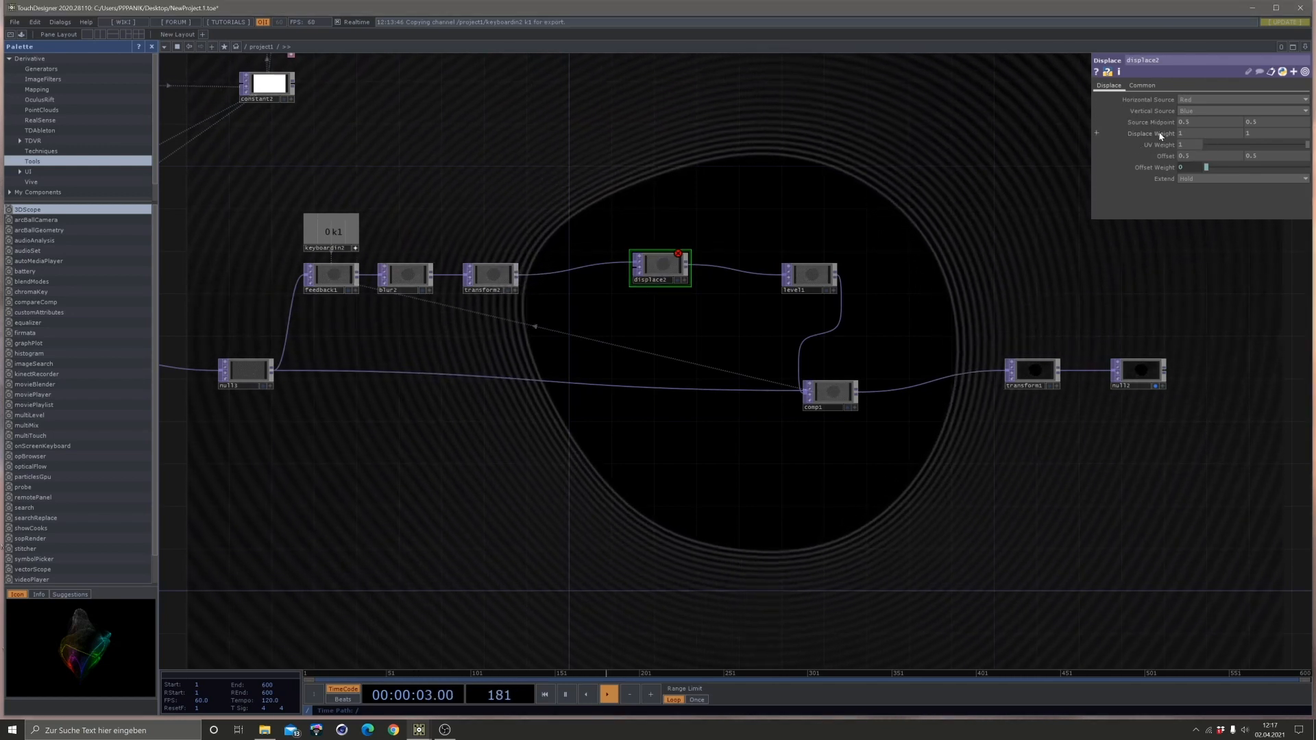
pyautogui.moveTo(1160, 137)
pyautogui.mouseDown(button='middle')
pyautogui.moveTo(1159, 147)
pyautogui.moveTo(1158, 118)
pyautogui.mouseUp(button='middle')
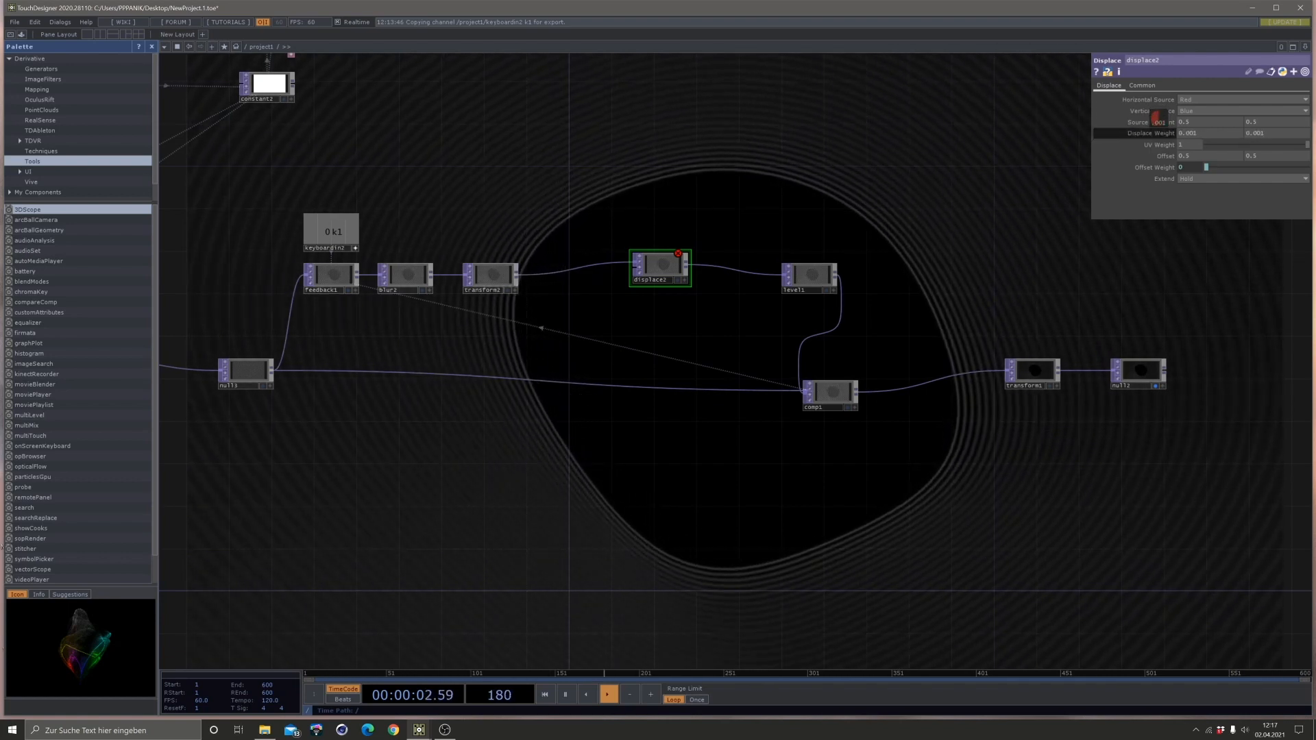
pyautogui.moveTo(1158, 119); pyautogui.dragTo(1160, 119, button='middle')
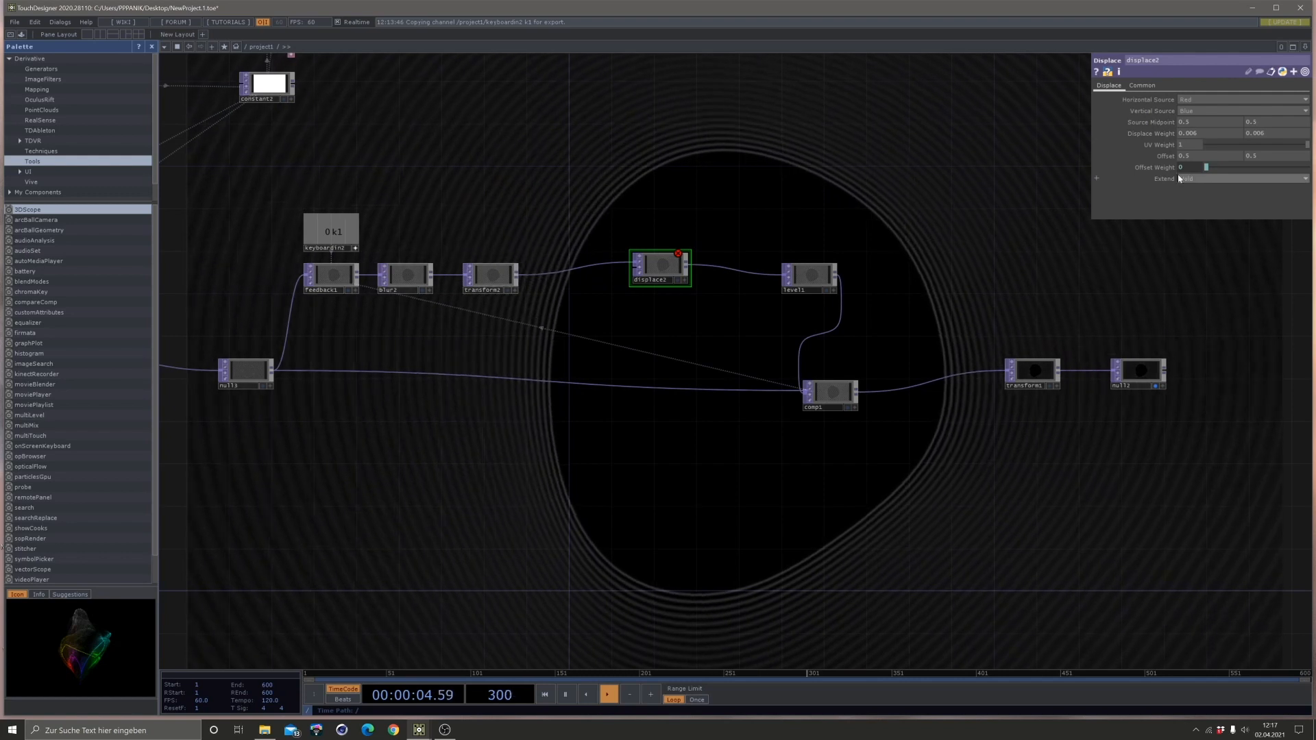
# Connect the loop transform's output to the displace's second input as well.
pyautogui.scroll(4, 550, 212)
pyautogui.click(481, 336)
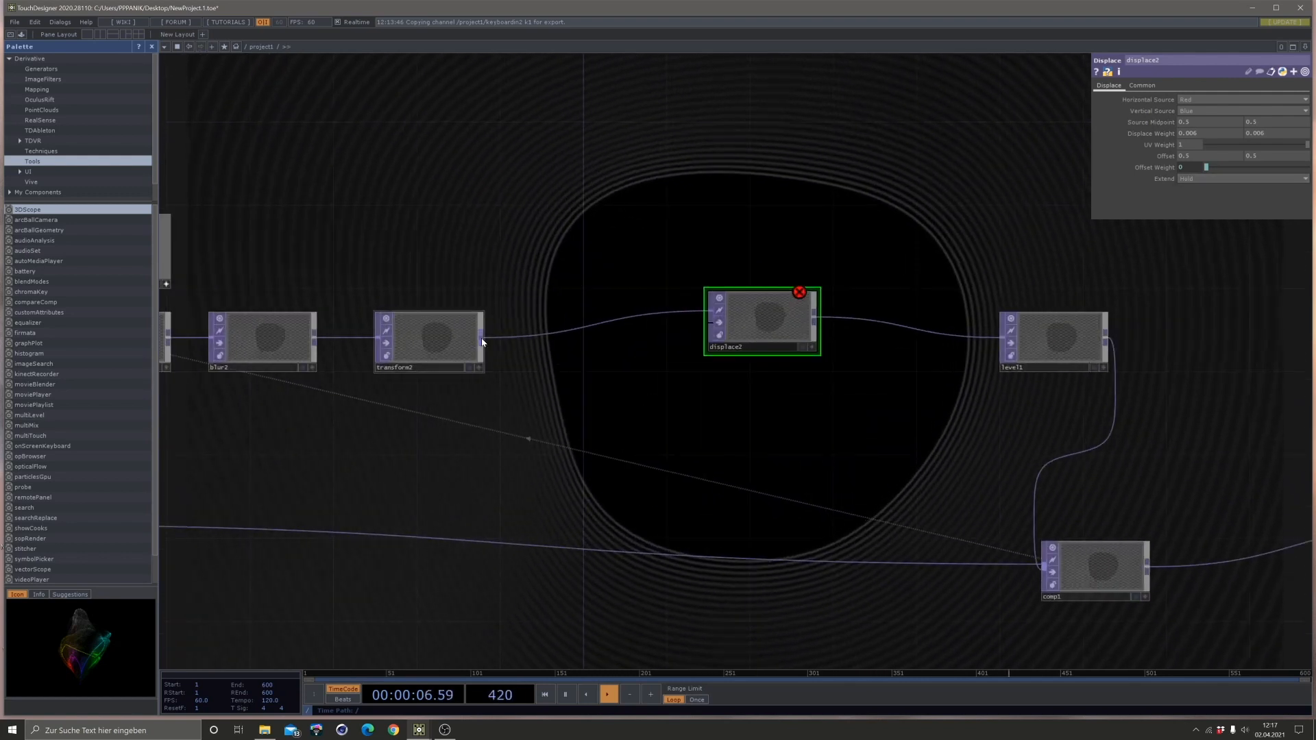
pyautogui.click(710, 322)
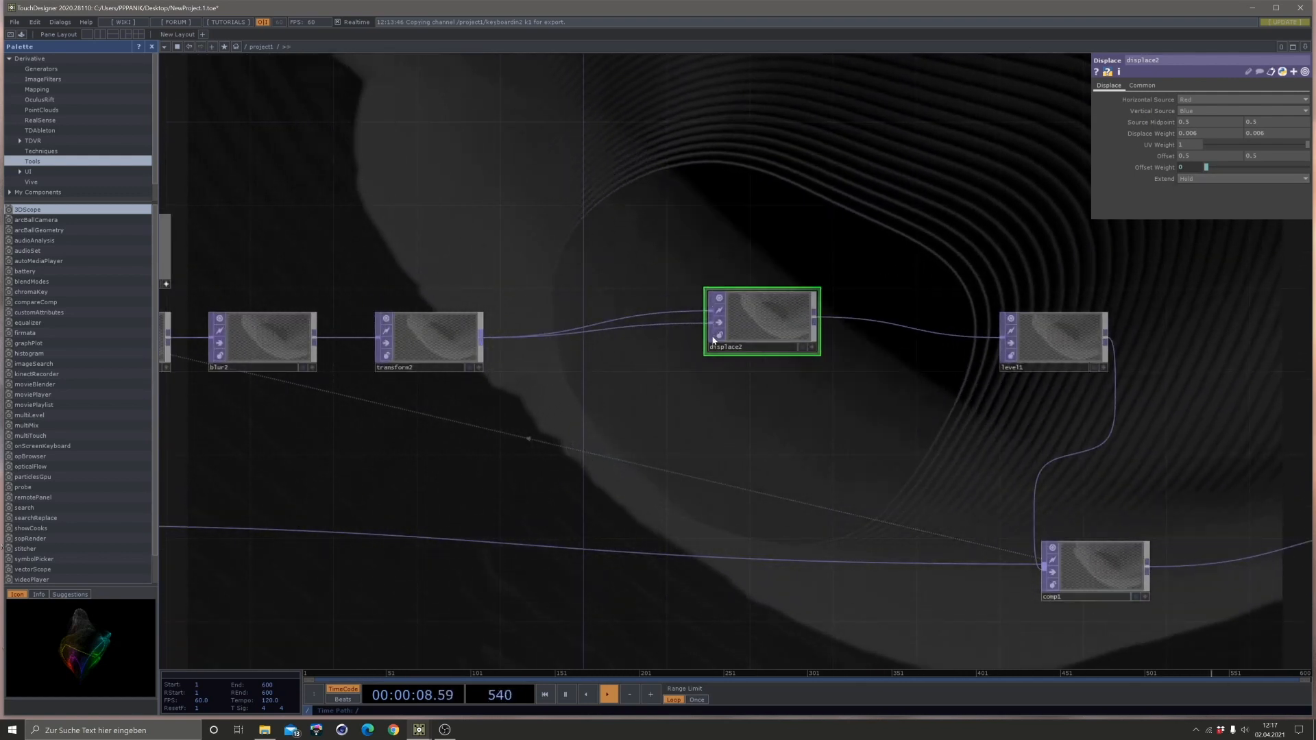
# Insert a Blur TOP into the connection to the displace's second input, with filter size 9 and the pre-shrink raised to the slider's maximum.
pyautogui.rightClick(655, 326)
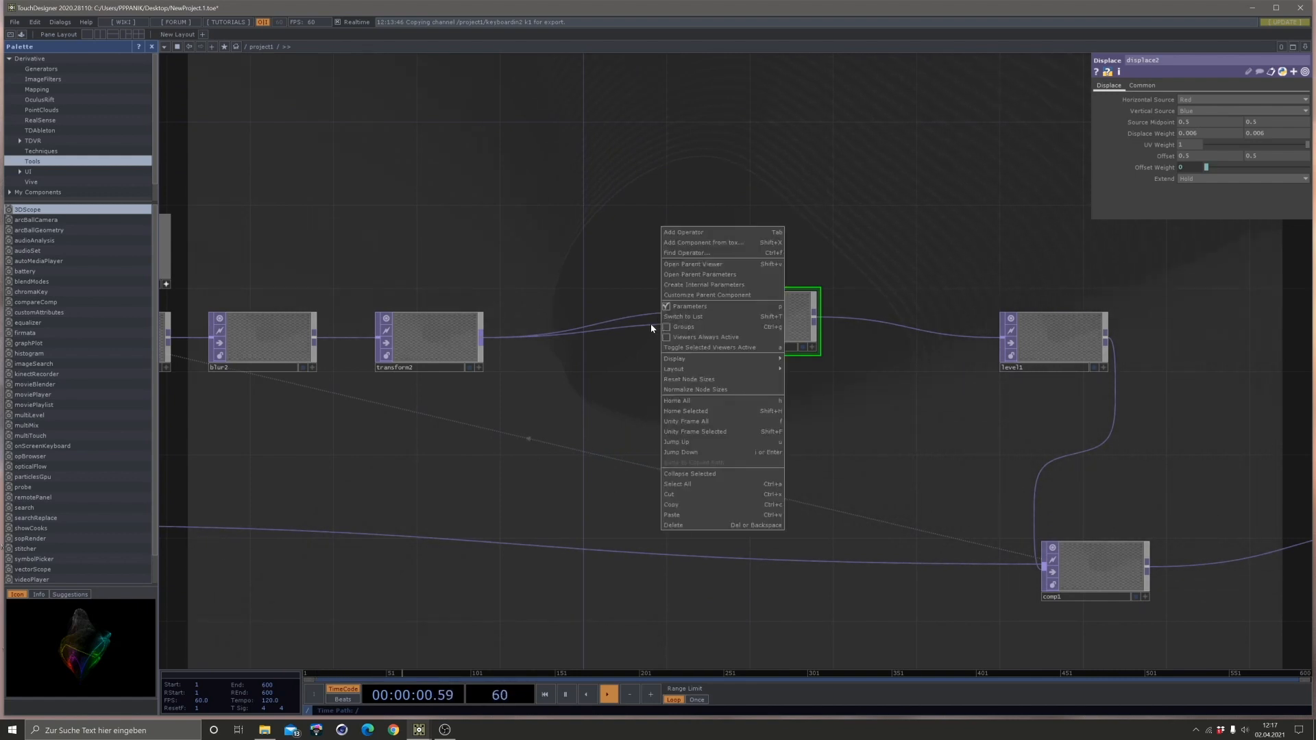
pyautogui.click(651, 324)
pyautogui.rightClick(651, 324)
pyautogui.click(664, 316)
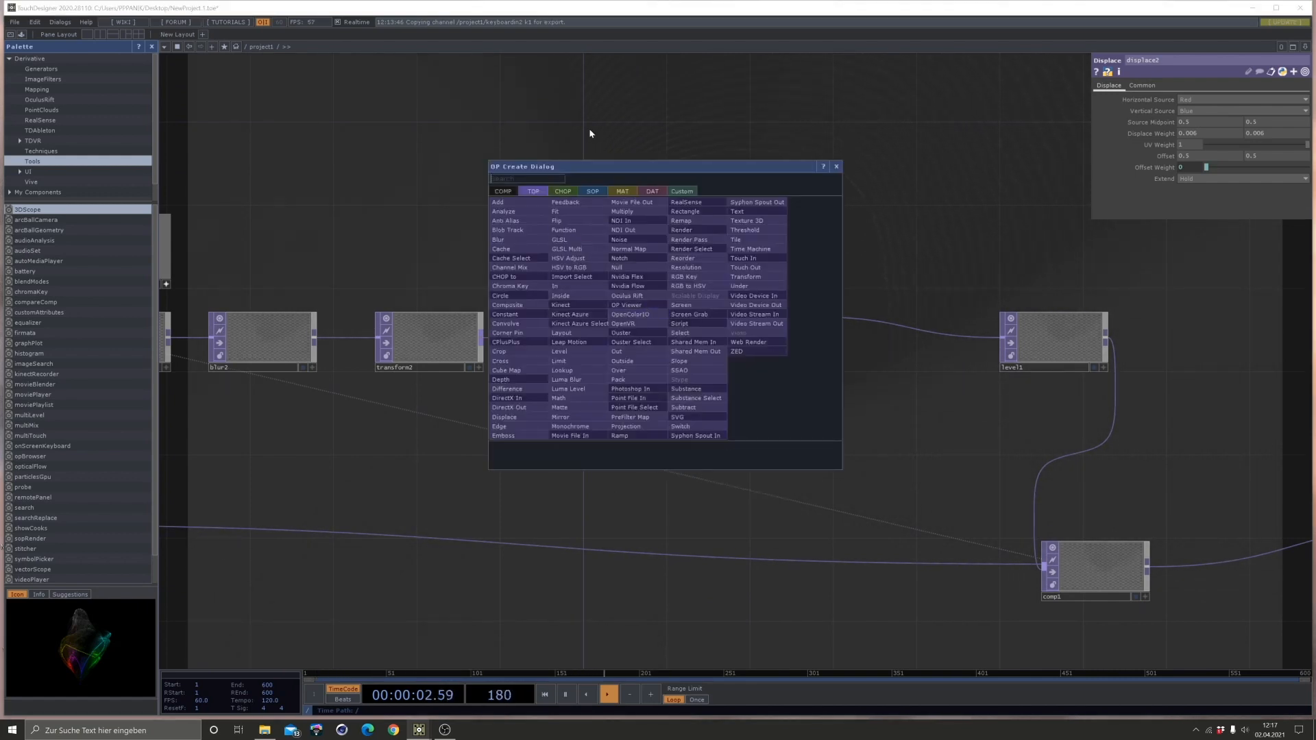
pyautogui.click(510, 248)
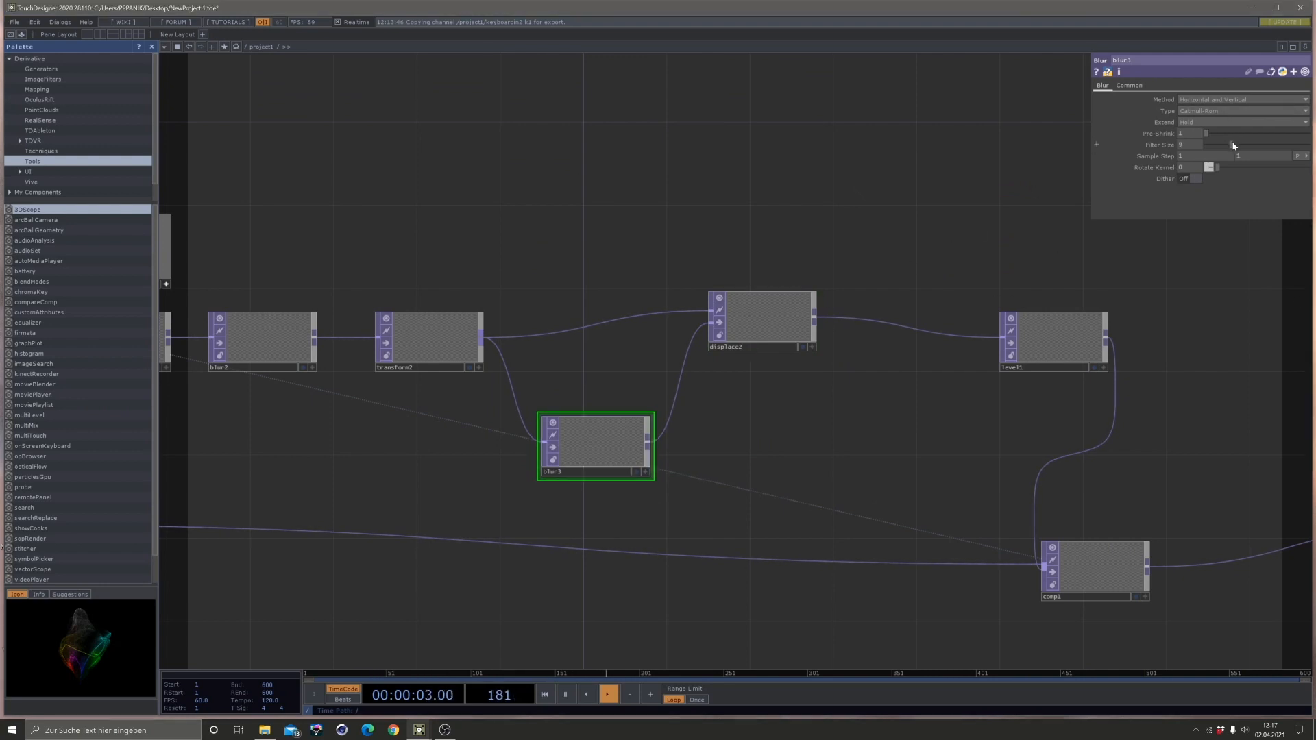
pyautogui.moveTo(1207, 133); pyautogui.dragTo(1305, 134)
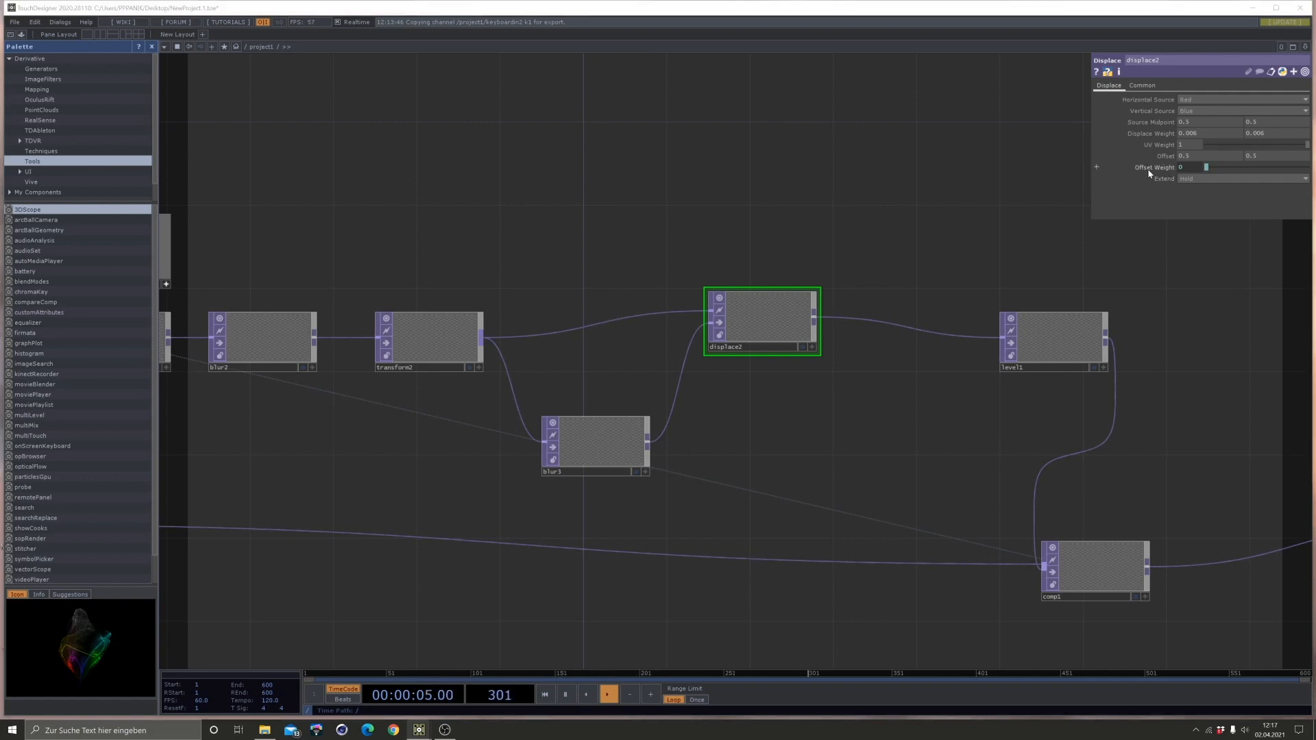
# Set the offset weight of the loop's displace to 0.007.
pyautogui.moveTo(1206, 167); pyautogui.dragTo(1224, 169)
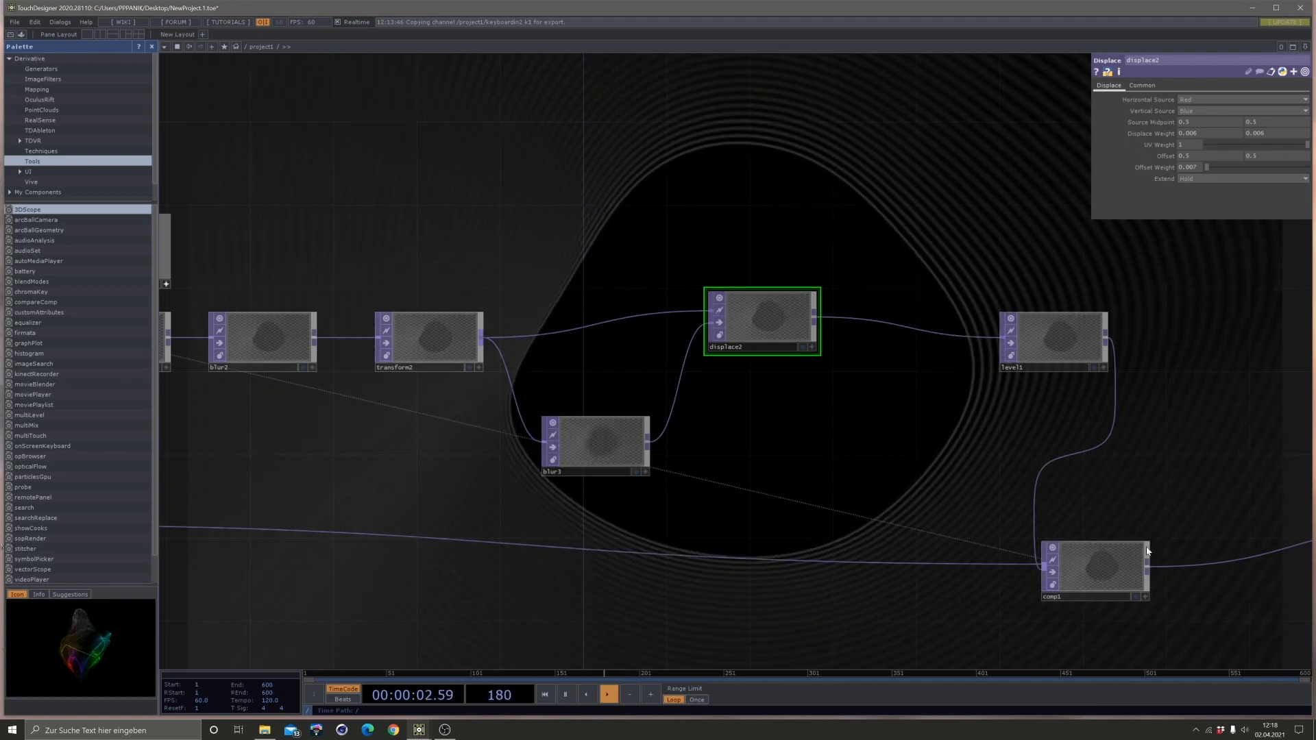
# Move the final transform and output null together downstream to open a gap after the composite.
pyautogui.scroll(-2, 888, 469)
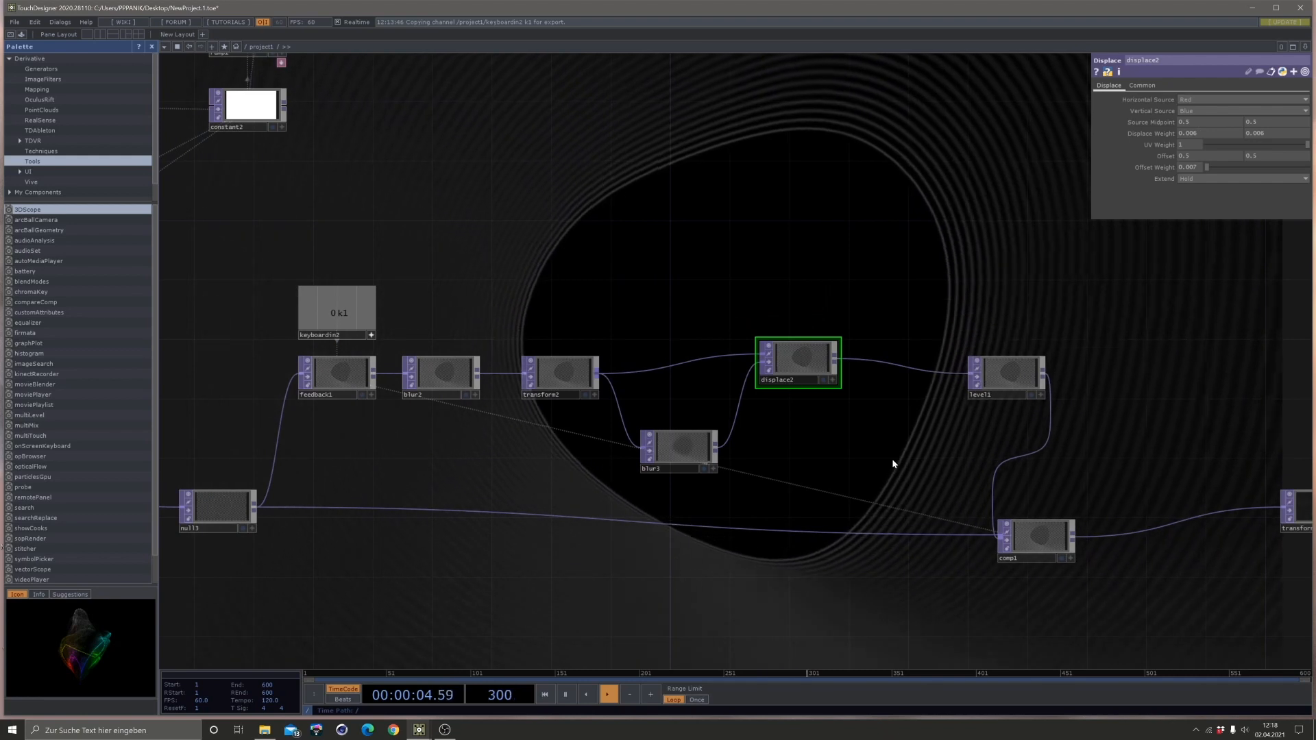
pyautogui.moveTo(817, 401); pyautogui.dragTo(647, 278)
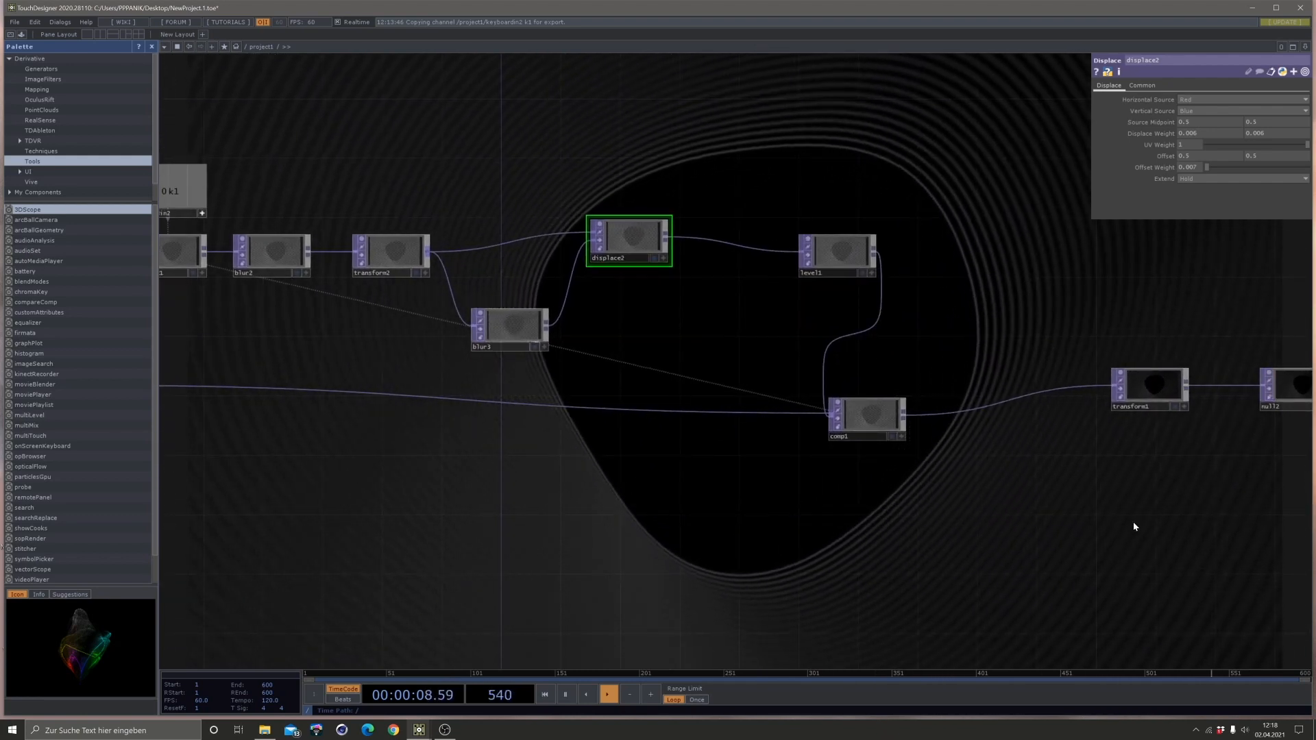
pyautogui.moveTo(1023, 508); pyautogui.dragTo(652, 457)
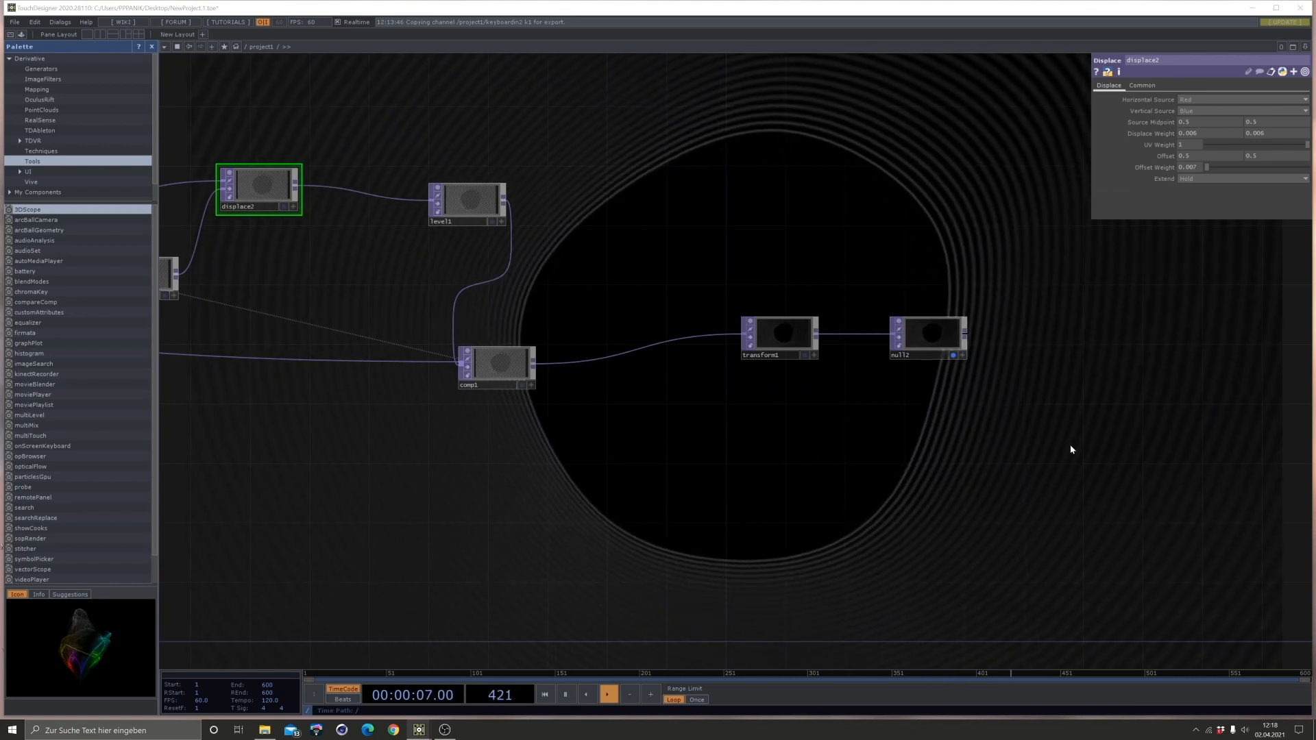
pyautogui.moveTo(1074, 443); pyautogui.dragTo(989, 336)
pyautogui.moveTo(911, 385); pyautogui.dragTo(911, 481)
pyautogui.moveTo(945, 473); pyautogui.dragTo(623, 305, button='right')
pyautogui.moveTo(696, 323); pyautogui.dragTo(976, 339)
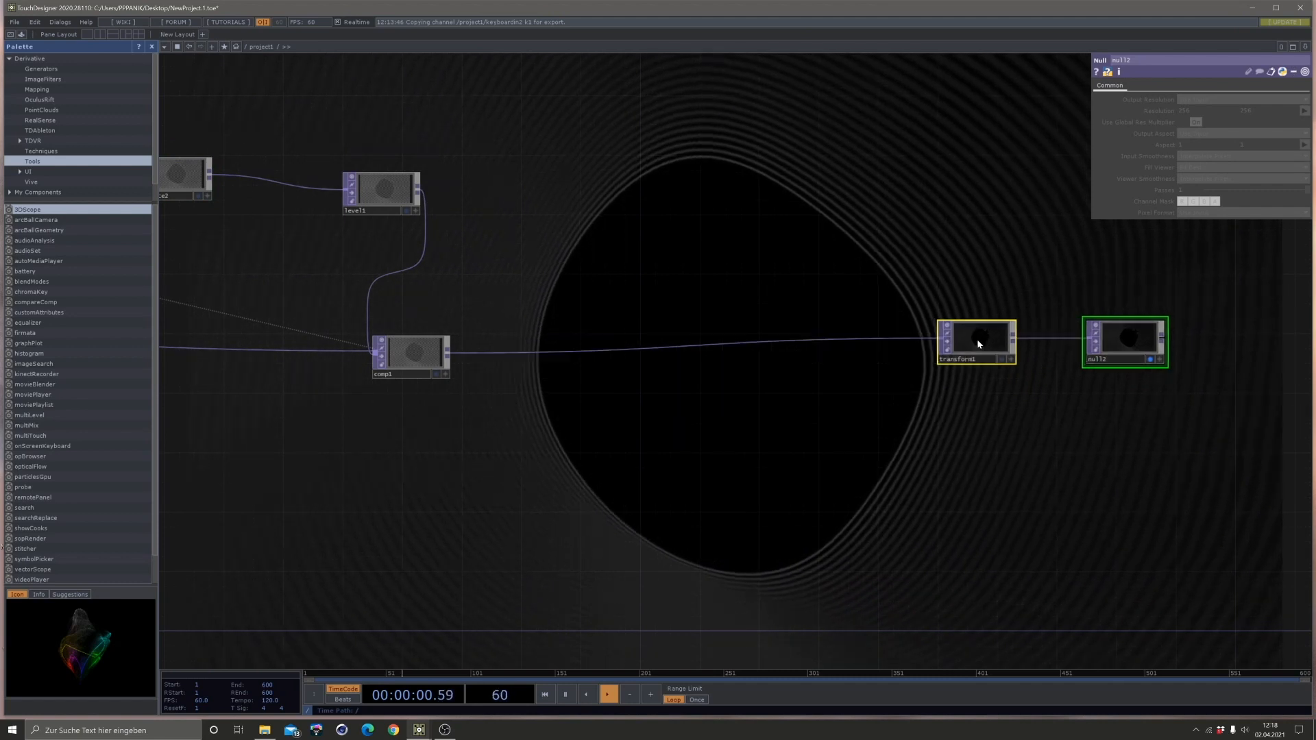
pyautogui.moveTo(812, 414); pyautogui.dragTo(888, 394)
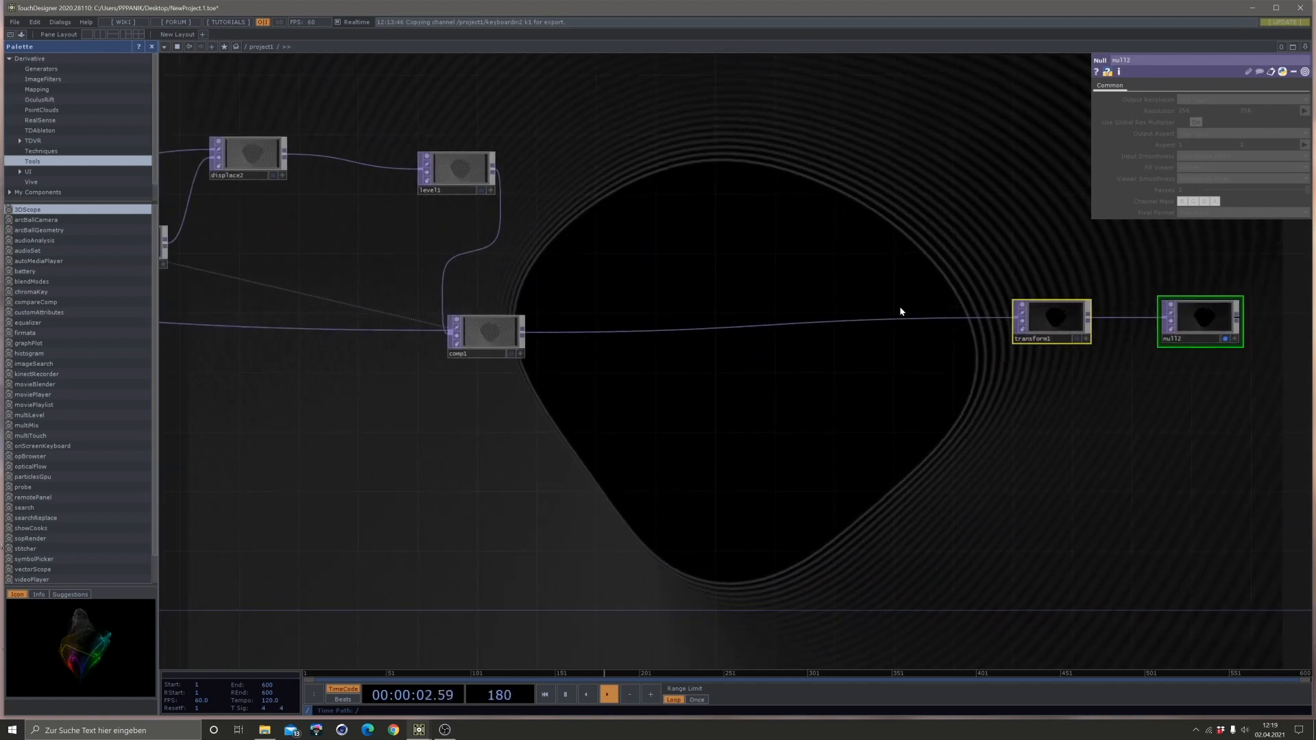
# Insert a Displace TOP into the connection between the composite and the final transform.
pyautogui.scroll(3, 735, 413)
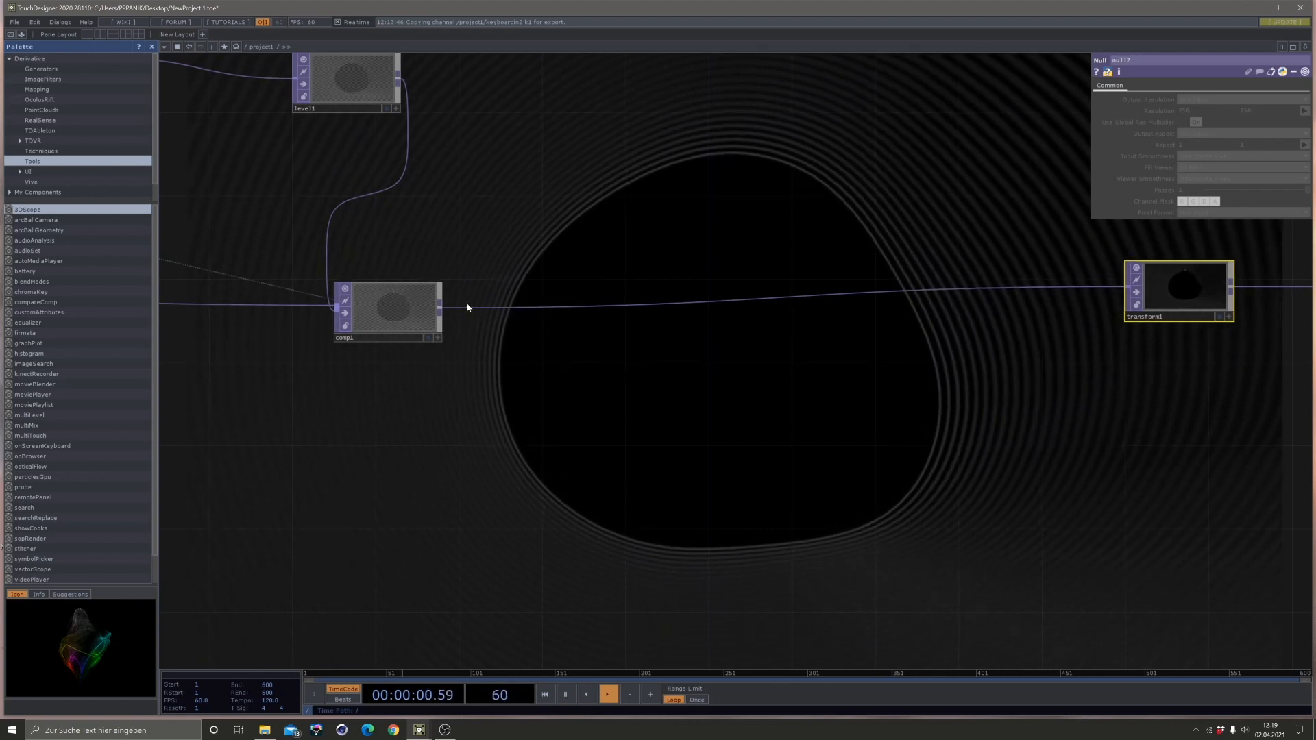
pyautogui.rightClick(517, 306)
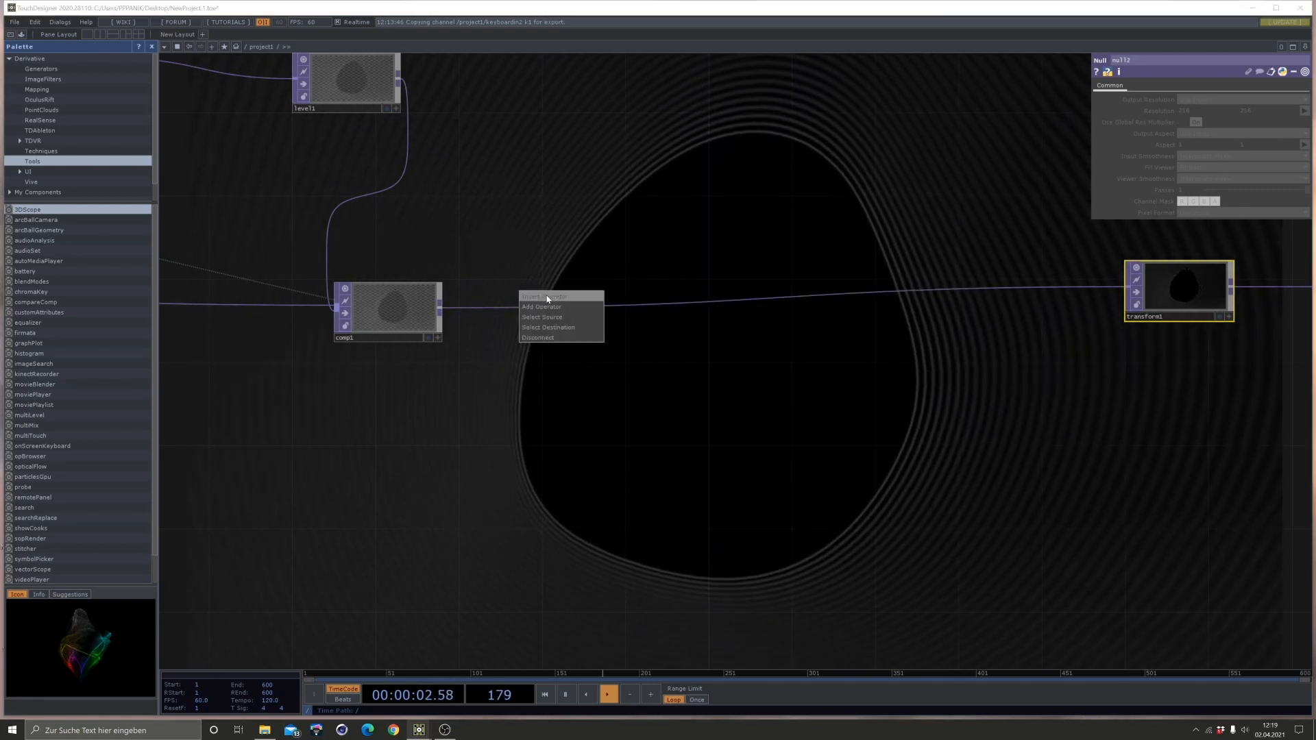
pyautogui.click(547, 299)
pyautogui.click(391, 384)
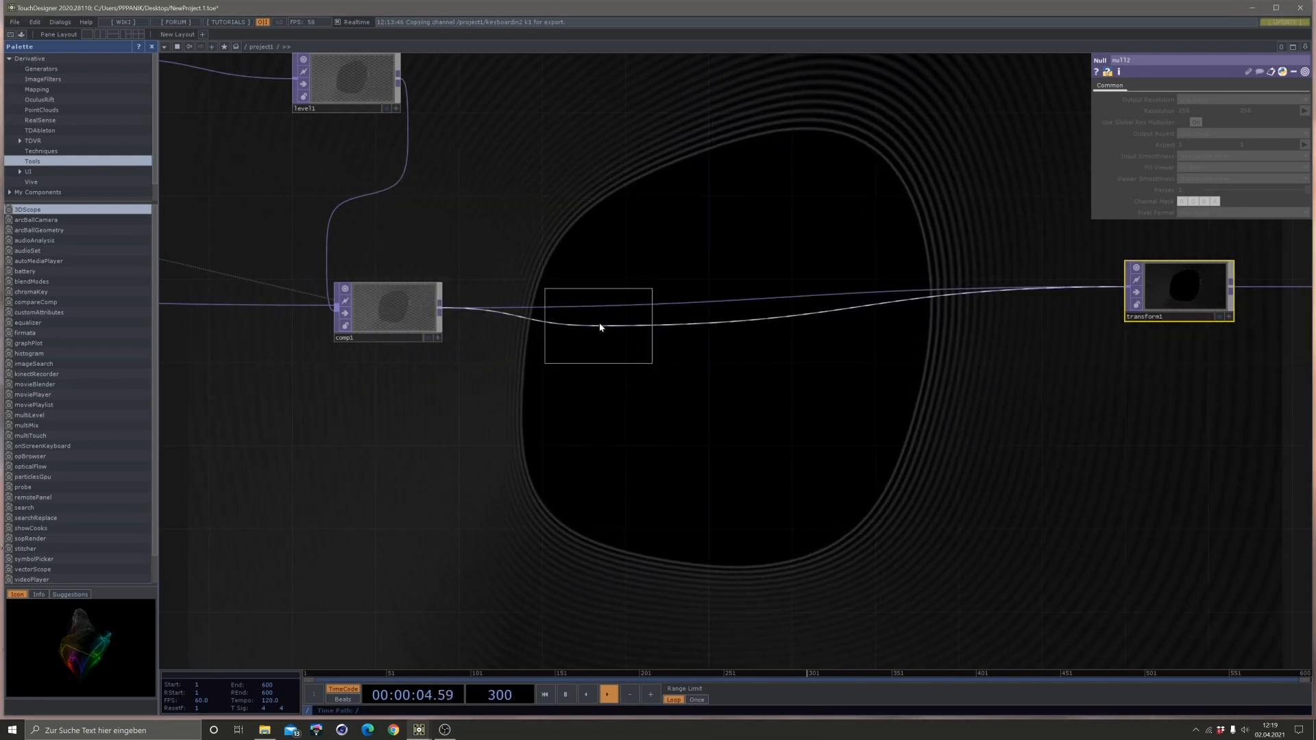
pyautogui.click(597, 316)
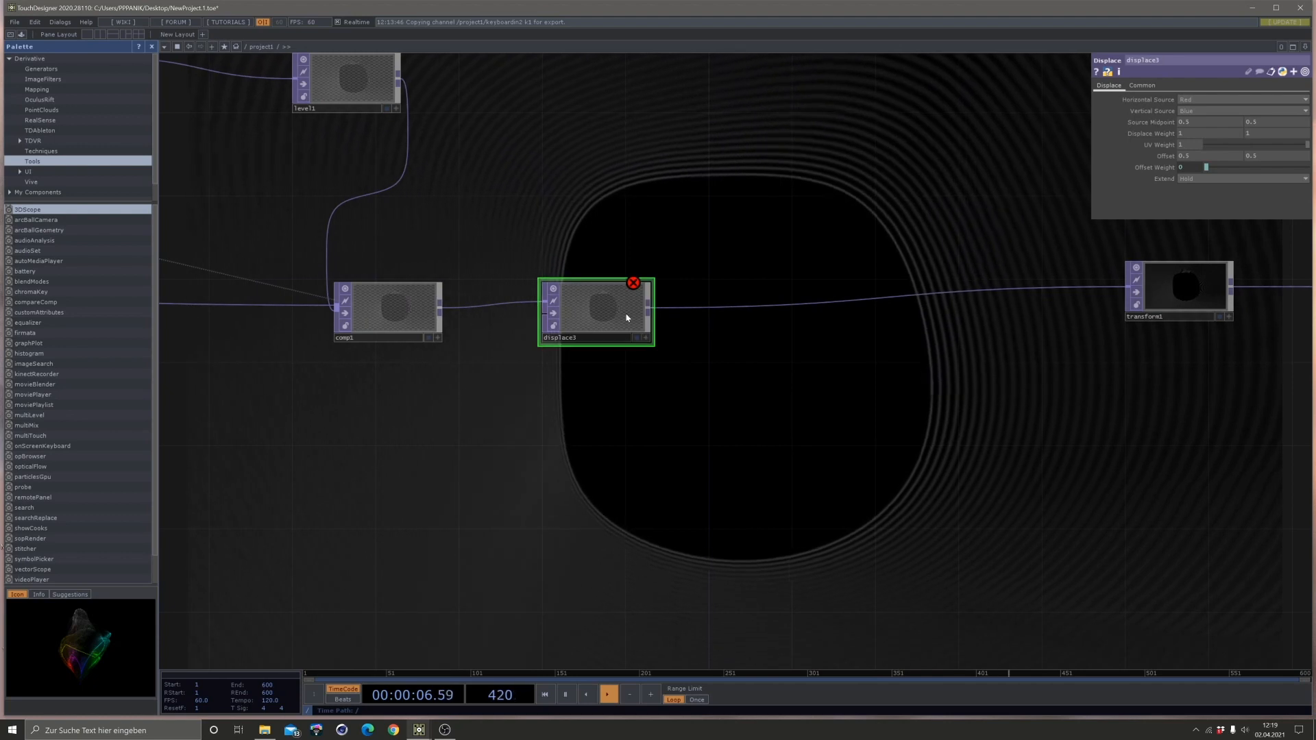
# Shift the new displace slightly downstream, connect the composite to its second input as well, and set both displace weights to 0.001.
pyautogui.moveTo(625, 314); pyautogui.dragTo(688, 314)
pyautogui.moveTo(442, 309); pyautogui.dragTo(585, 321)
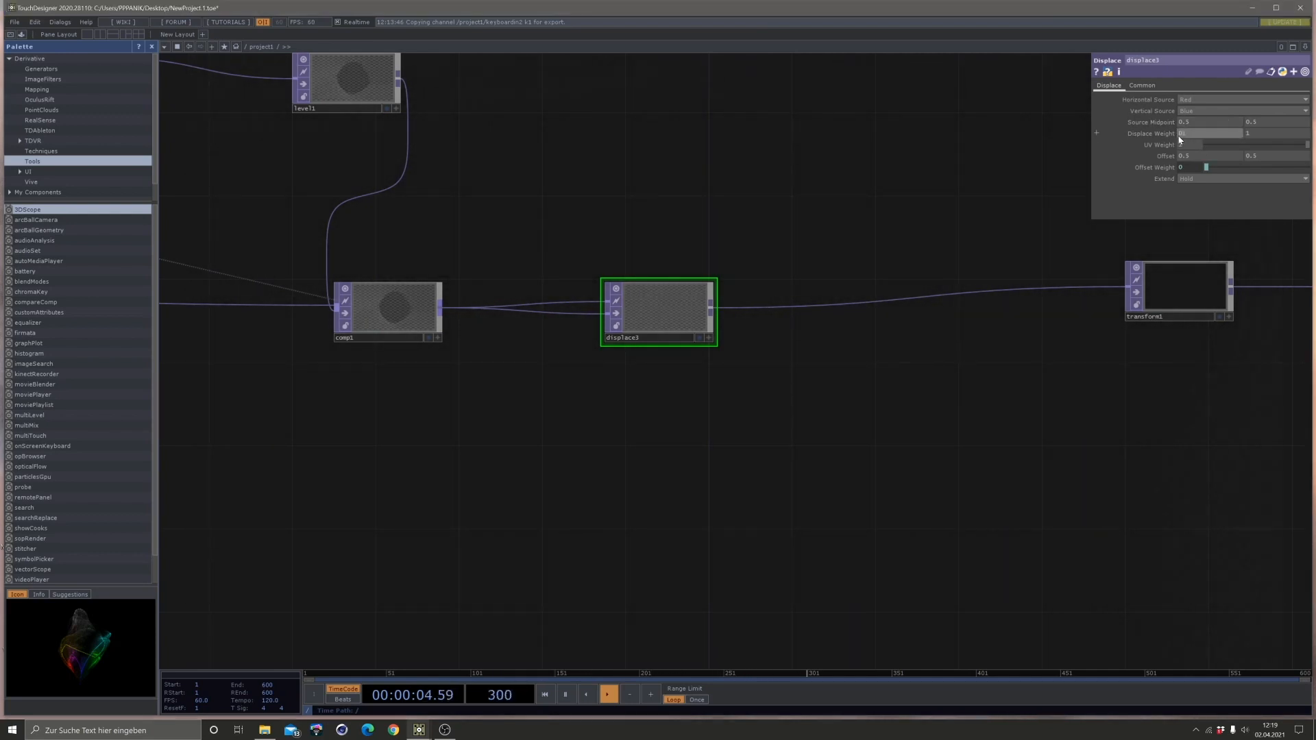
pyautogui.write('001')
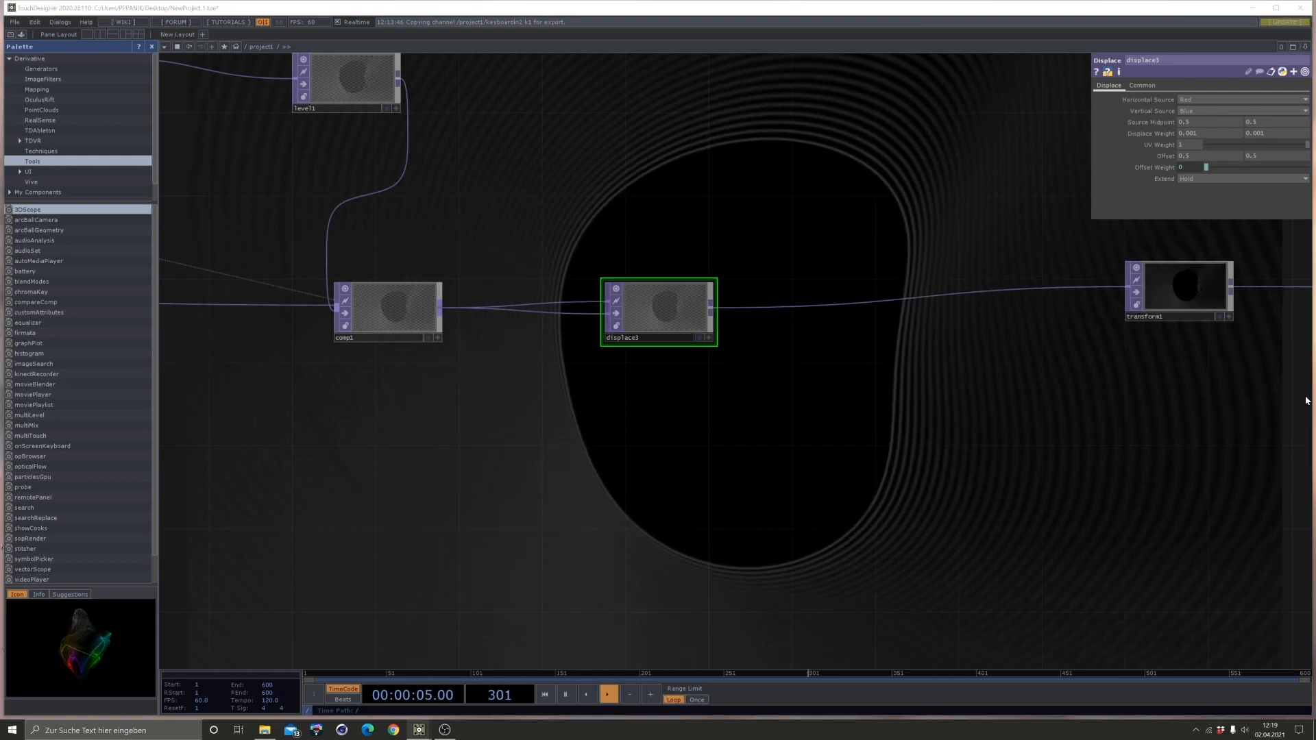
# Insert a Blur TOP into the connection from the composite to the new displace's second input, placed below the main chain.
pyautogui.rightClick(555, 310)
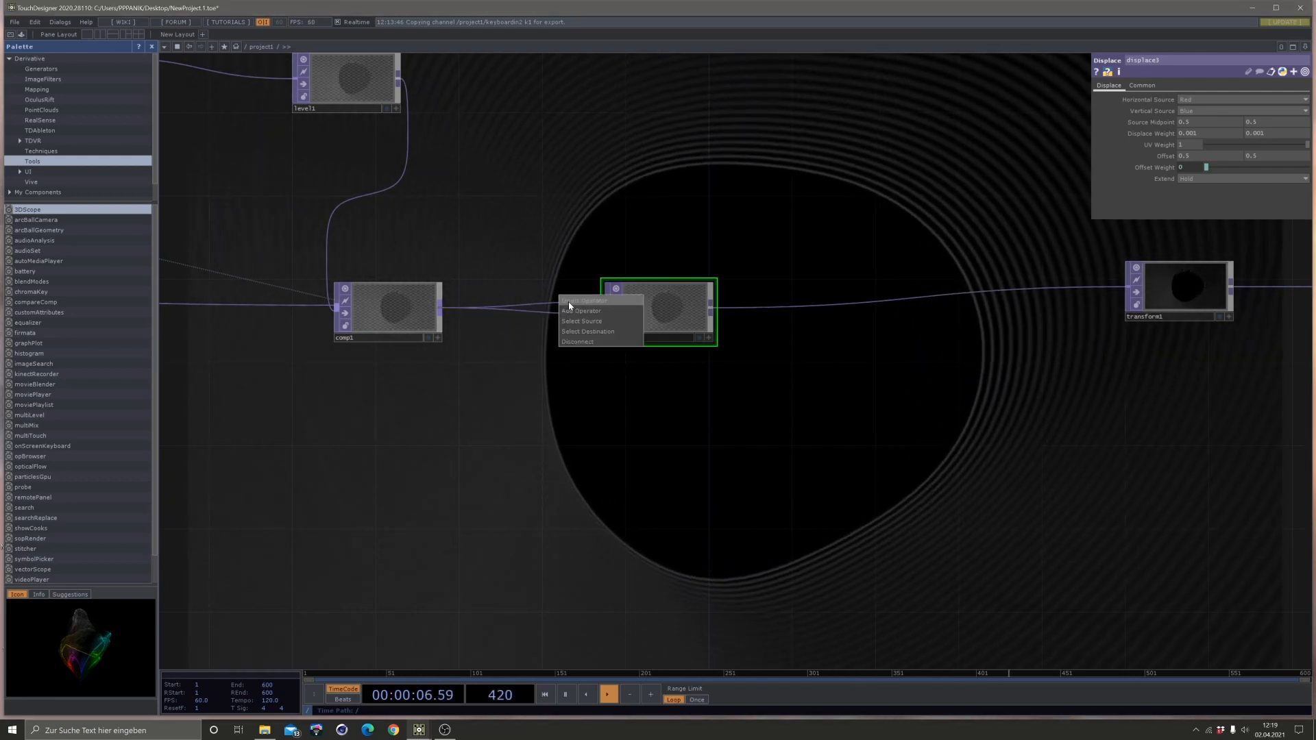
pyautogui.click(569, 303)
pyautogui.click(402, 226)
pyautogui.click(521, 459)
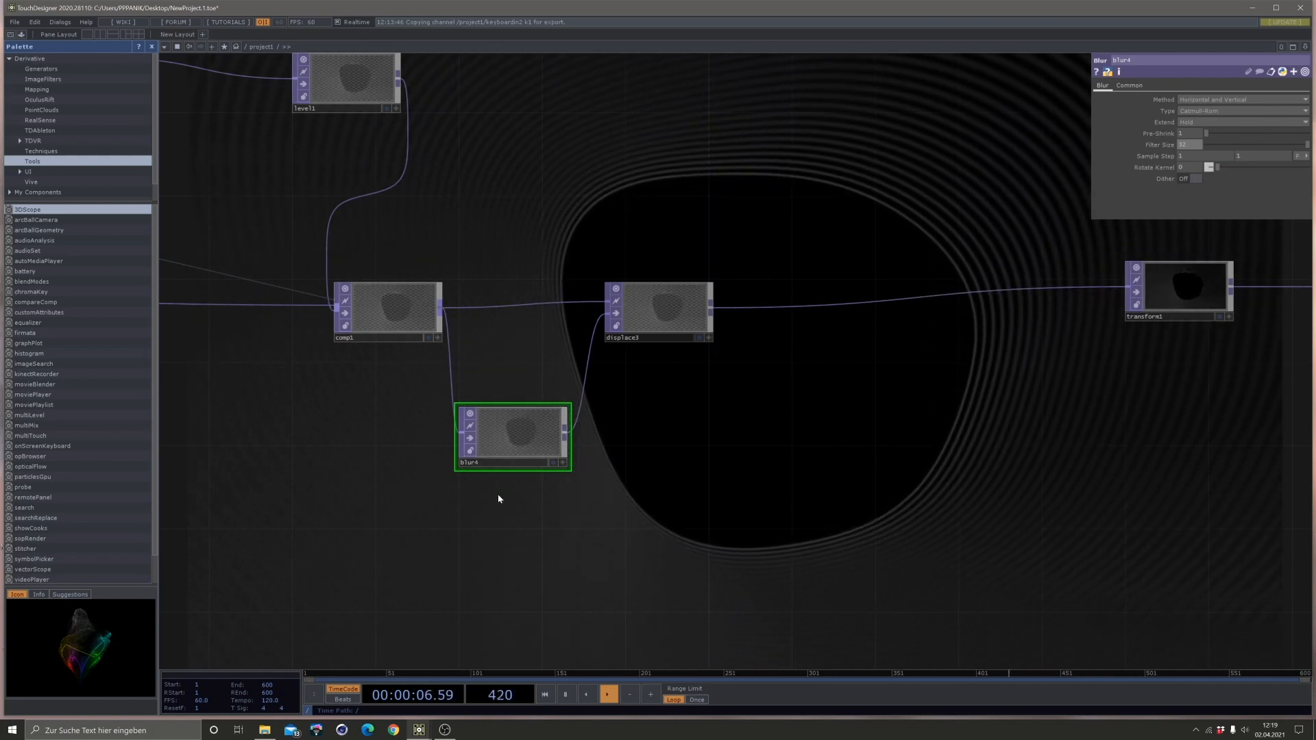
# Try displace weights of 0.046 on the displace after the composite.
pyautogui.click(678, 322)
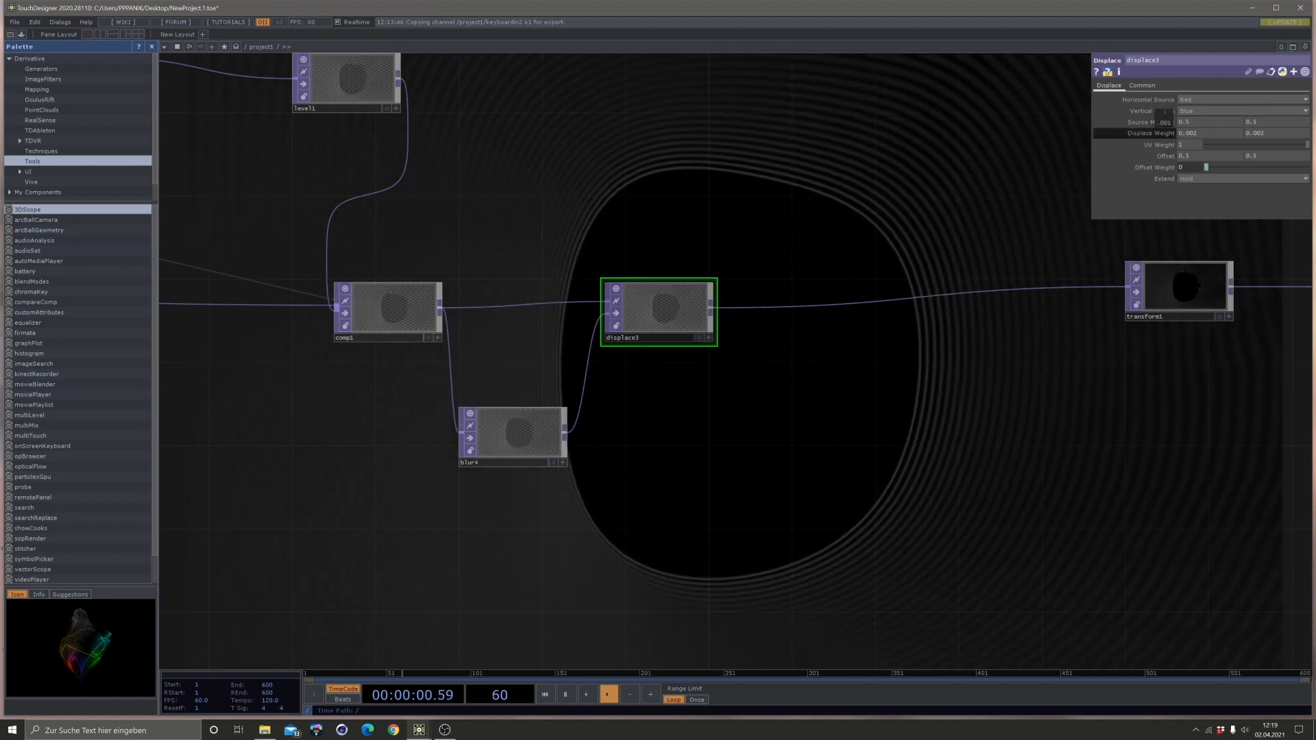
pyautogui.moveTo(1164, 135); pyautogui.dragTo(1164, 115)
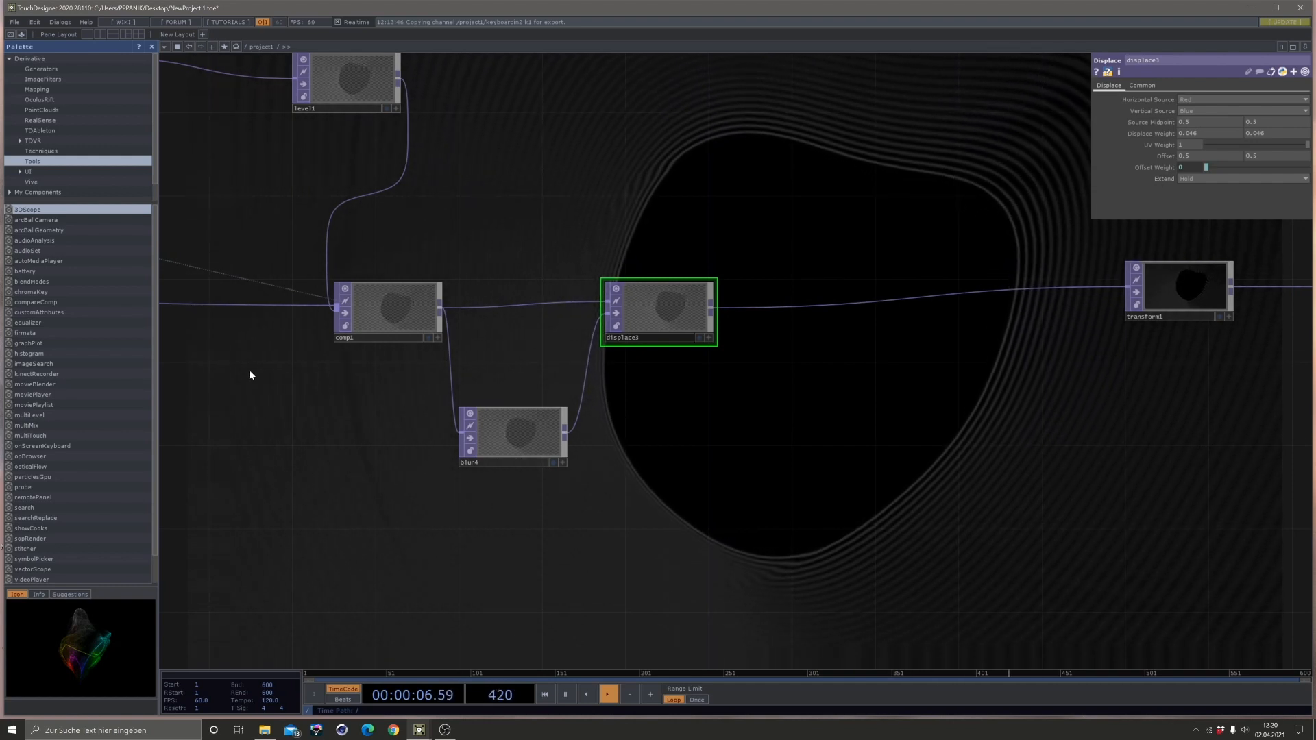
# Try the Zero extend mode on the displace after the composite, and restore Hold.
pyautogui.click(1189, 178)
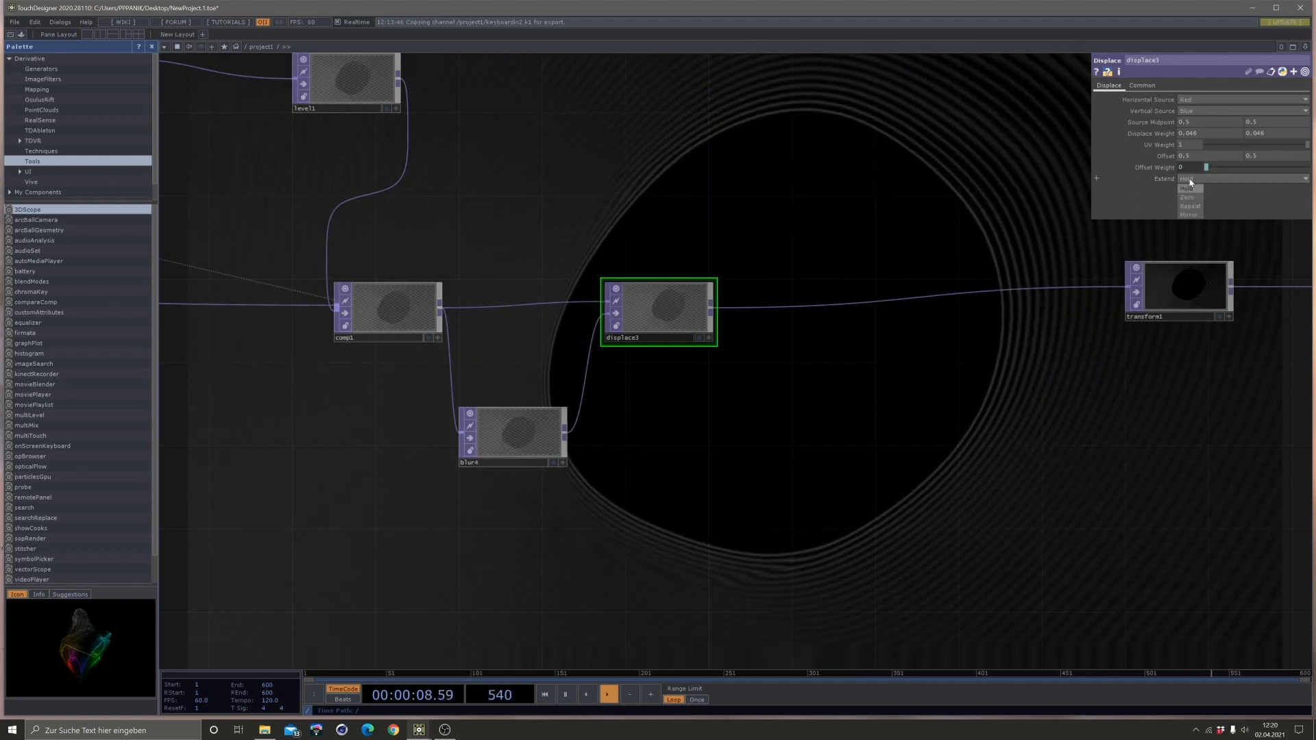
pyautogui.click(1189, 193)
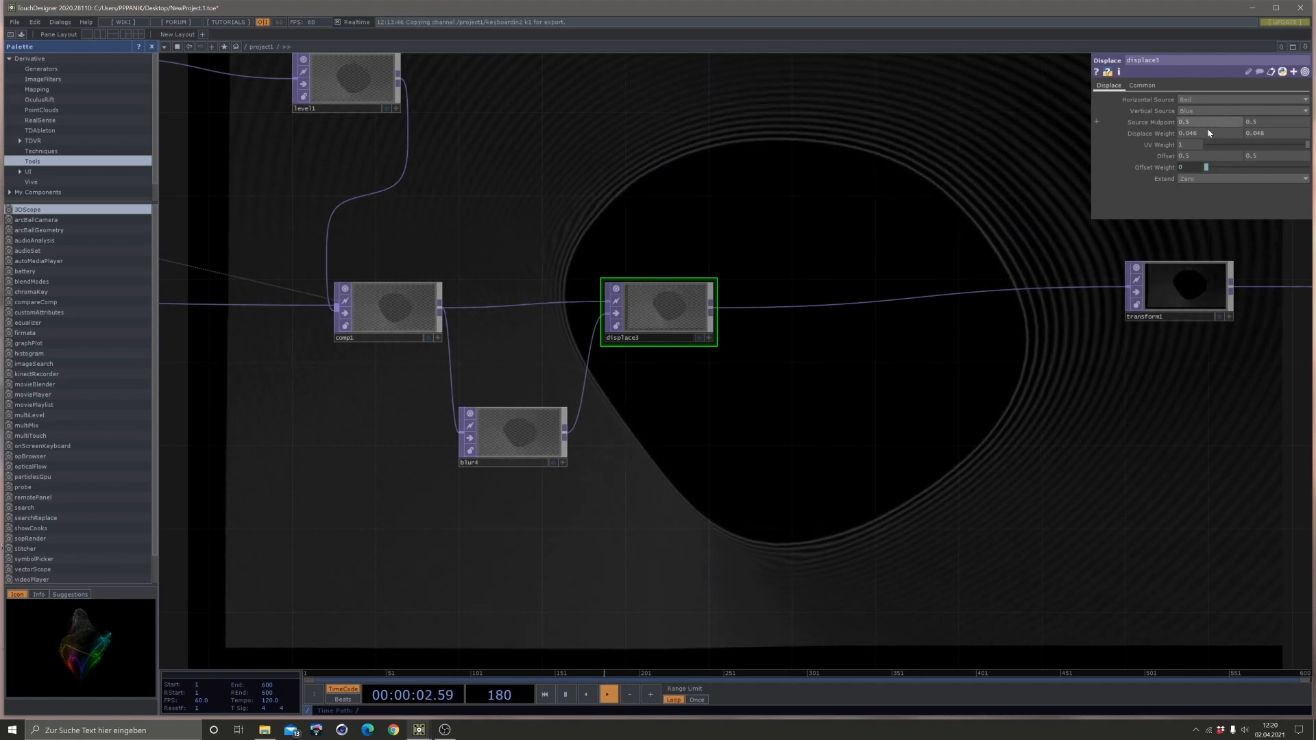
pyautogui.click(1189, 178)
pyautogui.click(1189, 216)
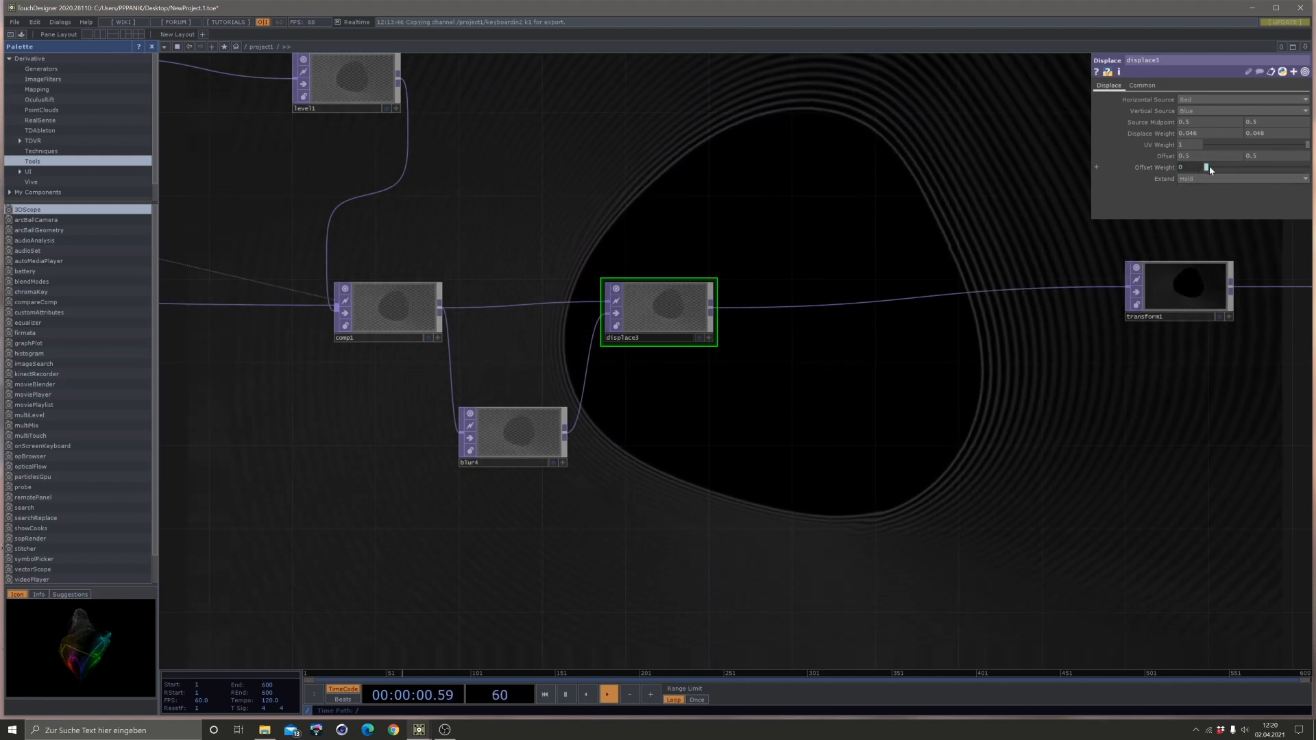
# Set the displace weights after the composite to 0.001 and 0.0001, and its offset weight to 0.
pyautogui.moveTo(1208, 170); pyautogui.dragTo(1219, 170)
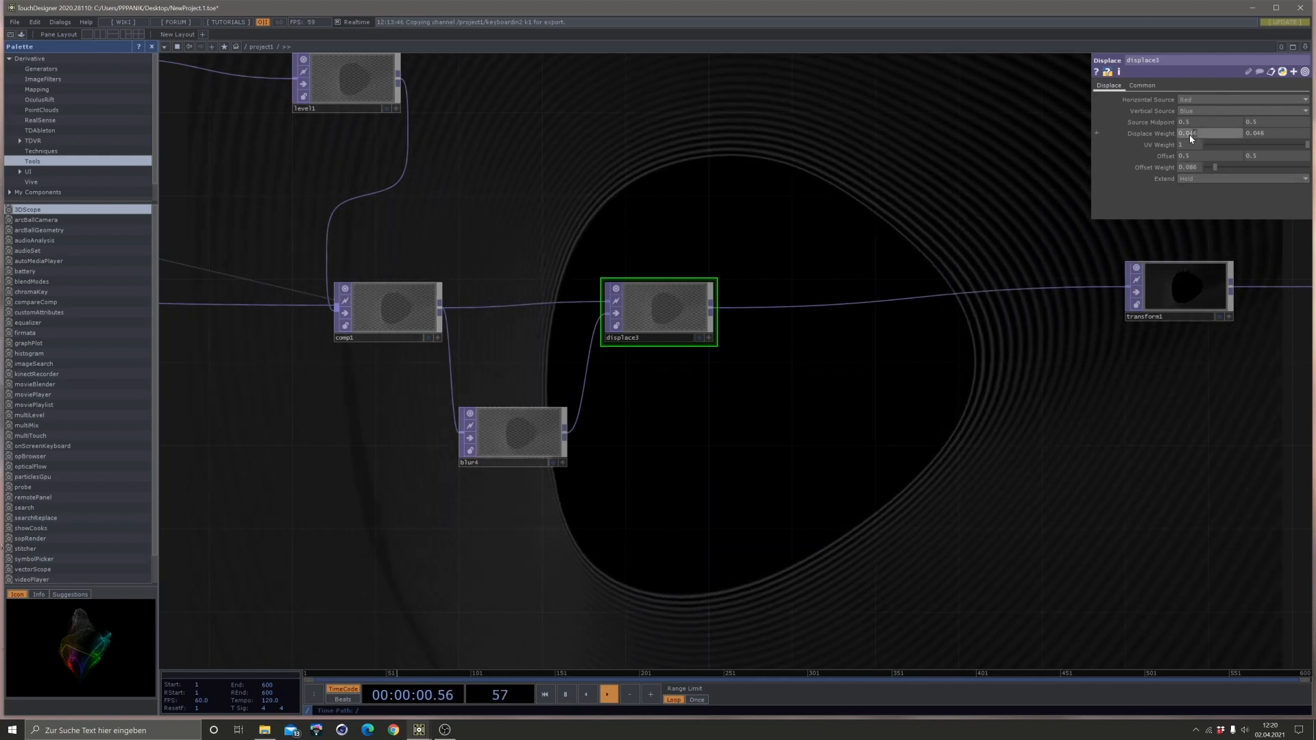
pyautogui.scroll(-20, 1189, 134)
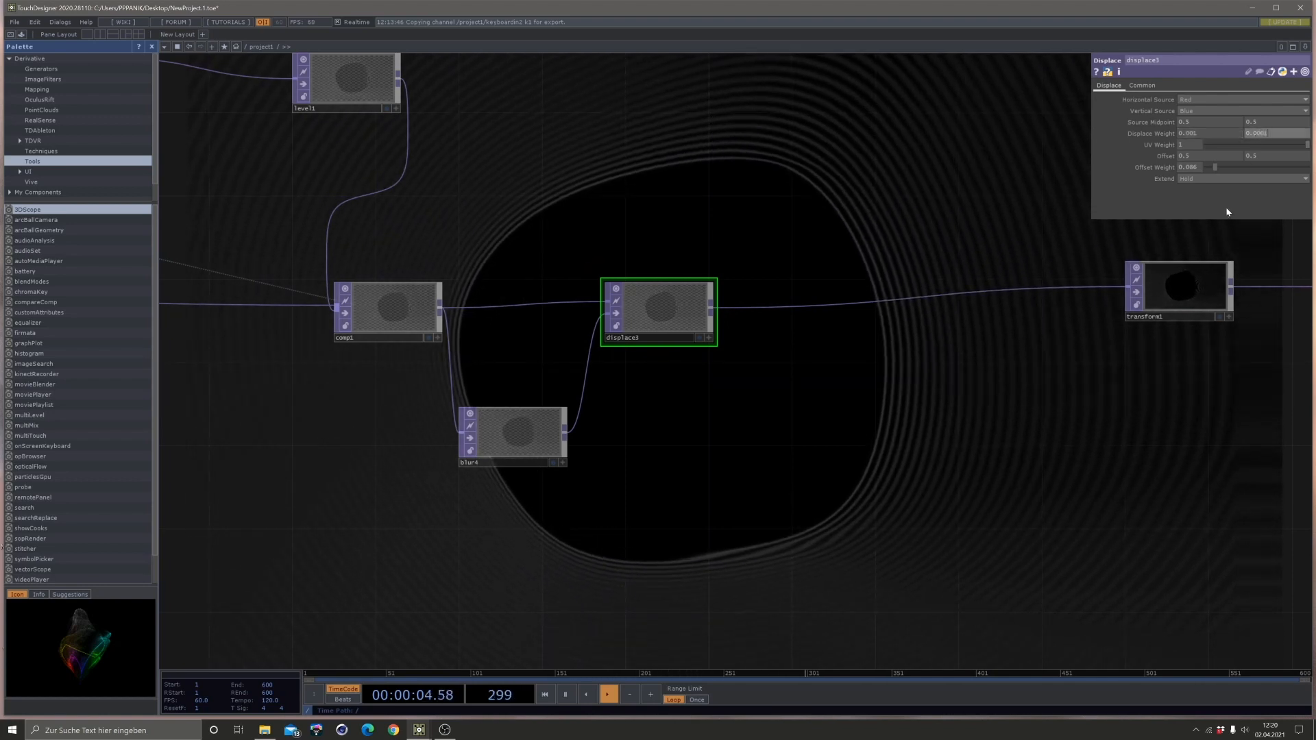
pyautogui.click(1207, 177)
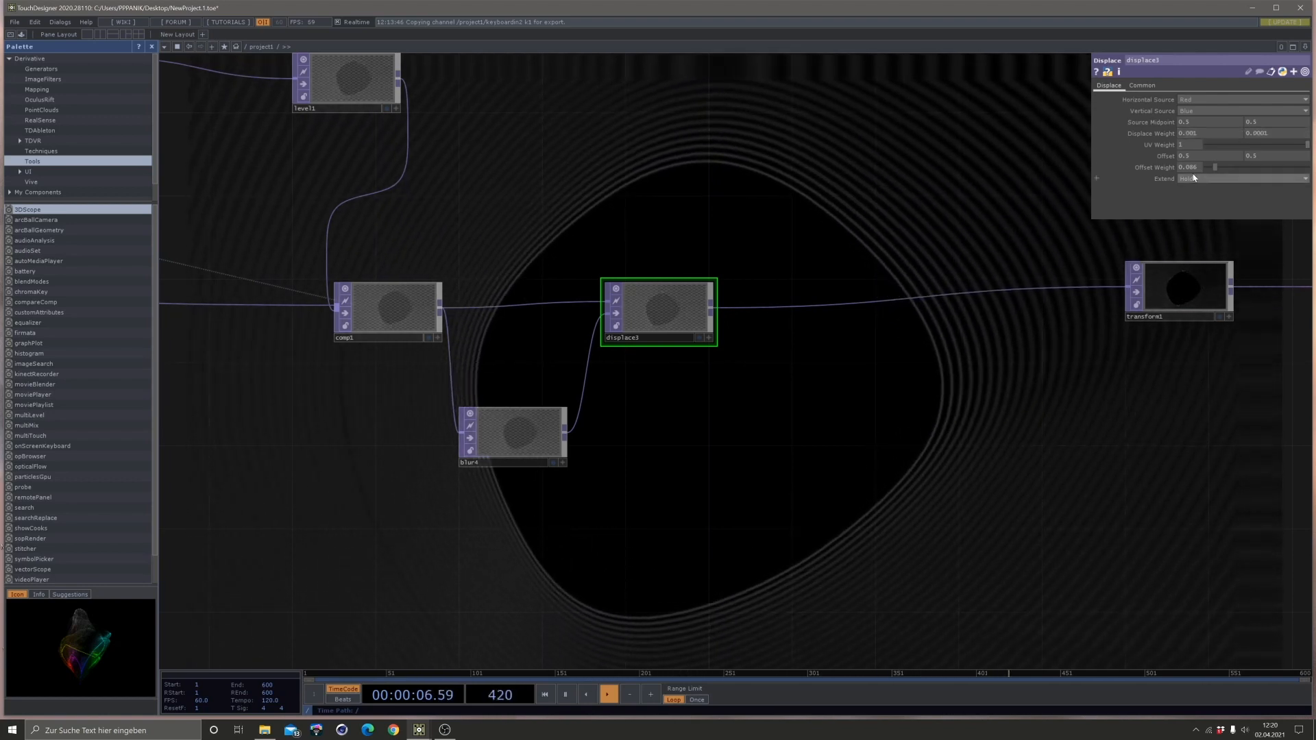
pyautogui.moveTo(1210, 168); pyautogui.dragTo(1197, 166)
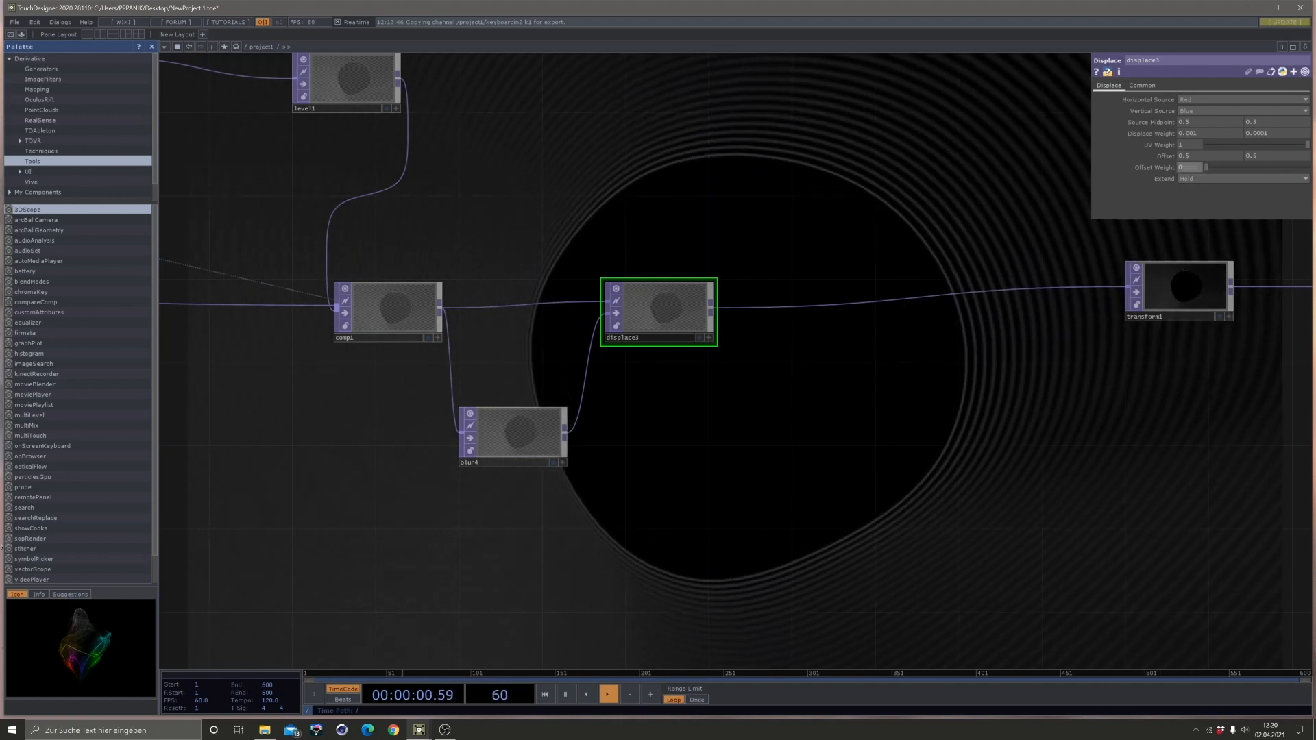
# Insert a Null TOP directly after the displace that follows the composite.
pyautogui.moveTo(1021, 437); pyautogui.dragTo(667, 456)
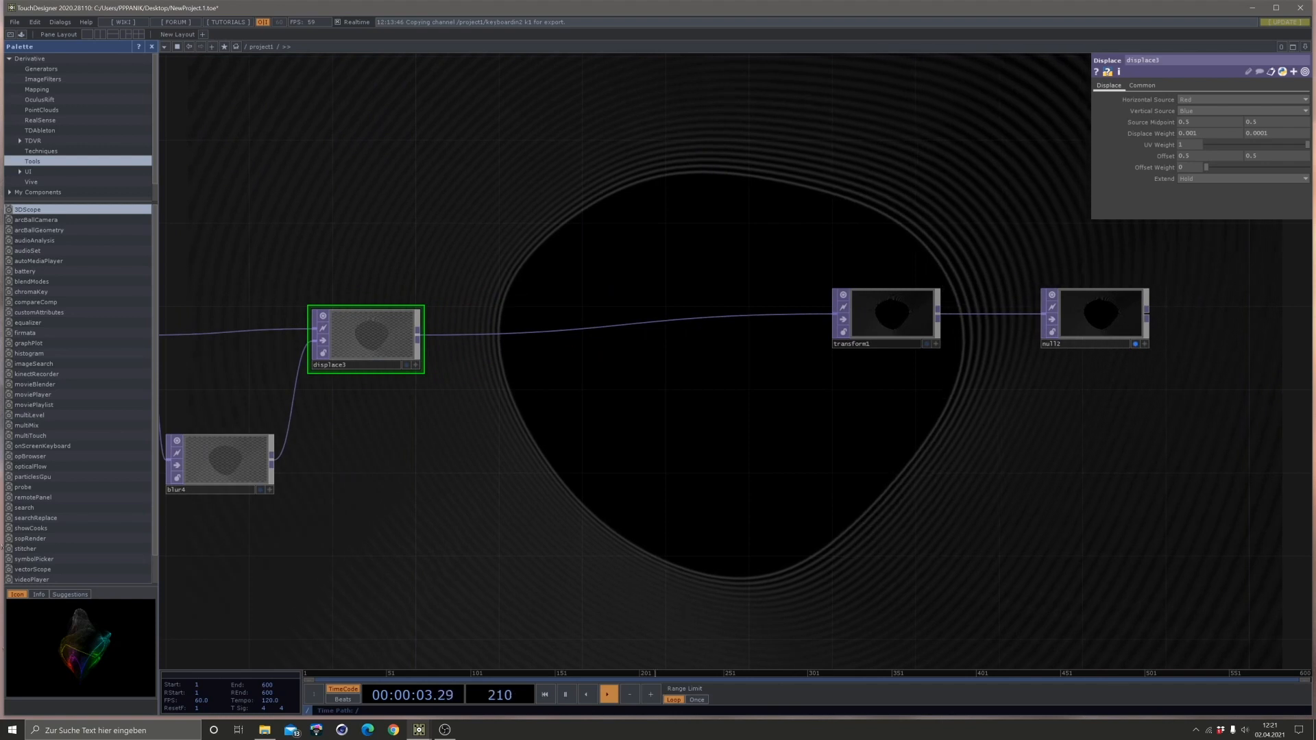
pyautogui.rightClick(452, 333)
pyautogui.click(472, 325)
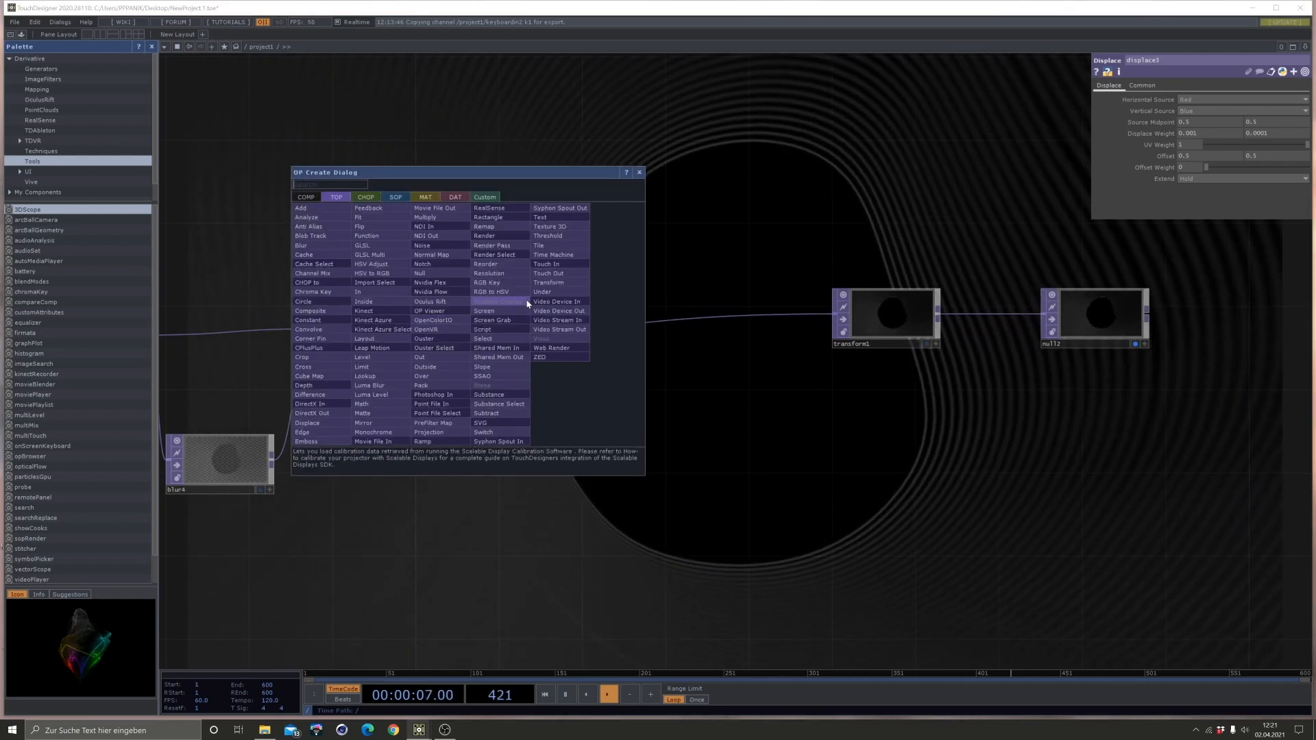
pyautogui.click(418, 275)
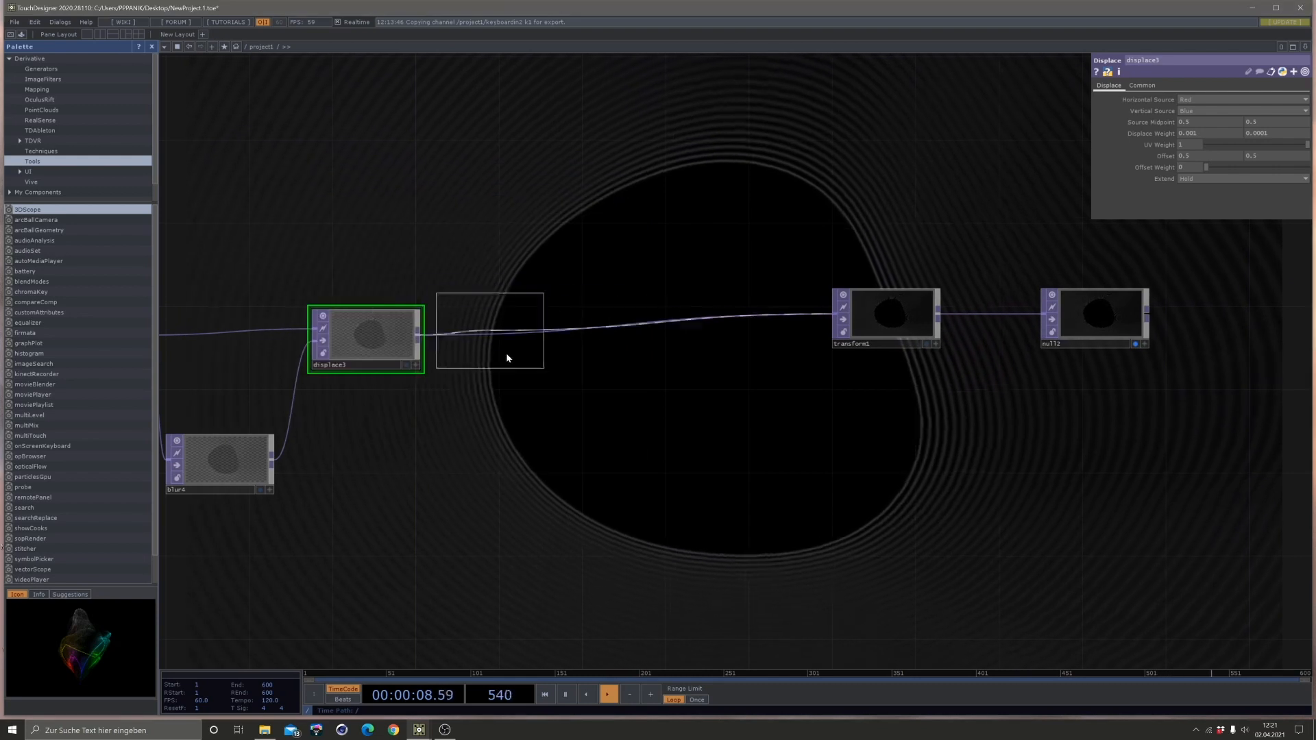
pyautogui.click(509, 336)
# Move the final transform and output null further downstream to make room after the new null.
pyautogui.moveTo(803, 268); pyautogui.dragTo(802, 267, button='right')
pyautogui.moveTo(906, 317); pyautogui.dragTo(1073, 317)
pyautogui.moveTo(836, 429); pyautogui.dragTo(851, 423)
# Copy the Noise TOP above the ramp and place the duplicate between the new null and the final transform, above the connection.
pyautogui.scroll(-3, 616, 233)
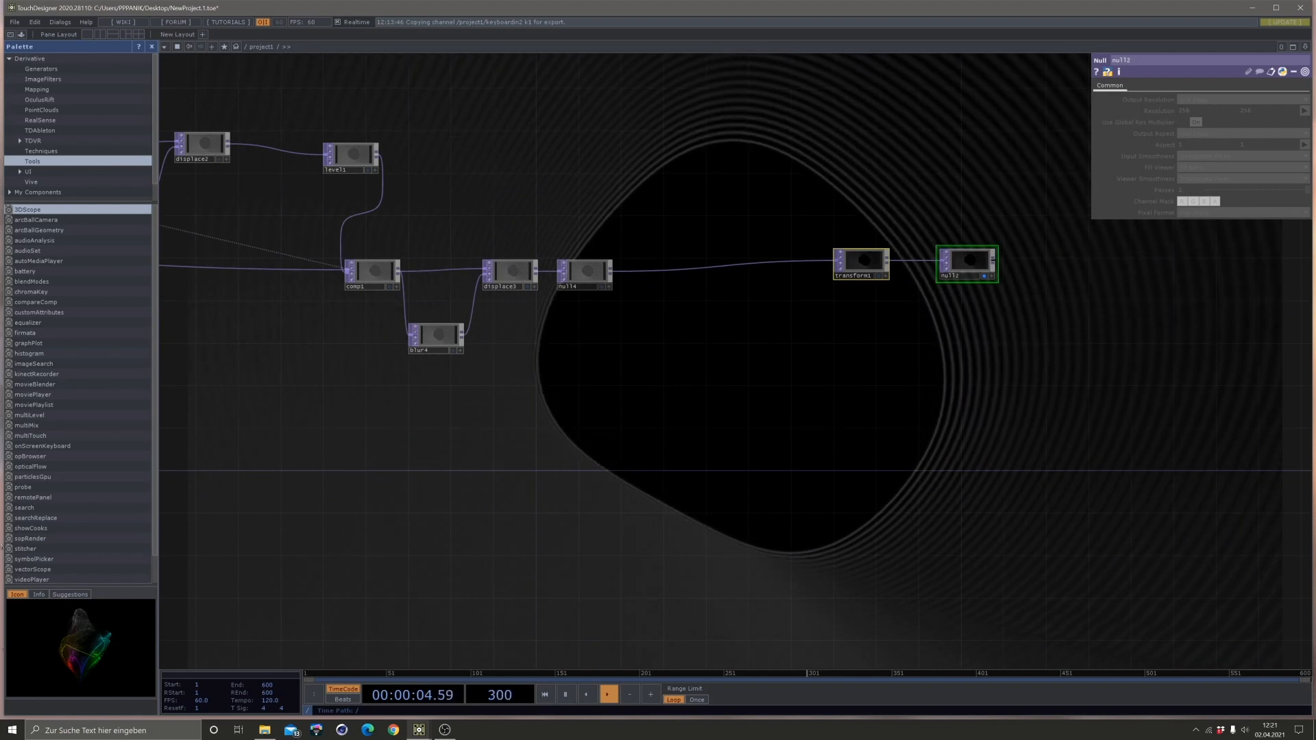
pyautogui.moveTo(687, 262); pyautogui.dragTo(858, 396)
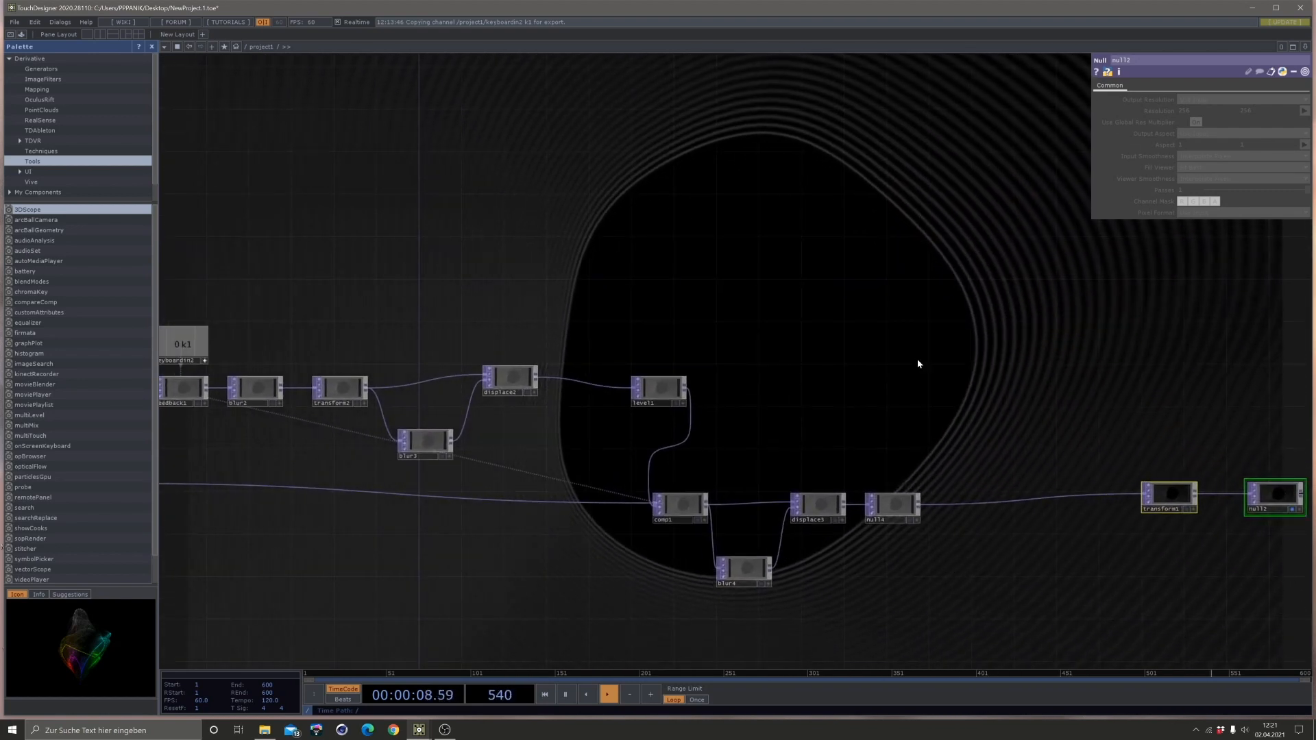
pyautogui.moveTo(529, 256); pyautogui.dragTo(651, 319)
pyautogui.click(223, 156)
pyautogui.hotkey('ctrl', 'c')
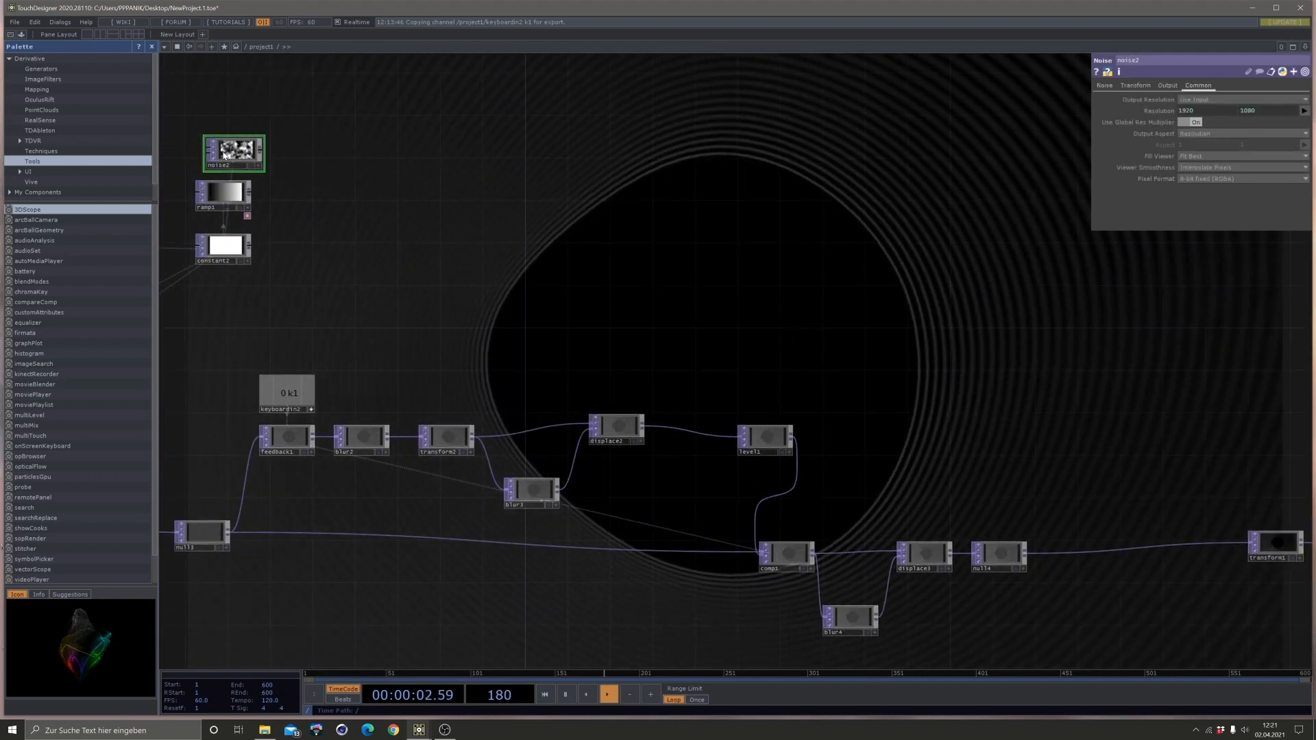
pyautogui.hotkey('ctrl', 'v')
pyautogui.moveTo(234, 193); pyautogui.dragTo(1116, 479)
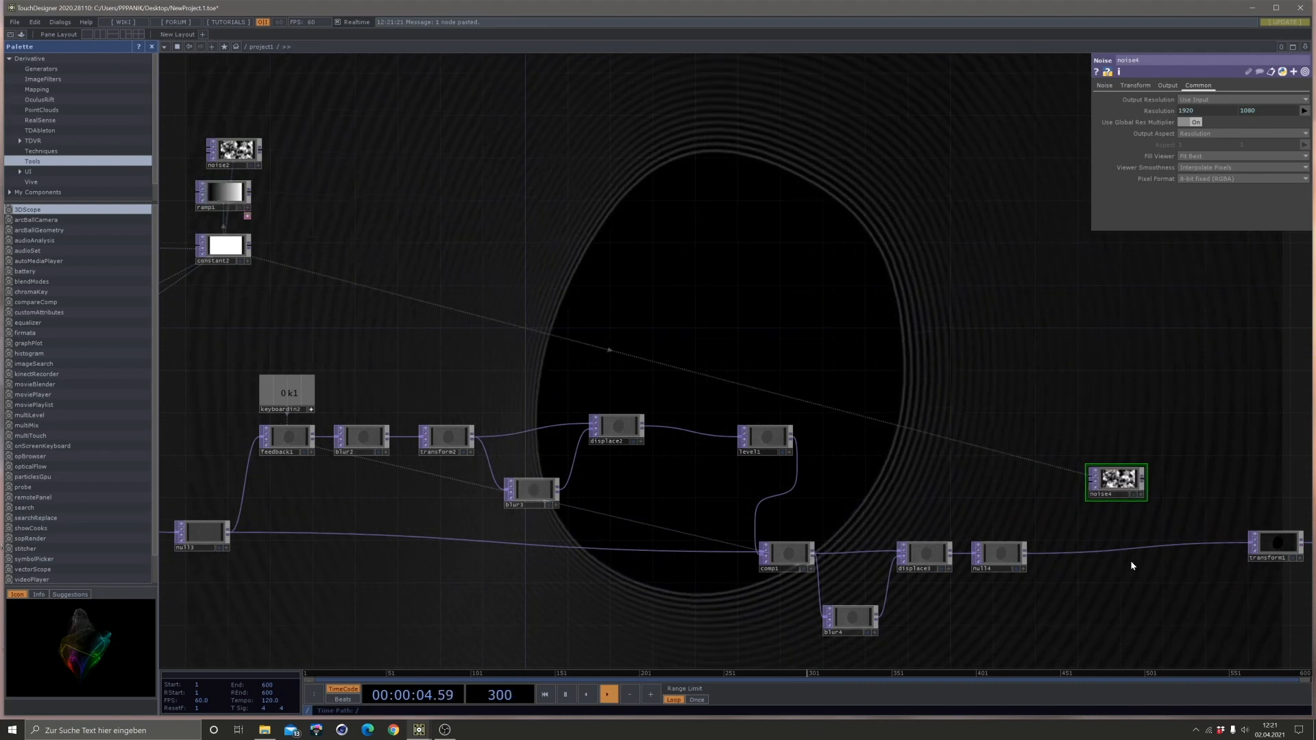
# Connect the null after the displace to the duplicated noise's second input, the noise coordinate map.
pyautogui.moveTo(937, 535); pyautogui.dragTo(650, 391)
pyautogui.scroll(4, 650, 391)
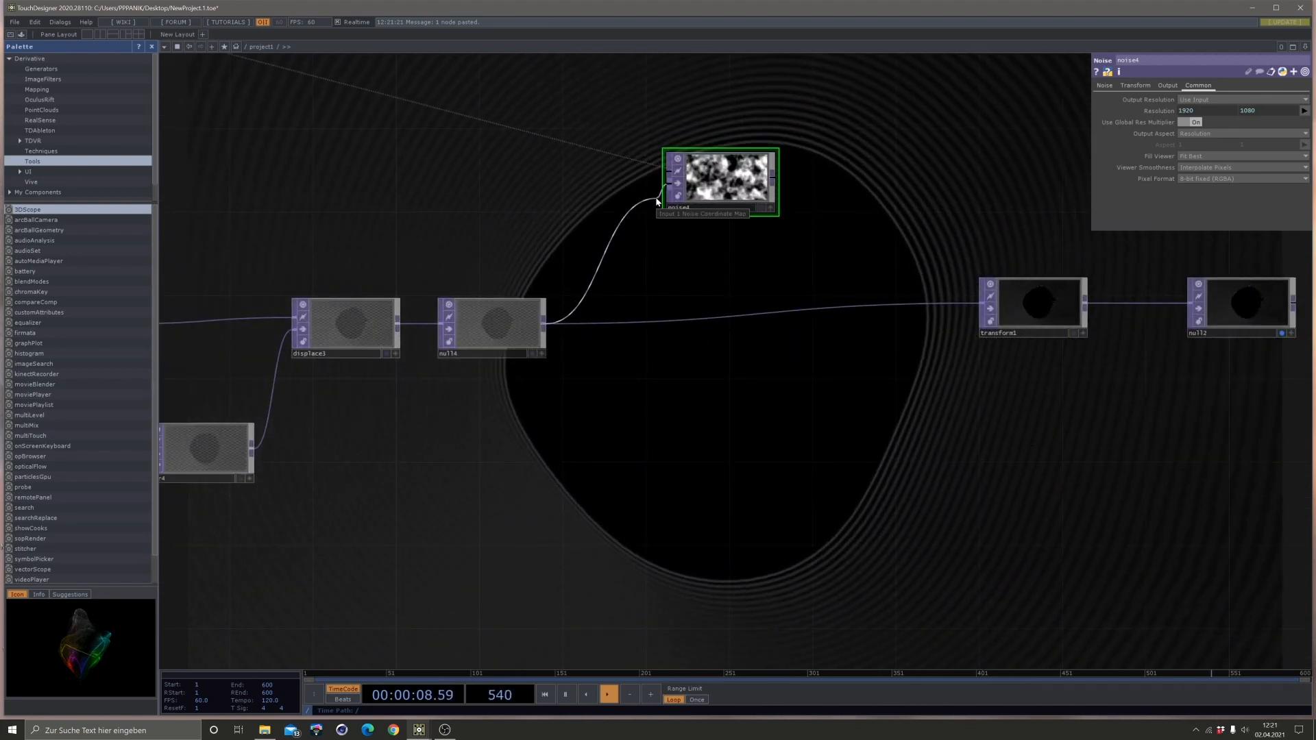
pyautogui.moveTo(657, 200); pyautogui.dragTo(660, 195)
# Connect the duplicated noise's output to the final transform's input, replacing the direct connection from the null.
pyautogui.scroll(10, 758, 183)
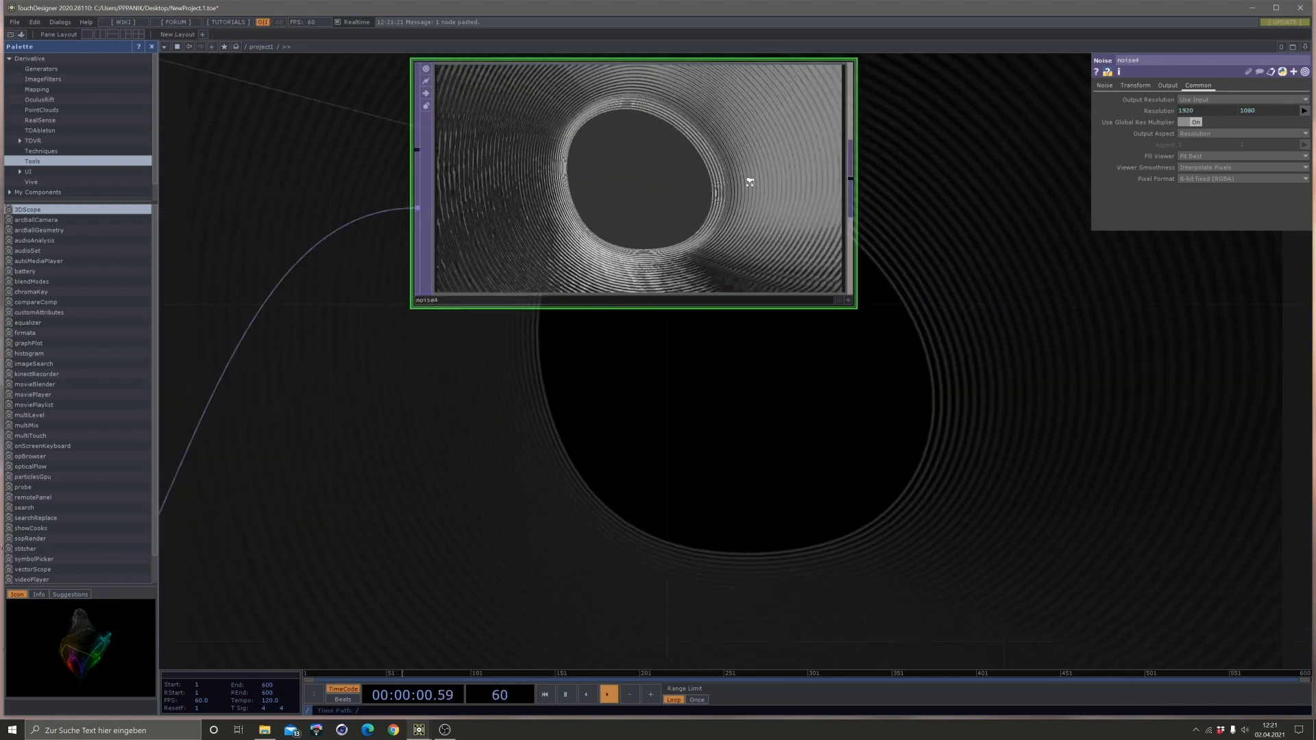
pyautogui.scroll(-5, 706, 370)
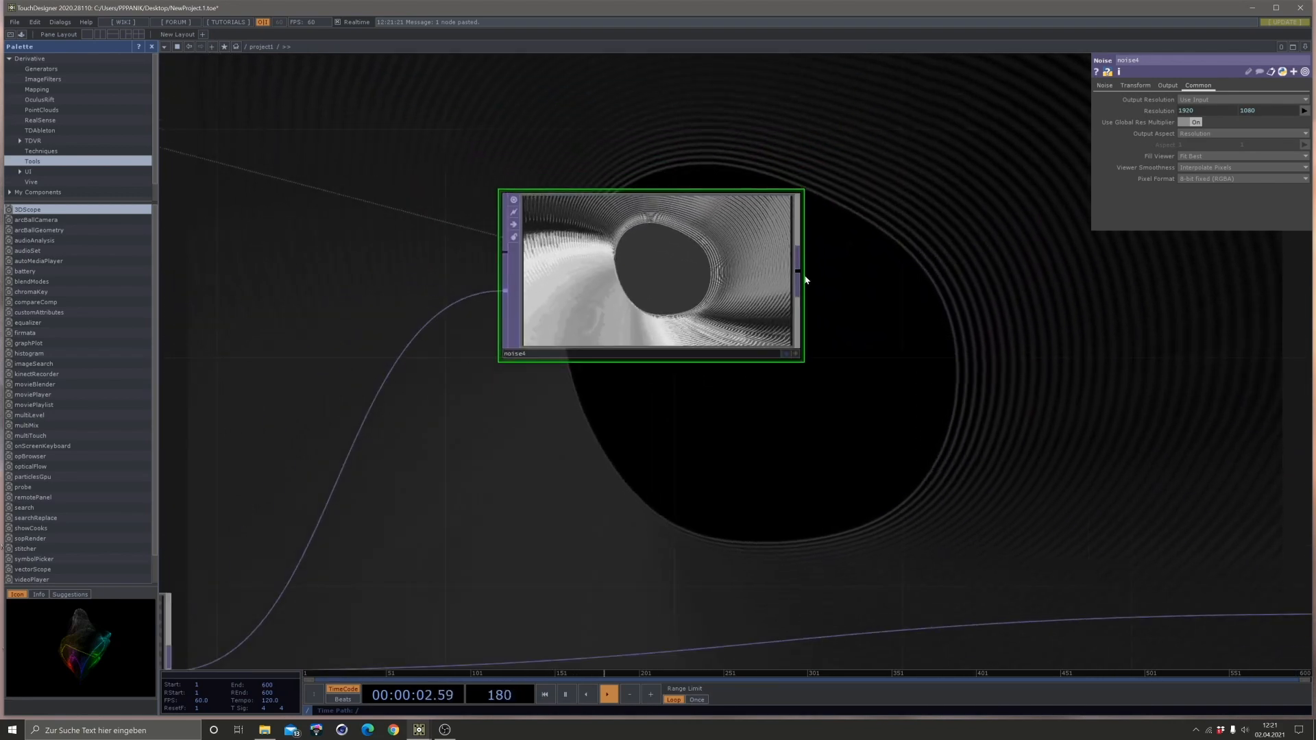
pyautogui.moveTo(848, 406); pyautogui.dragTo(669, 276)
pyautogui.scroll(-3, 866, 285)
pyautogui.moveTo(698, 122); pyautogui.dragTo(1101, 364)
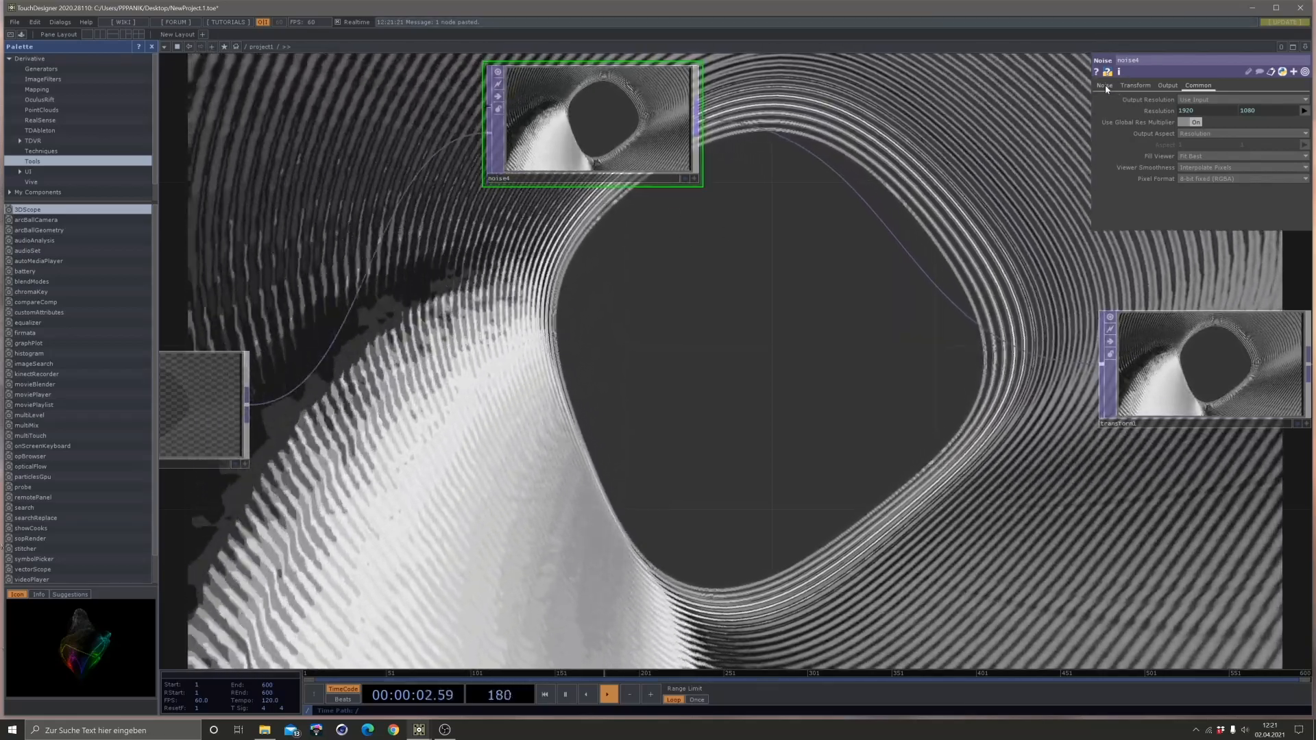
# Set the duplicated noise's period to 2, with 32-bit float (RGBA) pixel format and Monochrome off.
pyautogui.click(1105, 87)
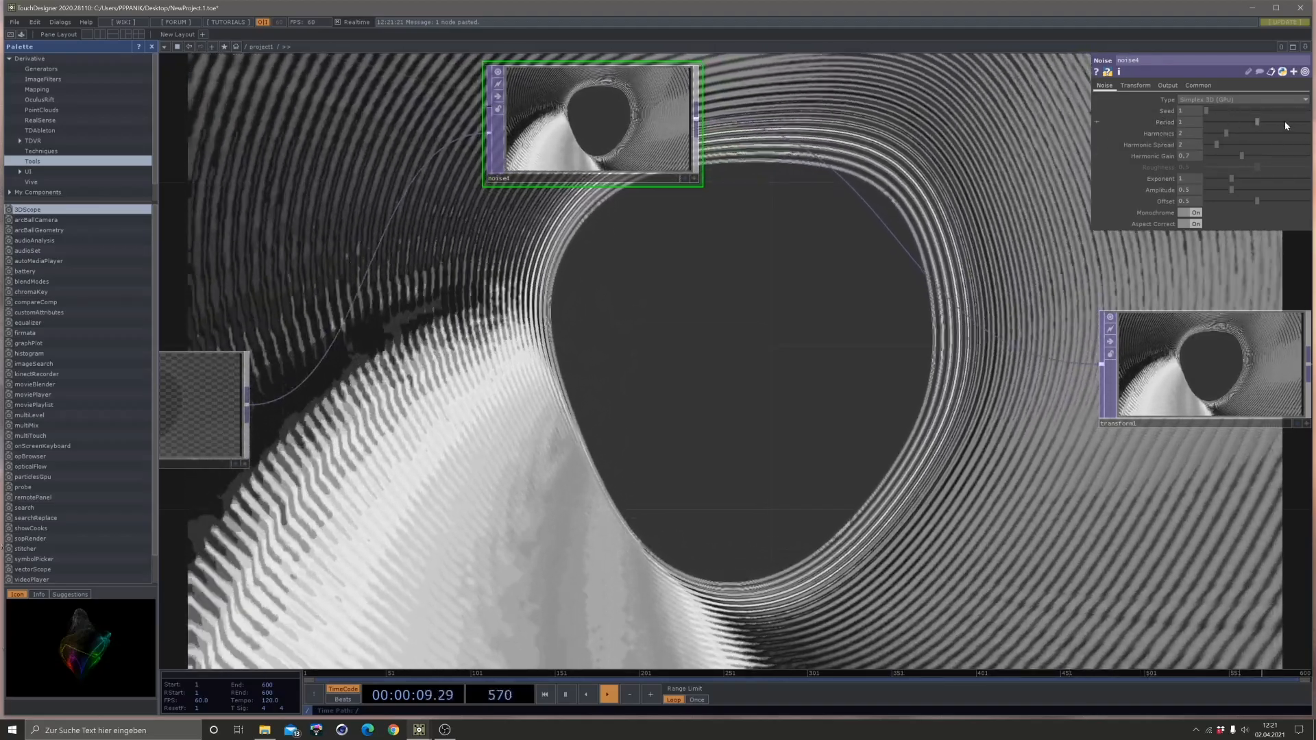
pyautogui.moveTo(1284, 122); pyautogui.dragTo(1308, 122)
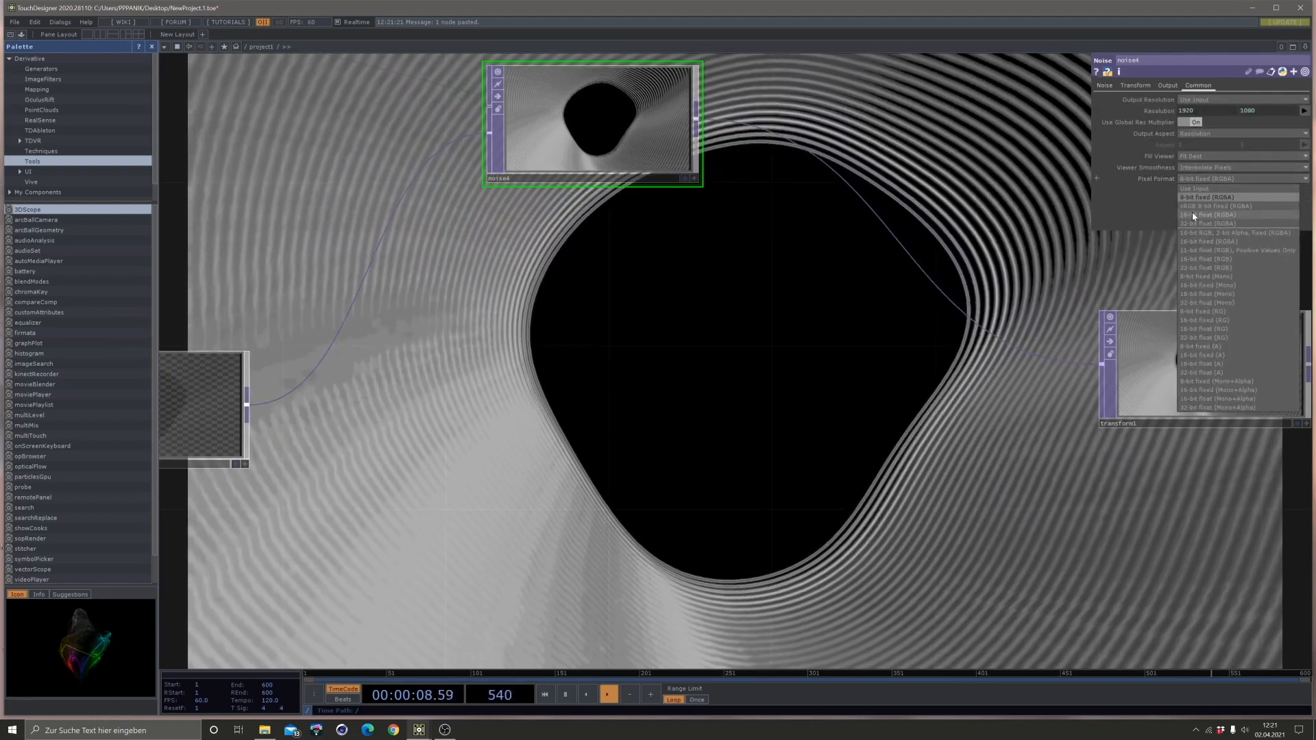
pyautogui.click(1193, 224)
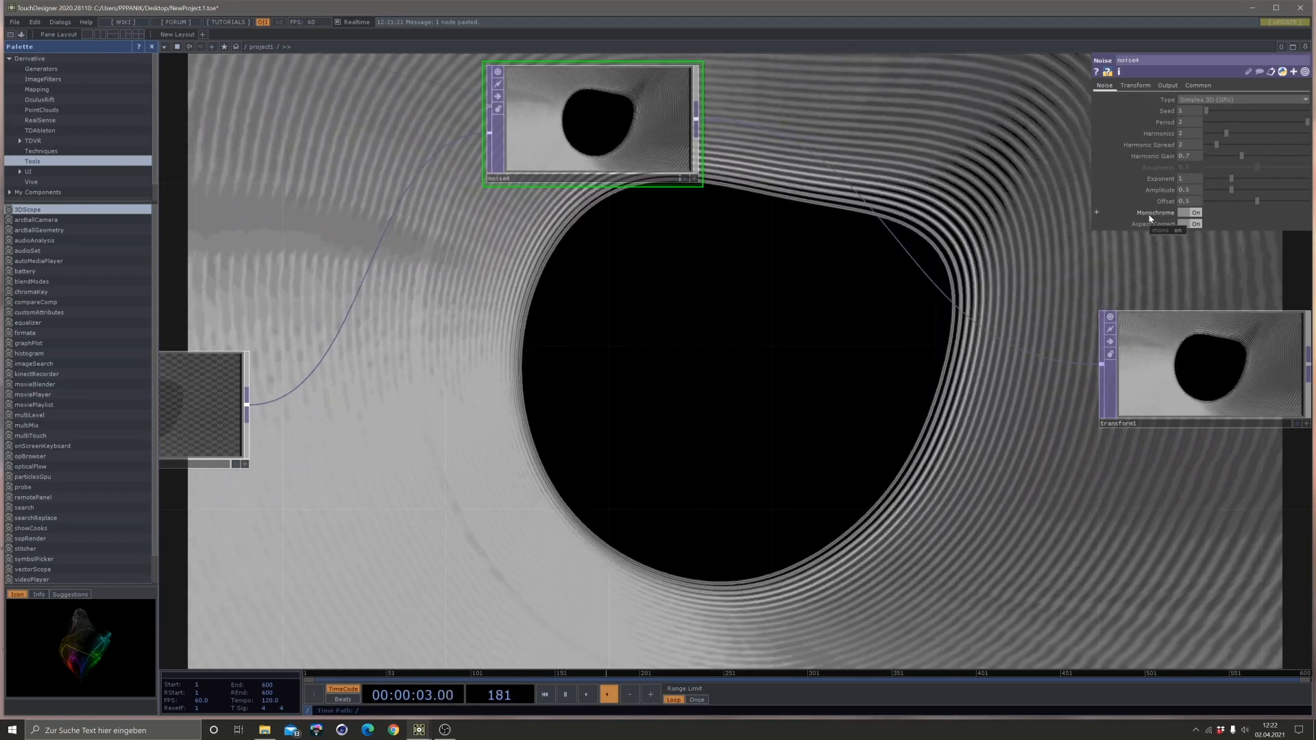
pyautogui.click(1191, 213)
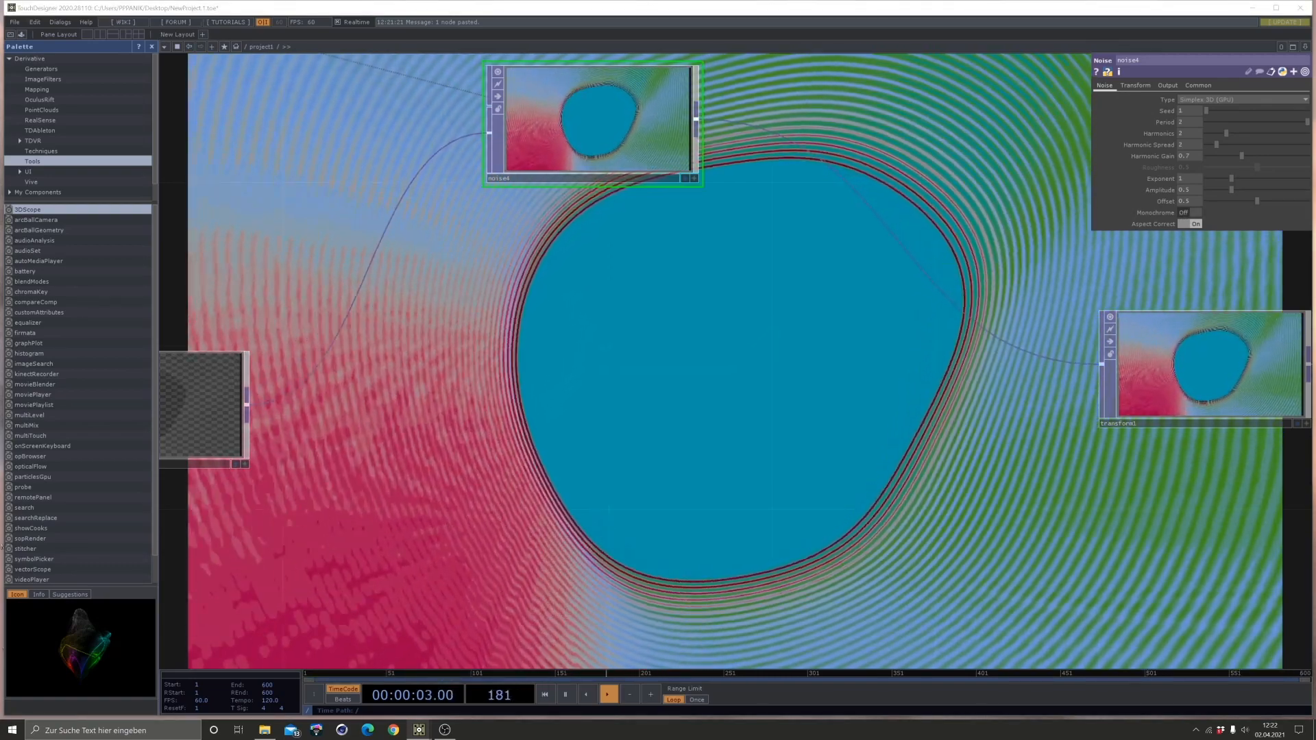
# Insert a Composite TOP on the connection between the first blur and the null at the network's start.
pyautogui.scroll(-2, 605, 282)
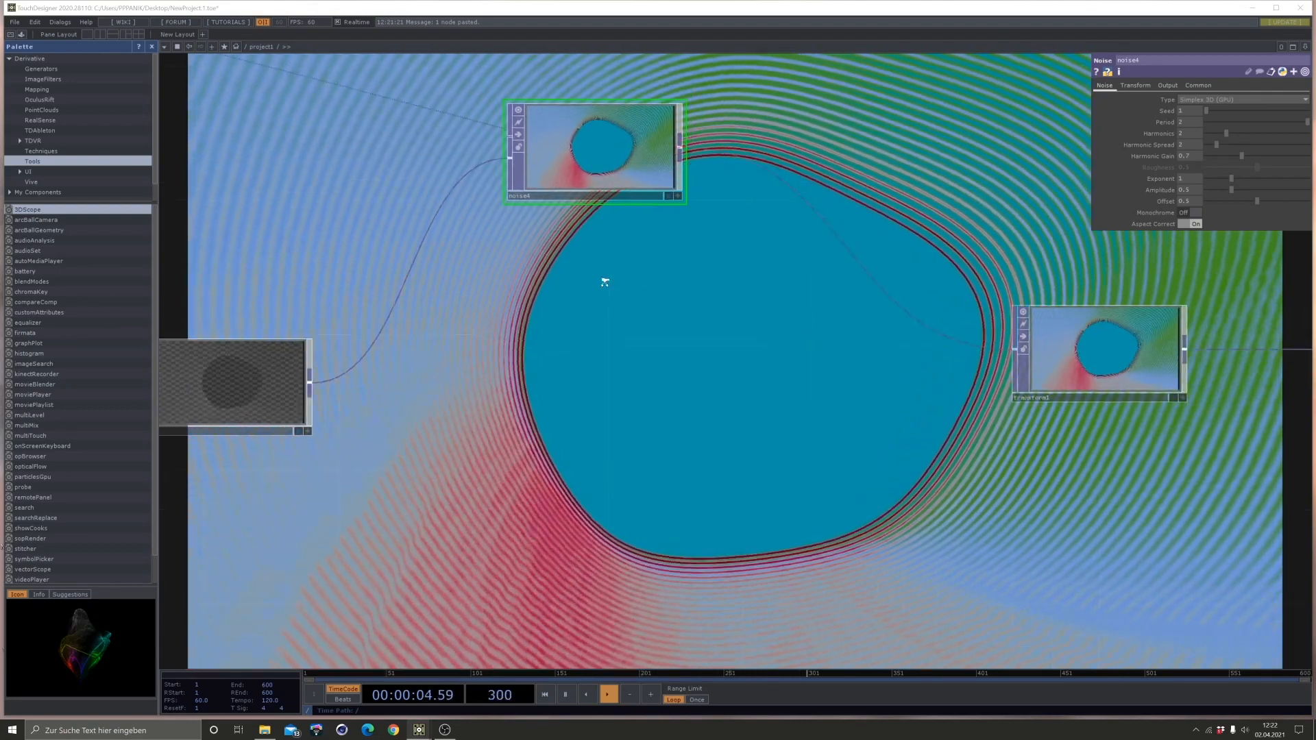
pyautogui.scroll(-1, 606, 283)
pyautogui.scroll(-2, 608, 285)
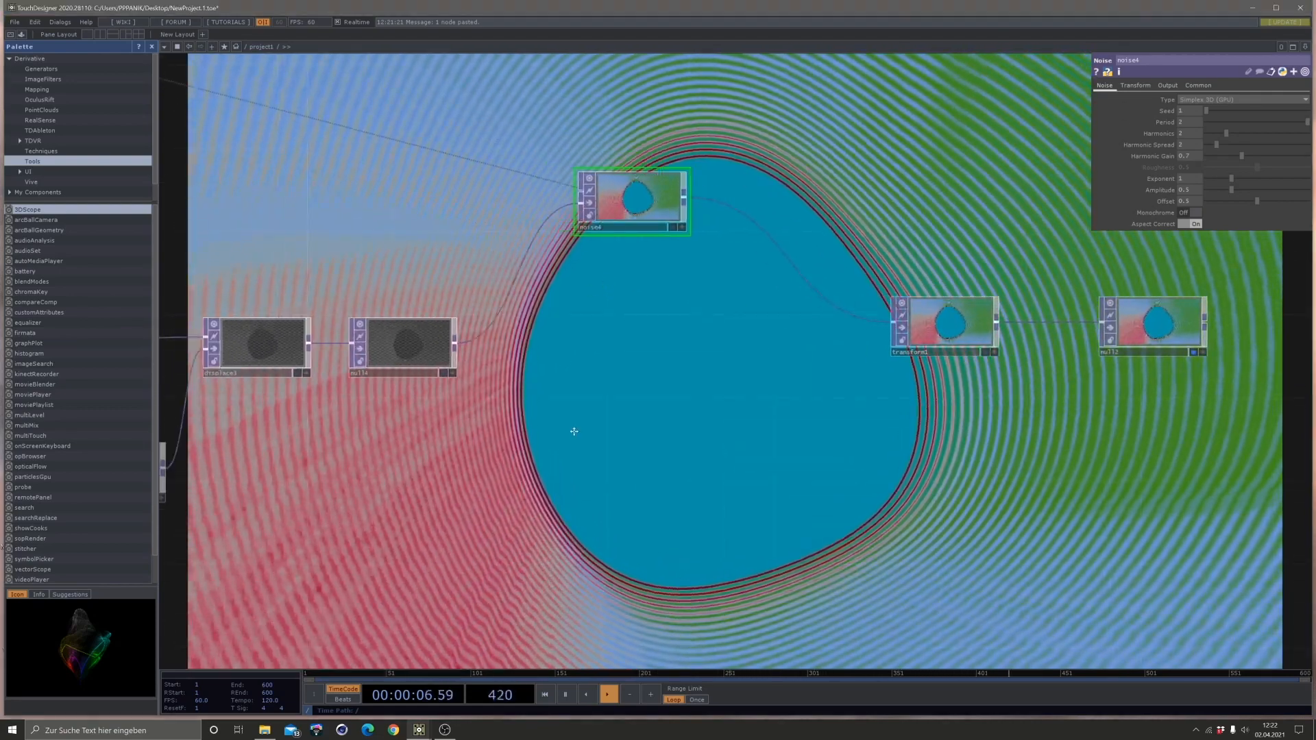
pyautogui.moveTo(573, 431); pyautogui.dragTo(722, 431)
pyautogui.click(419, 362)
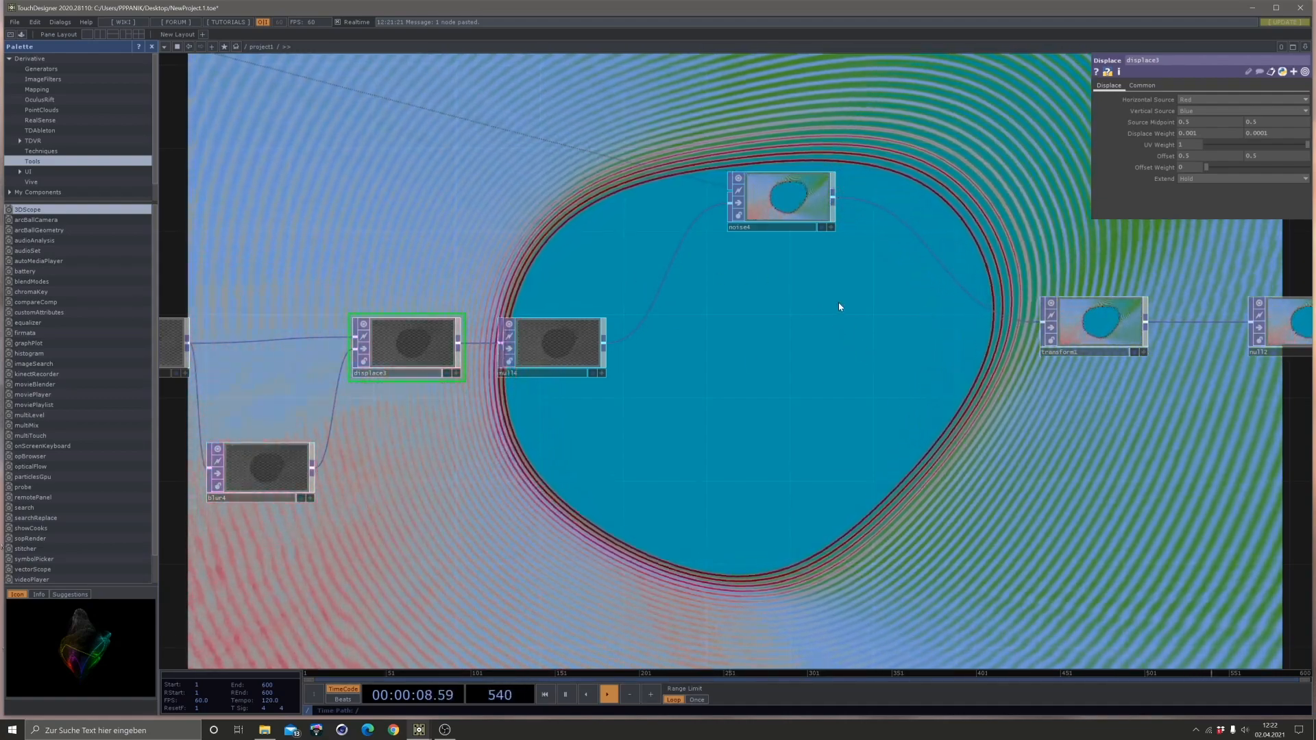
pyautogui.scroll(-8, 839, 306)
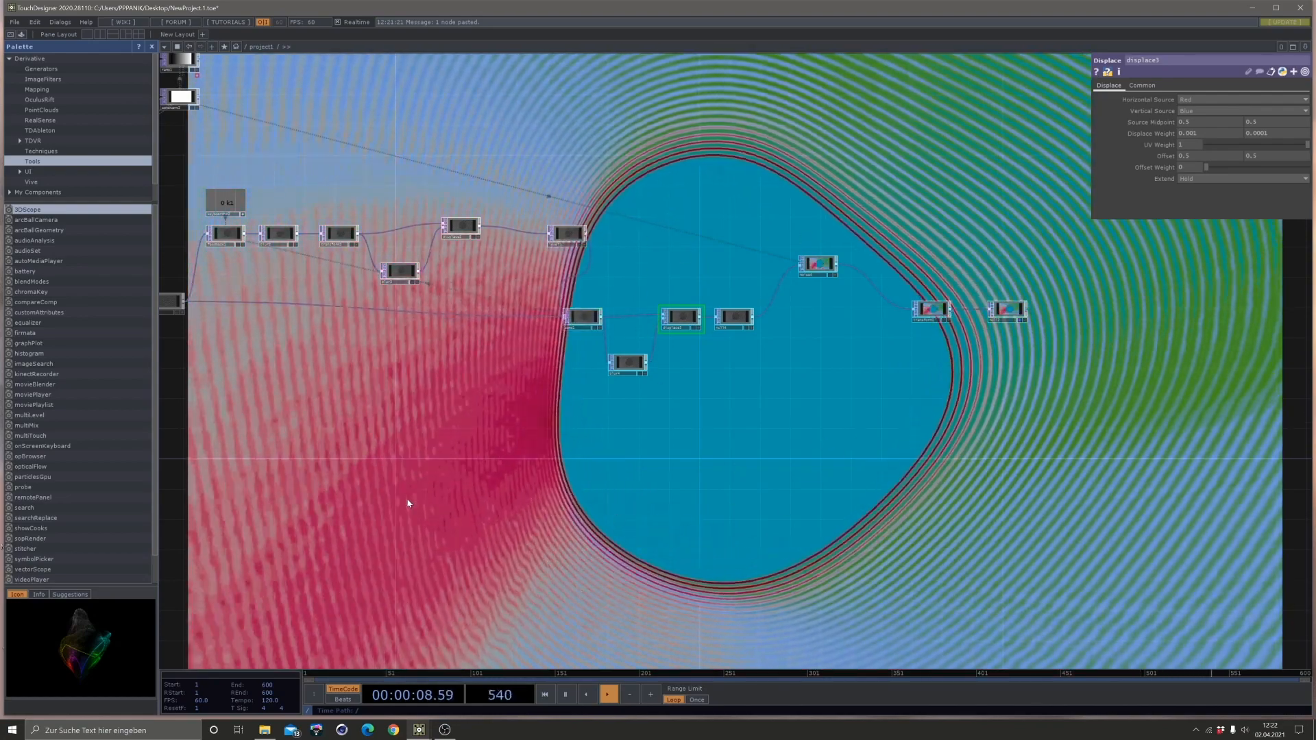
pyautogui.scroll(-3, 622, 468)
pyautogui.moveTo(456, 459); pyautogui.dragTo(1302, 391)
pyautogui.scroll(3, 685, 306)
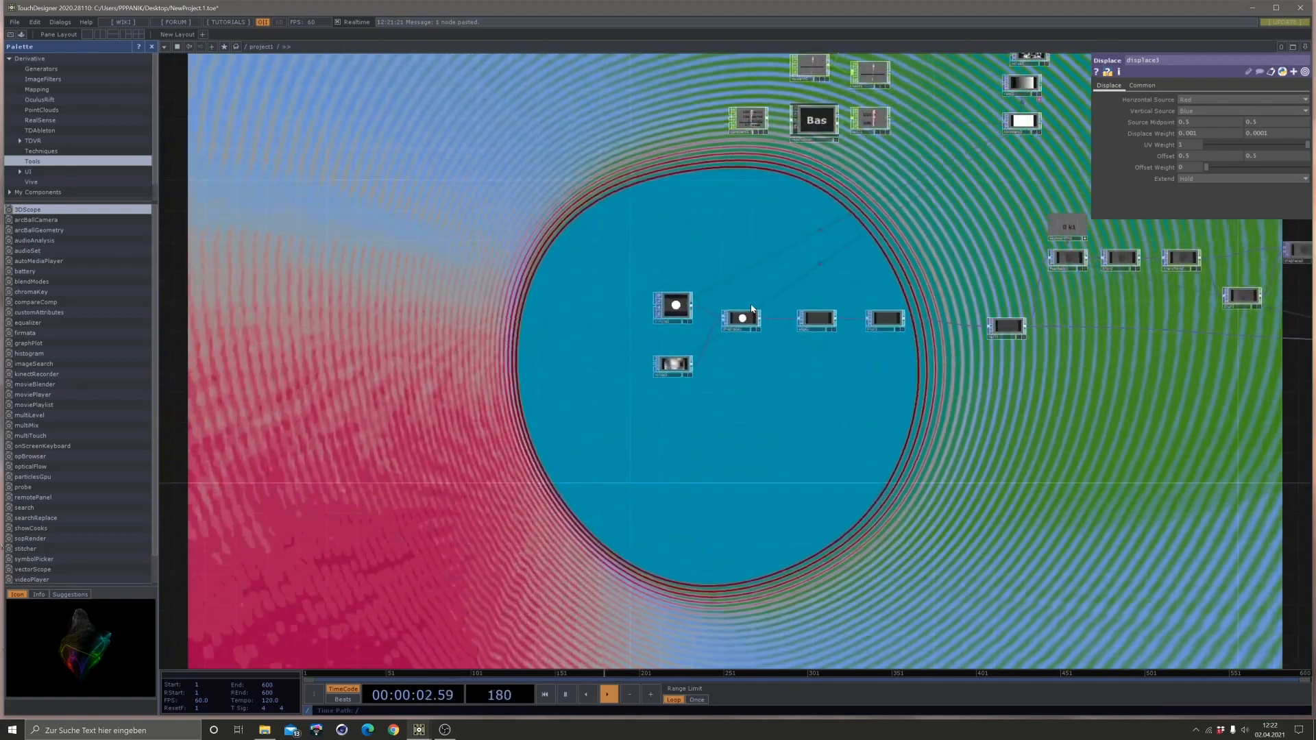
pyautogui.scroll(3, 841, 371)
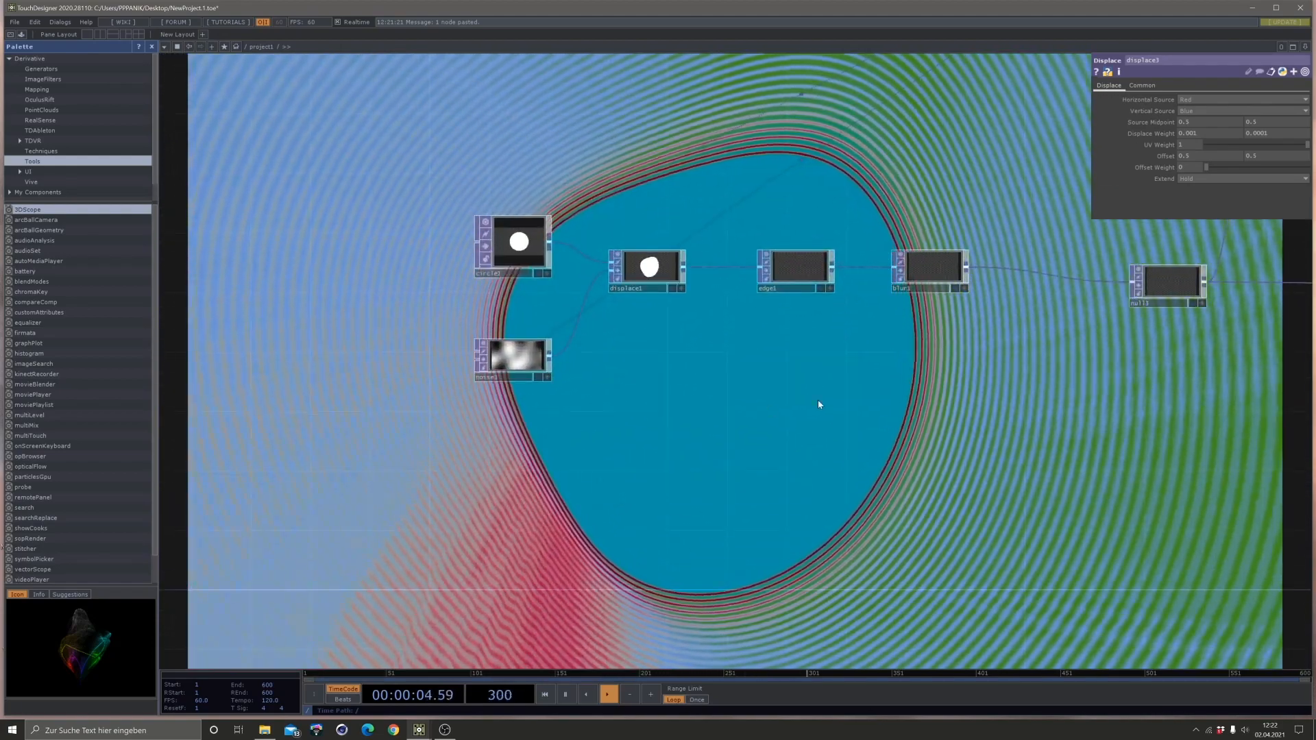
pyautogui.moveTo(818, 404); pyautogui.dragTo(635, 433)
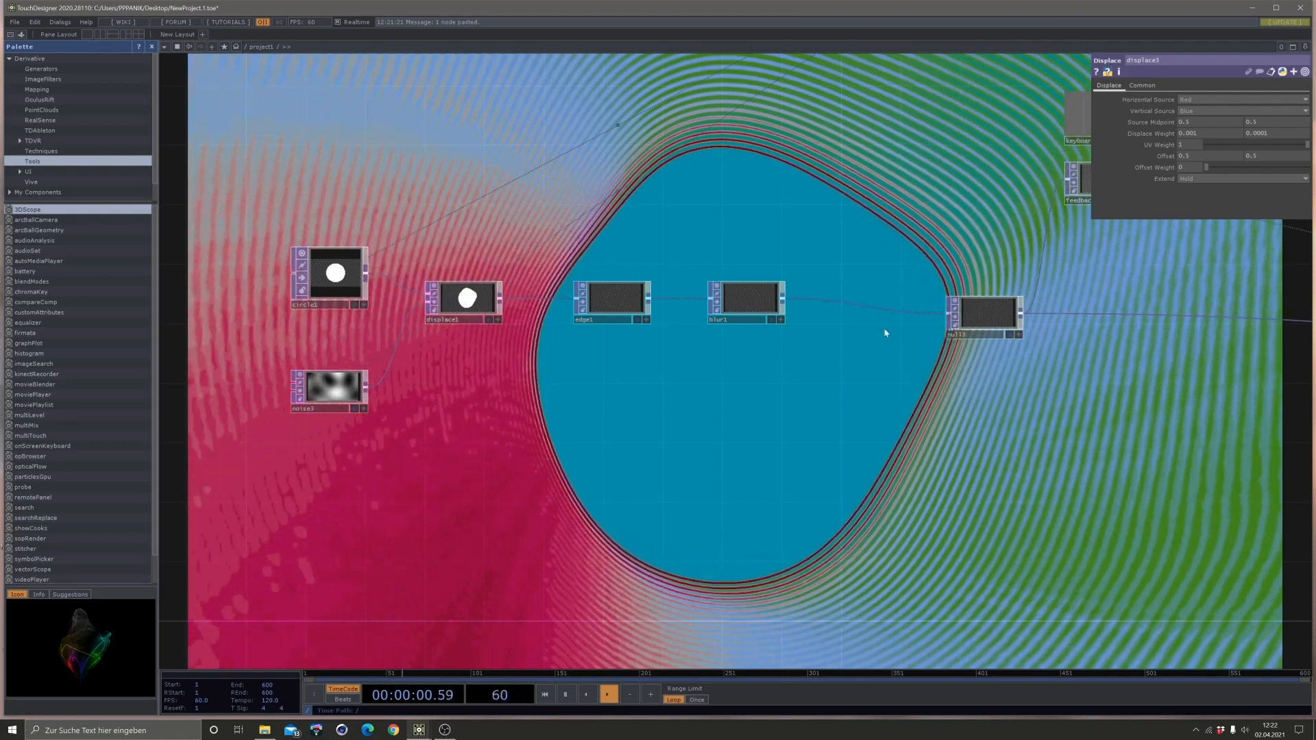
pyautogui.rightClick(864, 306)
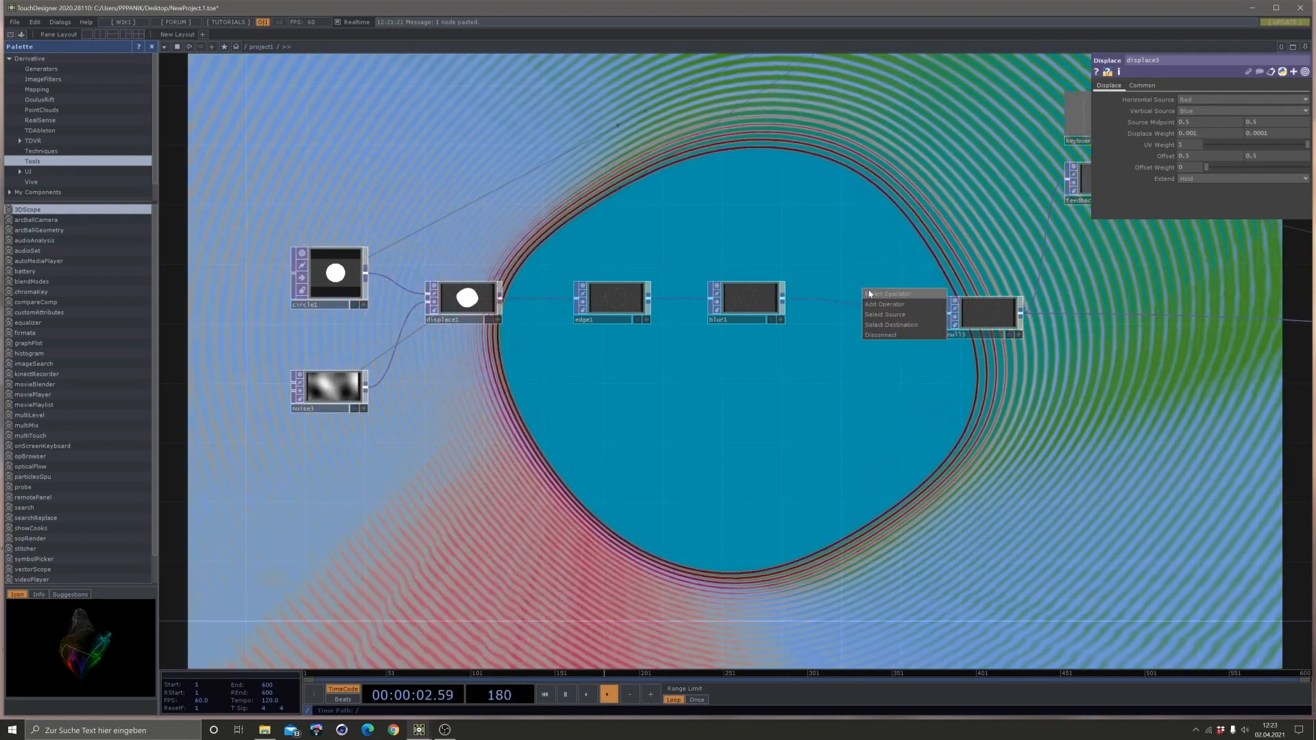
pyautogui.click(869, 293)
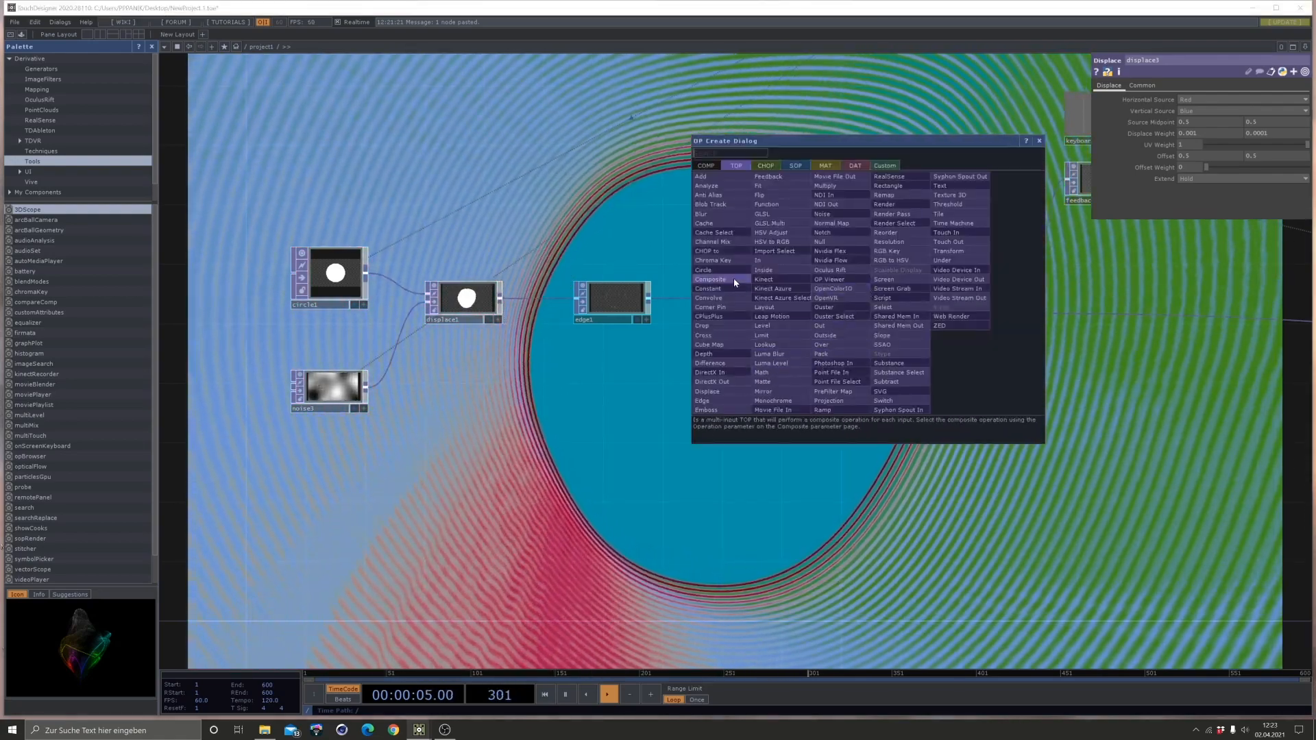
pyautogui.click(767, 372)
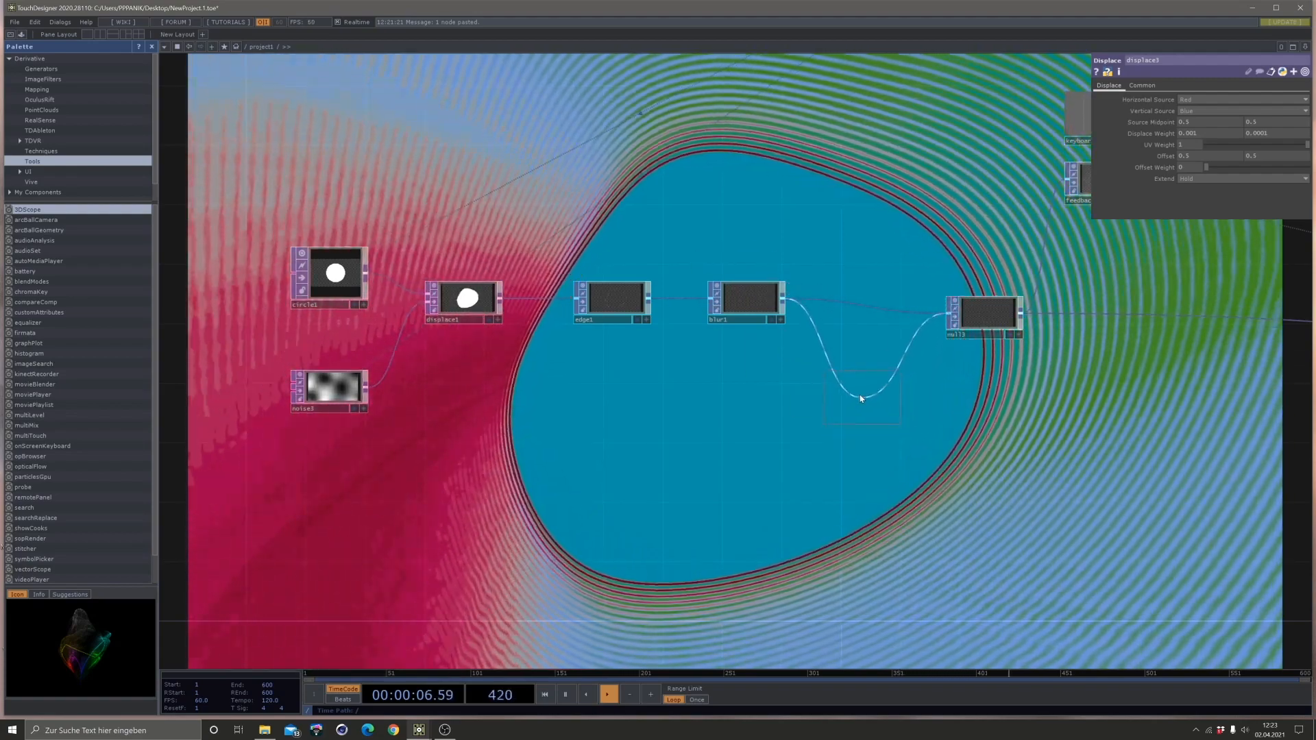
pyautogui.click(861, 409)
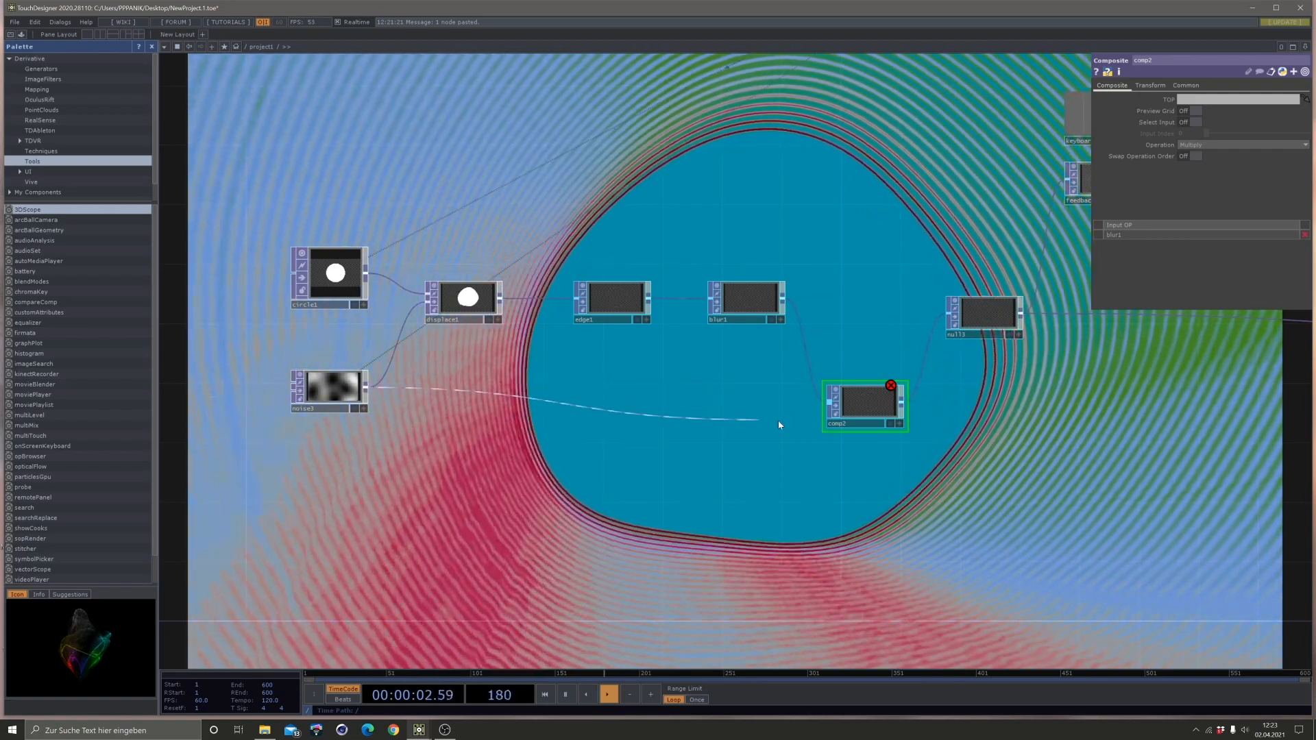
# Connect the noise that distorts the circle to the new composite as a second input and inspect the composite's output.
pyautogui.click(822, 410)
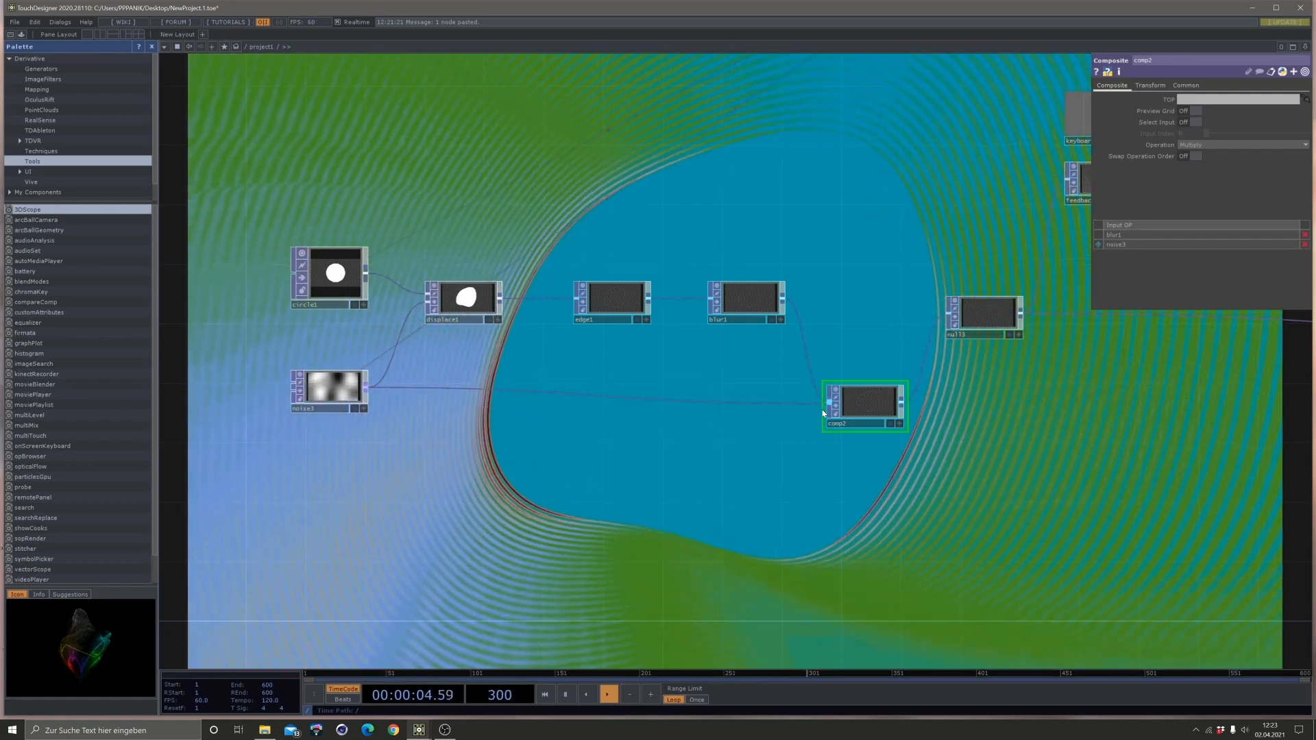
pyautogui.scroll(5, 867, 401)
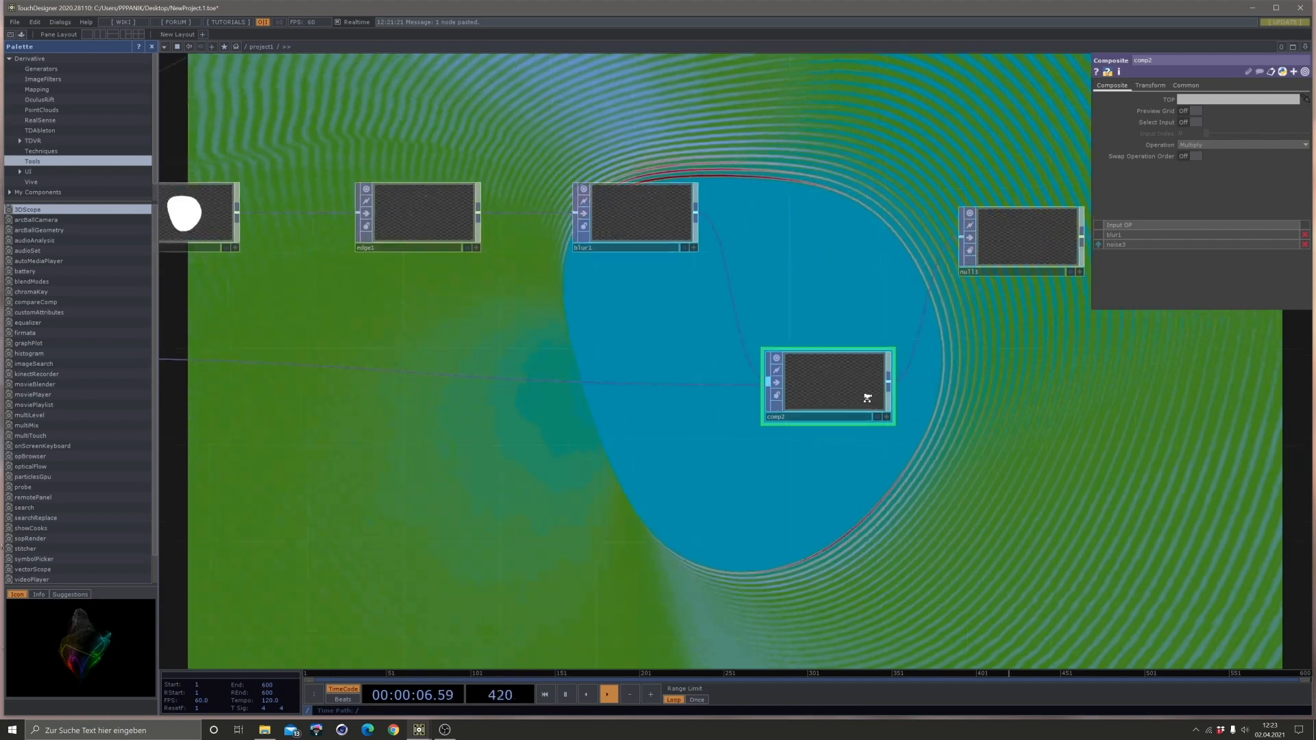
pyautogui.scroll(5, 867, 398)
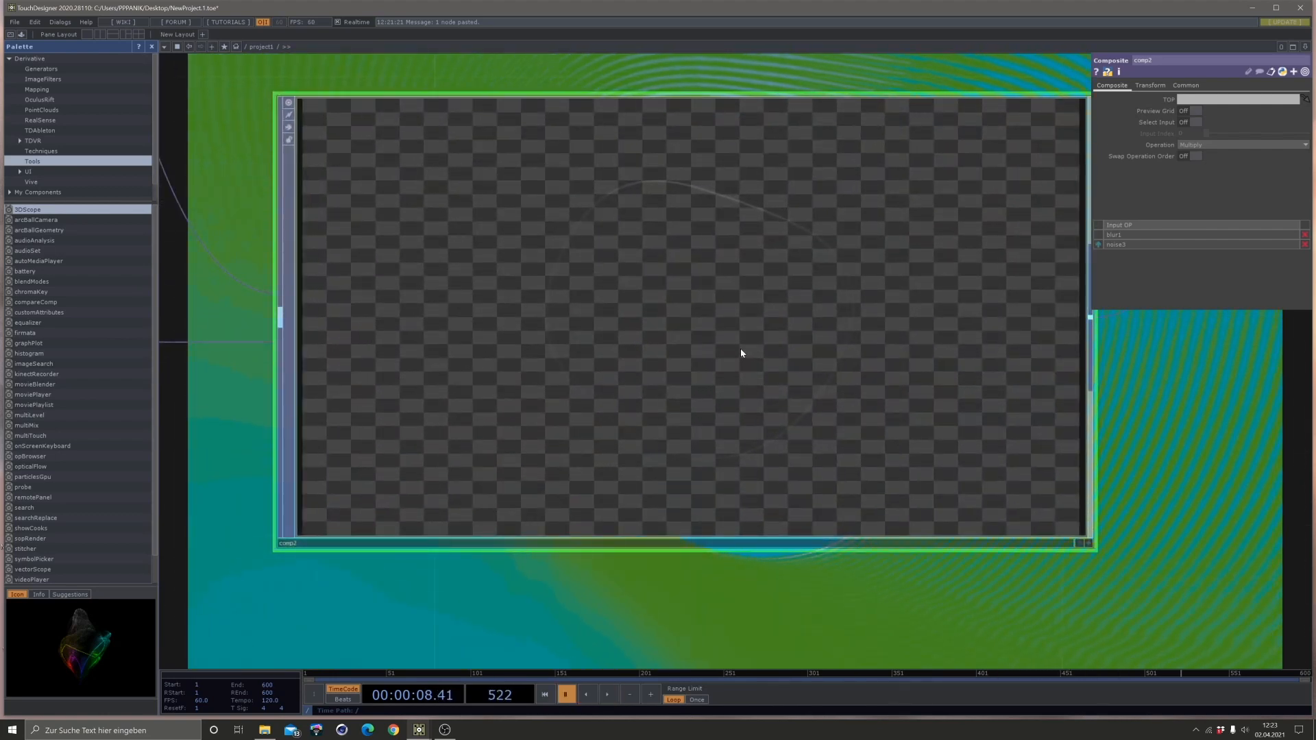
pyautogui.scroll(-5, 745, 352)
pyautogui.scroll(5, 740, 345)
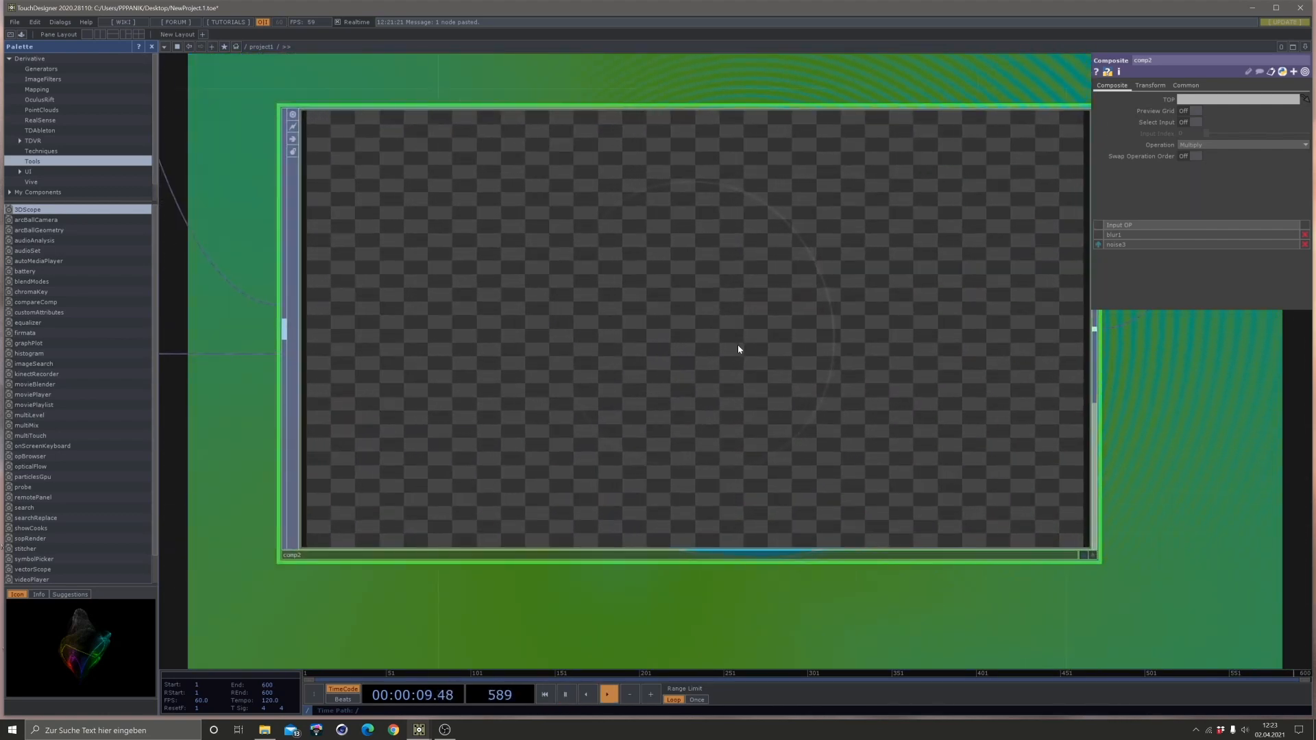
pyautogui.scroll(-4, 739, 353)
# Duplicate the coloured noise before the final transform, place the copy below it and turn the copy's Monochrome on.
pyautogui.scroll(-3, 975, 420)
pyautogui.moveTo(1047, 415); pyautogui.dragTo(663, 405)
pyautogui.scroll(-5, 992, 404)
pyautogui.moveTo(960, 428); pyautogui.dragTo(427, 396)
pyautogui.moveTo(1035, 413); pyautogui.dragTo(626, 408)
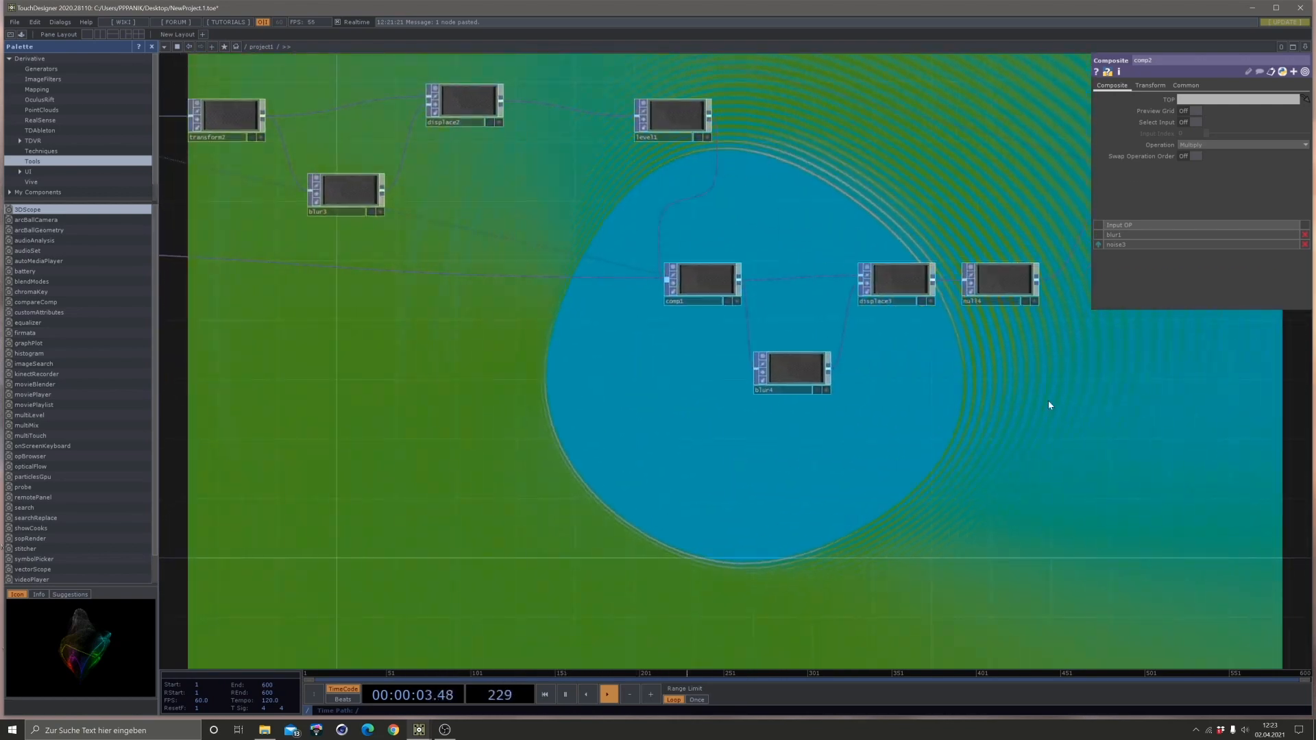
pyautogui.moveTo(718, 397); pyautogui.dragTo(687, 398)
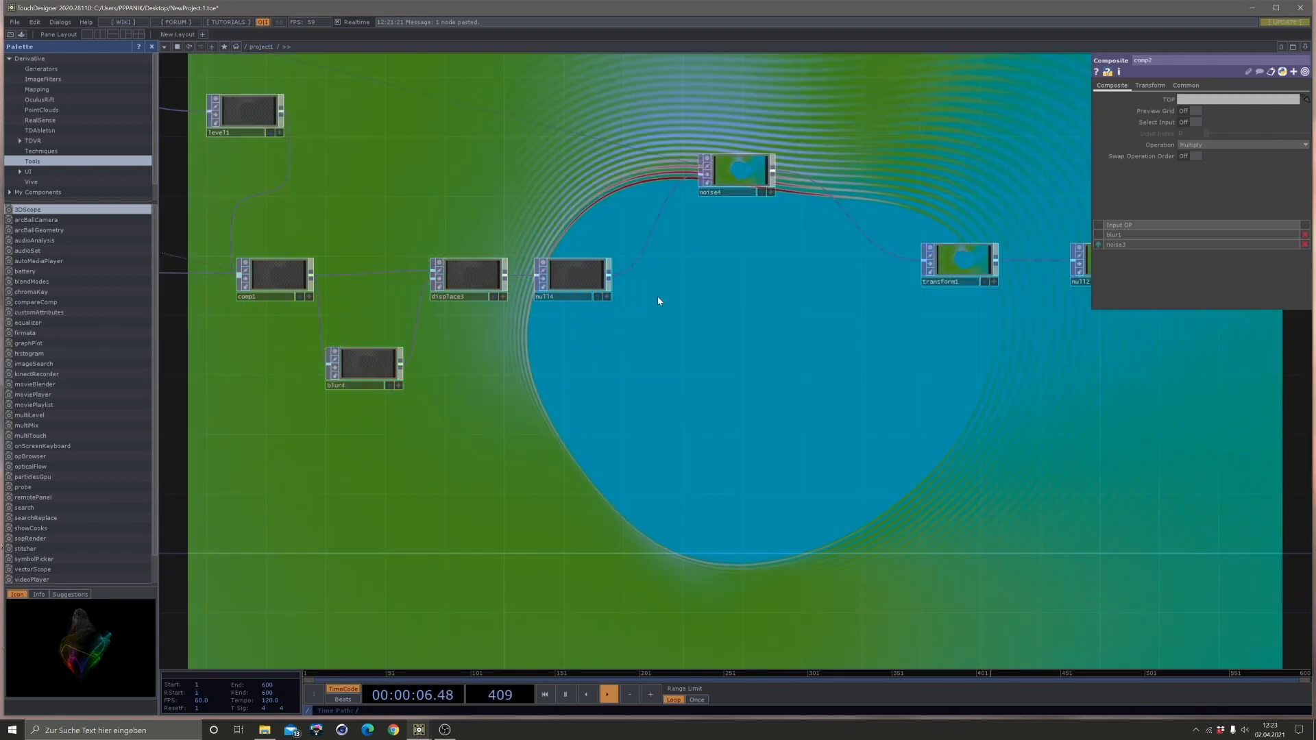
pyautogui.moveTo(733, 293); pyautogui.dragTo(684, 302)
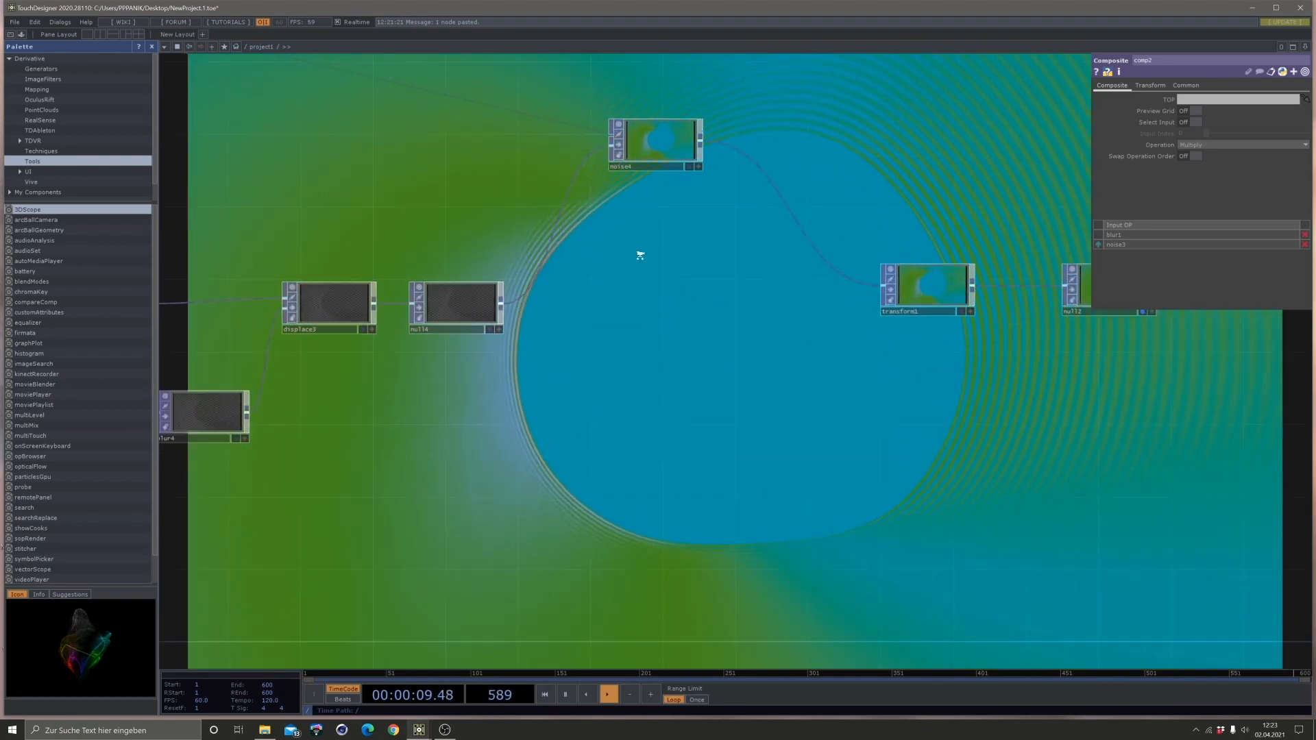
pyautogui.scroll(1, 640, 255)
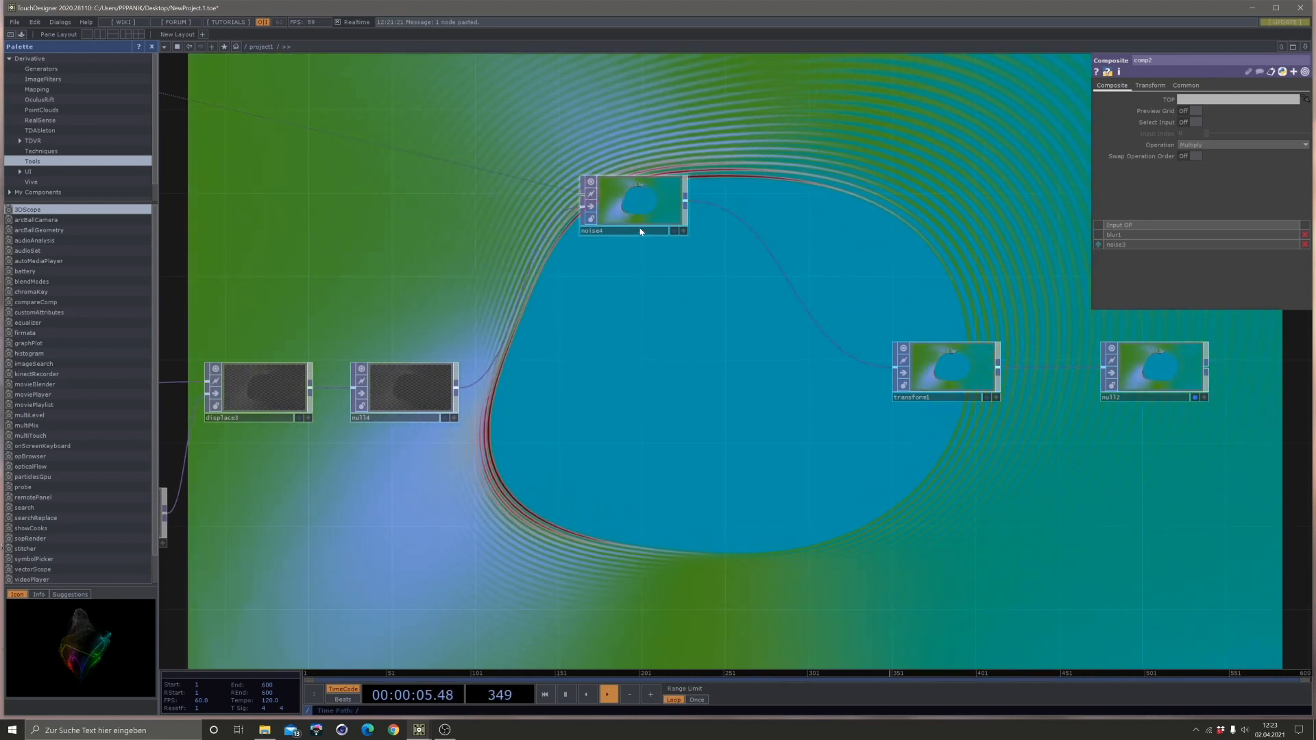
pyautogui.click(658, 213)
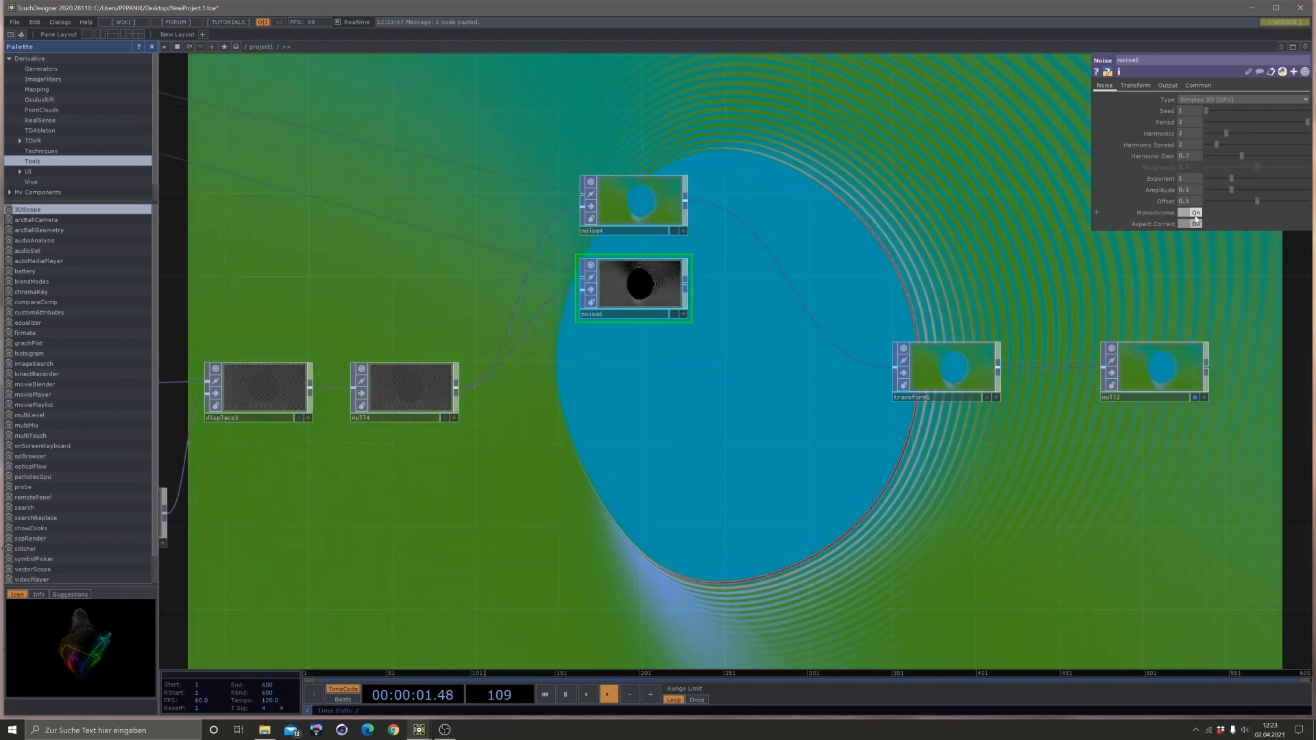
# Insert a Composite TOP between the coloured noise and the final transform, and connect the monochrome noise as its second input.
pyautogui.click(824, 312)
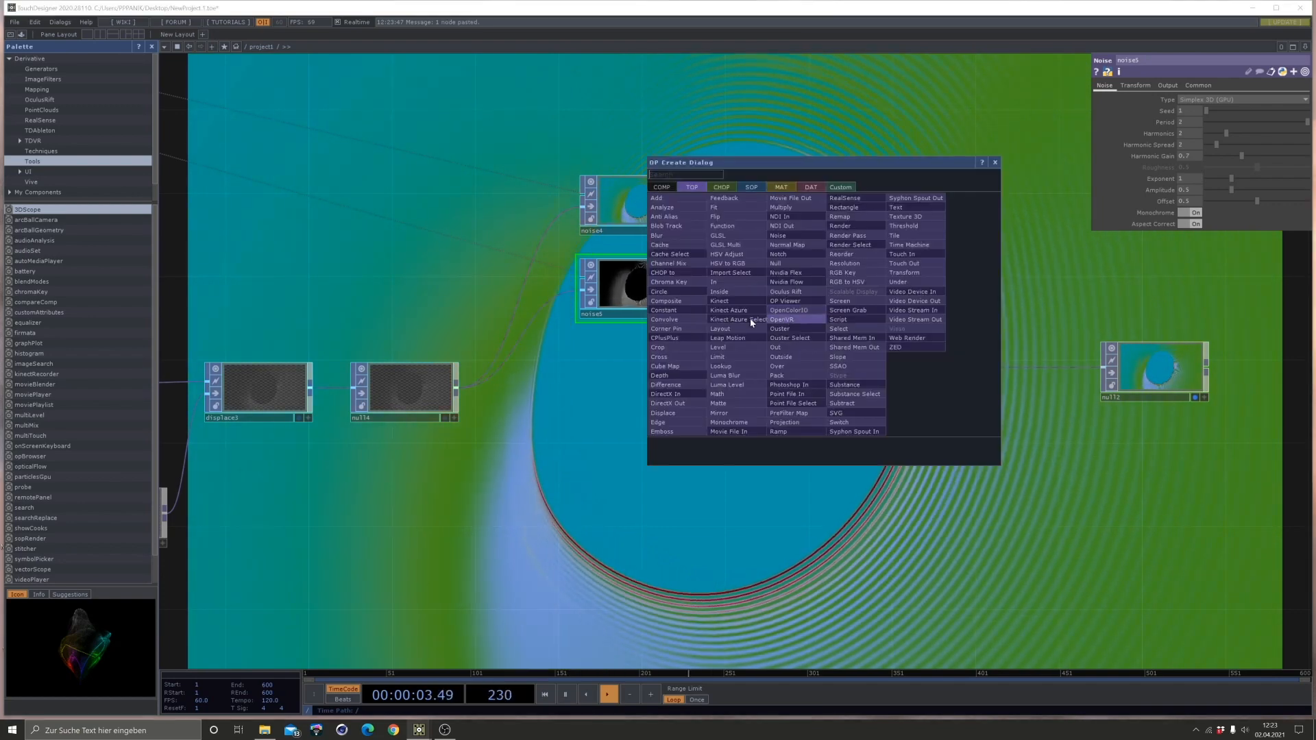
pyautogui.click(670, 313)
pyautogui.click(805, 358)
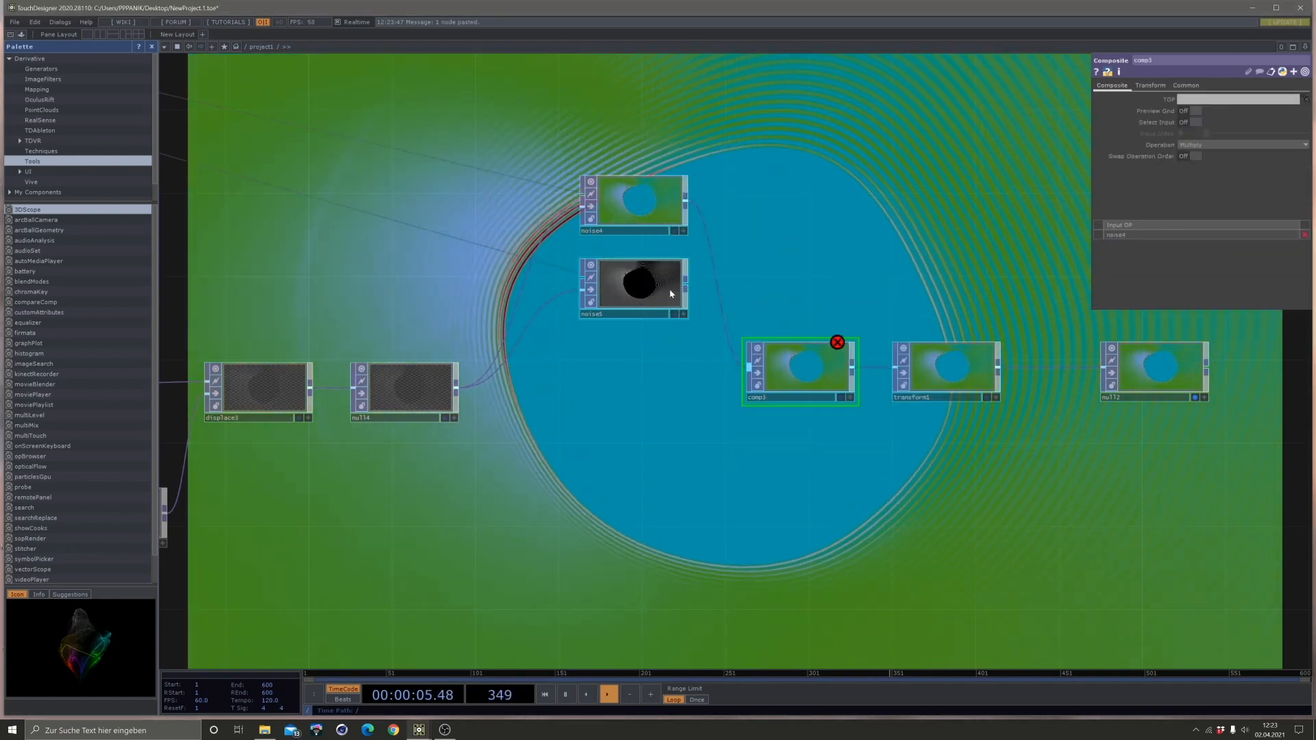
pyautogui.click(738, 374)
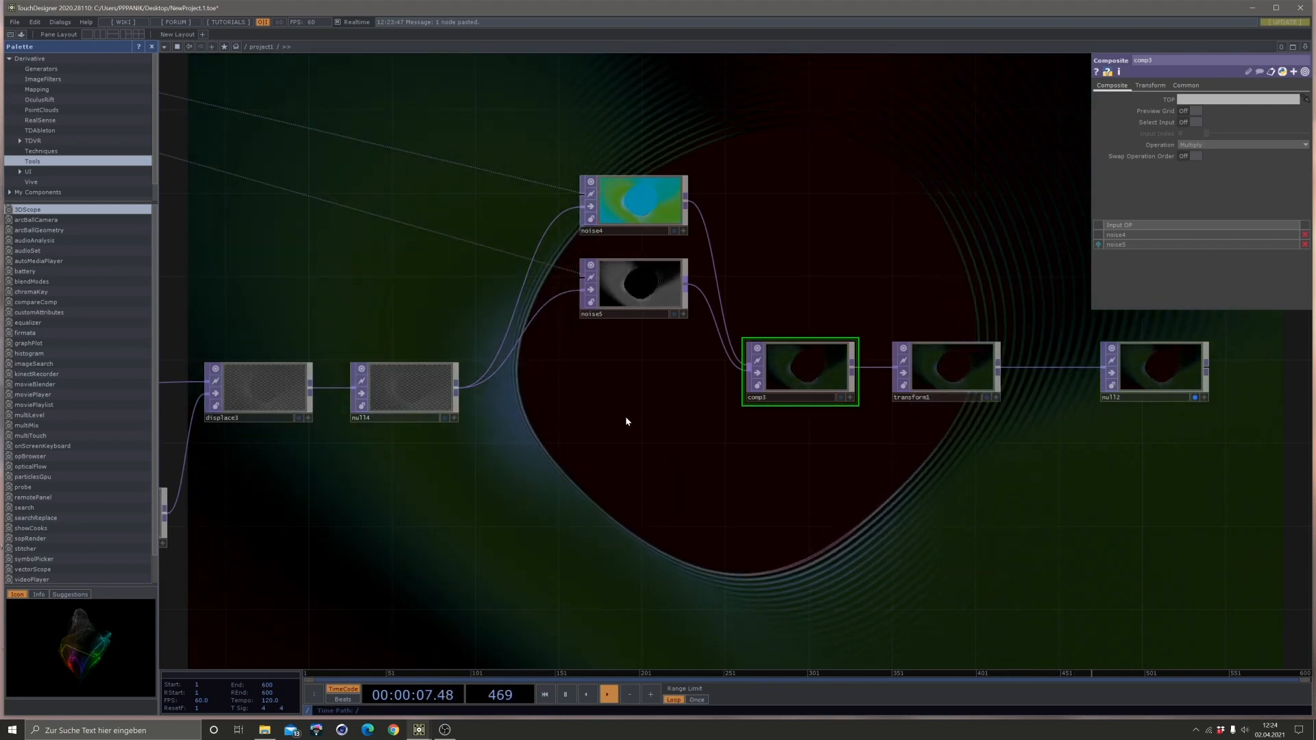
# Examine the outputs of the first blur and the composite that combines it with the circle's distortion noise.
pyautogui.scroll(-3, 652, 412)
pyautogui.scroll(-3, 652, 412)
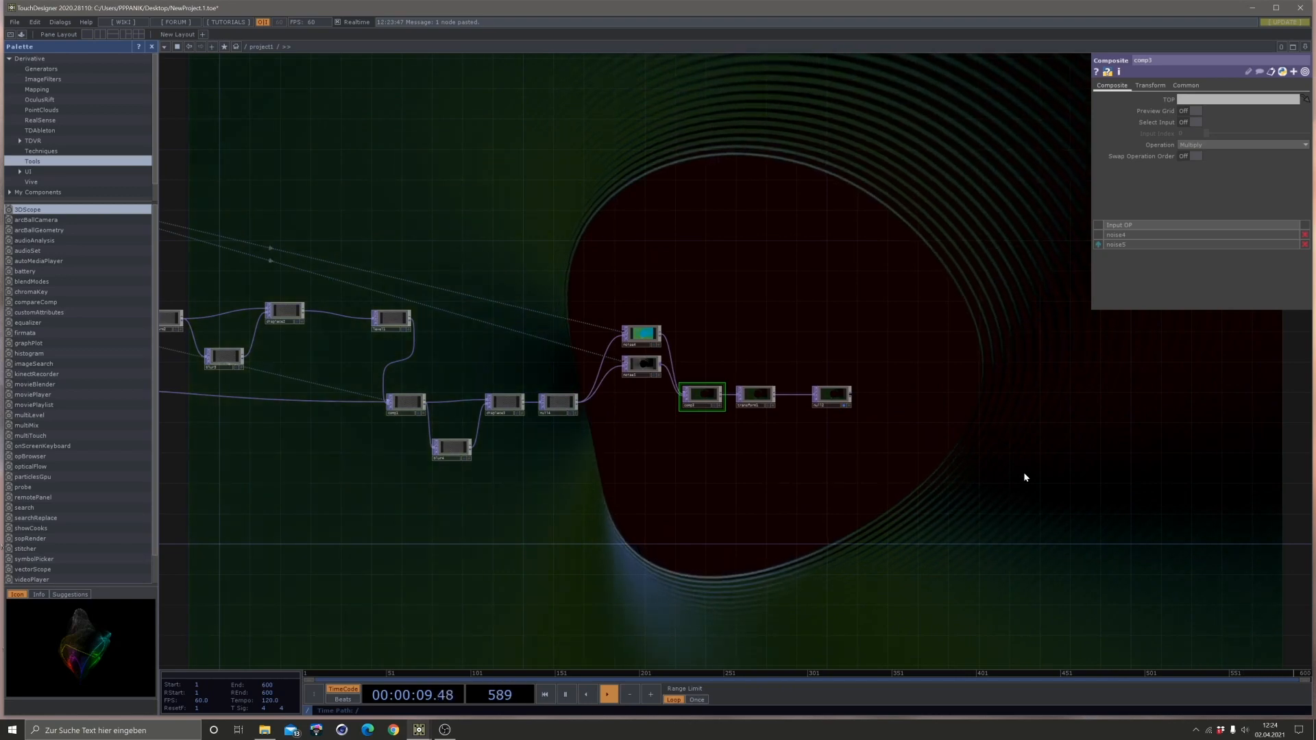
pyautogui.moveTo(745, 478); pyautogui.dragTo(1254, 408)
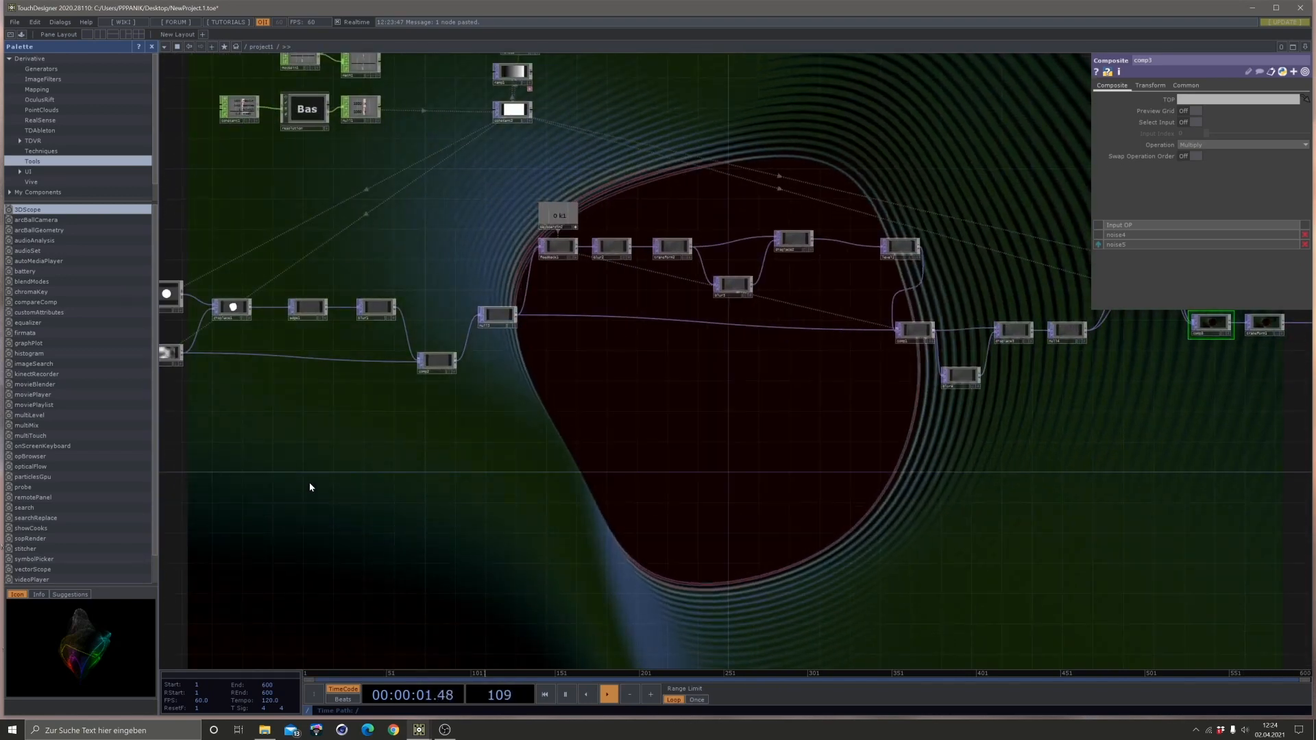
pyautogui.moveTo(312, 487); pyautogui.dragTo(721, 487)
pyautogui.scroll(6, 529, 361)
pyautogui.moveTo(632, 490); pyautogui.dragTo(271, 587)
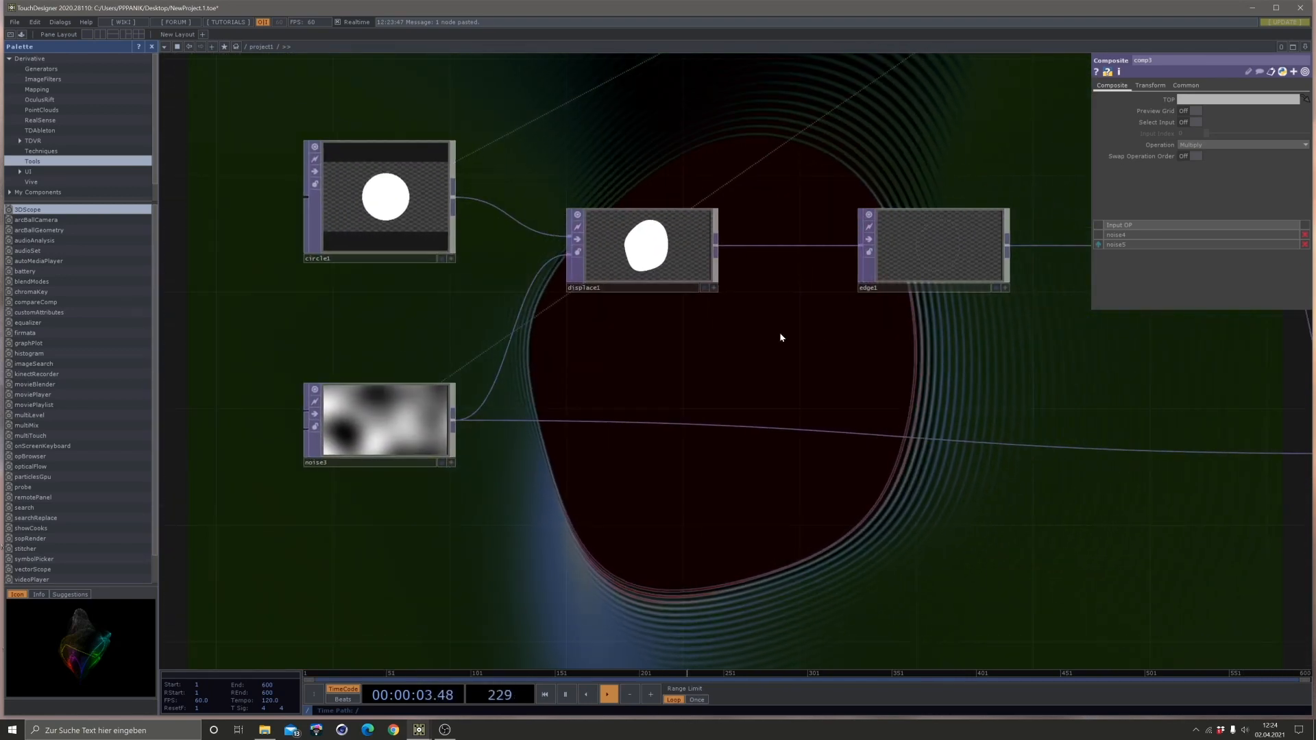
pyautogui.moveTo(805, 343); pyautogui.dragTo(559, 314)
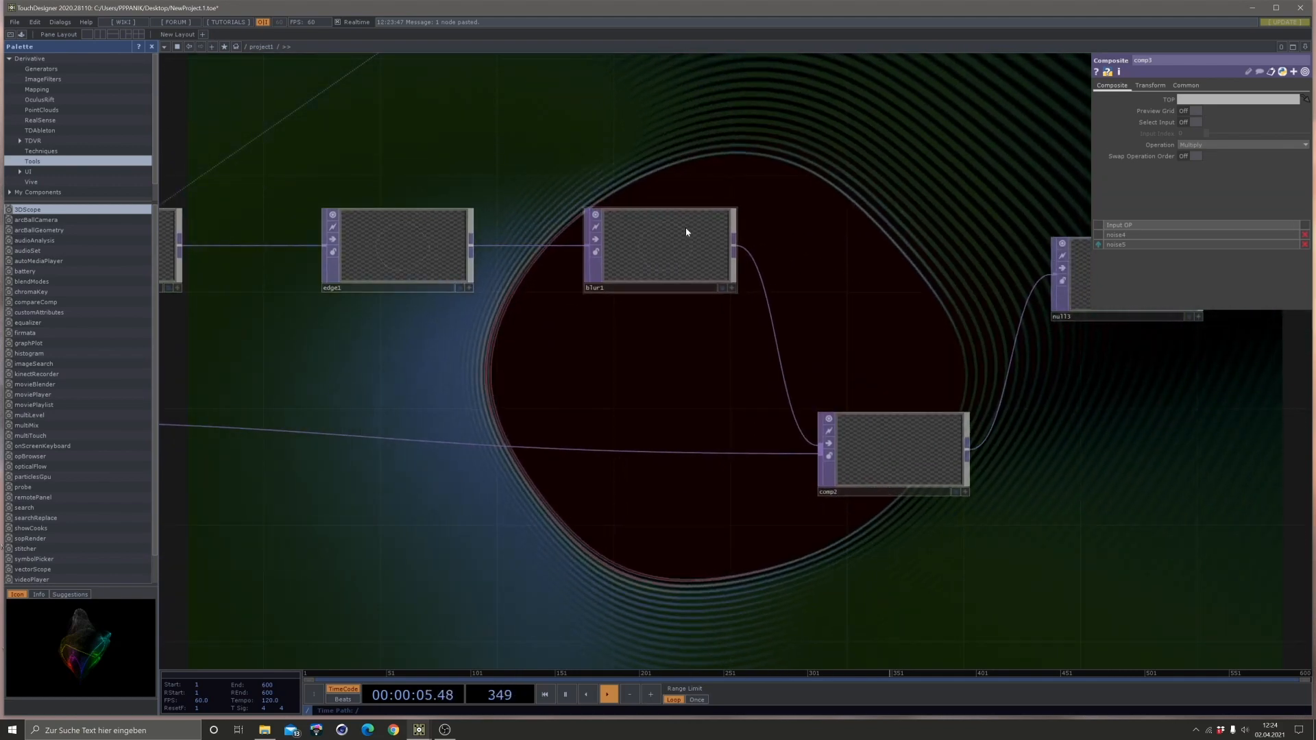
pyautogui.scroll(6, 722, 276)
pyautogui.moveTo(719, 455); pyautogui.dragTo(747, 474)
pyautogui.scroll(4, 707, 312)
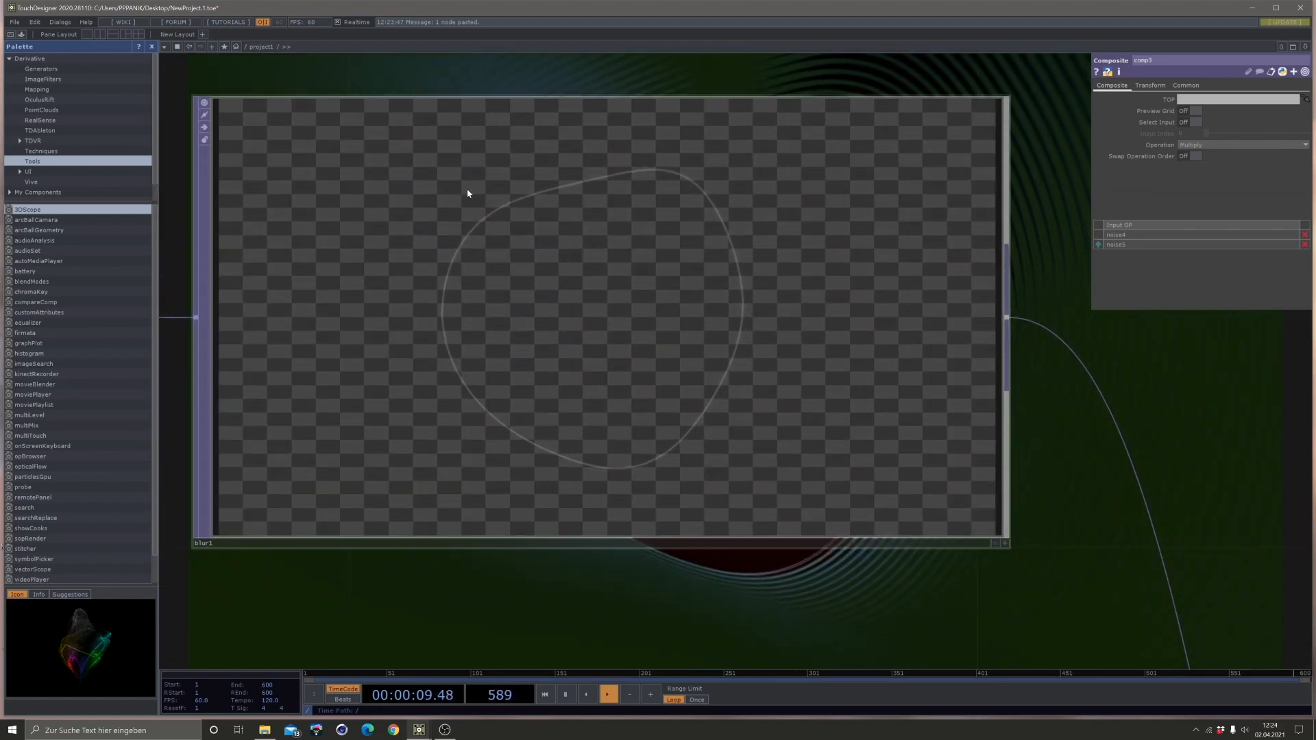
pyautogui.moveTo(1042, 576); pyautogui.dragTo(507, 131)
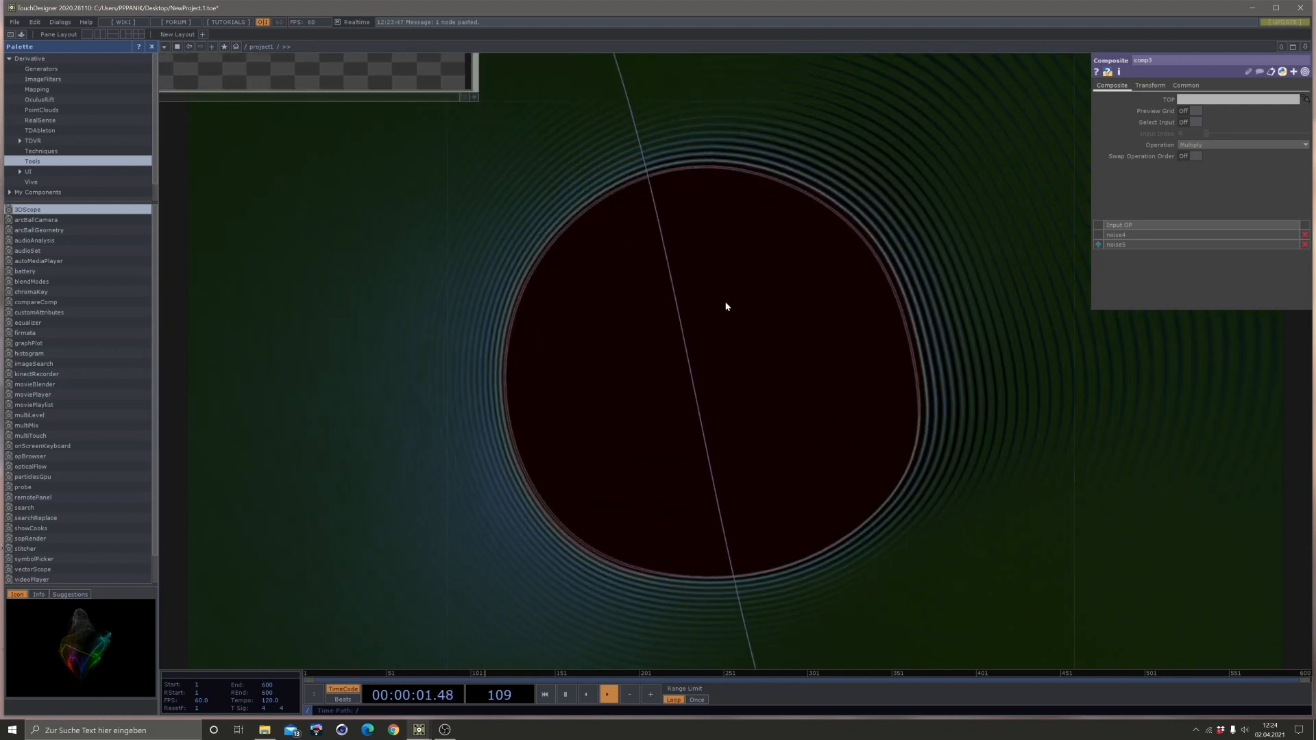
pyautogui.moveTo(922, 641); pyautogui.dragTo(869, 325)
pyautogui.moveTo(979, 477); pyautogui.dragTo(652, 267)
pyautogui.scroll(3, 955, 397)
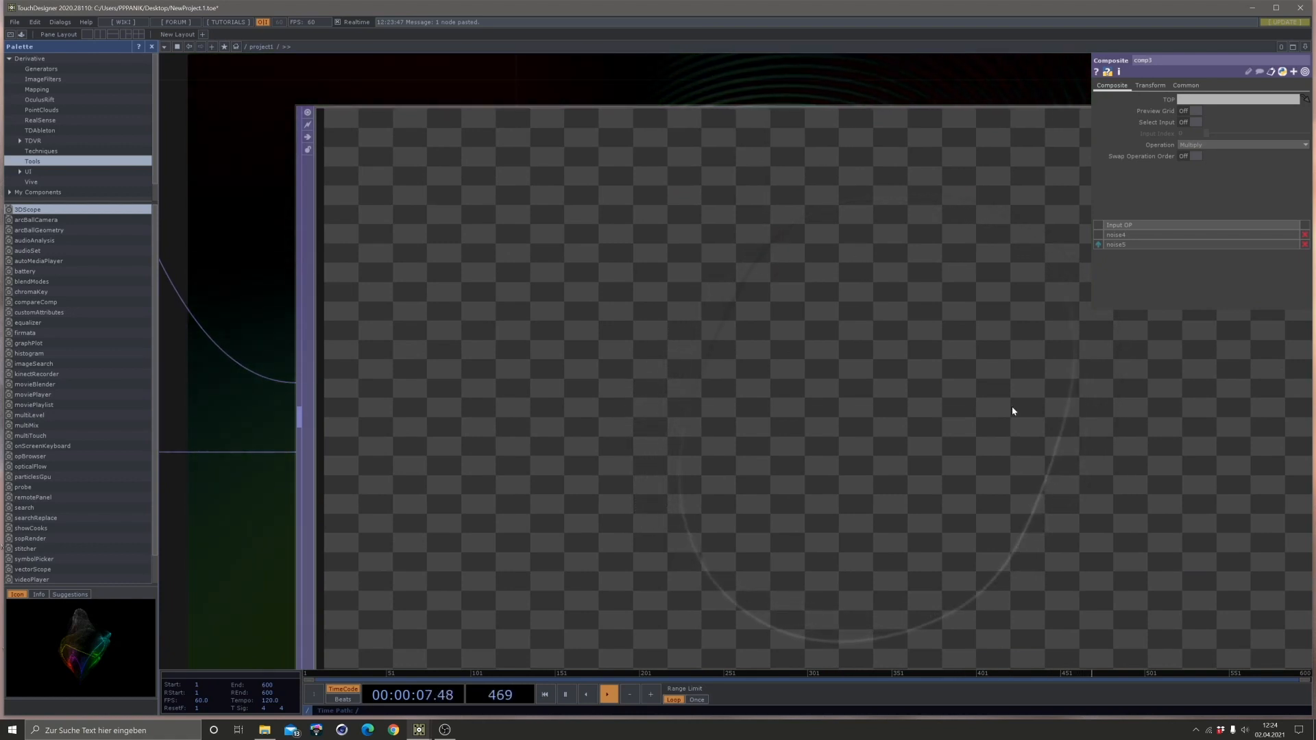
pyautogui.scroll(-5, 1013, 411)
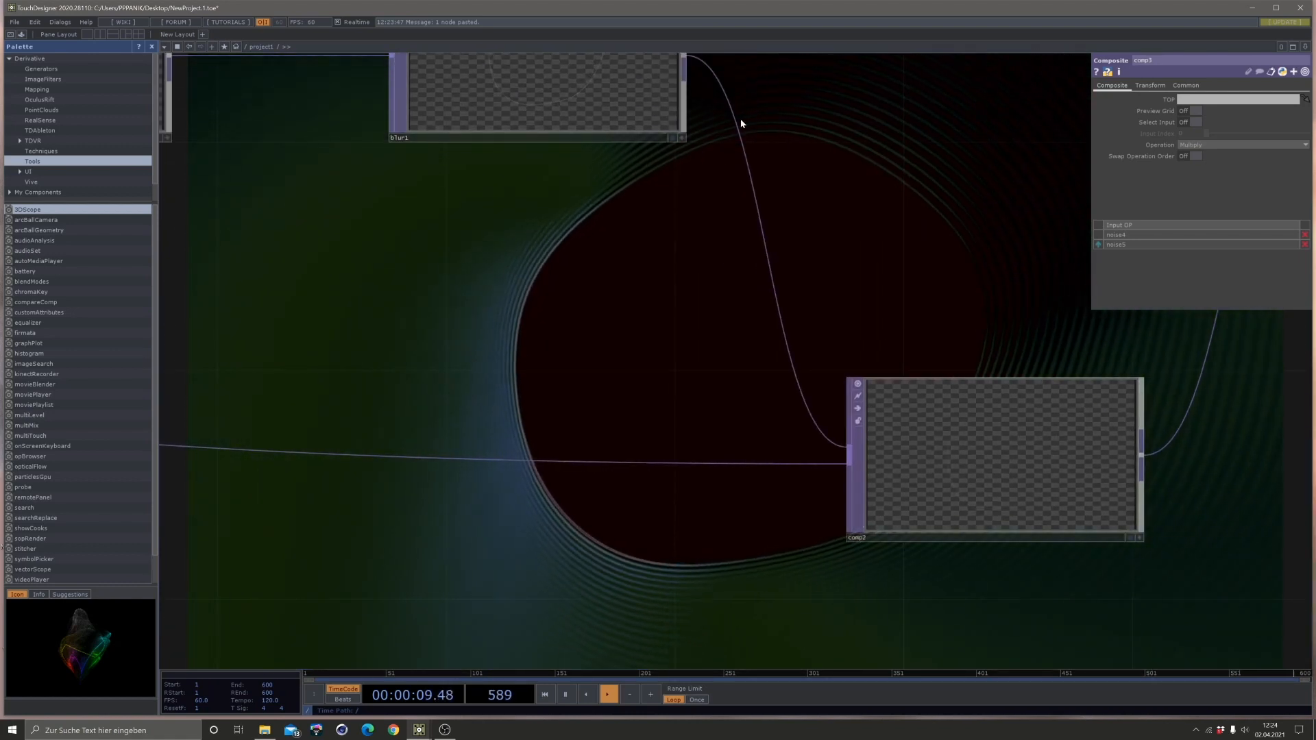
# Examine the node chain from the first blur and its composite through the feedback loop to the coloured and monochrome noises.
pyautogui.scroll(-3, 1094, 581)
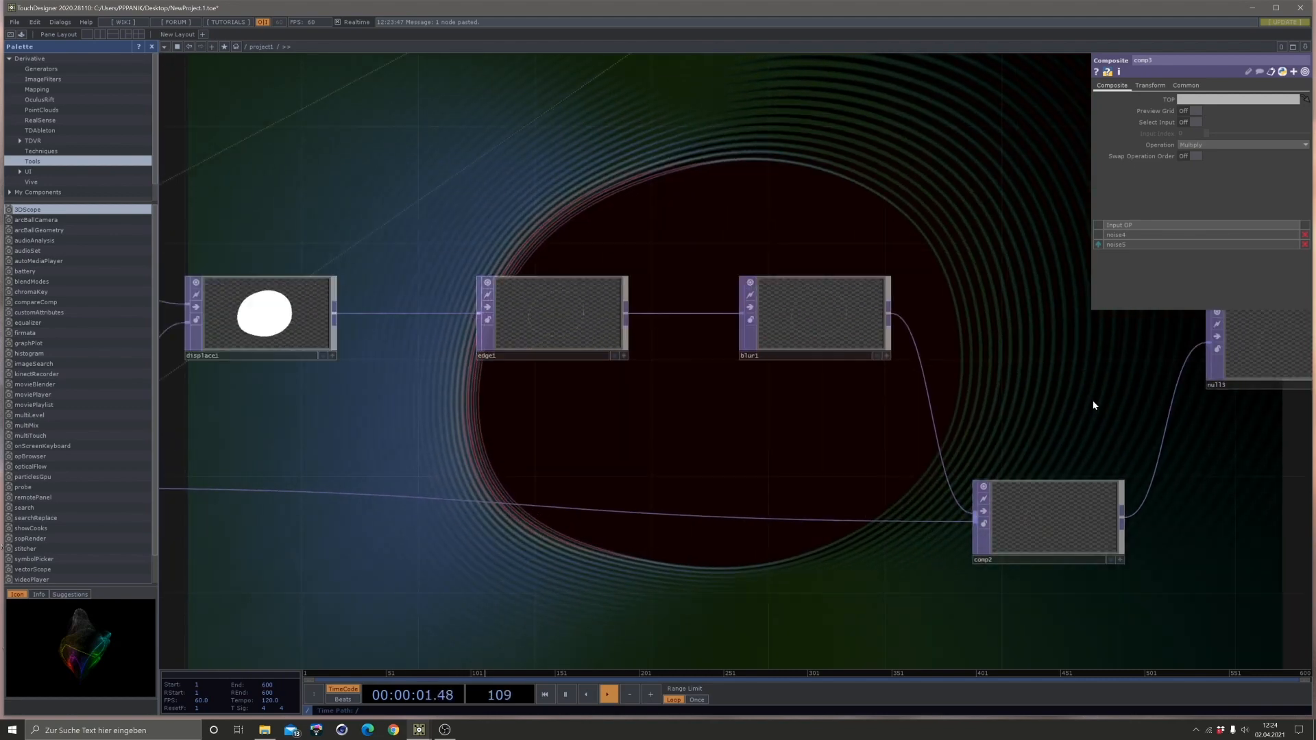
pyautogui.moveTo(1092, 405); pyautogui.dragTo(672, 308)
pyautogui.moveTo(720, 505); pyautogui.dragTo(276, 484)
pyautogui.scroll(-3, 861, 493)
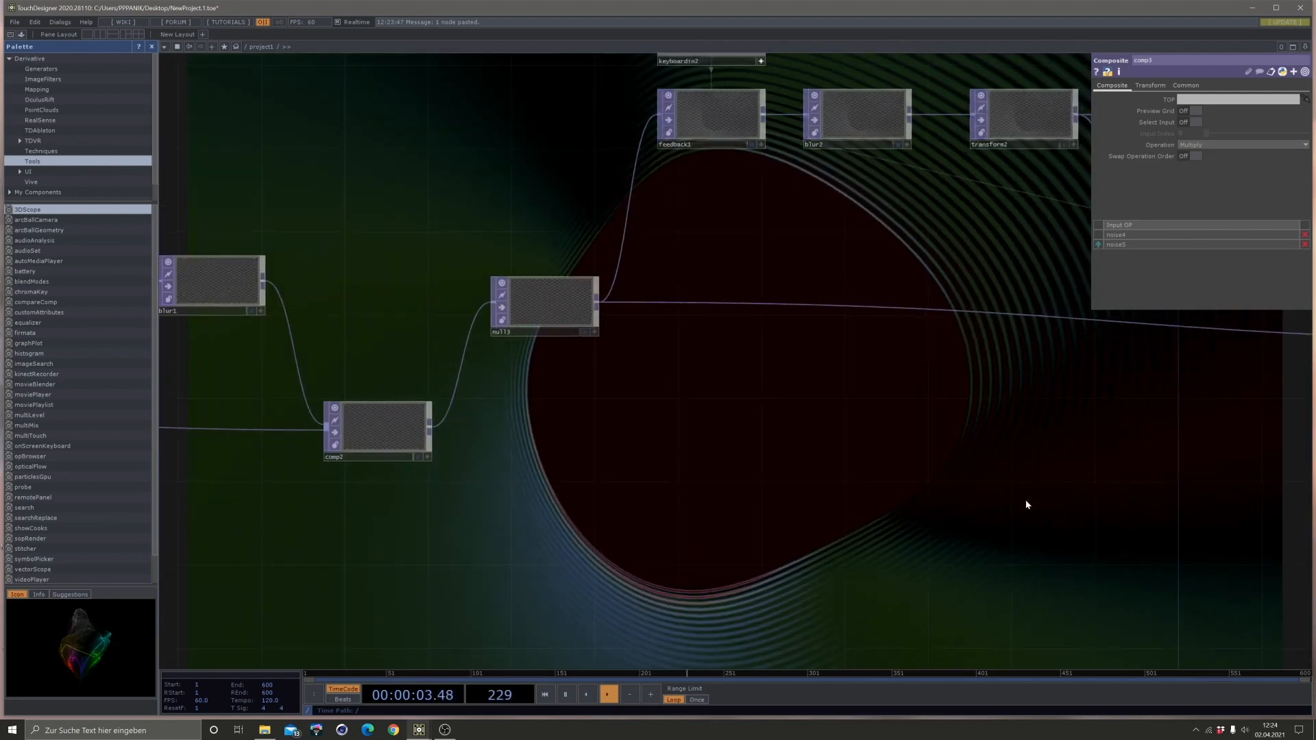
pyautogui.moveTo(1076, 508); pyautogui.dragTo(692, 487)
pyautogui.scroll(-3, 924, 513)
pyautogui.moveTo(1120, 548); pyautogui.dragTo(710, 514)
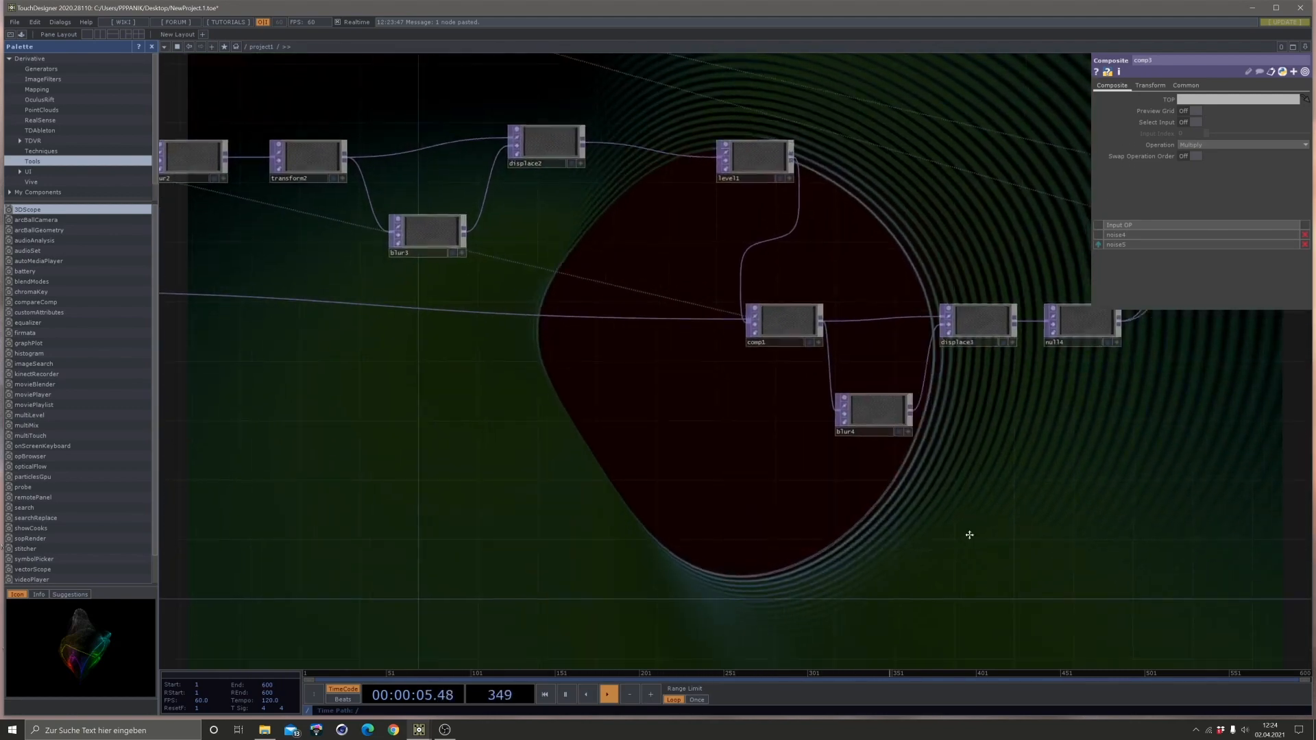
pyautogui.moveTo(970, 534); pyautogui.dragTo(647, 528)
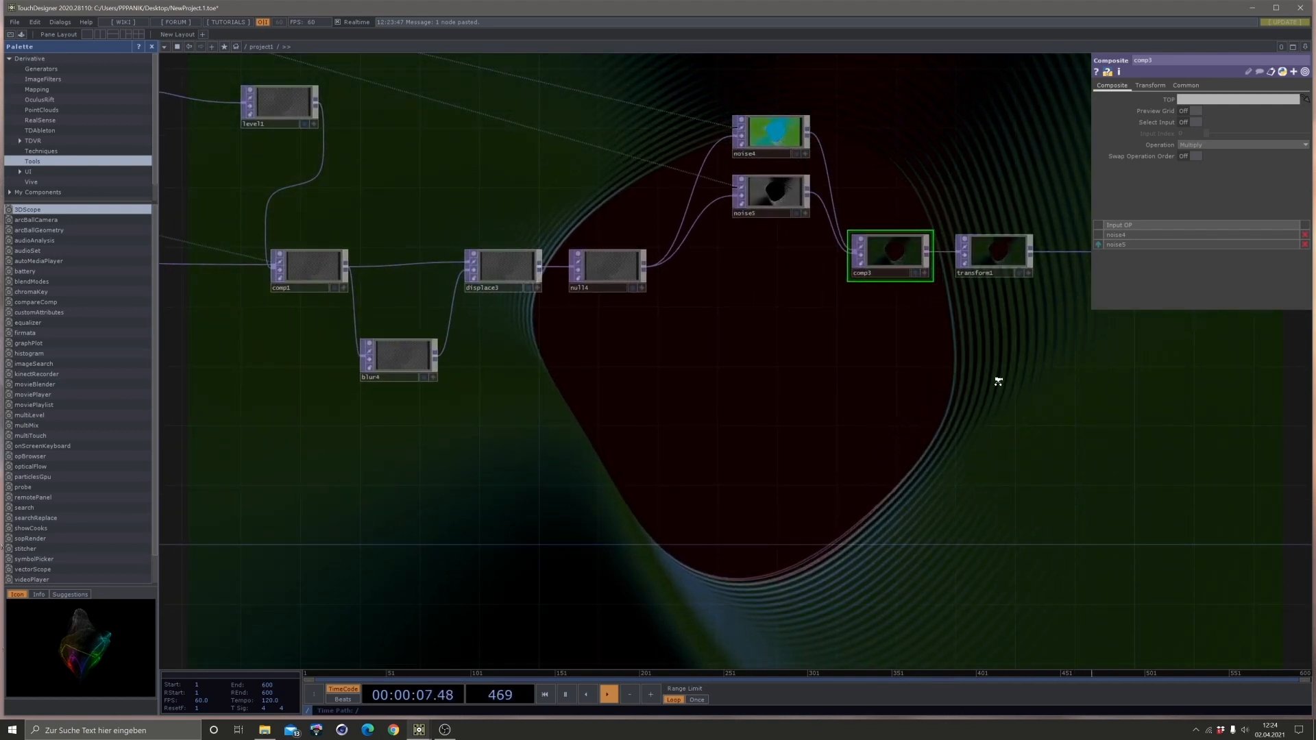
pyautogui.scroll(3, 998, 382)
pyautogui.moveTo(726, 235); pyautogui.dragTo(685, 414)
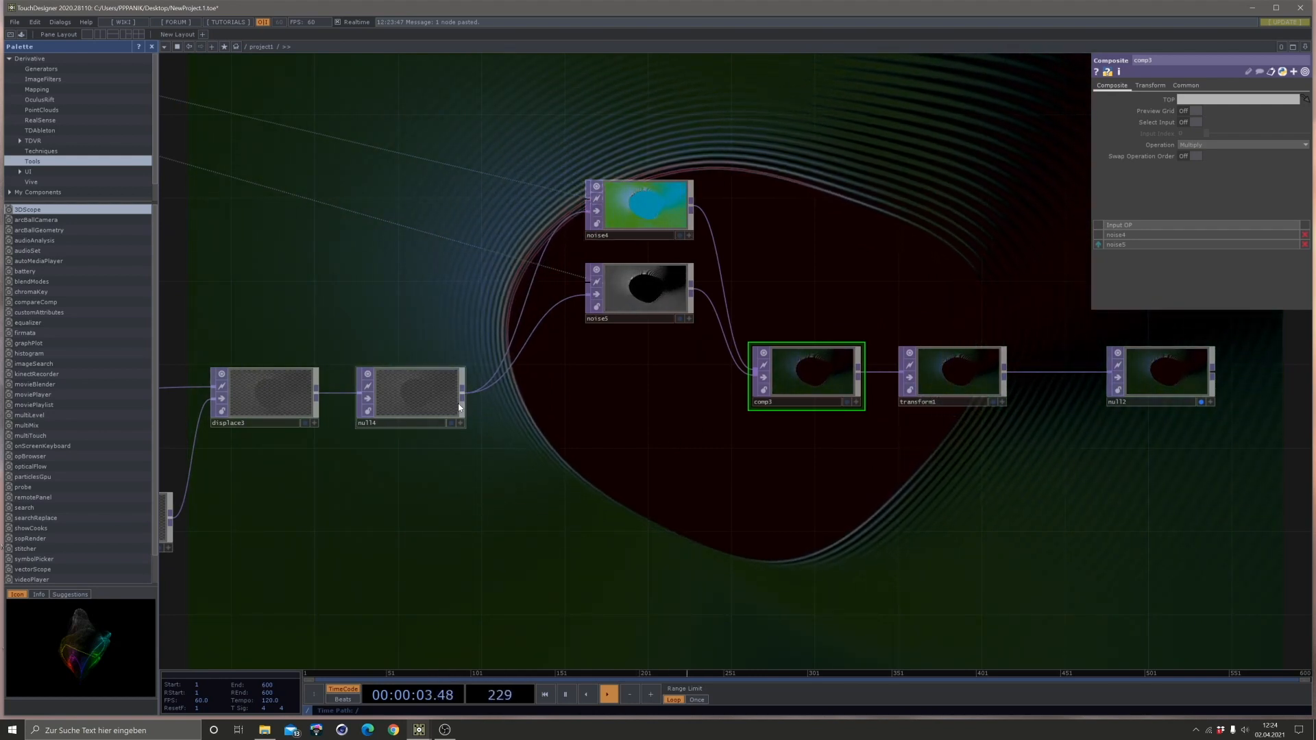
# Set the coloured noise's Seed to 1930 and inspect its new colours.
pyautogui.click(638, 206)
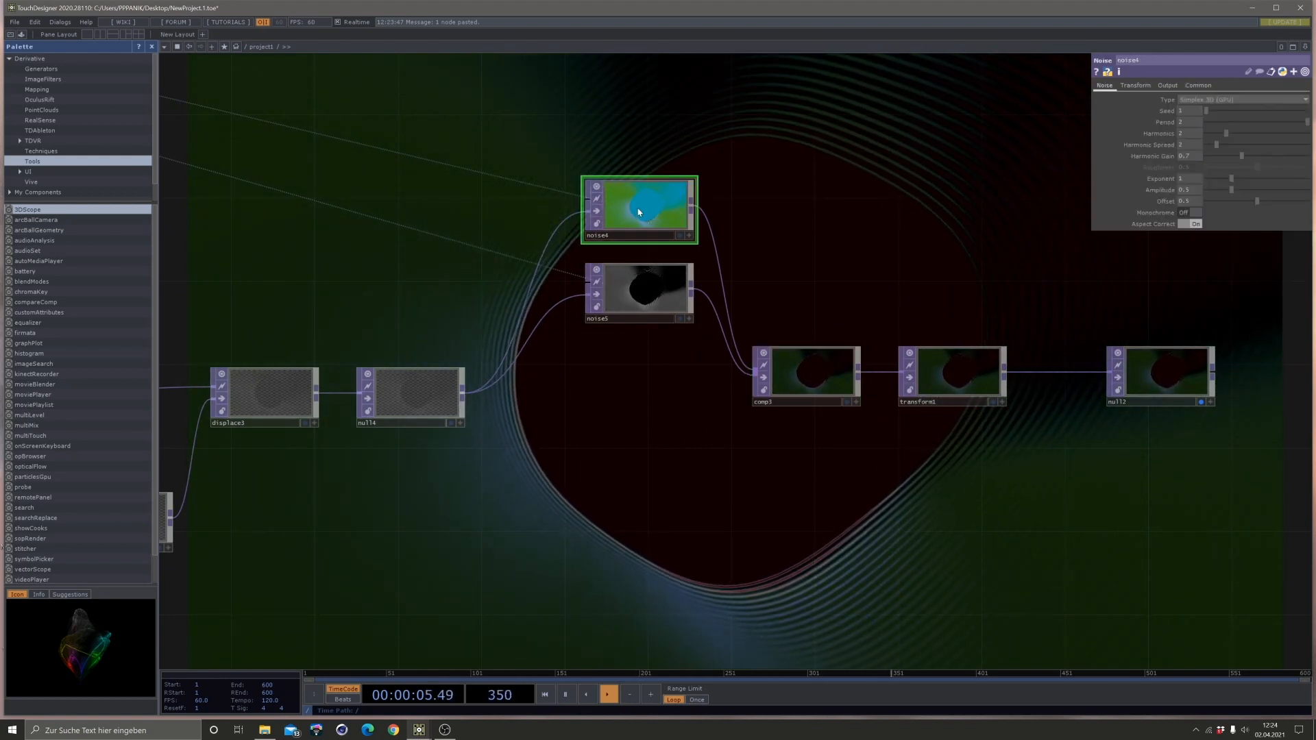
pyautogui.scroll(5, 640, 202)
pyautogui.moveTo(1215, 112); pyautogui.dragTo(1261, 114)
pyautogui.scroll(-3, 1118, 337)
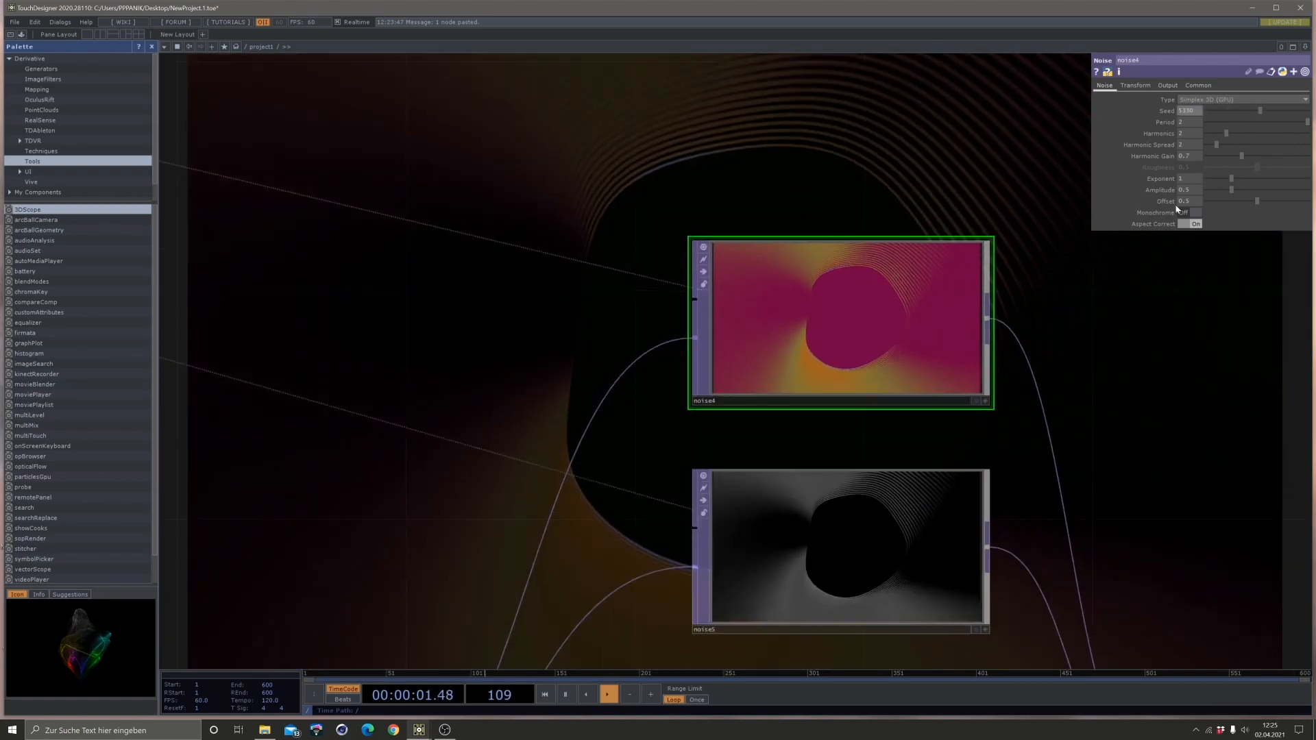
pyautogui.click(1227, 109)
pyautogui.moveTo(1177, 420); pyautogui.dragTo(805, 497)
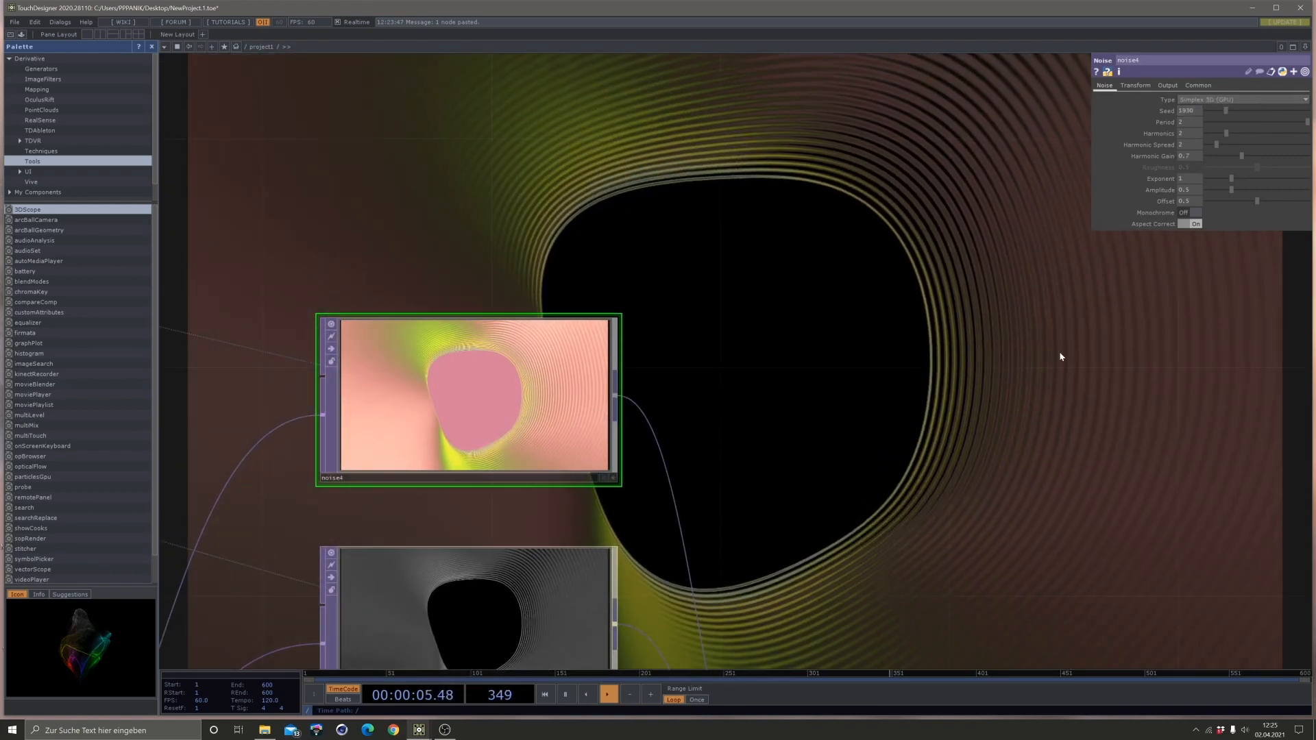
pyautogui.moveTo(716, 213); pyautogui.dragTo(766, 195)
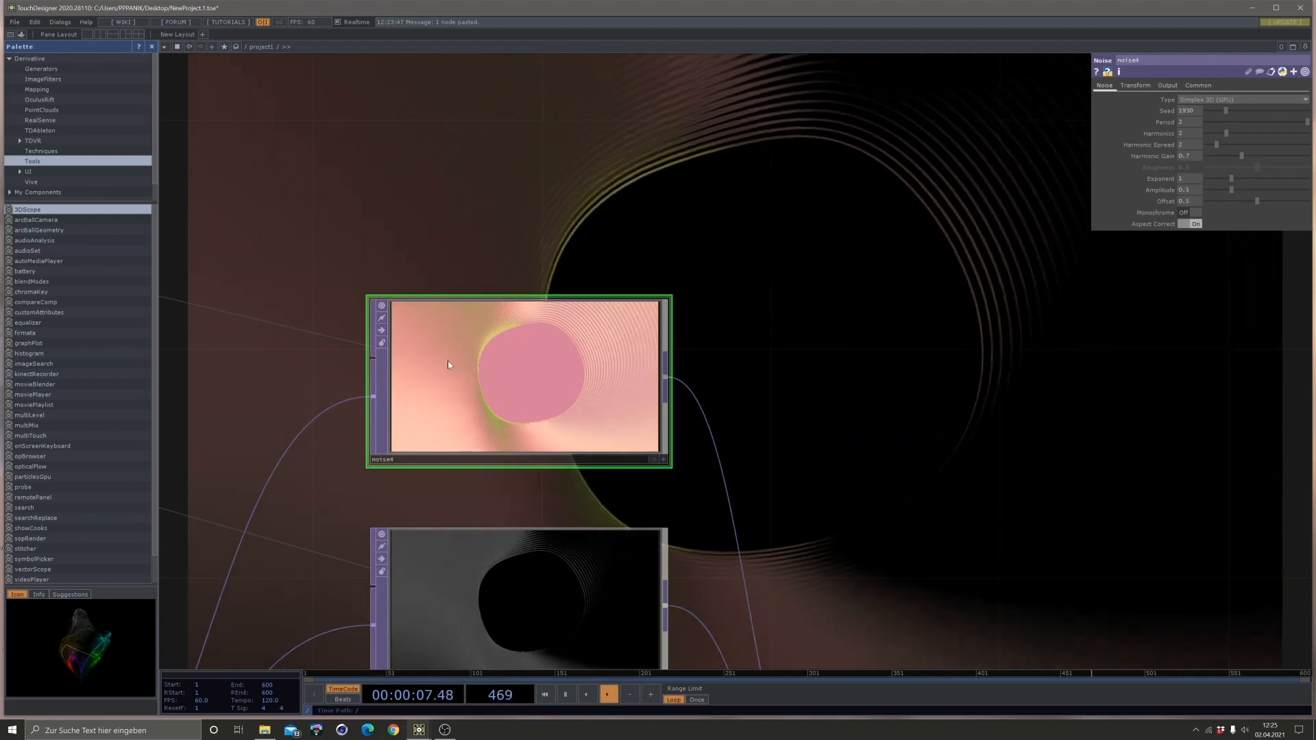
pyautogui.scroll(3, 464, 368)
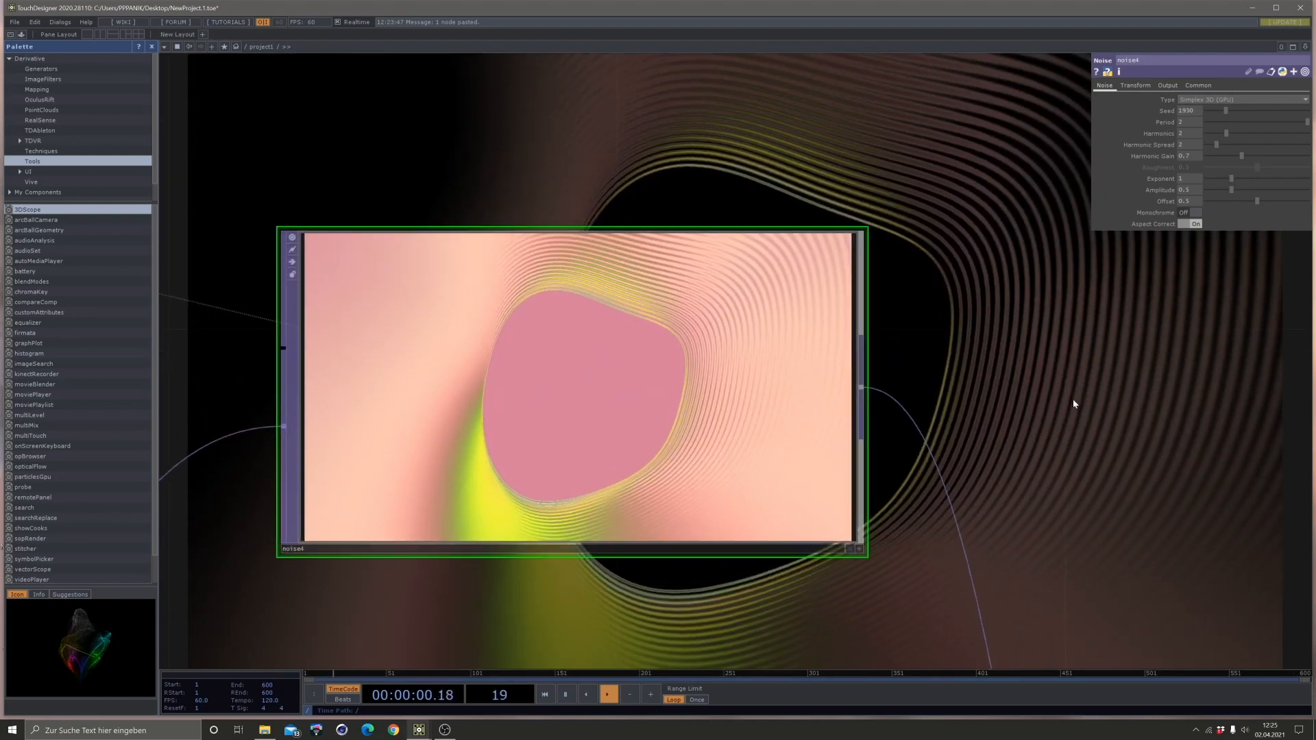
# Animate the coloured noise by setting its Z translation to the expression absTime.seconds/5.
pyautogui.click(1135, 85)
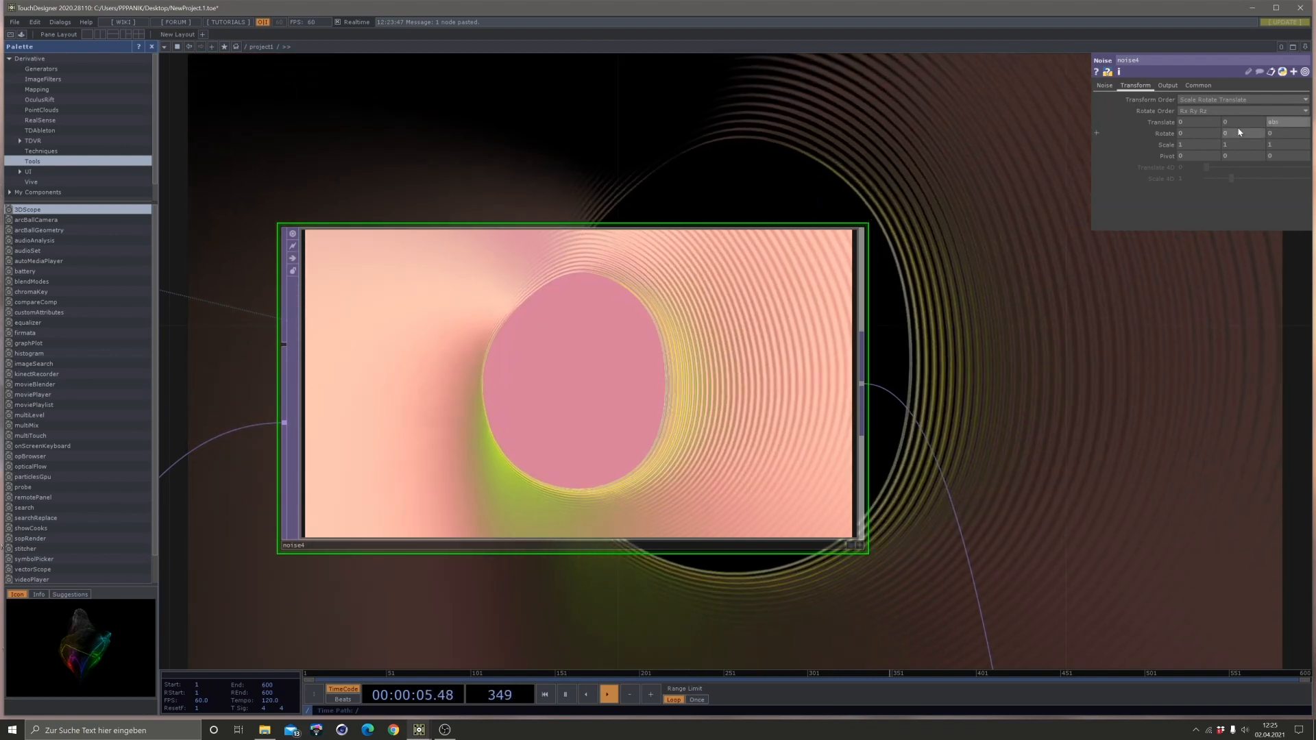
pyautogui.write('Time')
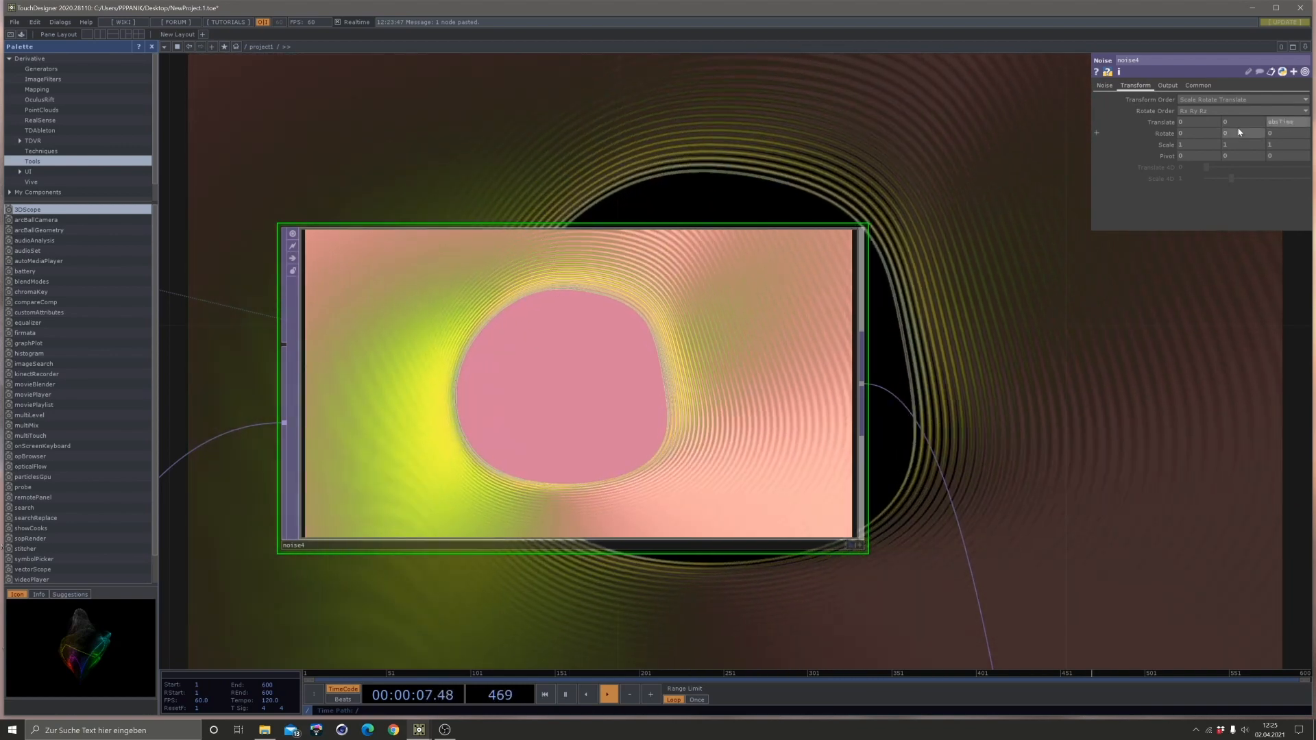
pyautogui.write('.seconds')
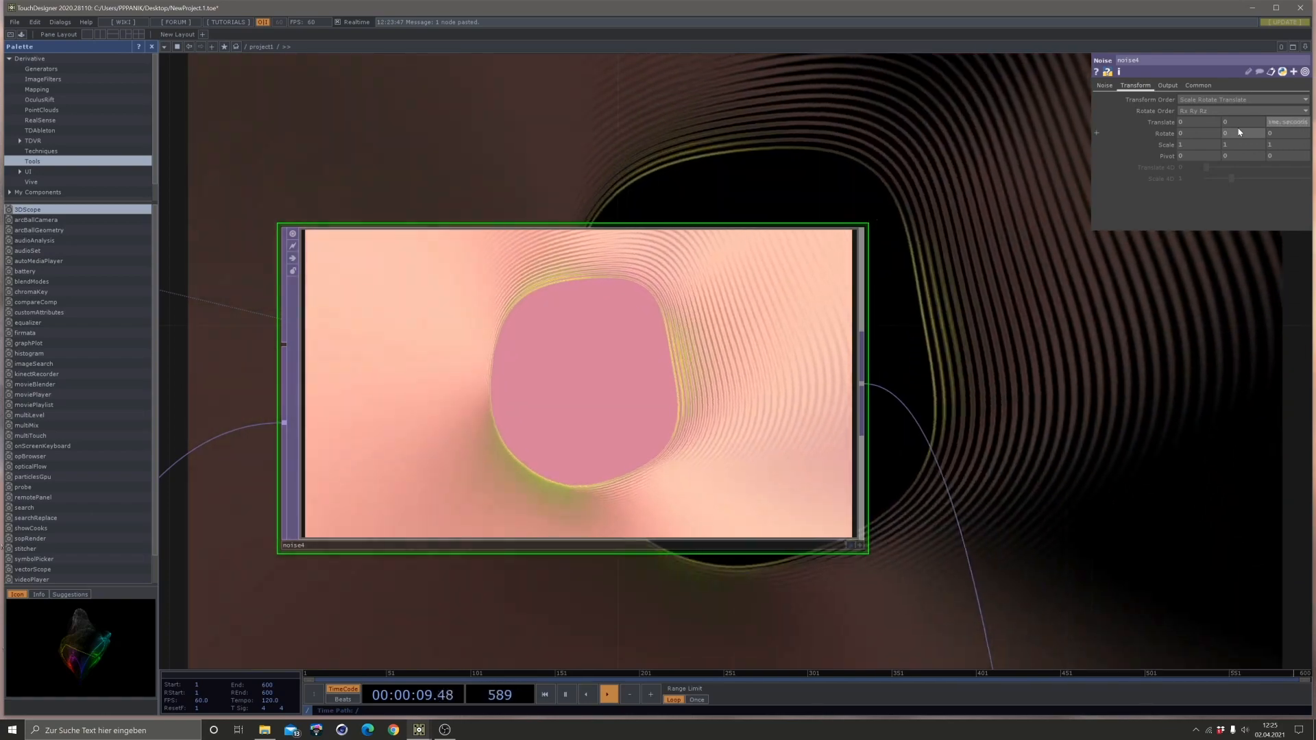
pyautogui.press('Return')
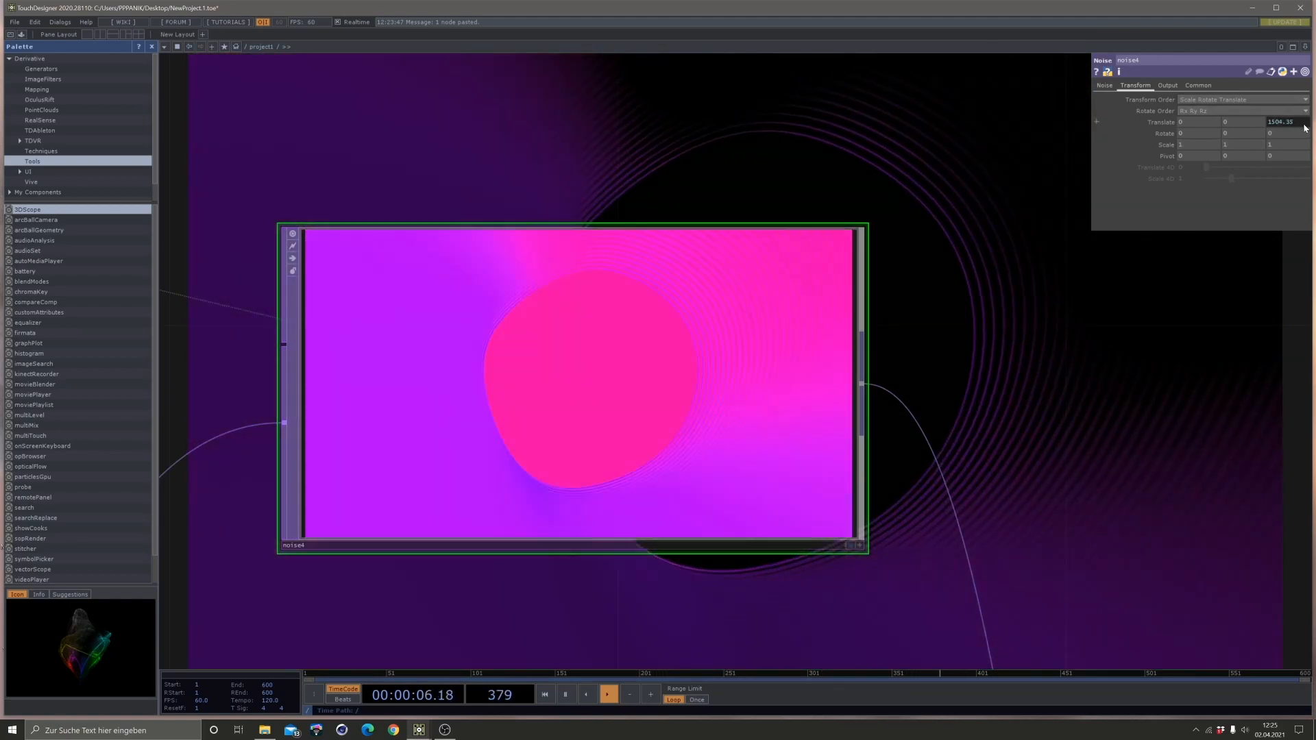
pyautogui.click(1304, 126)
pyautogui.write('/5')
pyautogui.press('Return')
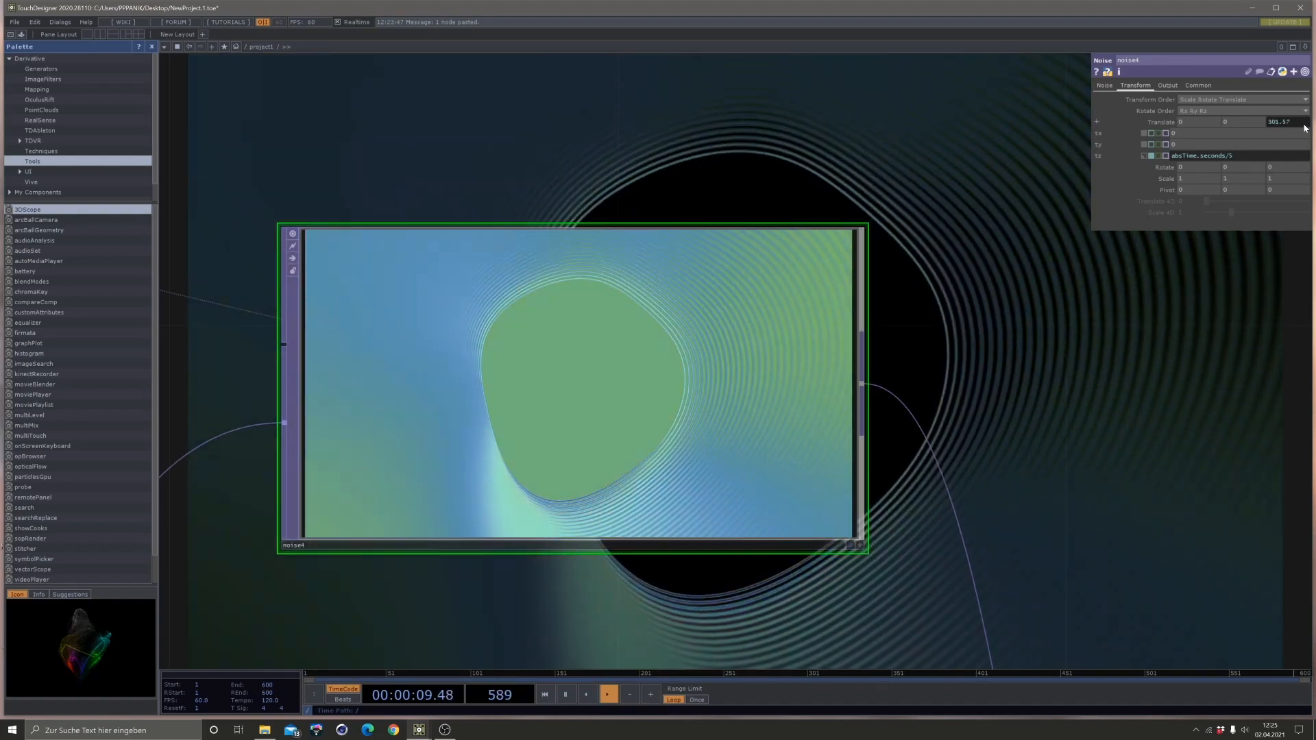
pyautogui.scroll(-5, 1101, 299)
pyautogui.scroll(-1, 1101, 300)
pyautogui.moveTo(1131, 339); pyautogui.dragTo(608, 165)
pyautogui.scroll(-2, 608, 165)
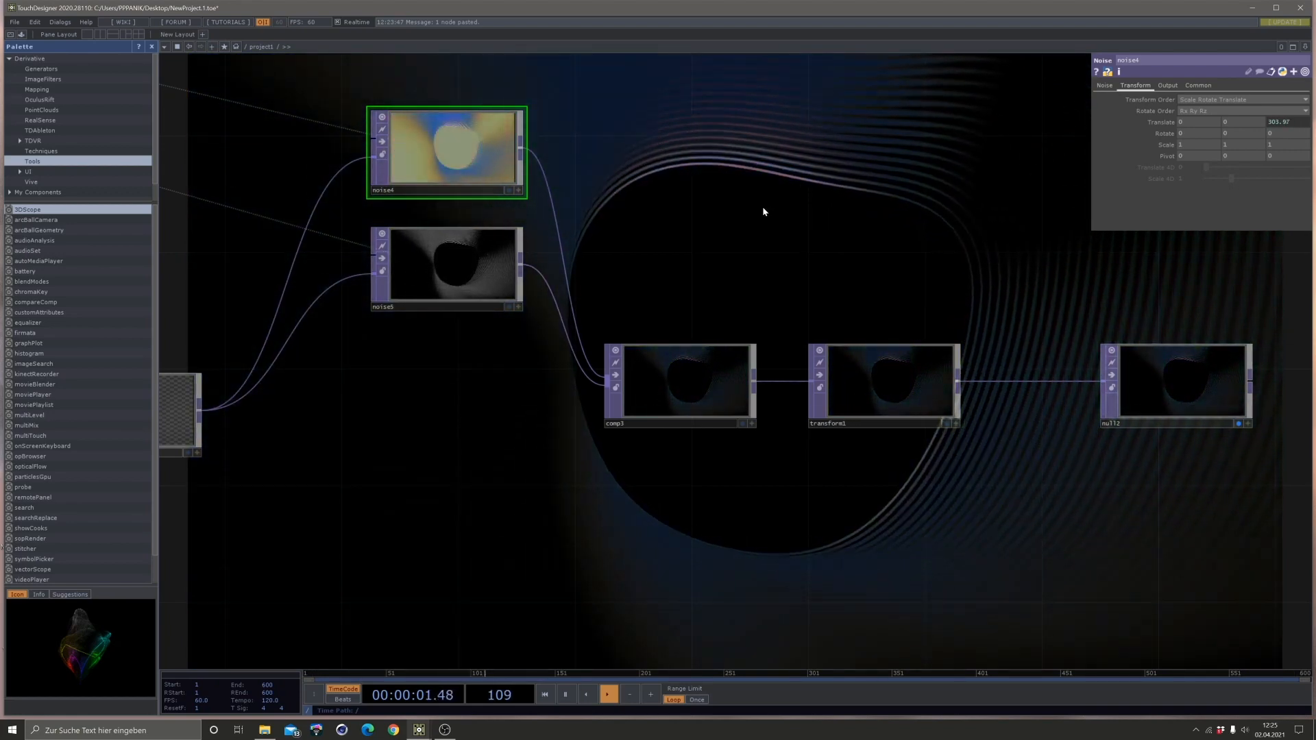
pyautogui.scroll(-4, 768, 206)
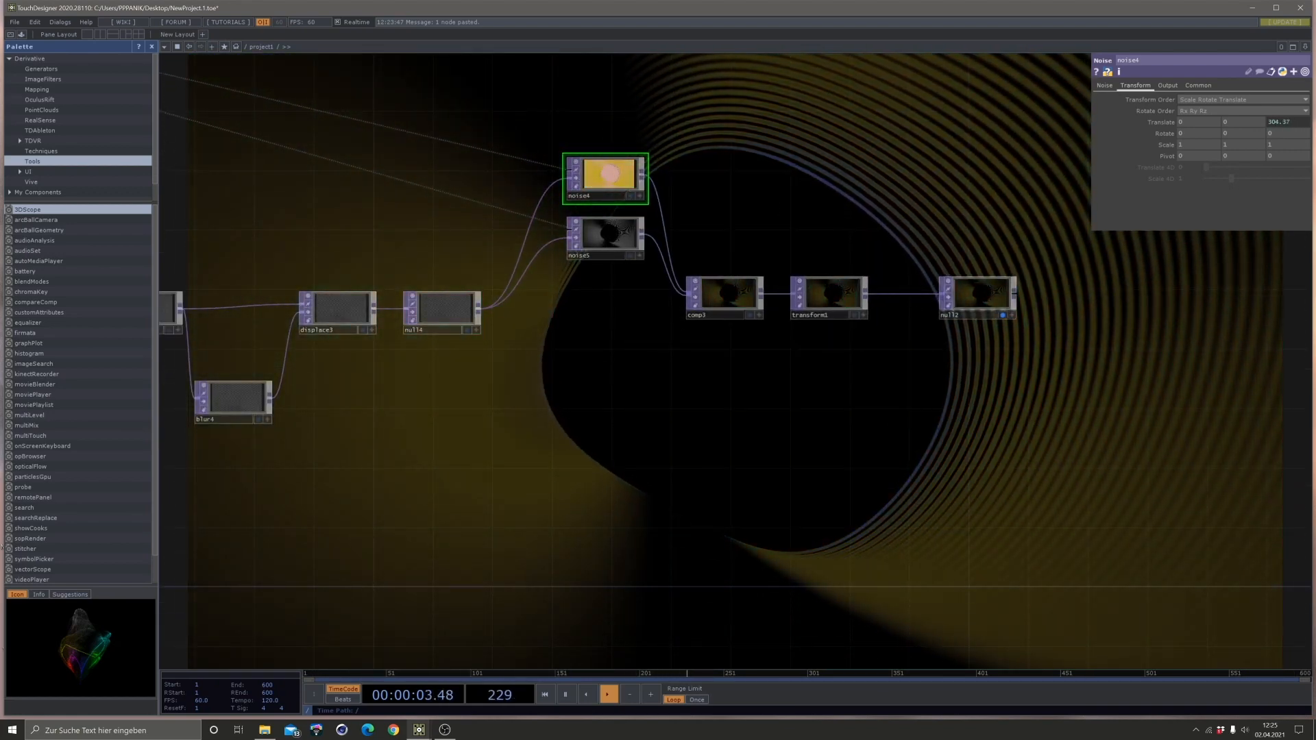